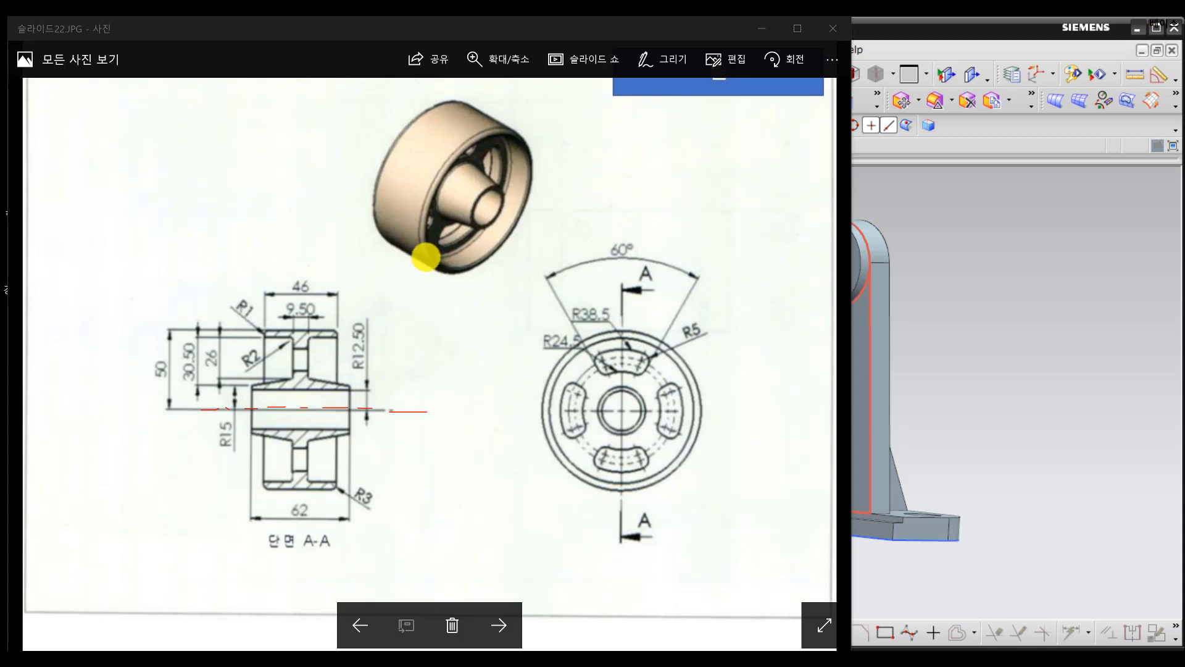
Step: Examine the wheel drawing, tracing the section A-A profile, its revolve axis and the four slots with temporary markup
mouse_move(382, 250)
mouse_down()
mouse_move(462, 145)
mouse_move(539, 206)
mouse_move(445, 264)
mouse_move(425, 189)
mouse_up()
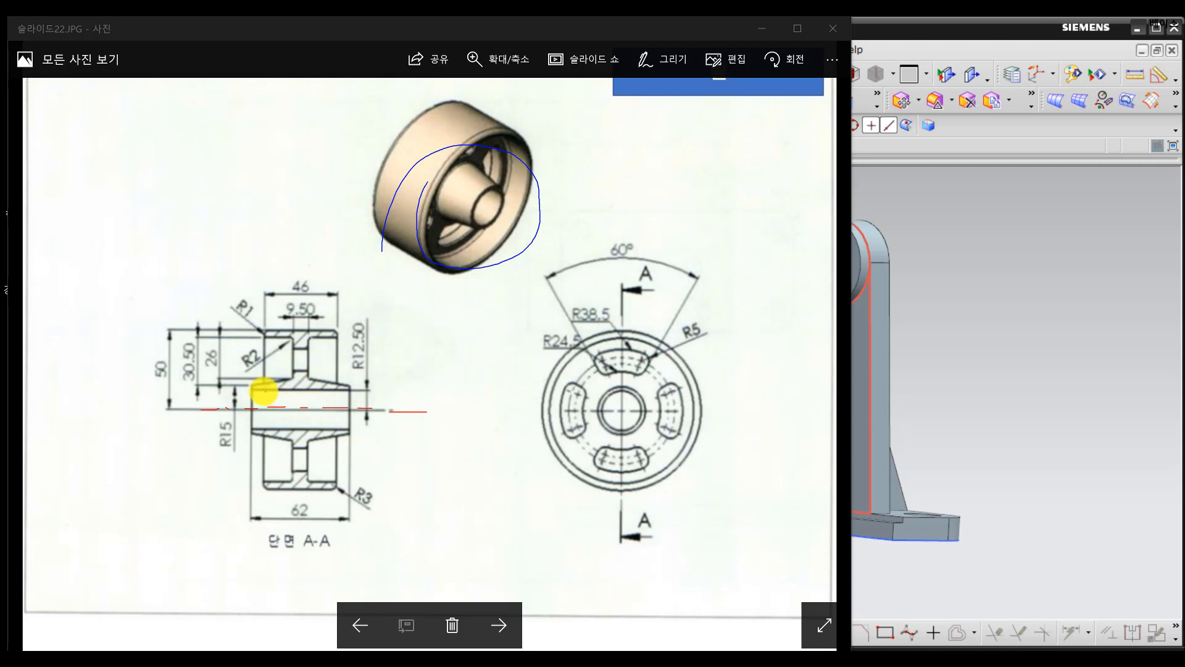
drag(263, 385, 341, 386)
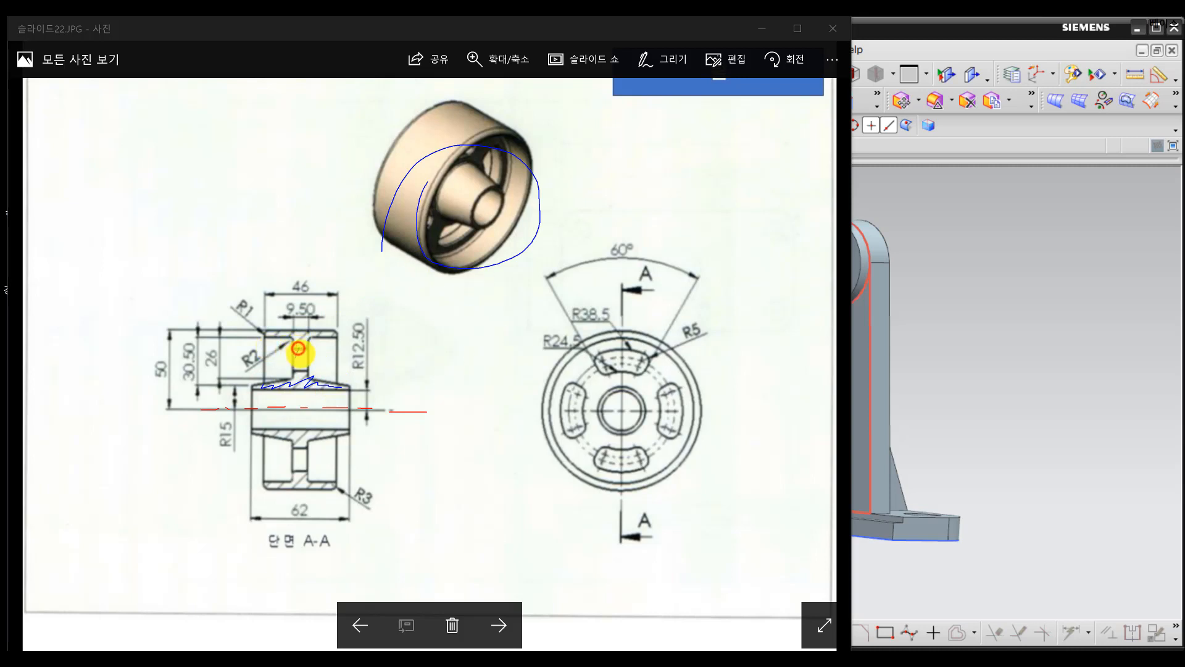
drag(302, 352, 304, 369)
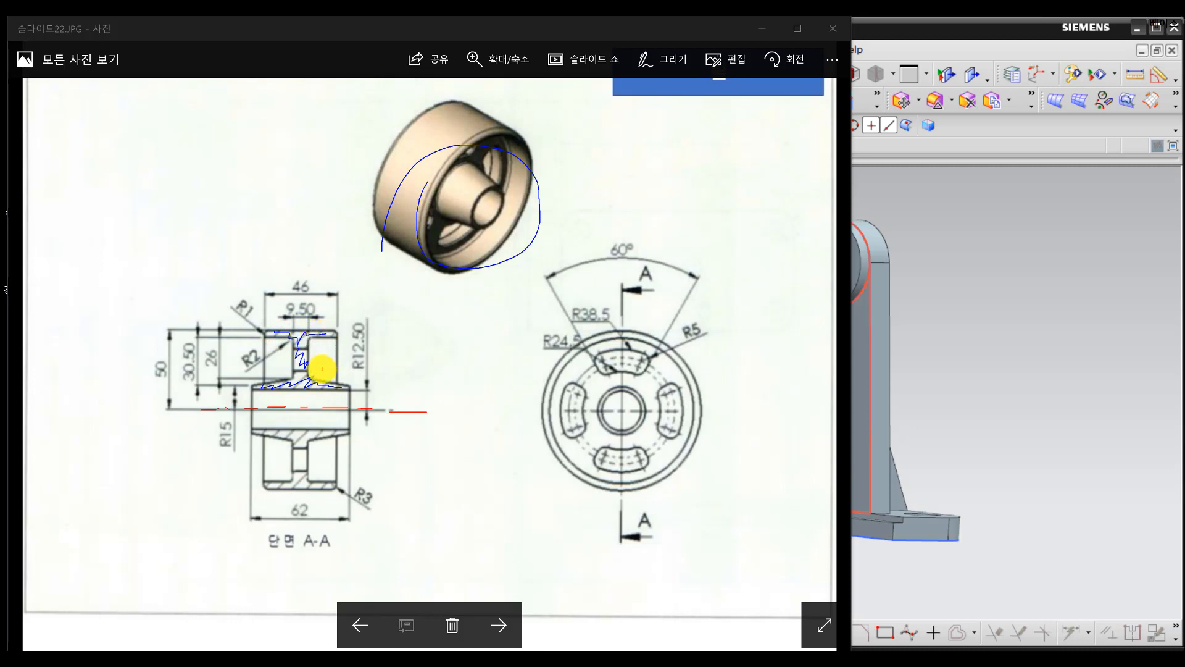
drag(255, 392, 343, 391)
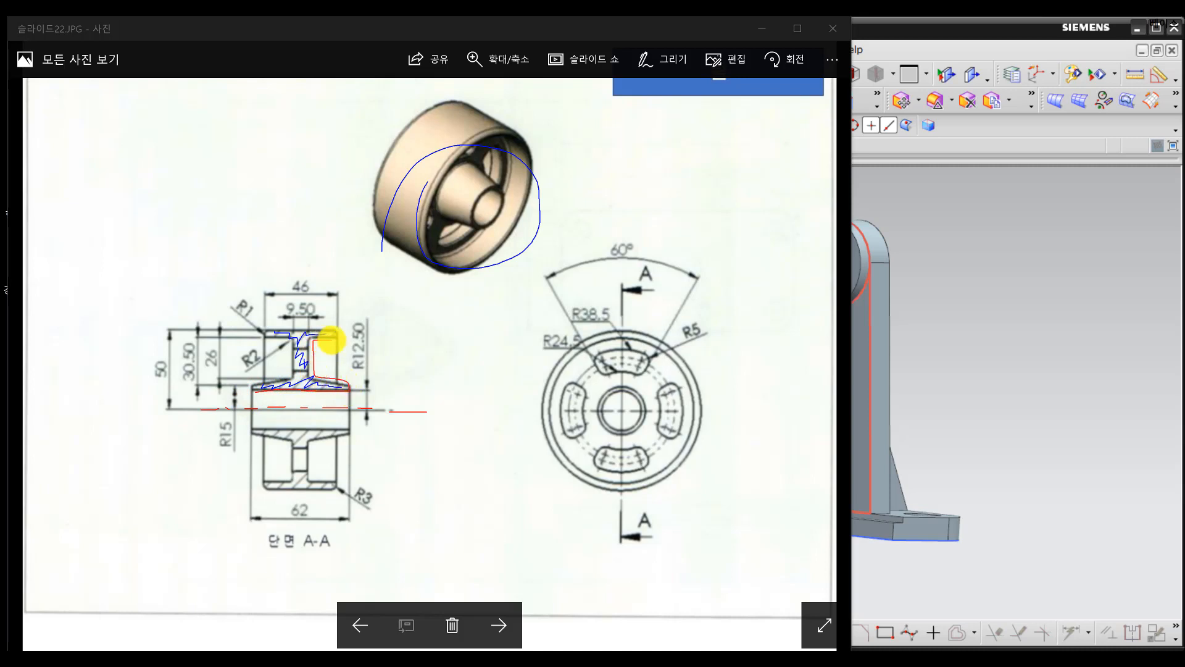
drag(338, 335, 302, 327)
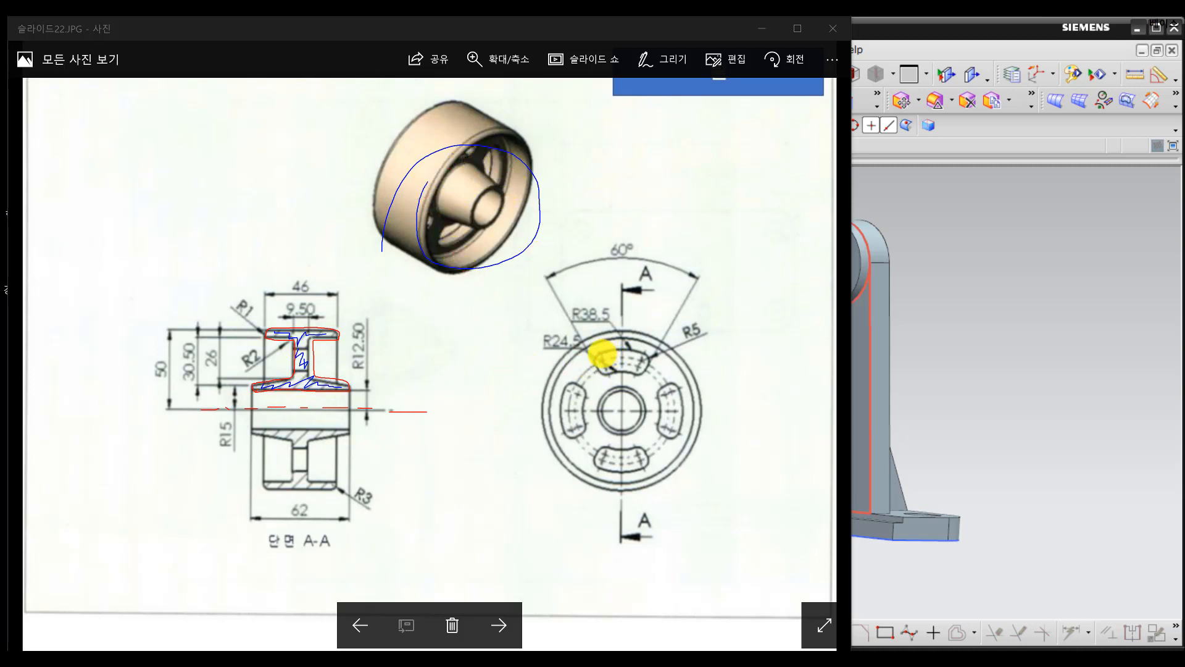
drag(613, 350, 616, 349)
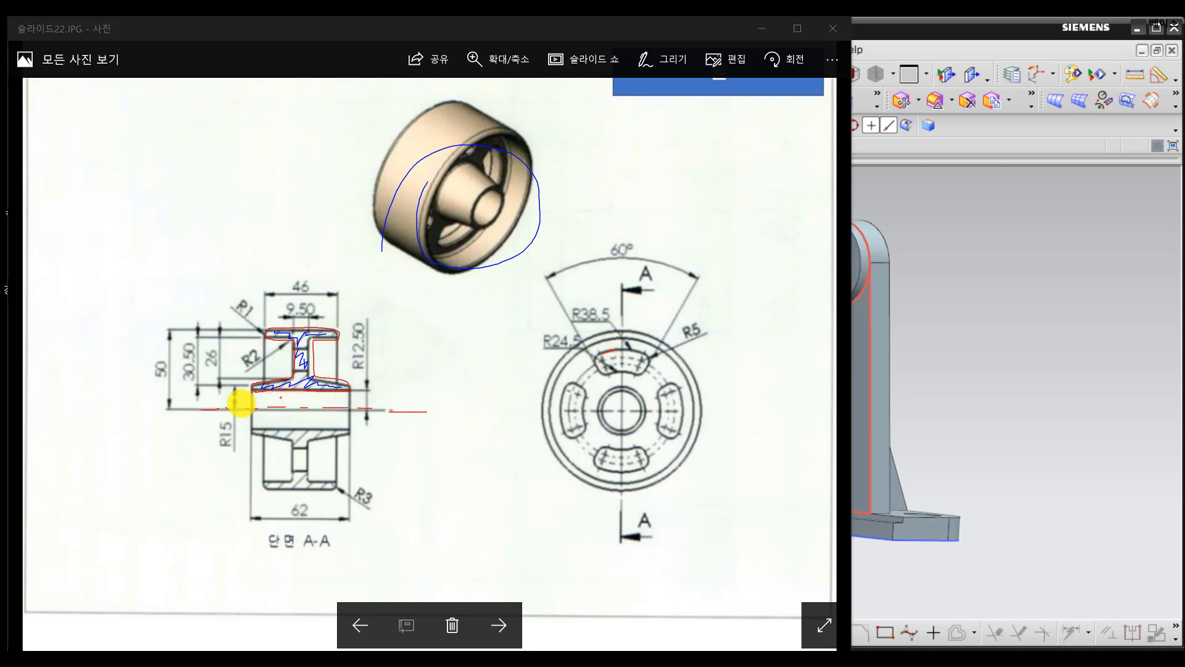
drag(180, 409, 368, 411)
mouse_move(360, 323)
mouse_down()
mouse_move(343, 383)
mouse_move(265, 318)
mouse_move(352, 377)
mouse_up()
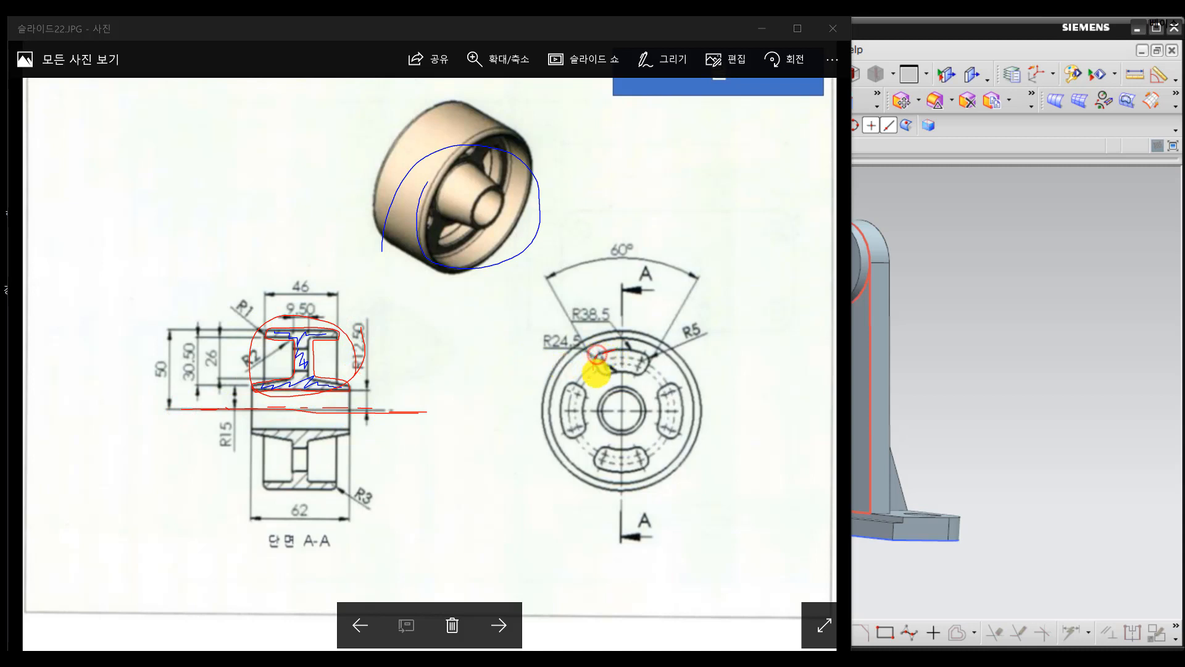
drag(647, 357, 602, 355)
mouse_move(653, 387)
mouse_down()
mouse_move(679, 424)
mouse_move(639, 450)
mouse_move(604, 445)
mouse_move(640, 466)
mouse_move(564, 378)
mouse_move(567, 425)
mouse_up()
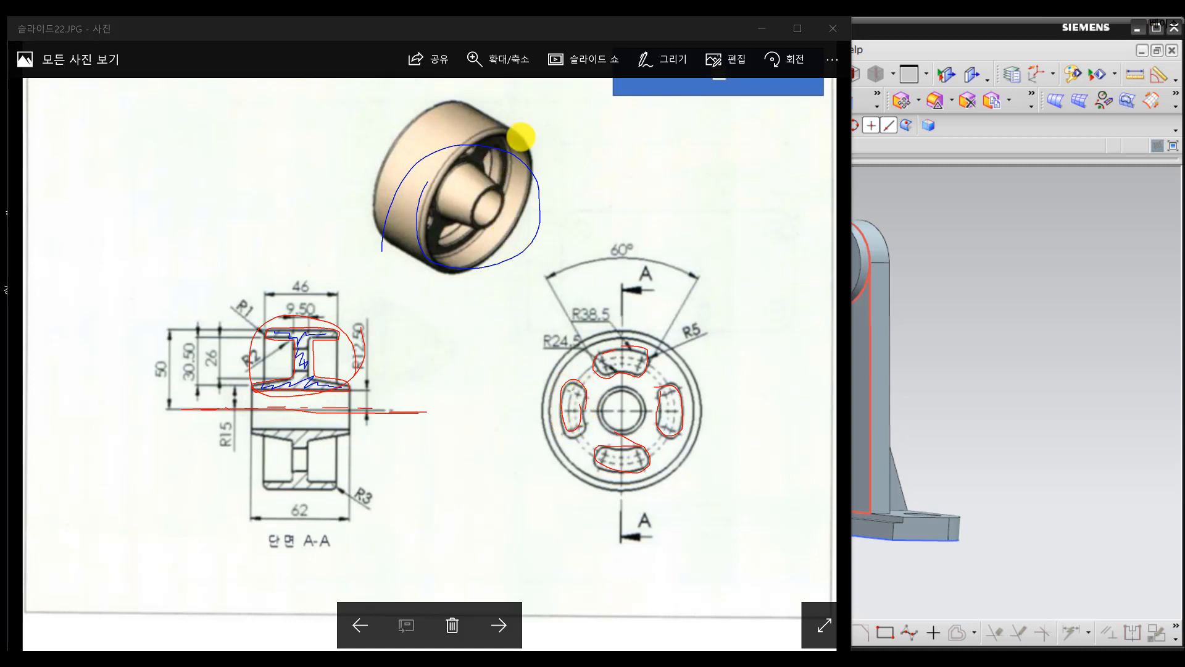
drag(531, 157, 536, 234)
mouse_move(521, 283)
mouse_down()
mouse_move(415, 223)
mouse_move(548, 193)
mouse_move(431, 246)
mouse_move(528, 195)
mouse_up()
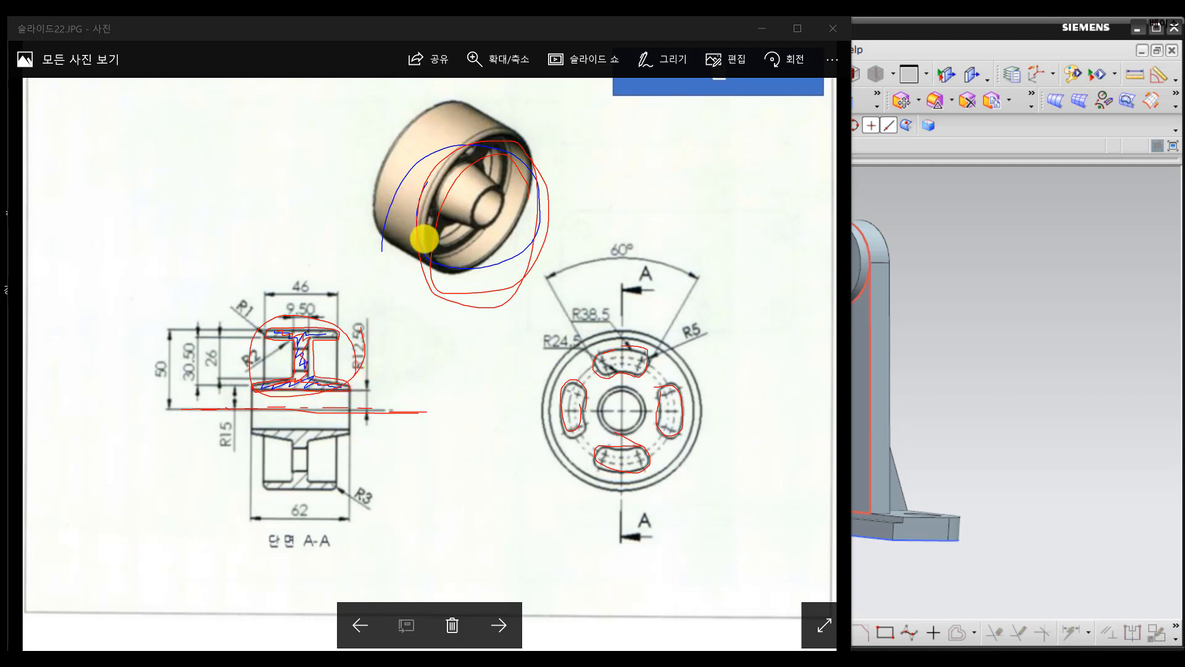
mouse_move(385, 213)
mouse_down()
mouse_move(494, 133)
mouse_move(399, 267)
mouse_up()
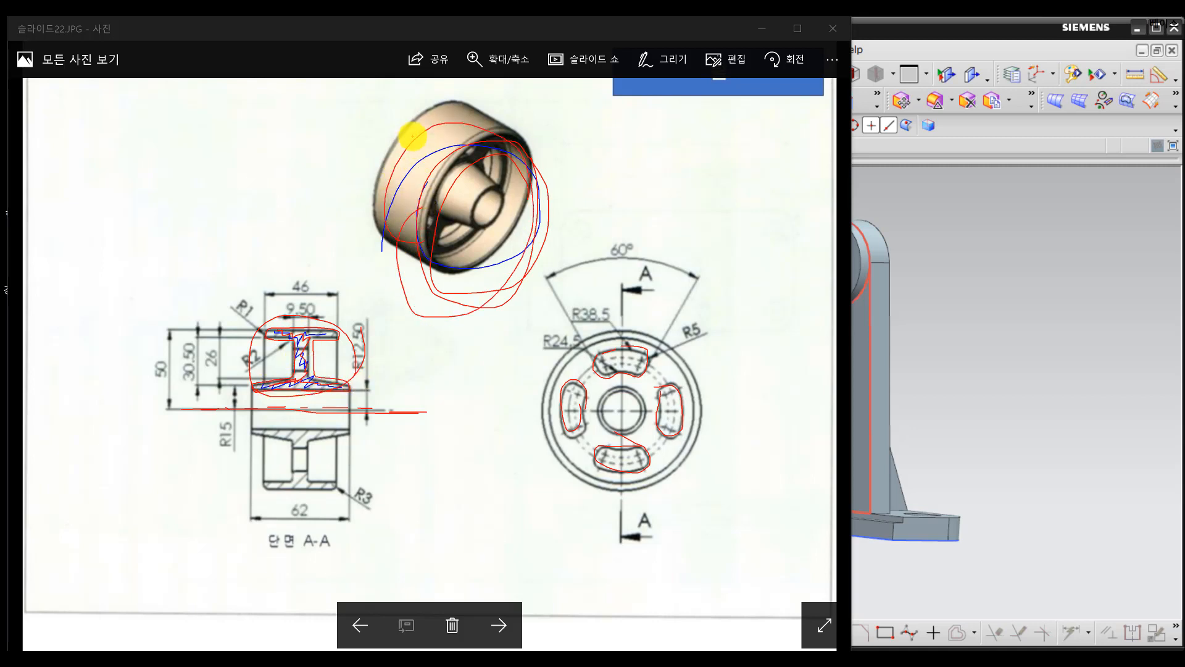
key(Escape)
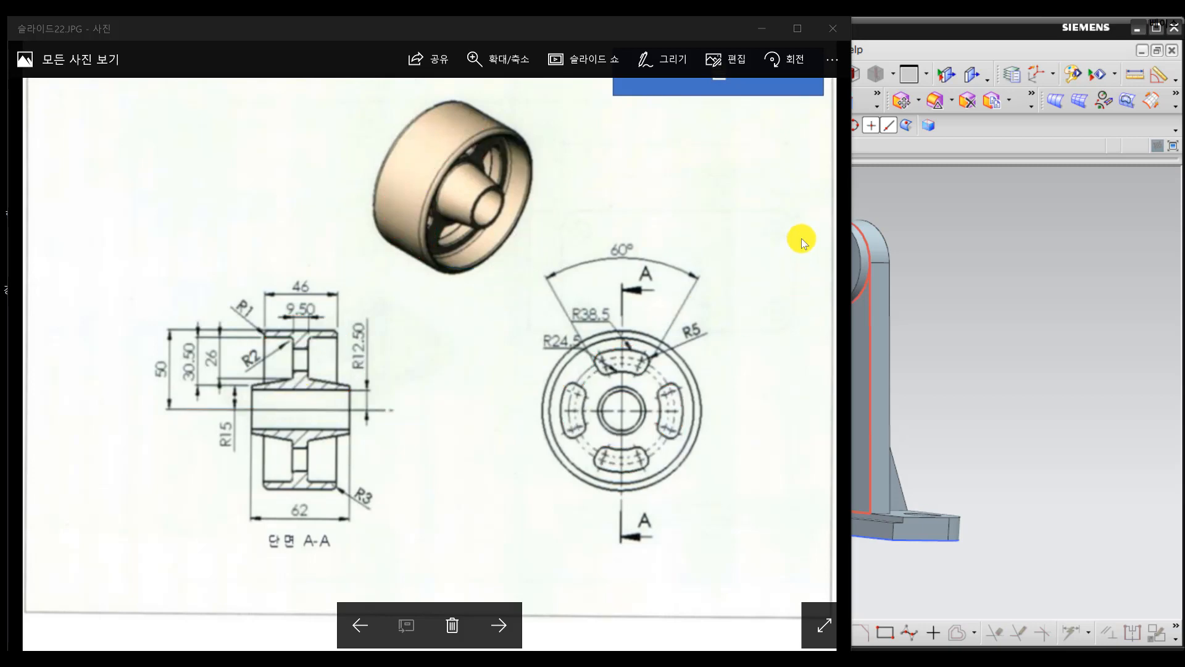
Step: Narrow the drawing viewer to sit beside NX and create a new part from the millimetre Model template in D:\CASTER2
drag(851, 187, 476, 185)
click(269, 102)
click(656, 243)
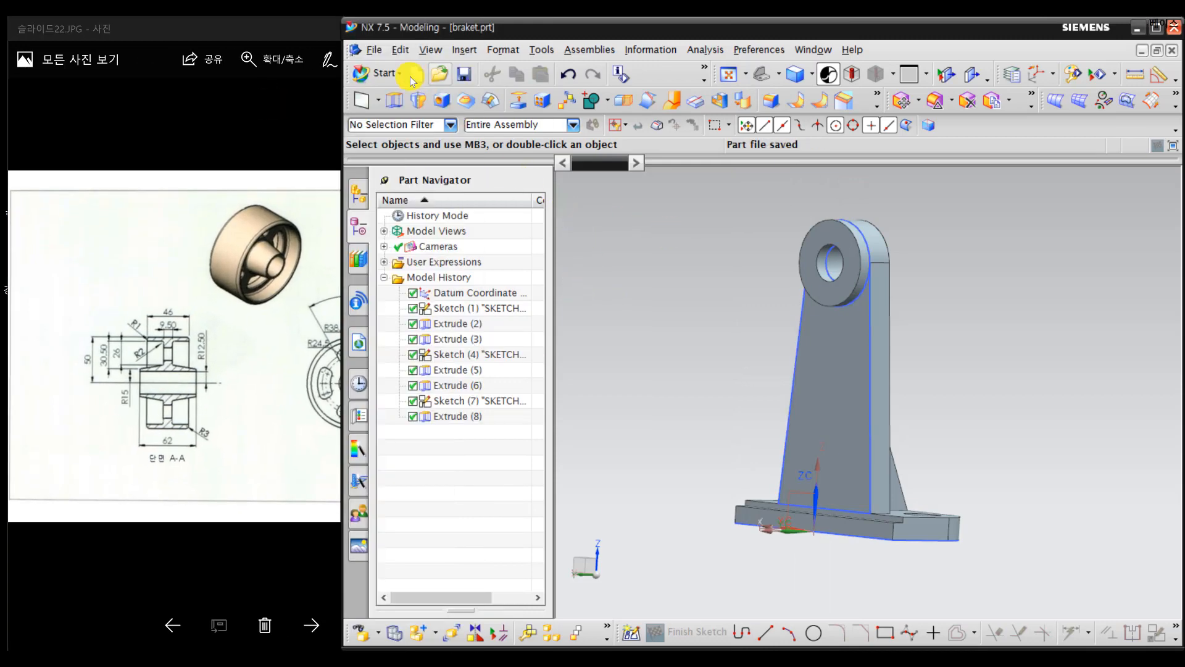
key(ctrl+n)
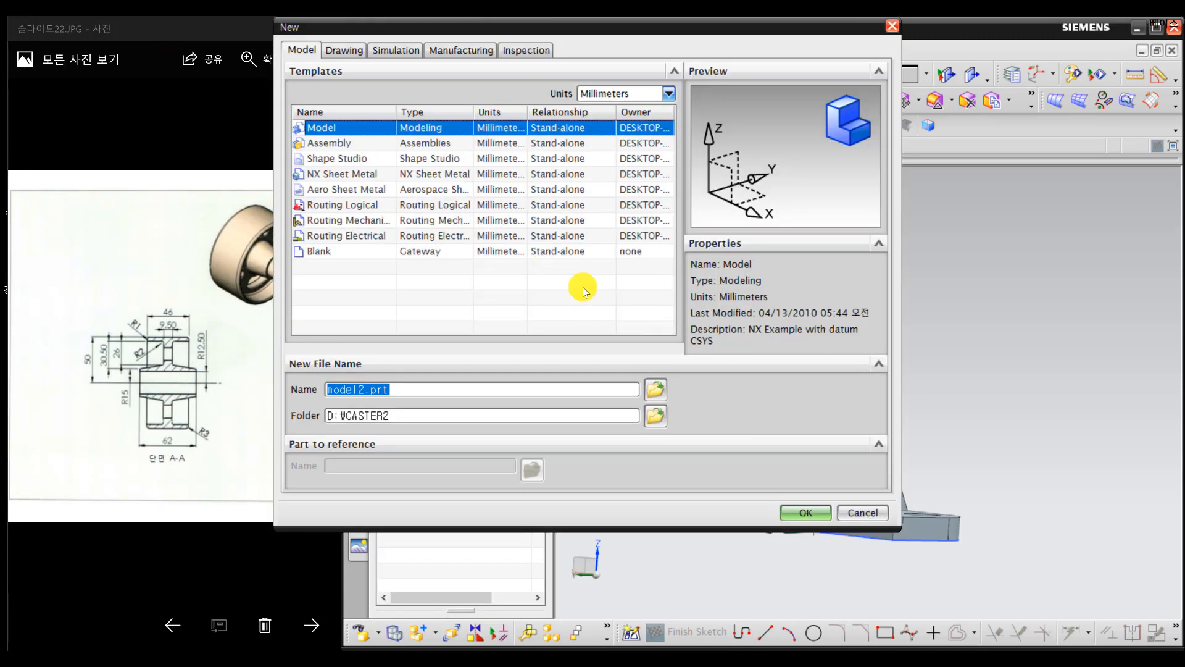
click(816, 510)
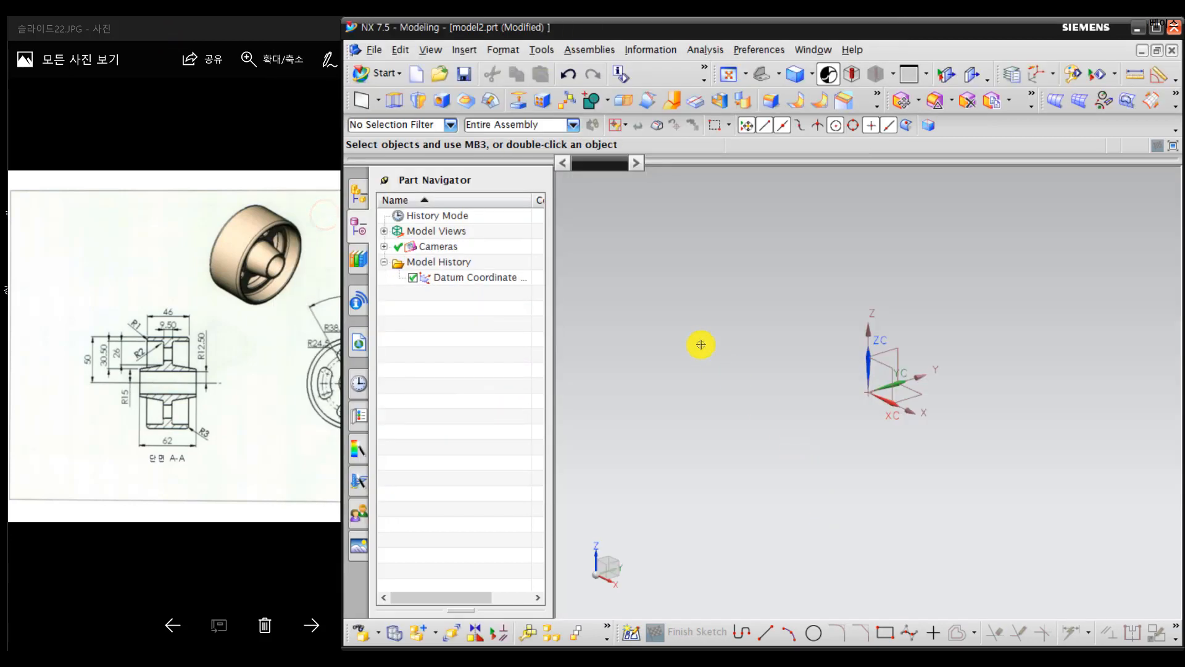
Step: Create a sketch on the XZ plane of the datum coordinate system
middle_drag(573, 404, 716, 432)
click(905, 363)
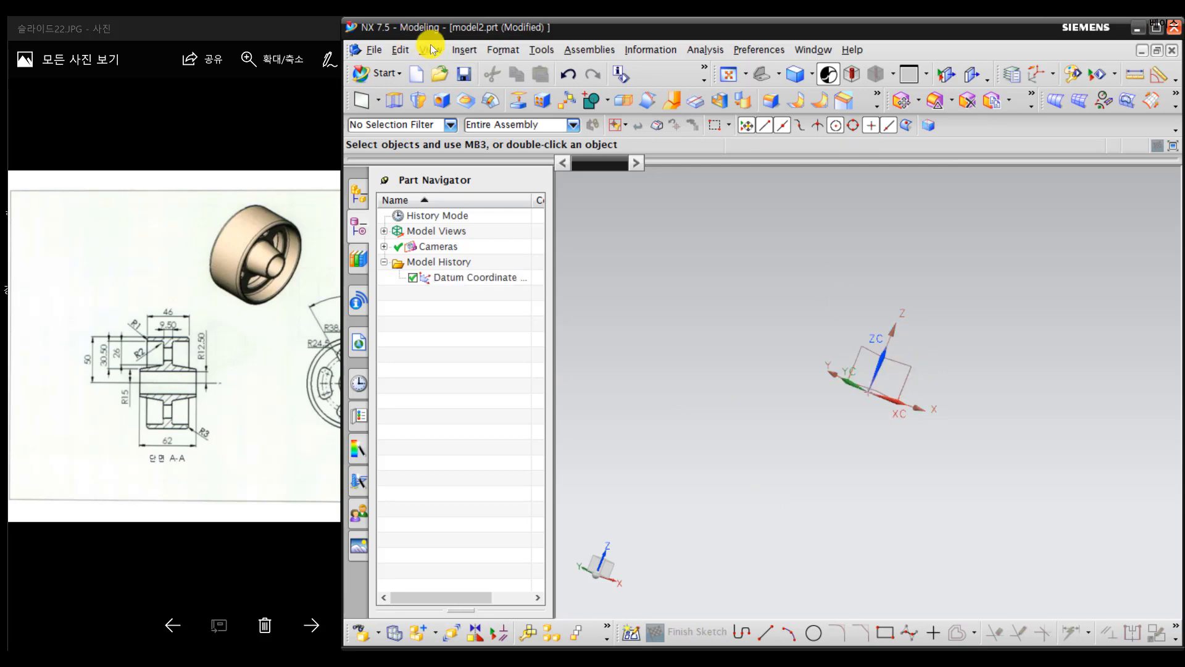
click(464, 50)
click(506, 86)
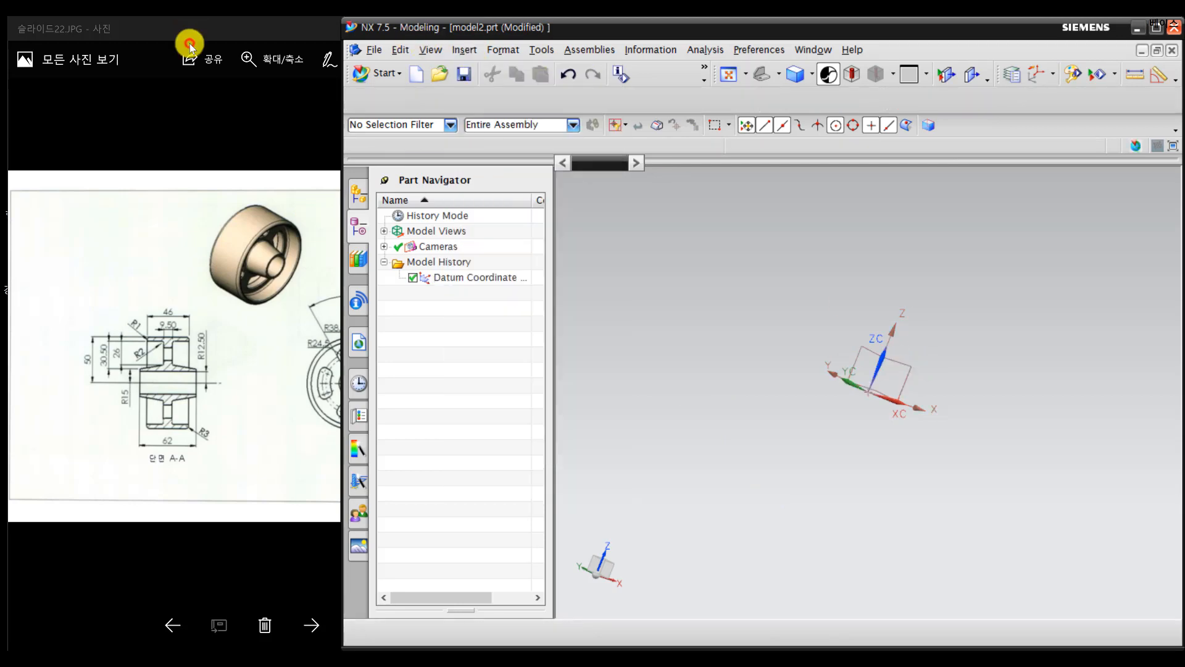
click(903, 377)
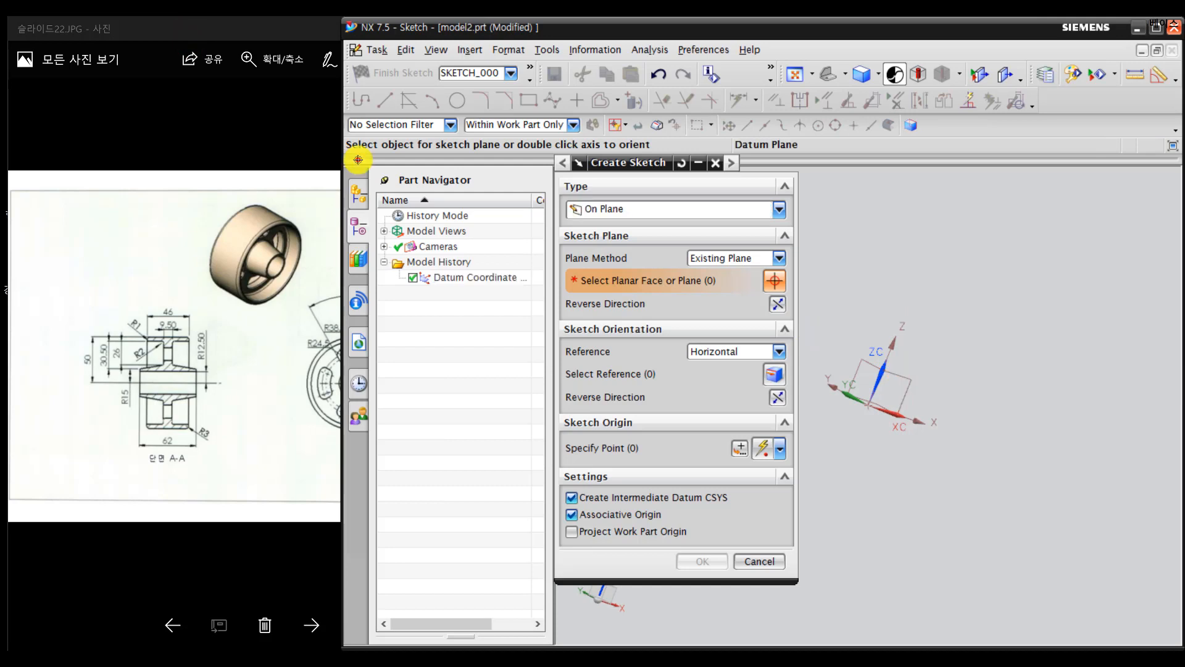
middle_click(375, 156)
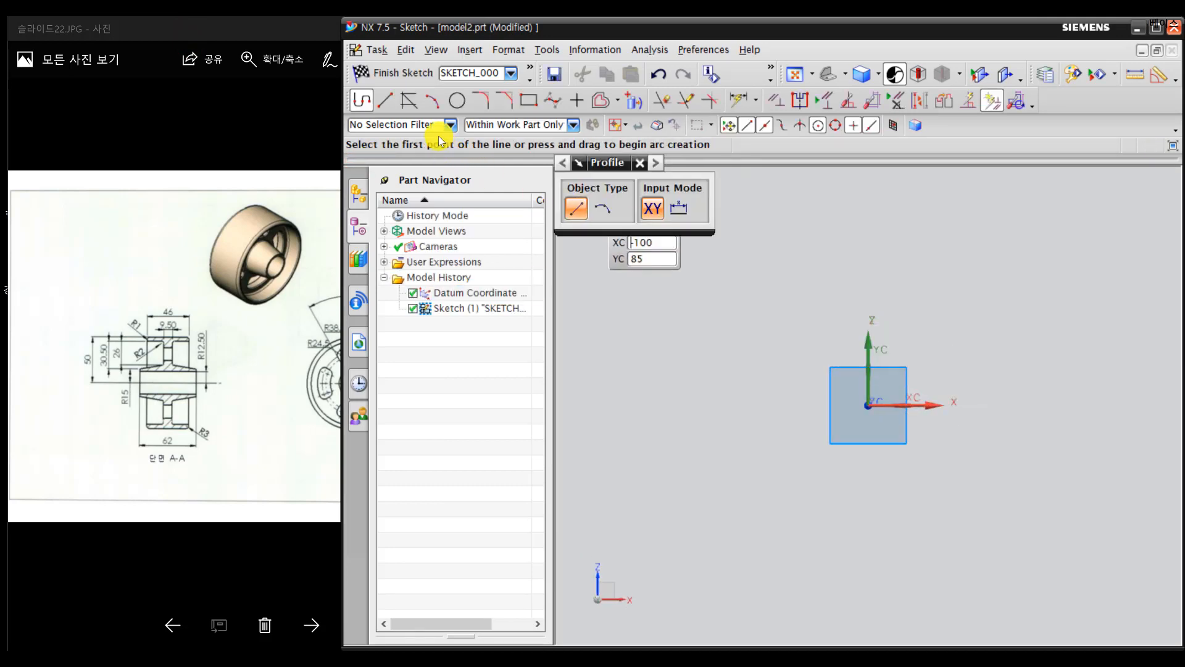
Step: Sketch the profile's hub base line above the origin, continuing up the right side through the hub end, slope, web and rim edge
click(747, 349)
click(1019, 348)
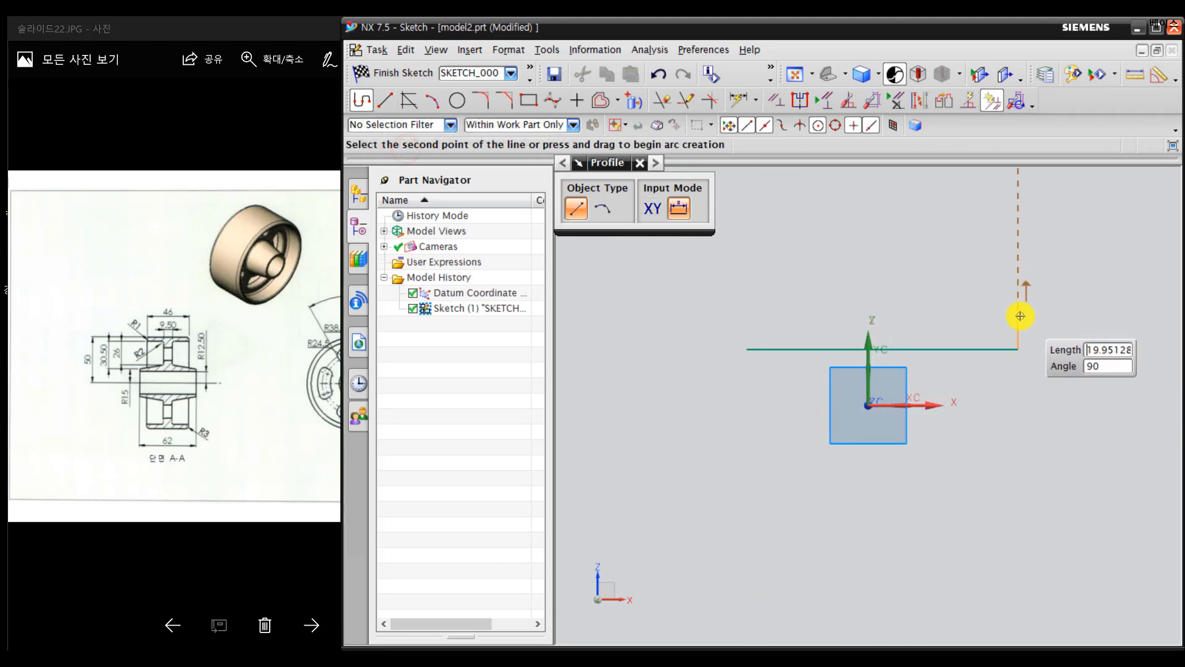
click(1018, 311)
click(915, 267)
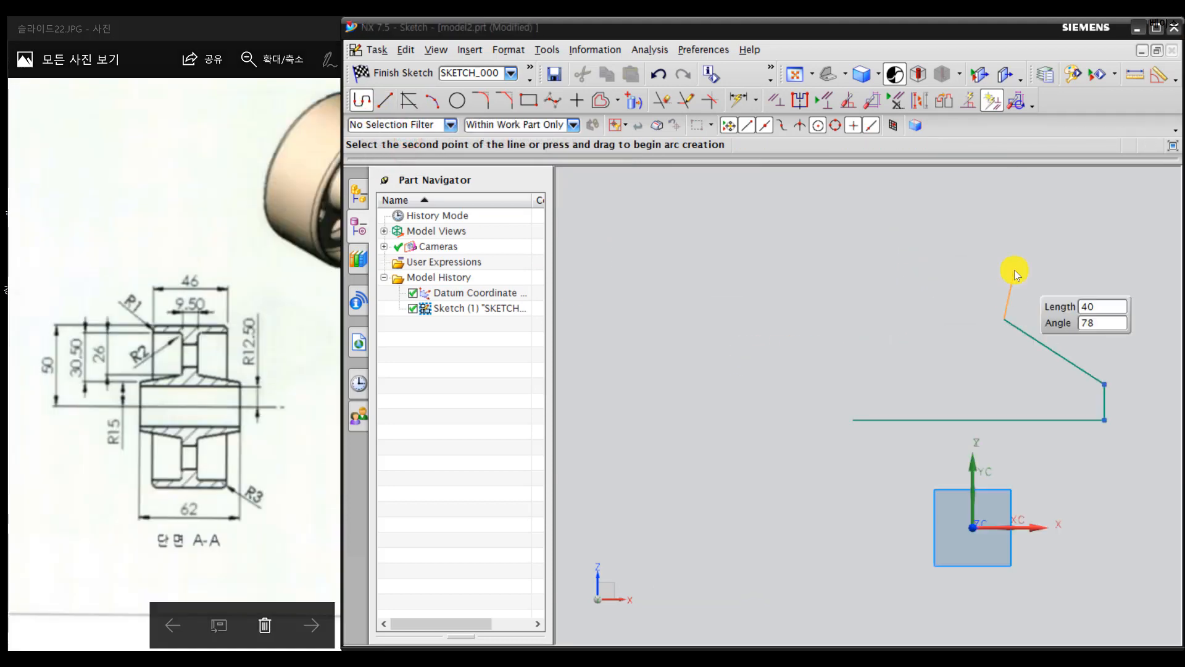
click(999, 242)
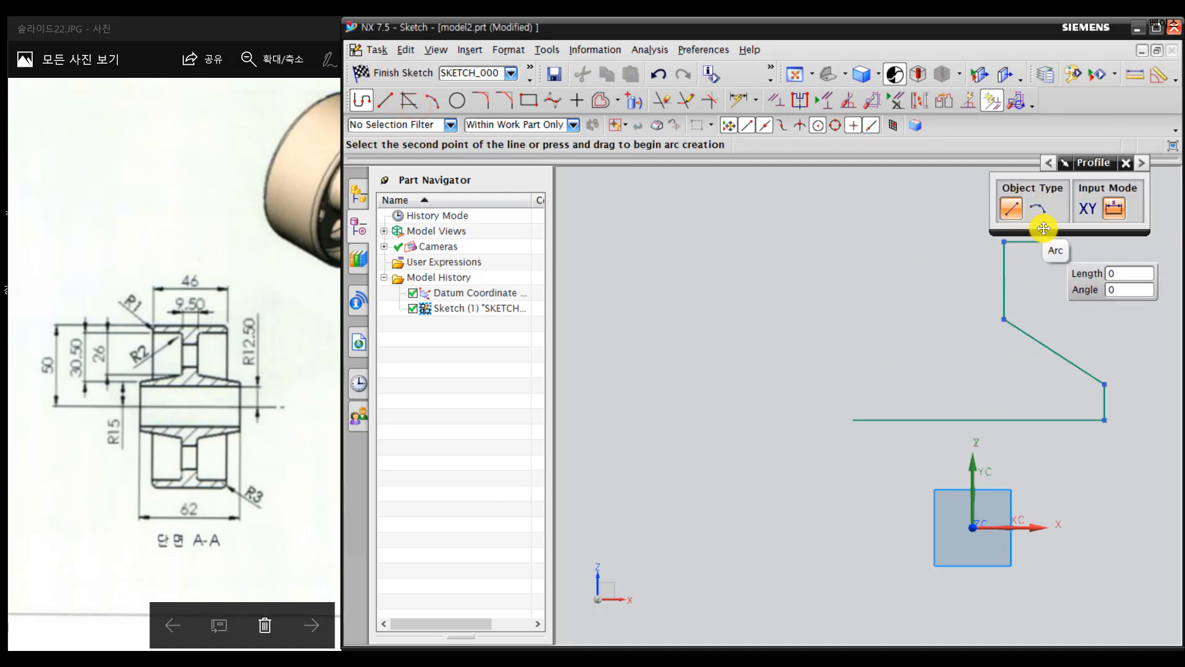
mouse_move(1035, 267)
shift+middle_down()
mouse_move(880, 336)
mouse_move(874, 309)
shift+middle_up()
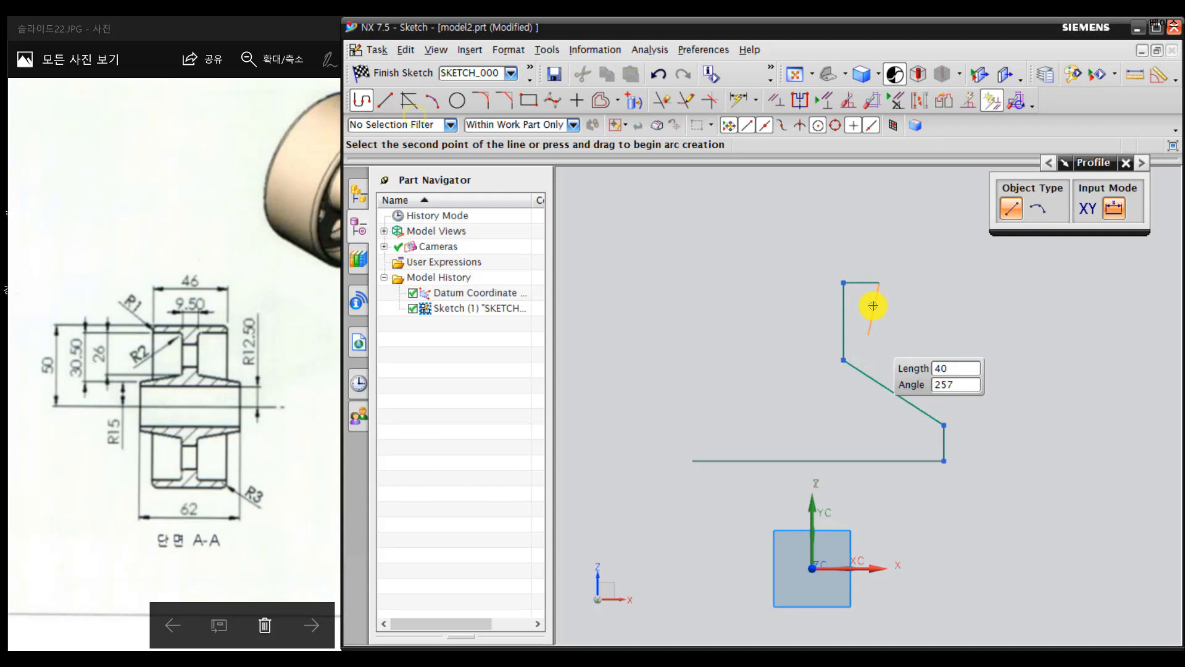
click(879, 259)
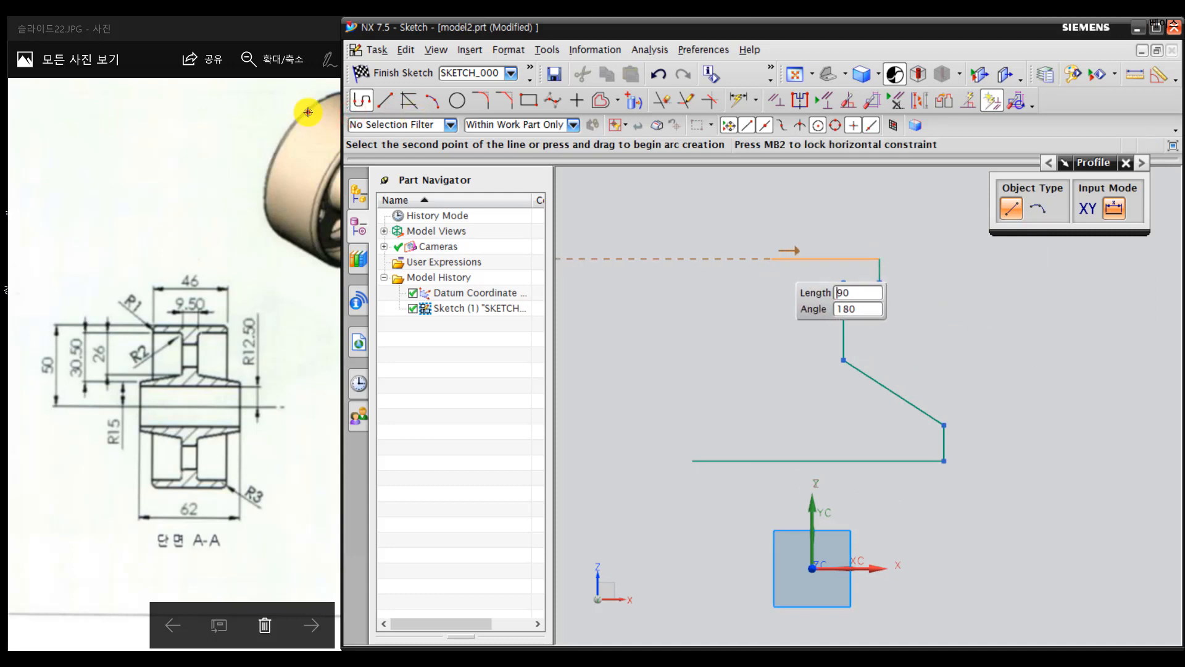
Step: Close the profile with a rim top about 90 mm wide, a left web line about 65 mm long and a hub slope about 107 mm long
click(772, 259)
click(772, 283)
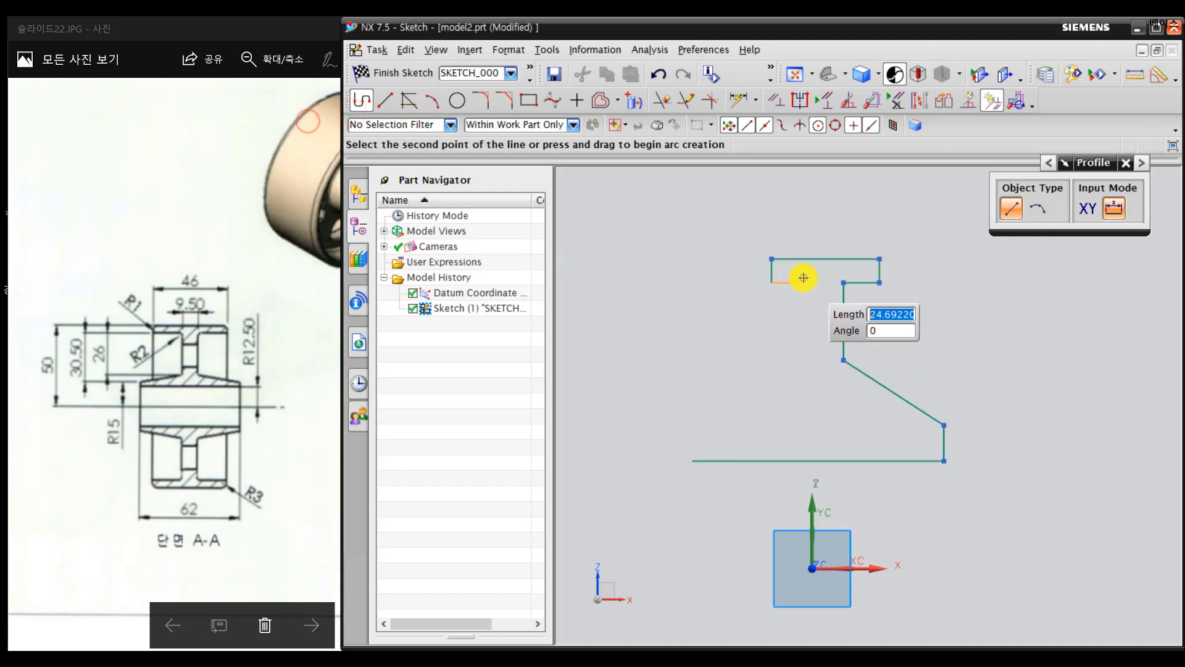
click(801, 283)
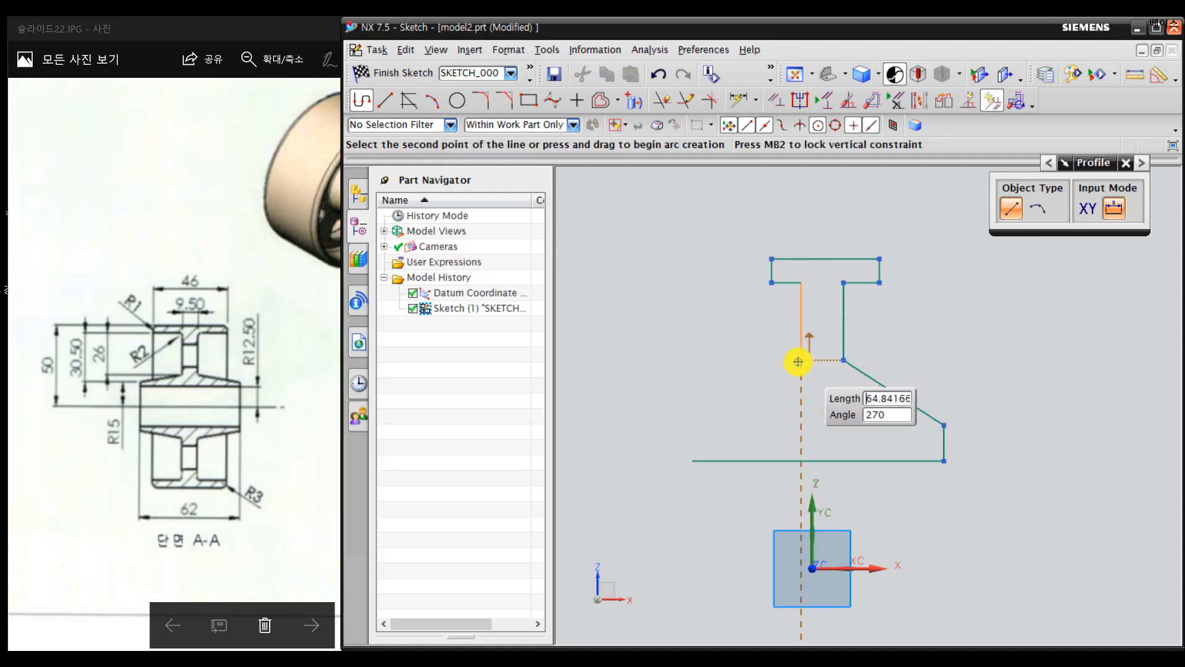
click(800, 360)
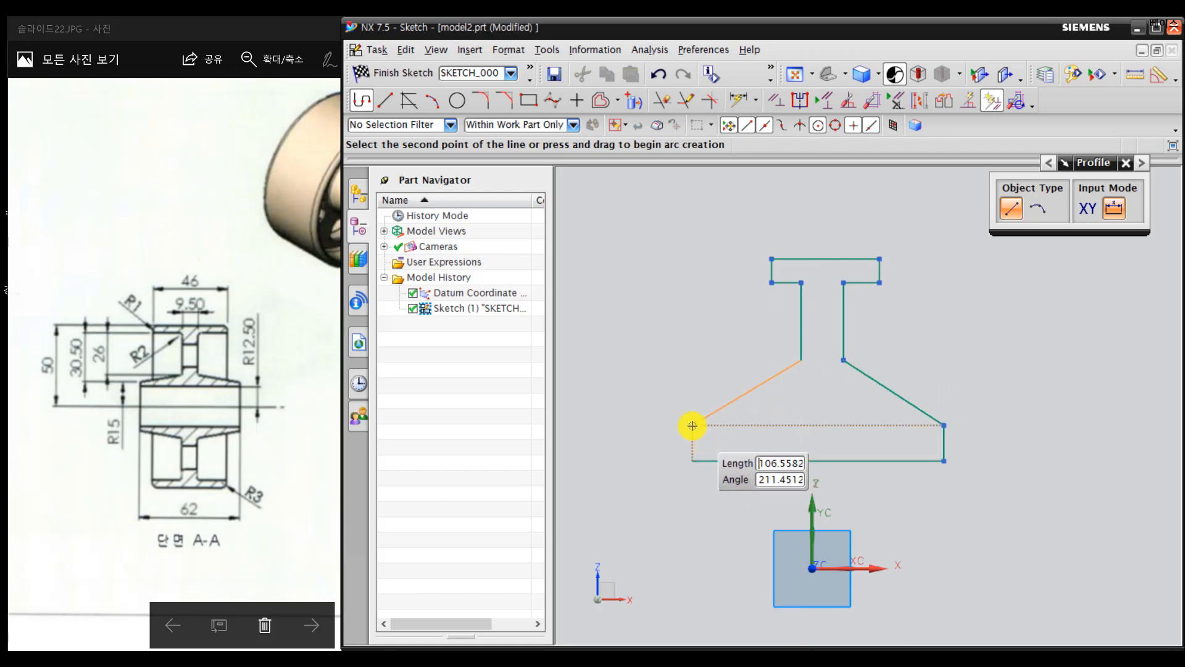
click(691, 424)
click(692, 459)
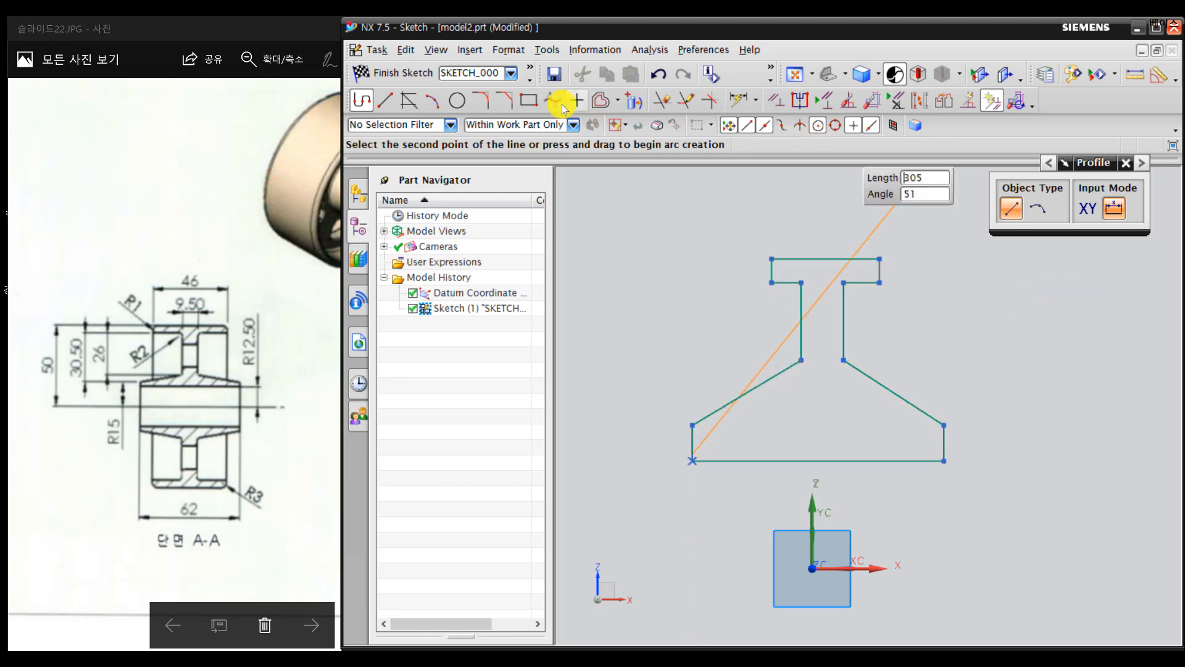
Step: Centre the rim's top line and the hub's base line on the datum origin with midpoint constraints
click(776, 100)
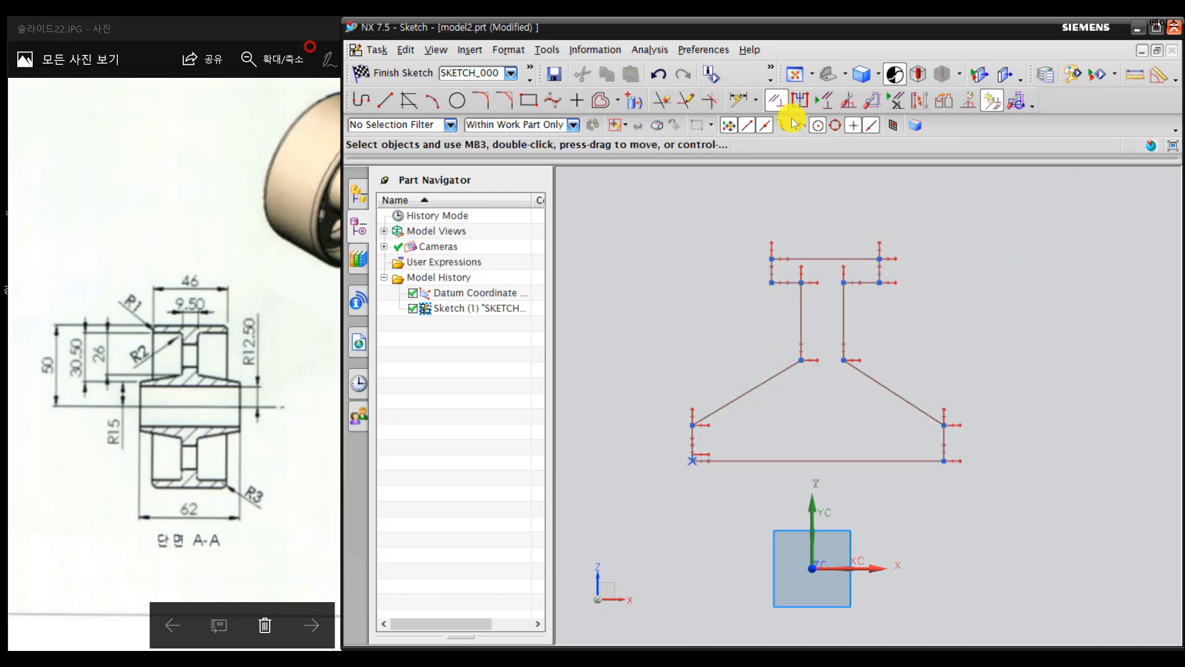
click(821, 258)
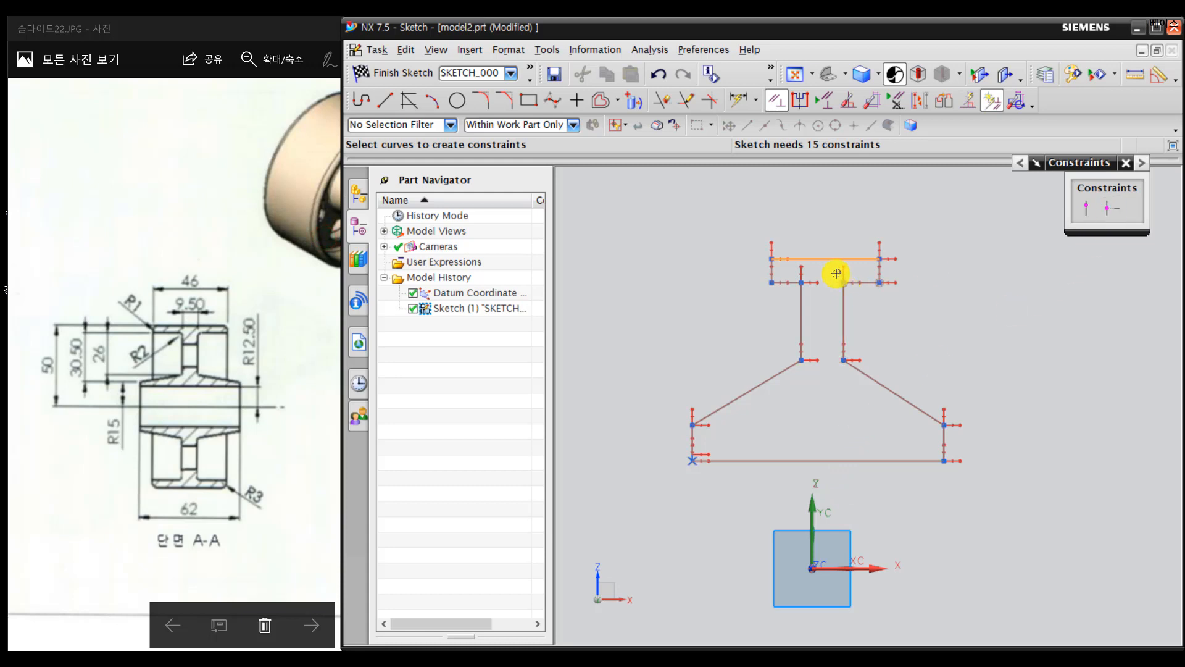
click(1111, 208)
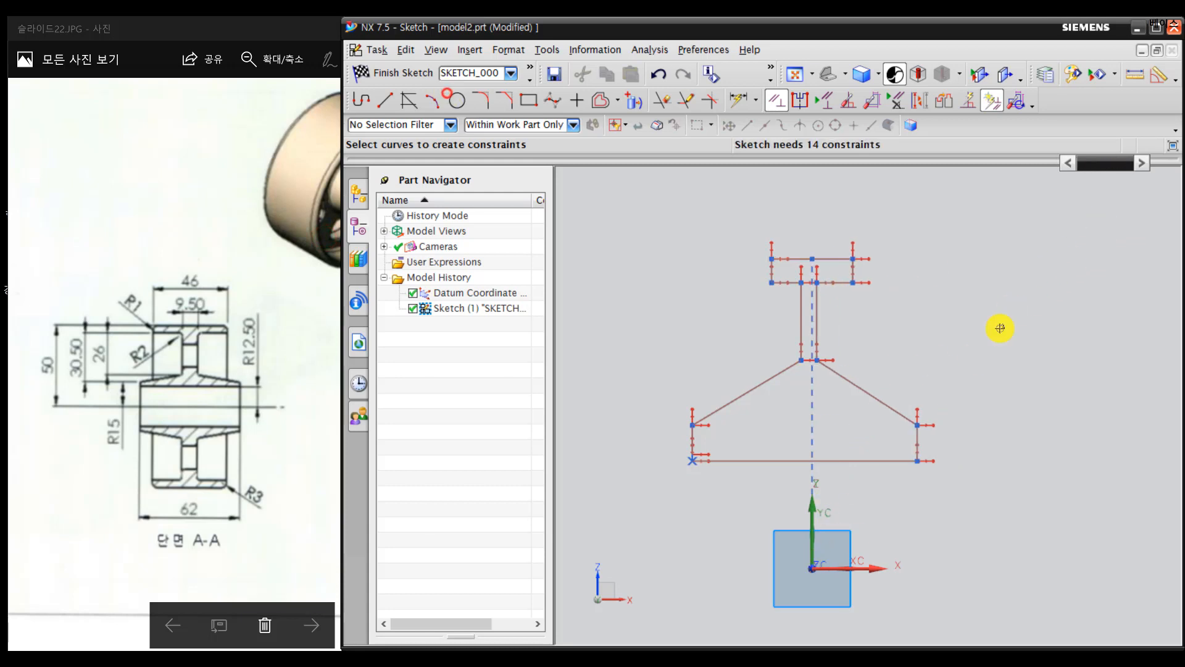
click(851, 460)
click(812, 569)
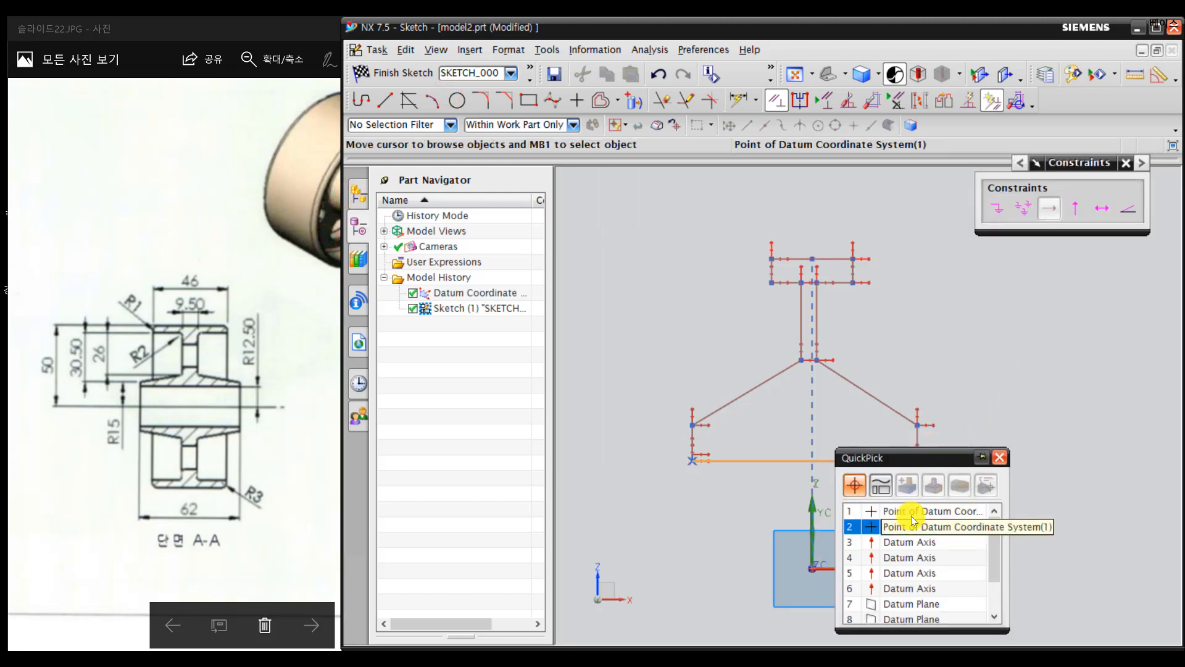
click(912, 512)
click(1113, 208)
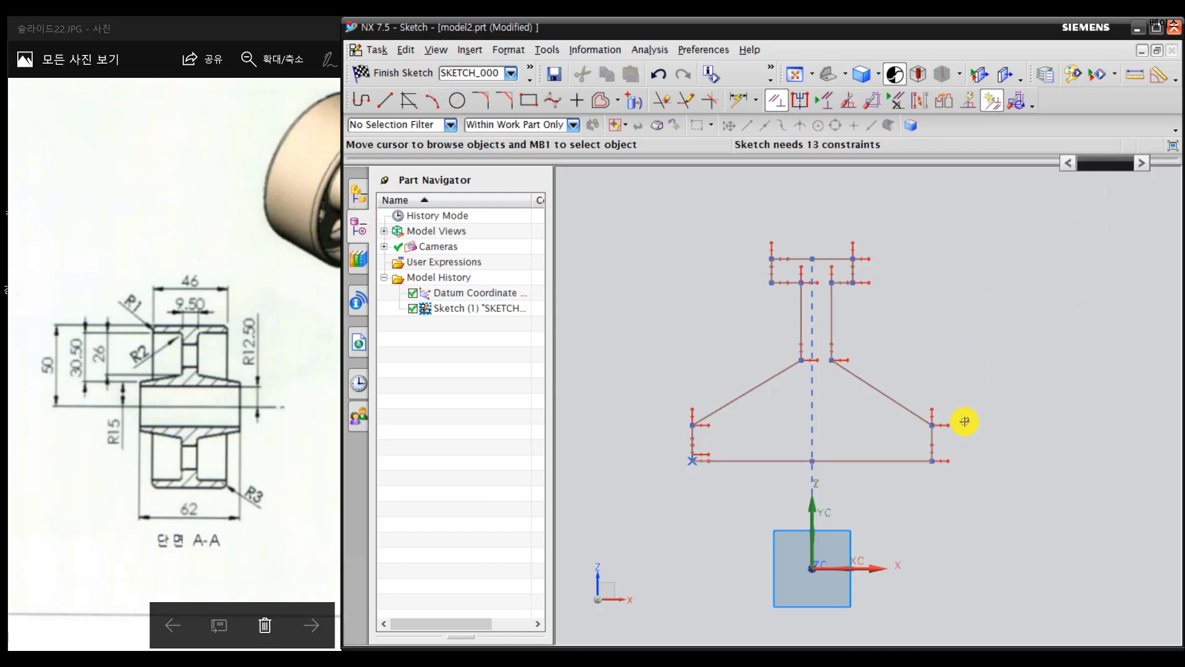
Step: Constrain the two short vertical end lines of the hub to equal length
click(691, 442)
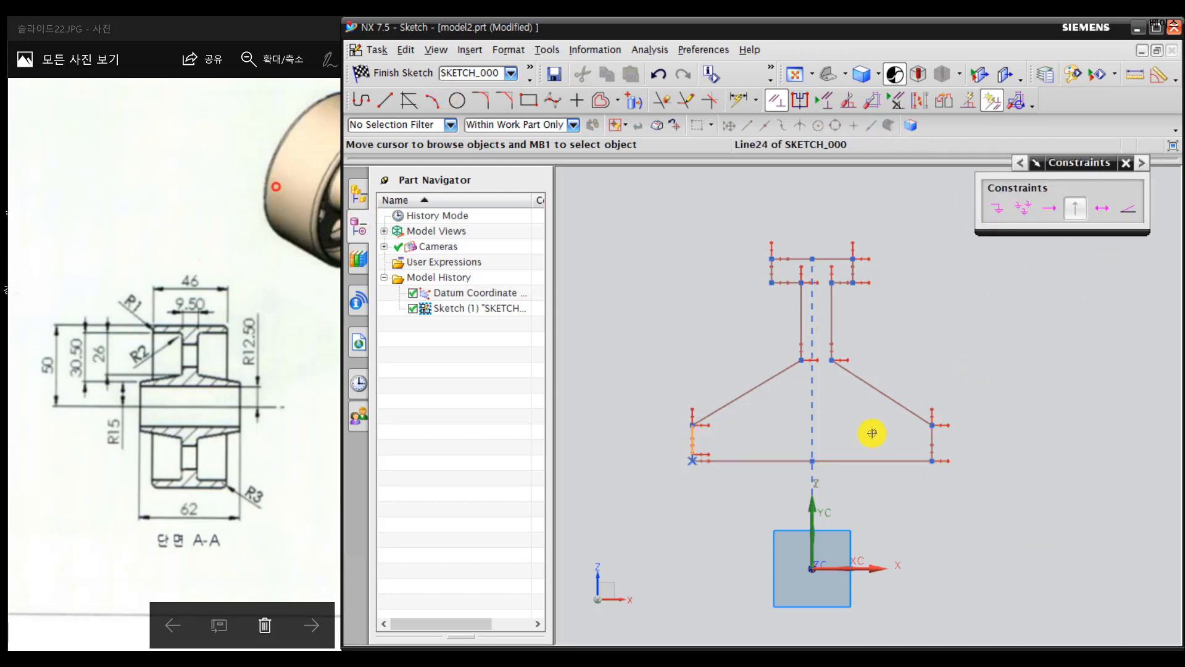
click(932, 432)
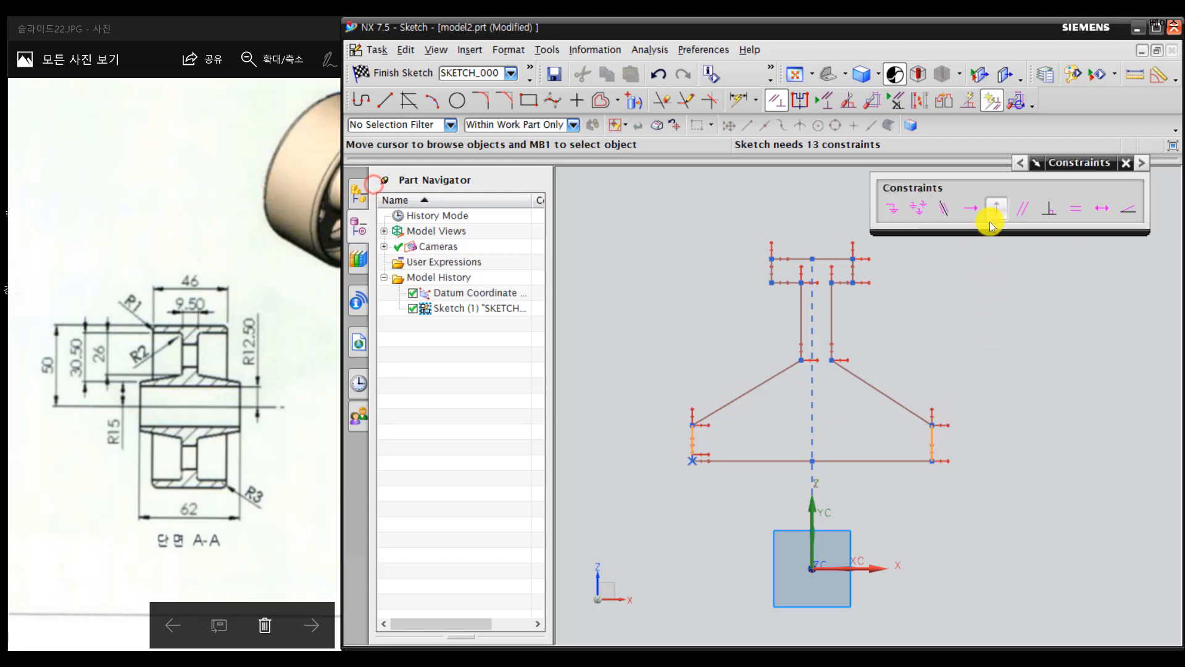
click(1075, 208)
Step: Constrain the two vertical web lines to equal length, and likewise the two short vertical end lines of the rim
click(802, 315)
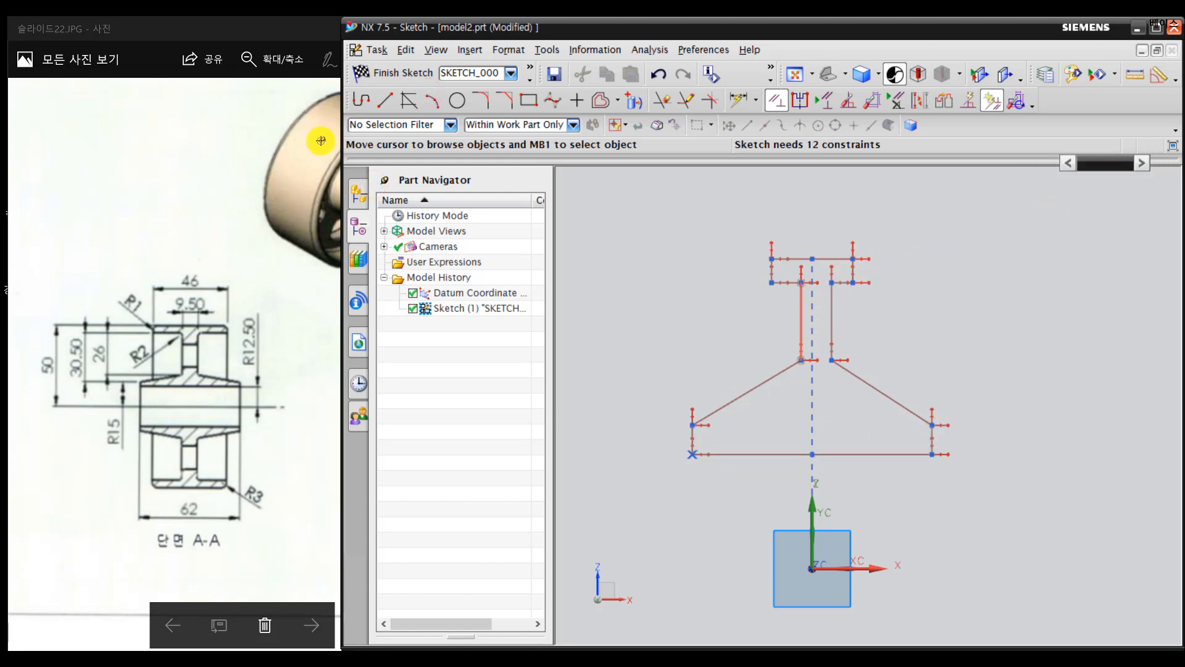
click(832, 309)
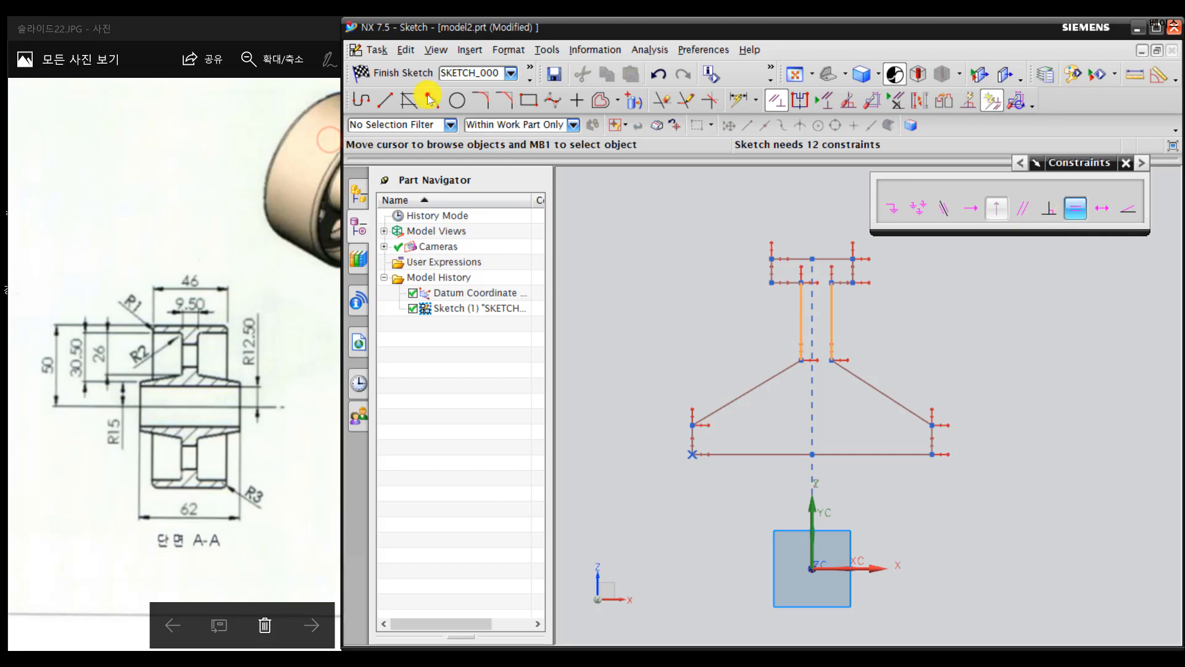
click(1075, 208)
click(775, 270)
click(853, 267)
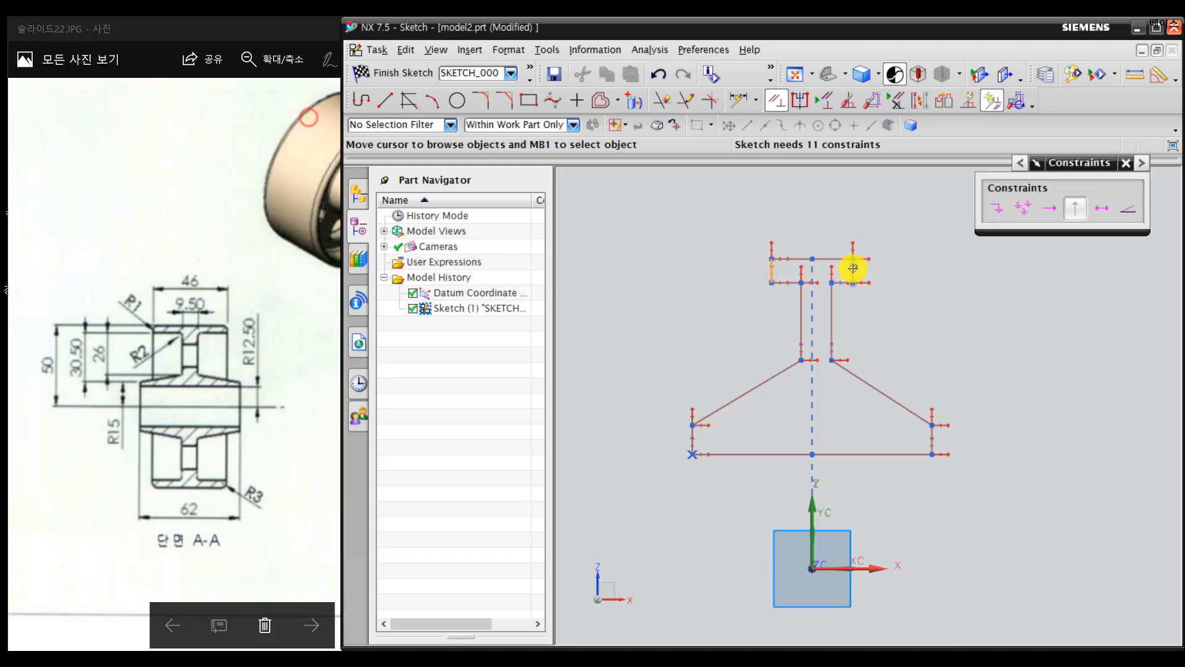
click(1090, 212)
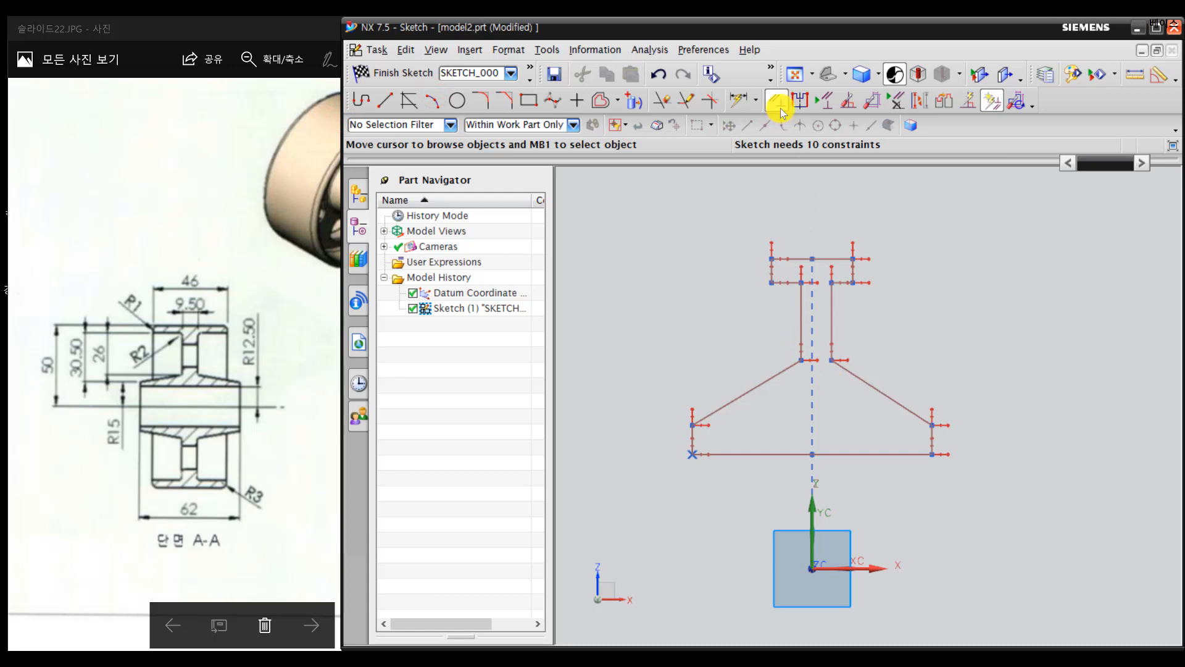
Step: Dimension the left web line's horizontal distance from the vertical datum axis as 9.5/2 mm
click(738, 101)
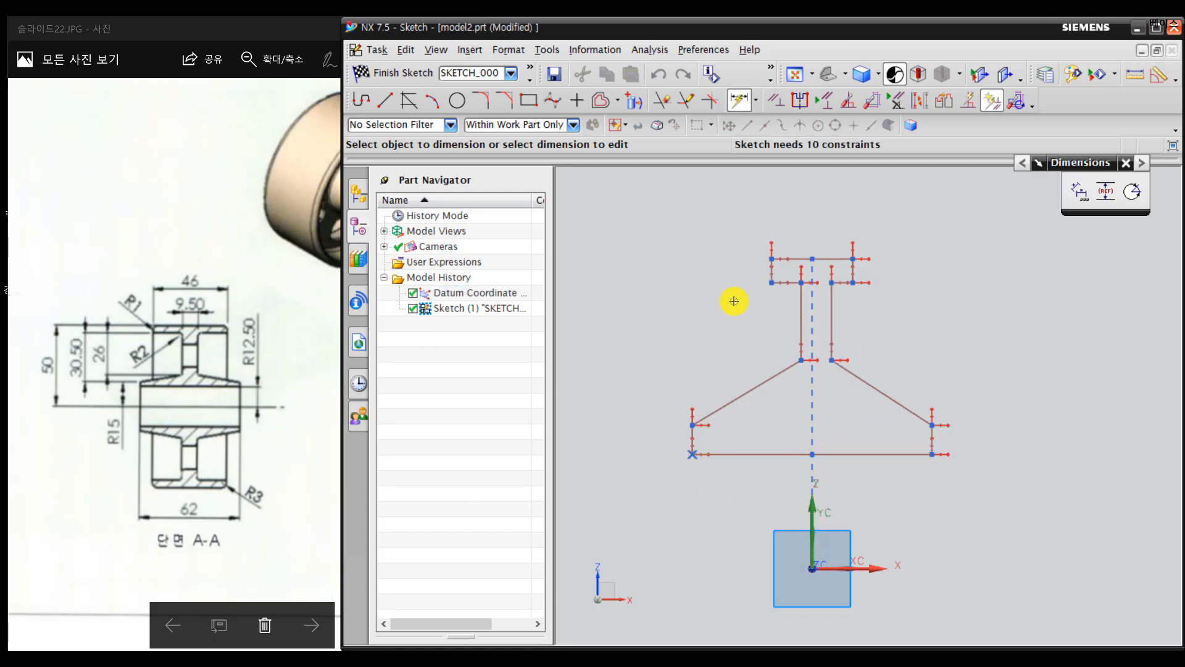
scroll(816, 287, up, 1)
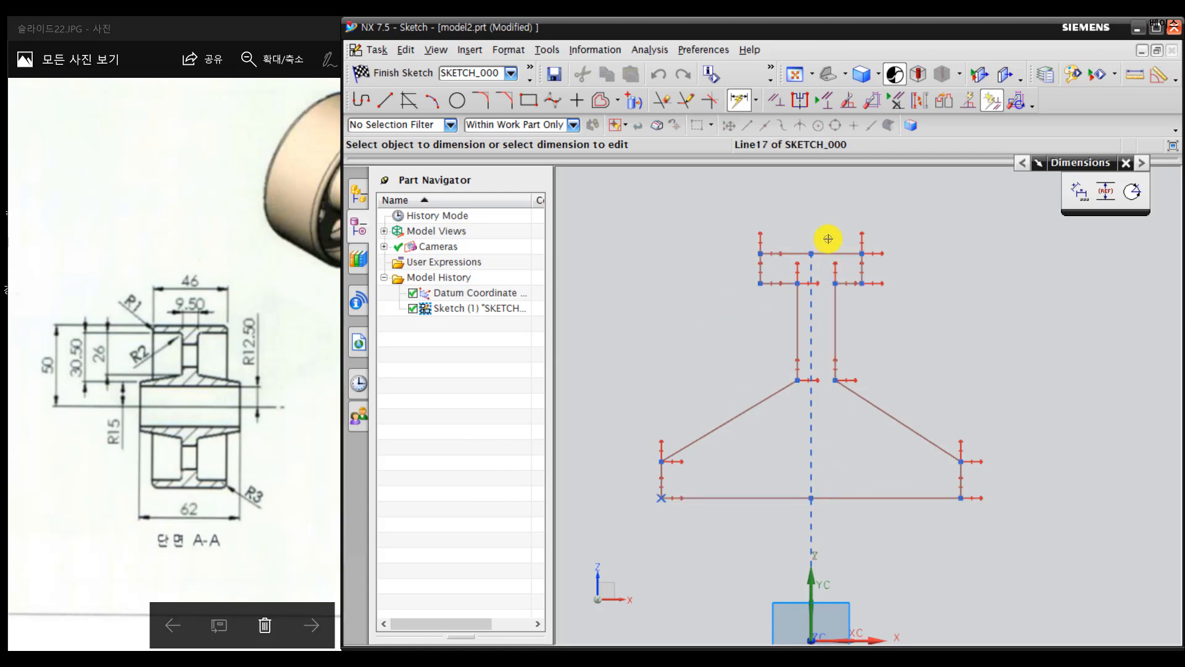
click(801, 347)
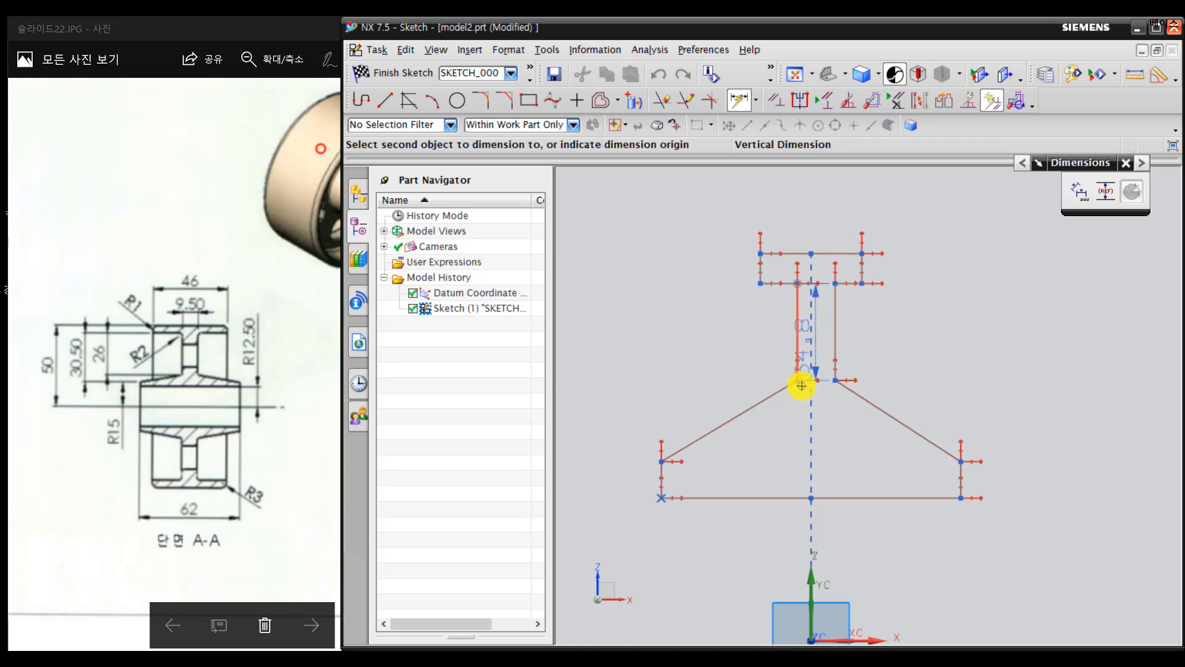
click(813, 563)
click(825, 548)
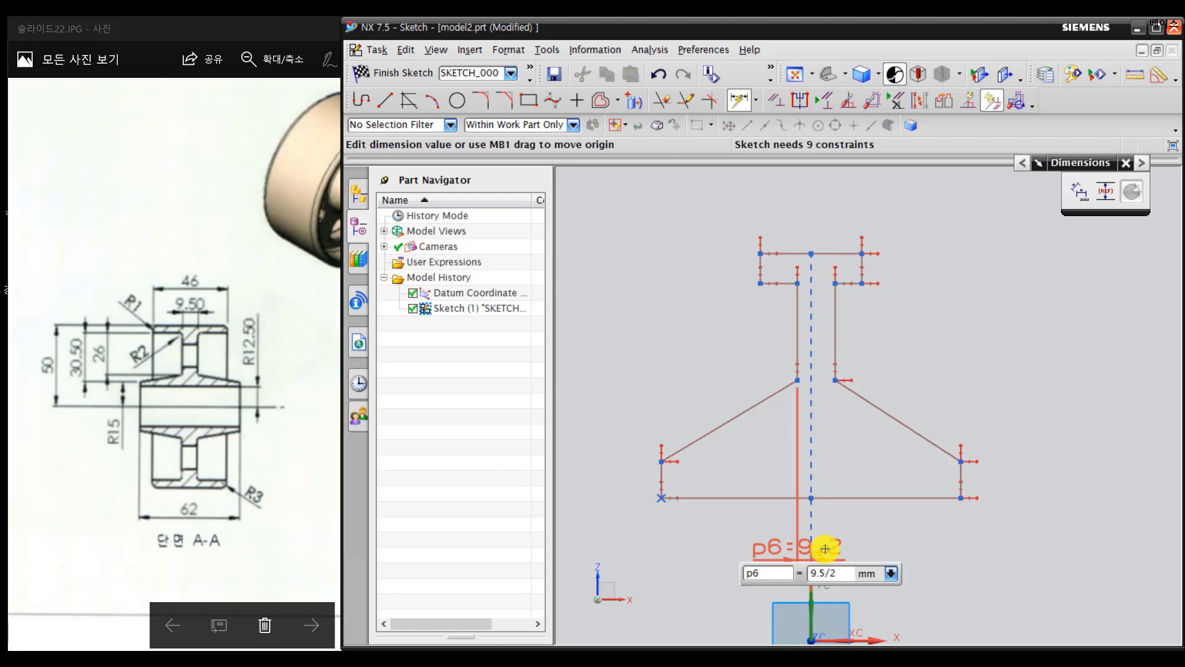
key(Return)
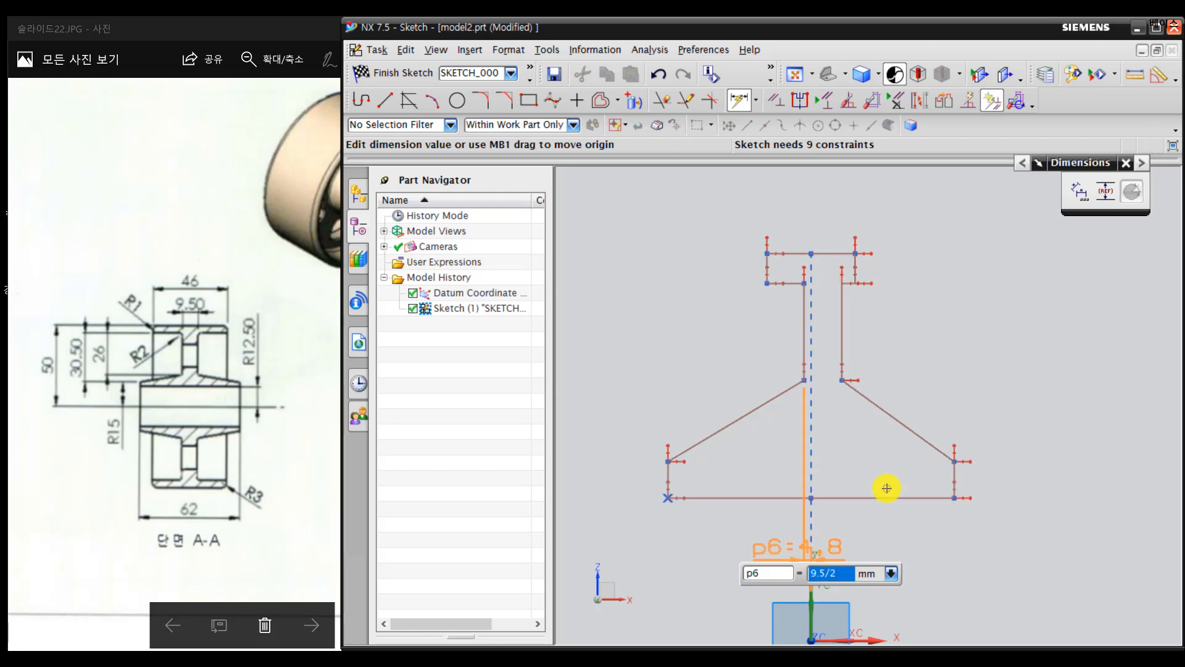
Step: Dimension the web thickness between its two vertical lines as 9.5 mm
click(841, 333)
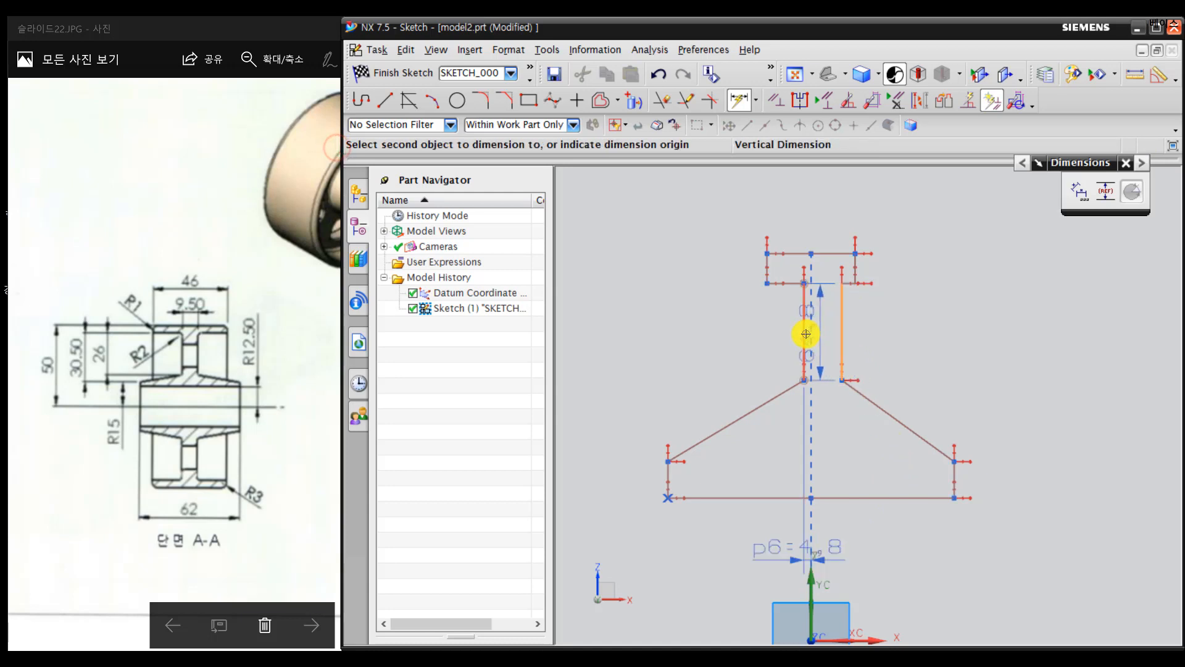
click(803, 334)
click(812, 223)
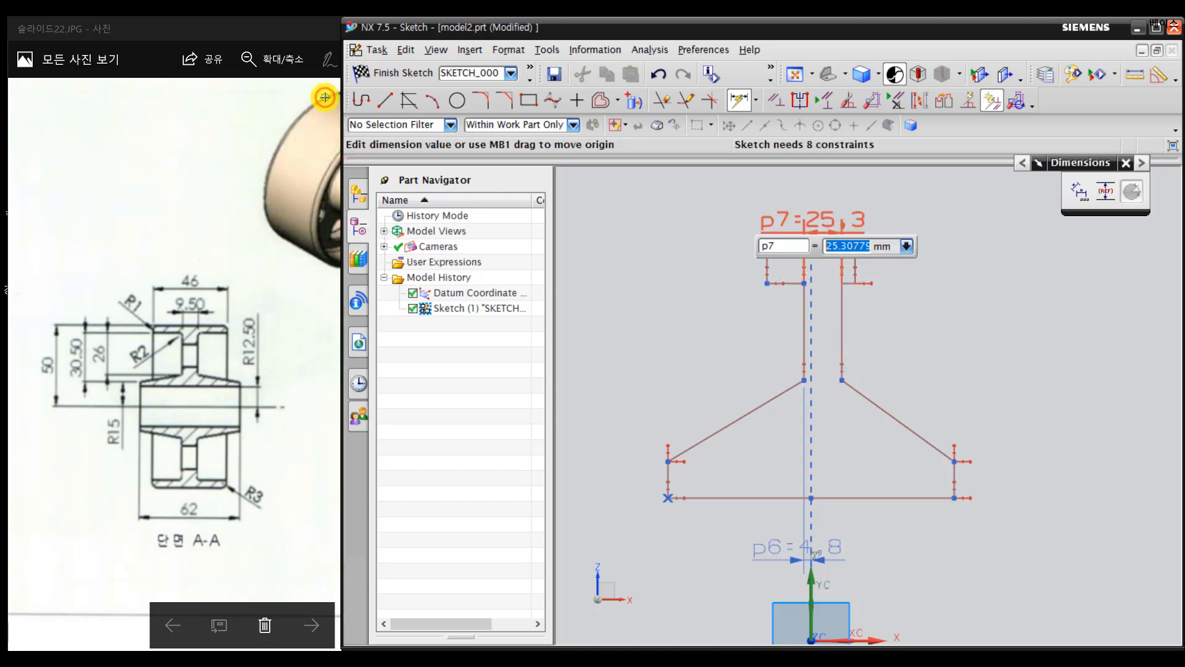
text(9.5)
key(Return)
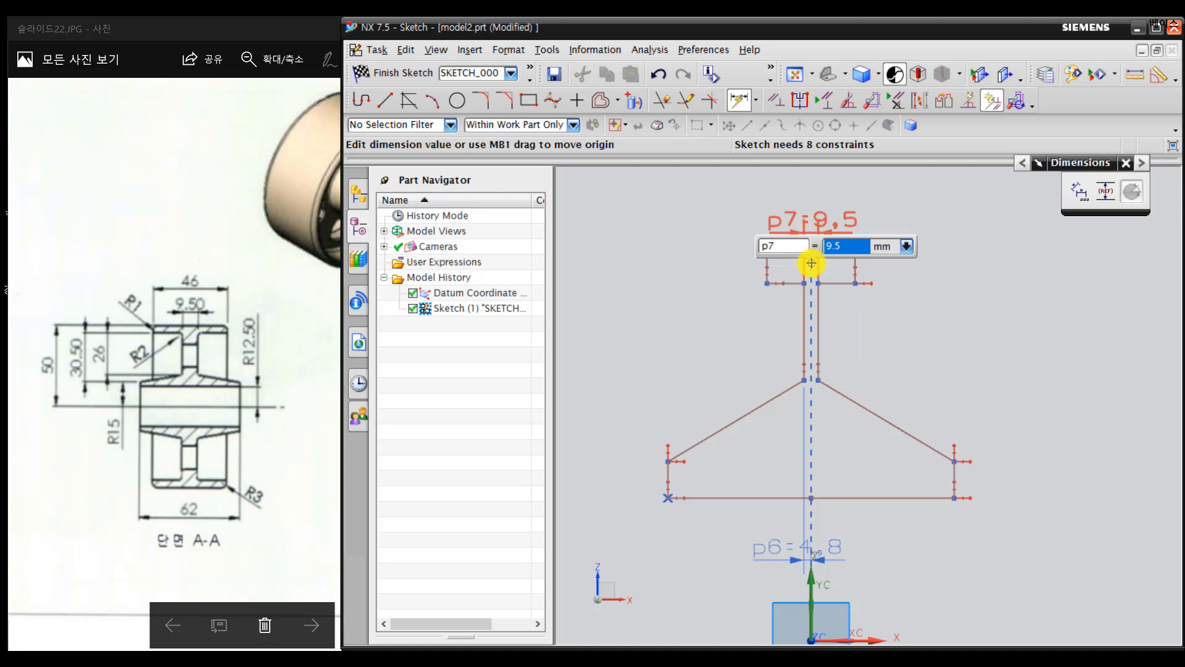
Step: Dimension the left web line's vertical length as 26 mm
click(805, 320)
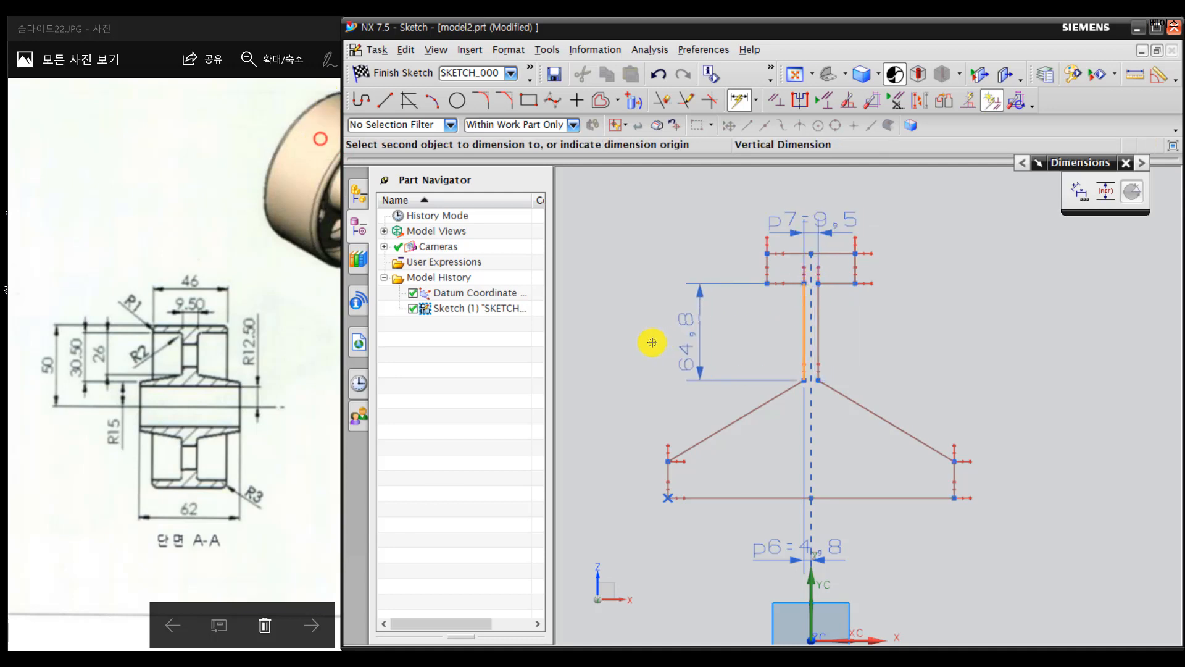
click(633, 340)
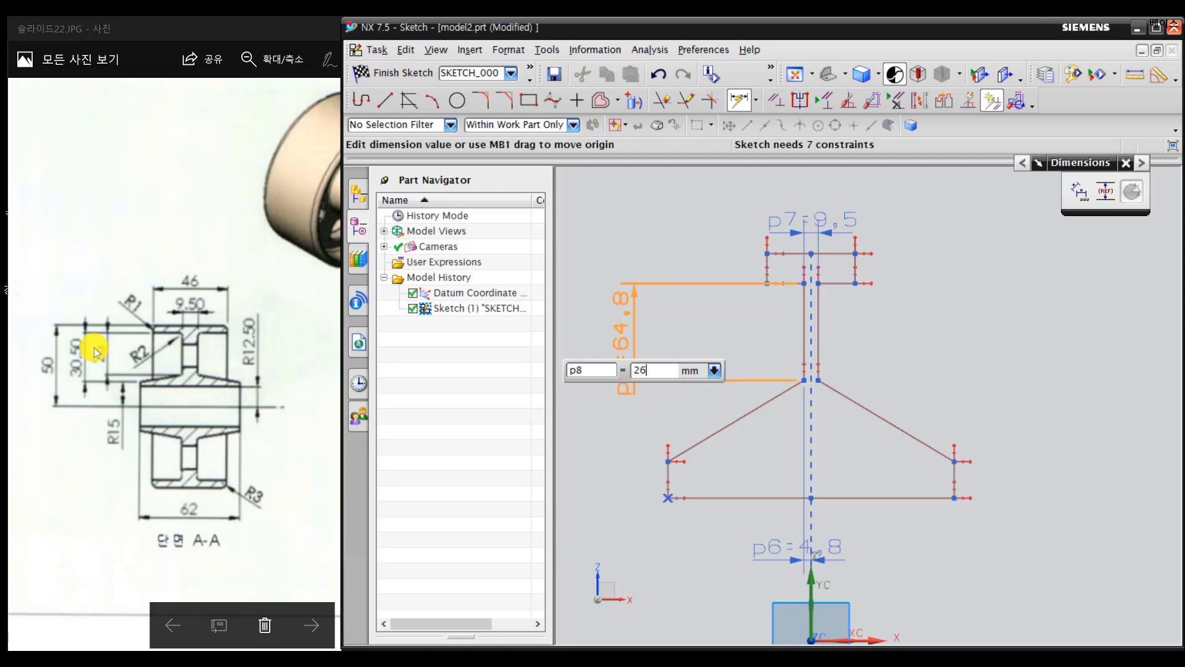
text(26)
key(Return)
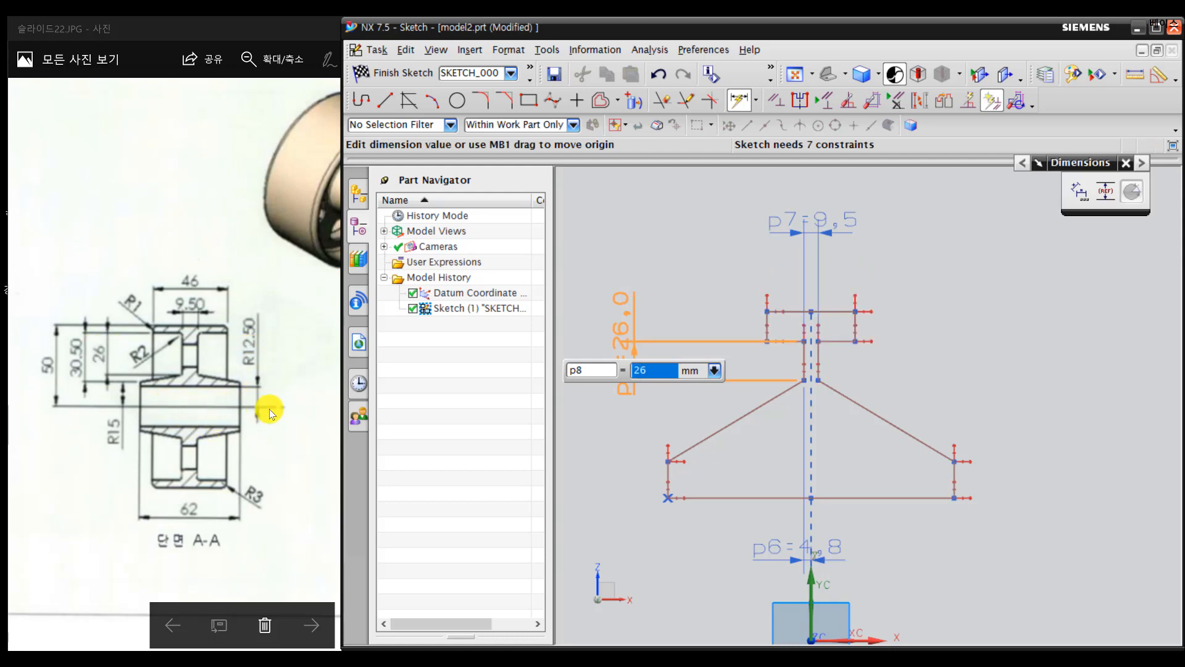
Step: Dimension the hub base line's distance from the horizontal datum axis as 12.5 mm, following the reference drawing's bore radius
click(868, 634)
click(921, 501)
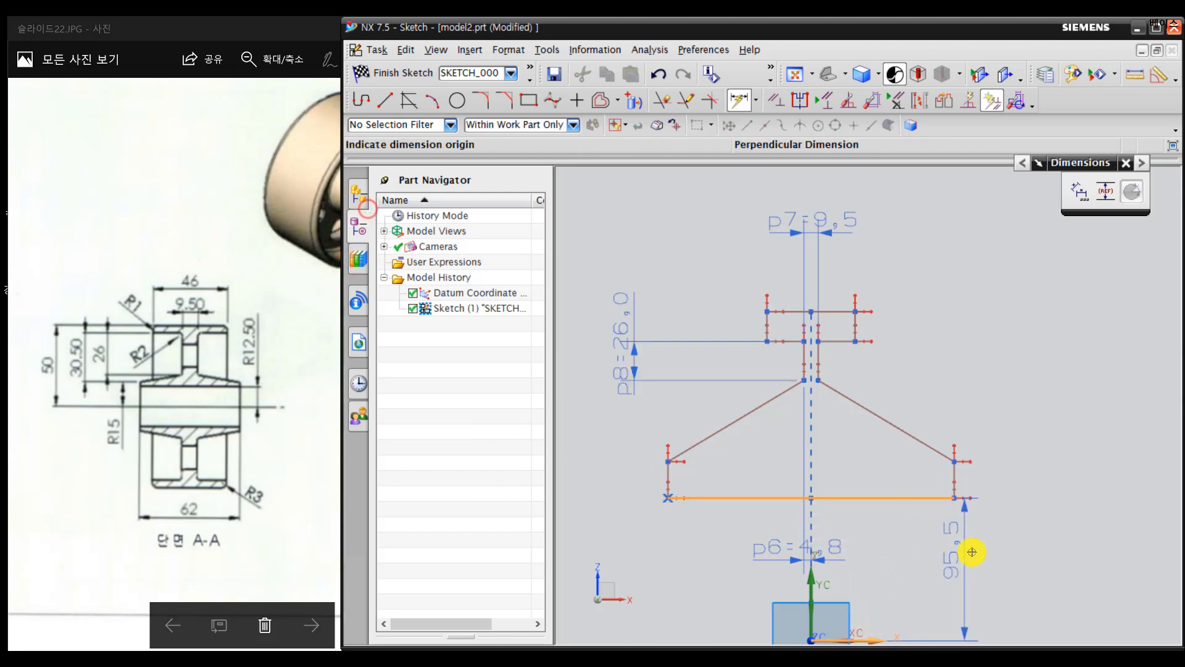
click(932, 558)
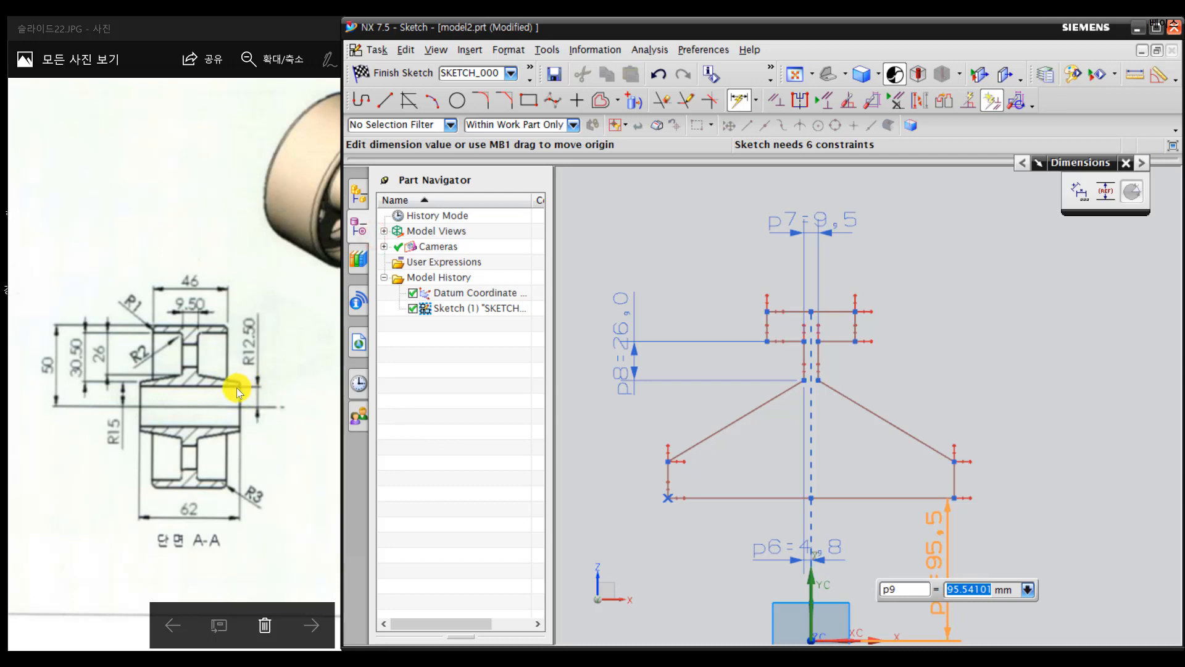
click(267, 368)
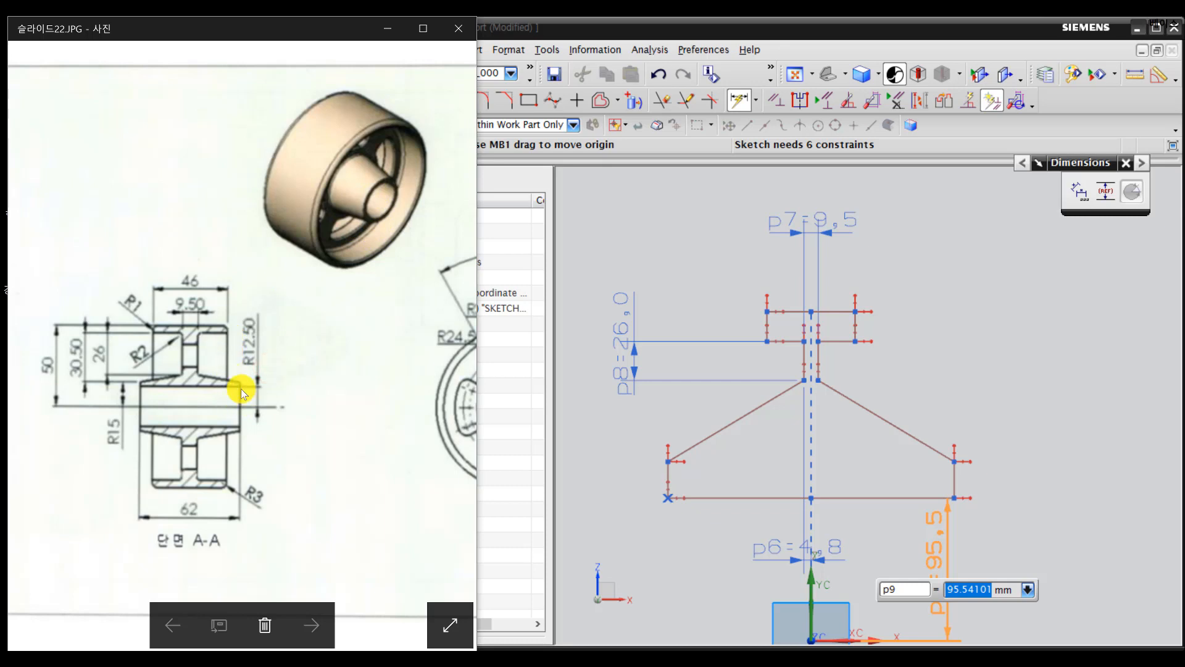
click(962, 589)
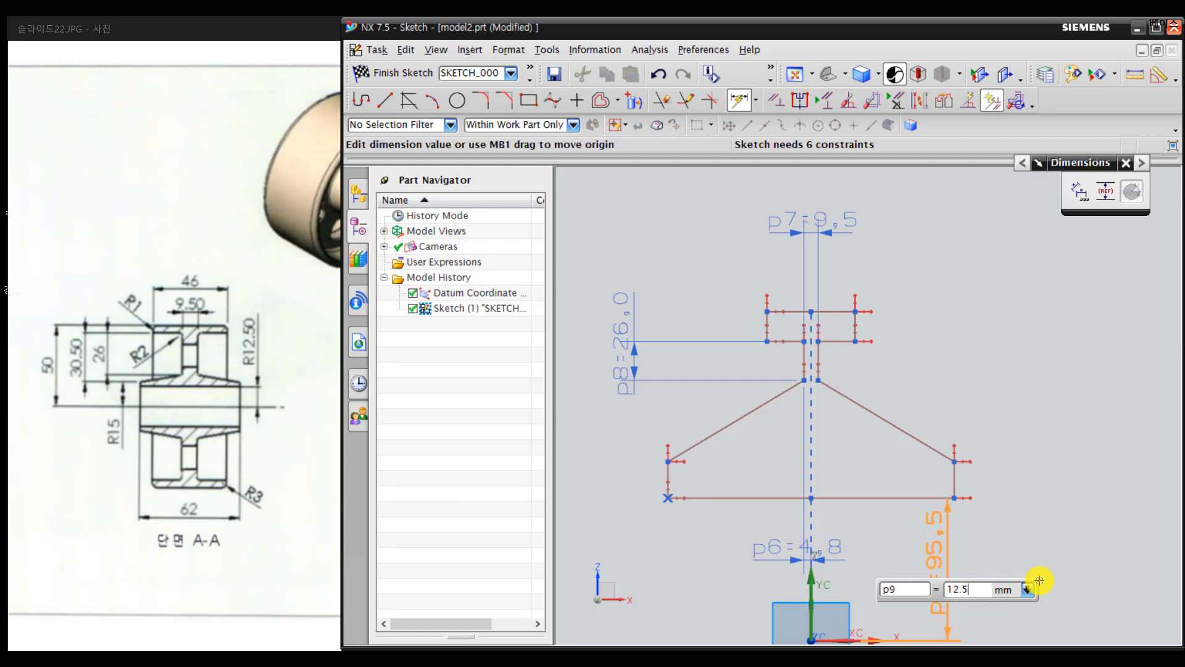
key(Return)
Step: Start a vertical dimension between the horizontal datum axis and the lower end of the left hub slope
scroll(836, 548, down, 3)
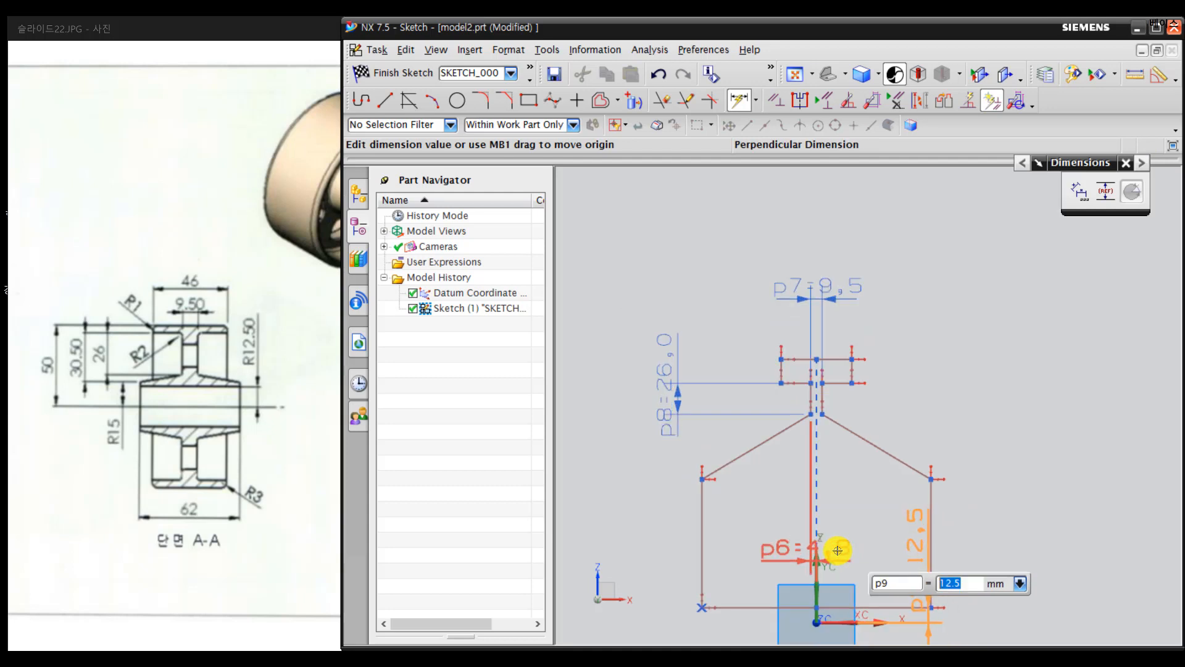
click(840, 608)
click(729, 489)
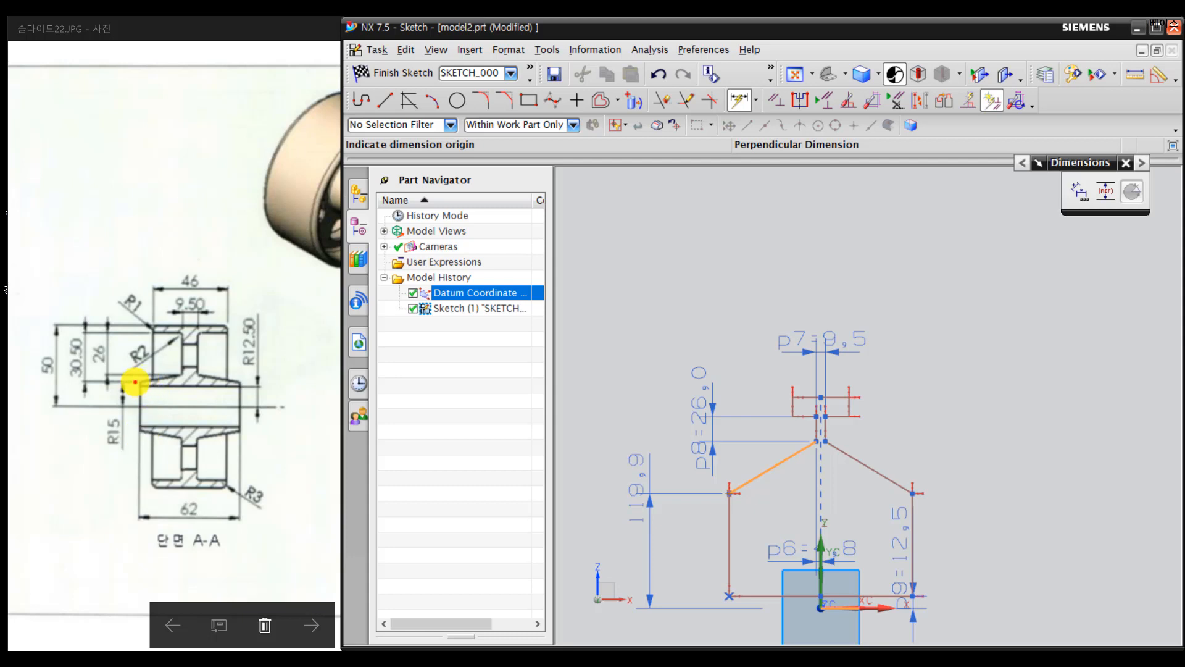
drag(142, 381, 143, 417)
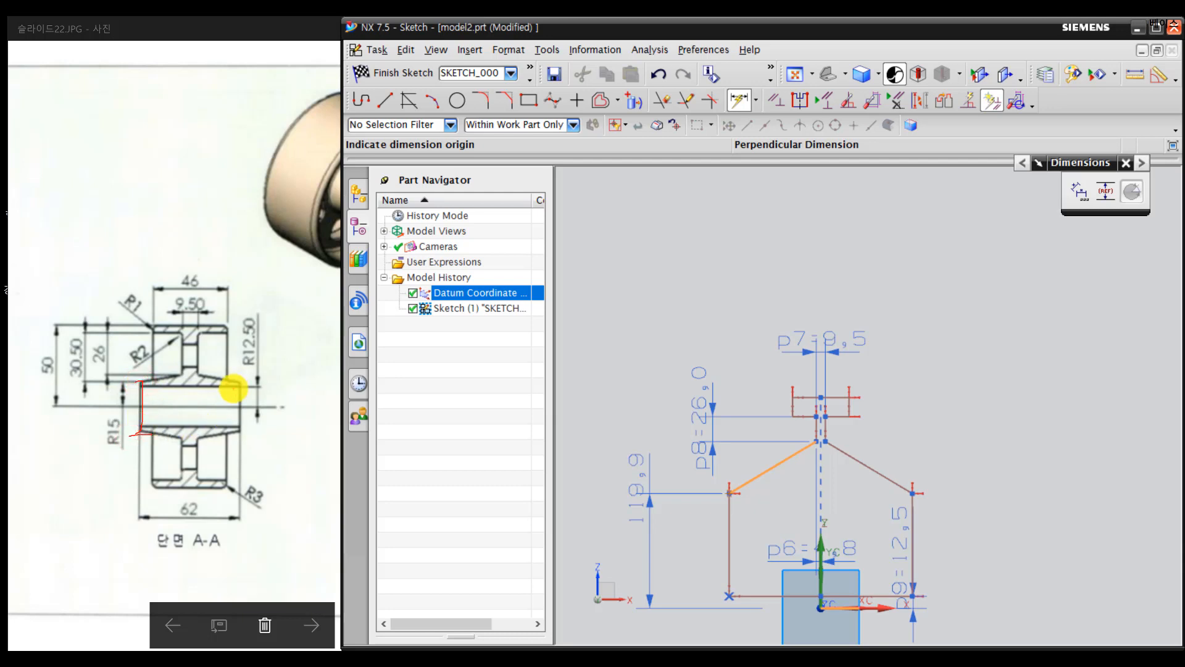
mouse_move(233, 389)
mouse_down()
mouse_move(259, 389)
mouse_move(263, 426)
mouse_move(265, 390)
mouse_move(238, 331)
mouse_move(278, 350)
mouse_move(258, 365)
mouse_up()
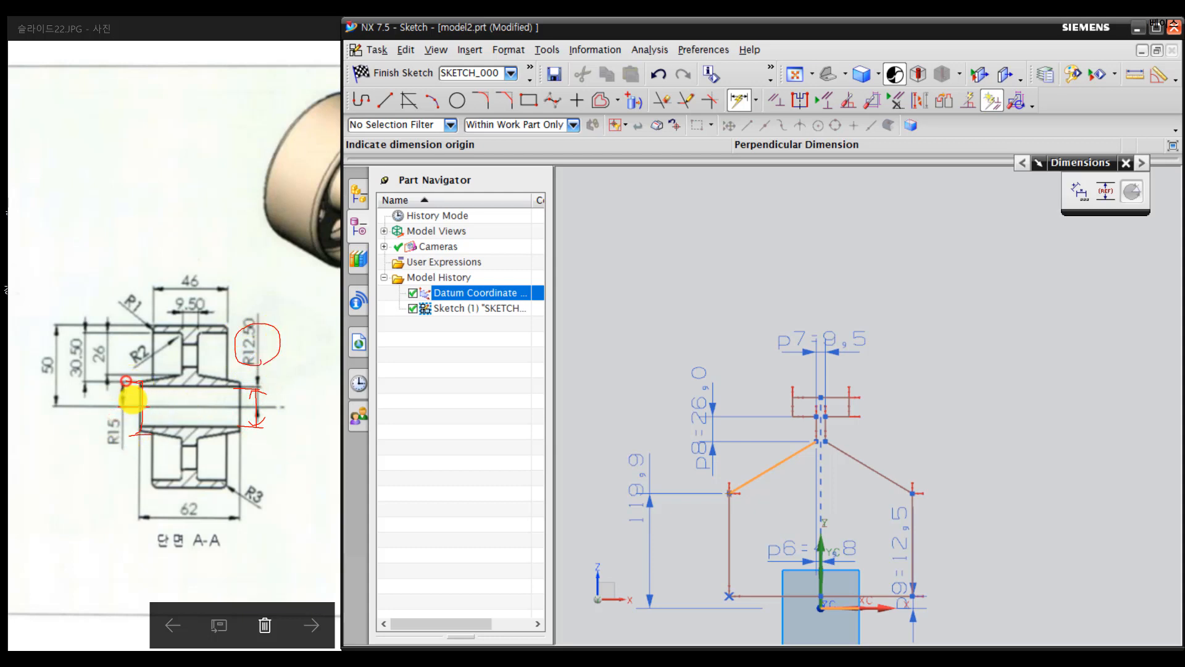
mouse_move(132, 399)
mouse_down()
mouse_move(119, 431)
mouse_move(106, 402)
mouse_move(132, 415)
mouse_move(132, 405)
mouse_up()
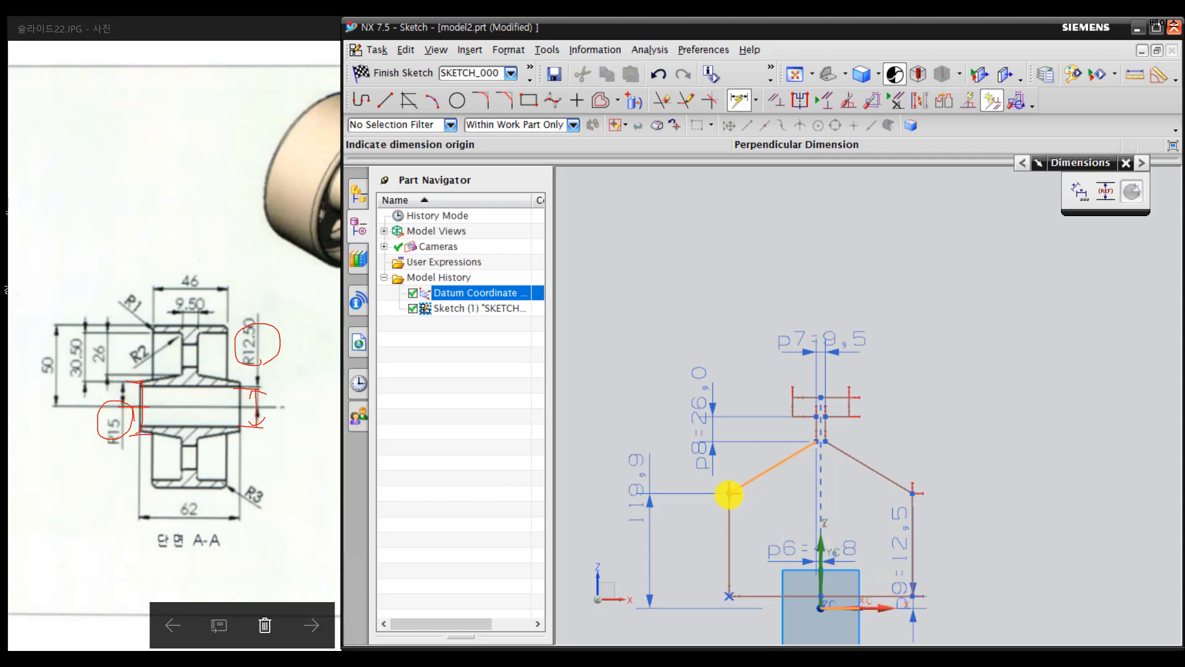
drag(727, 491, 743, 492)
drag(659, 507, 634, 534)
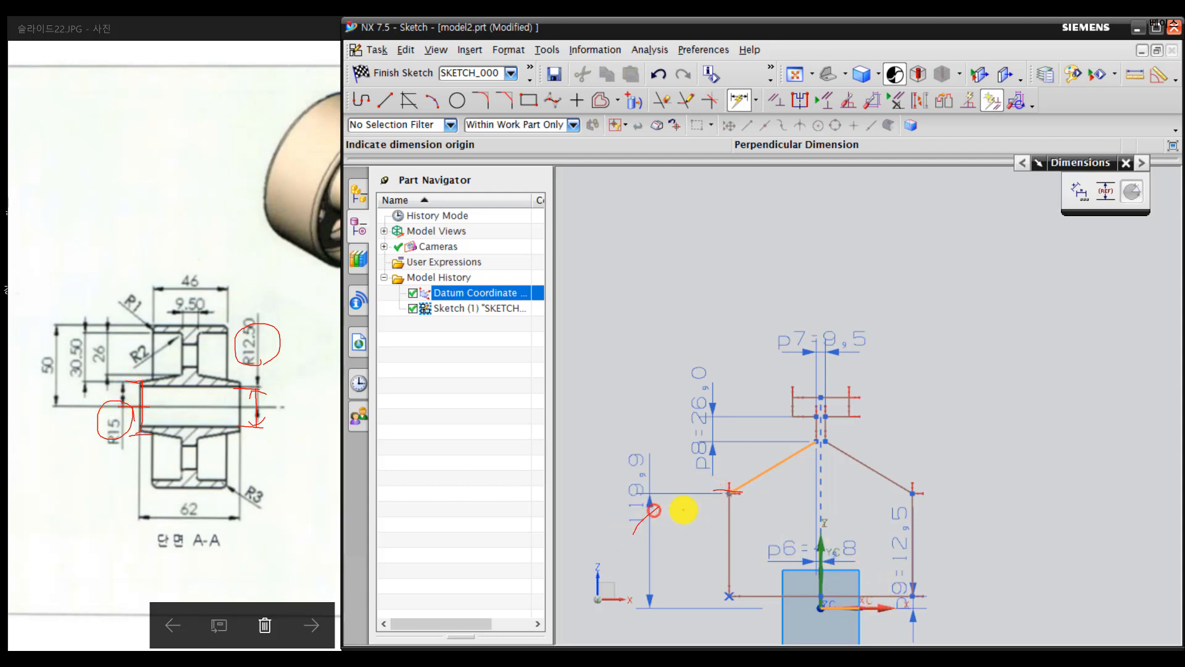
drag(711, 506, 654, 522)
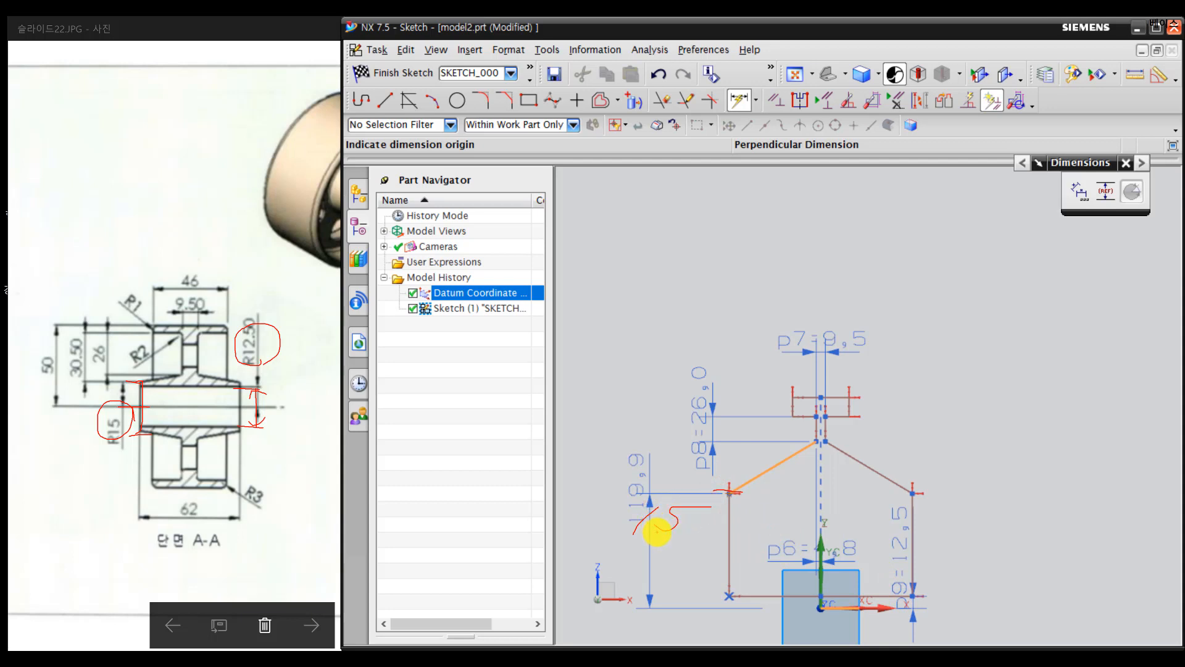
key(Escape)
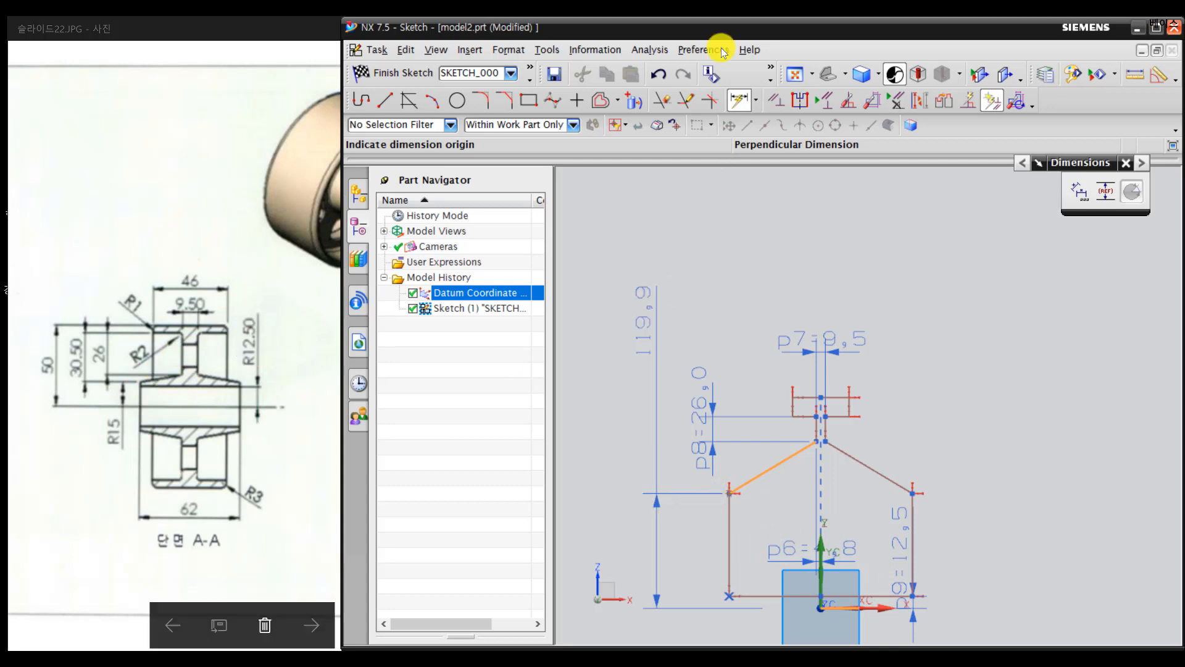
Step: Place the vertical dimension for the left hub slope's lower end beside the profile and set it to 15 mm
click(635, 558)
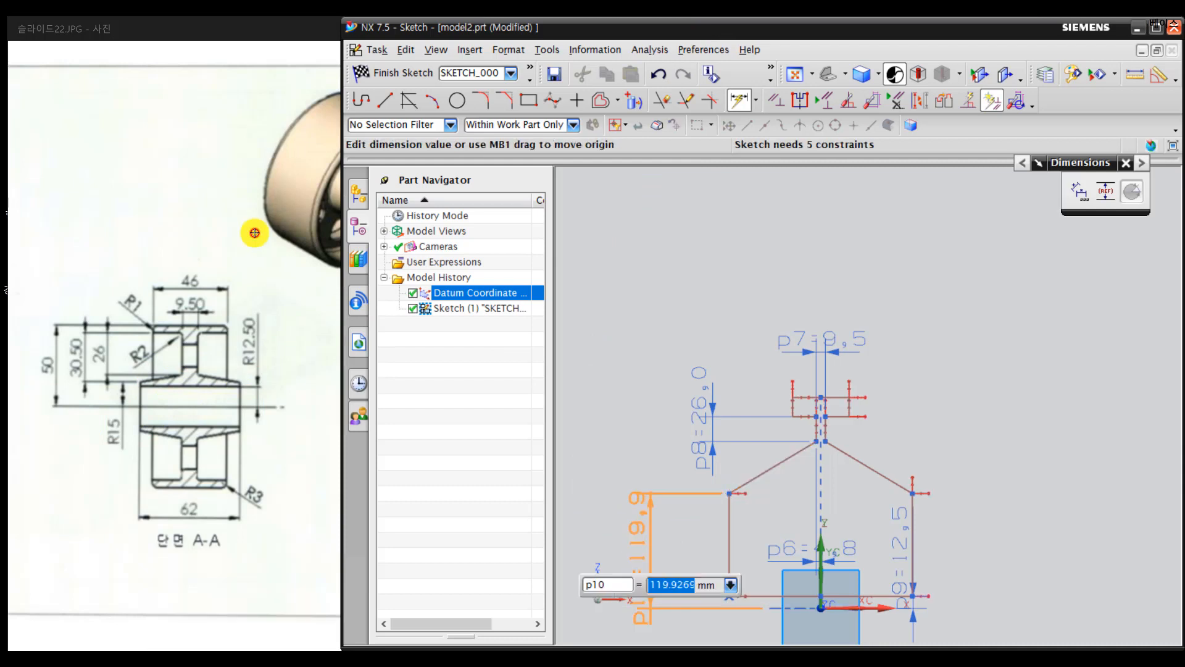
text(15)
key(Return)
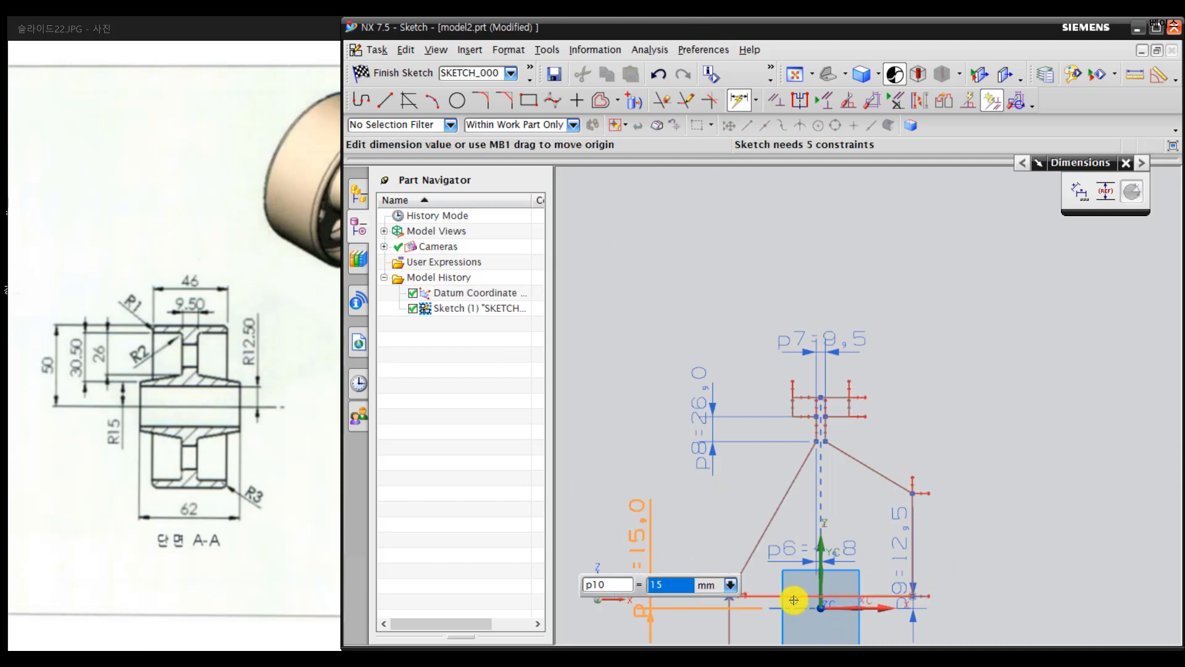
Step: Constrain the lower end of the left hub end line to meet the left endpoint of the hub base line
scroll(793, 602, down, 4)
scroll(793, 602, up, 4)
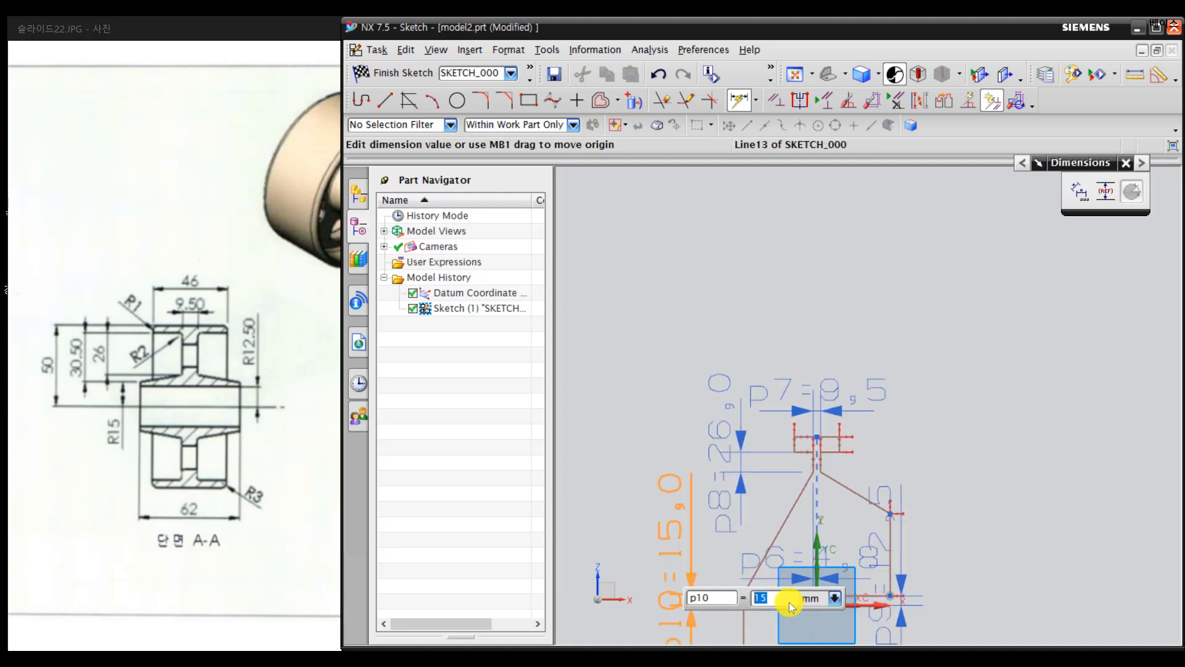
middle_click(657, 333)
shift+middle_drag(798, 556, 802, 301)
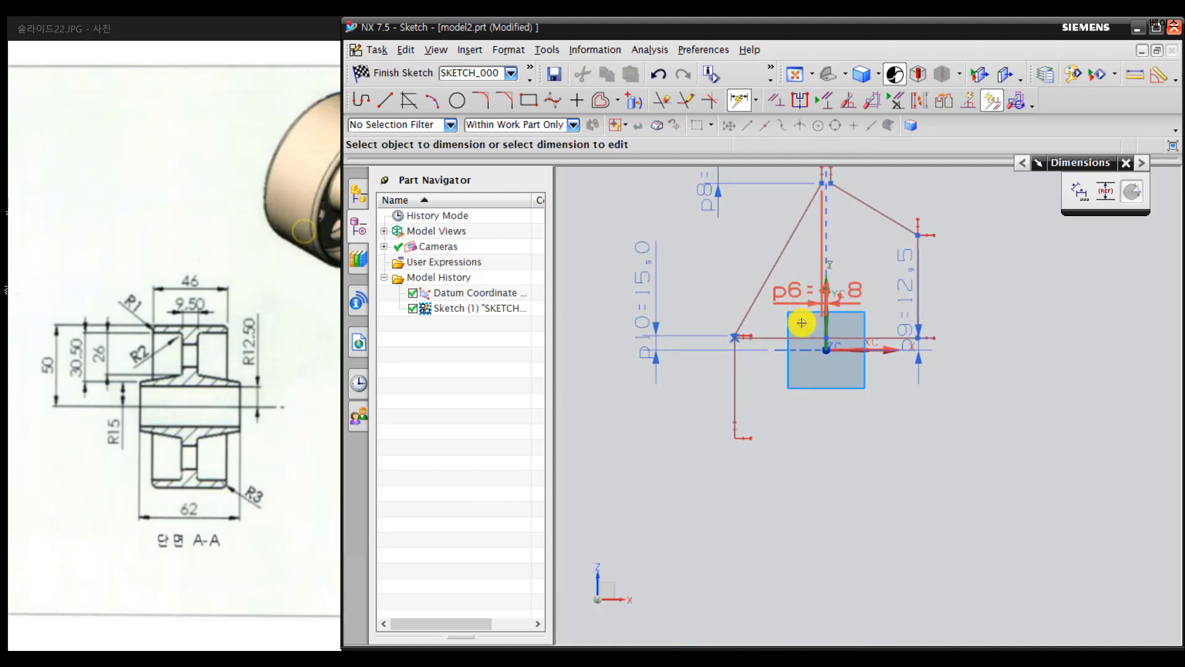
click(776, 100)
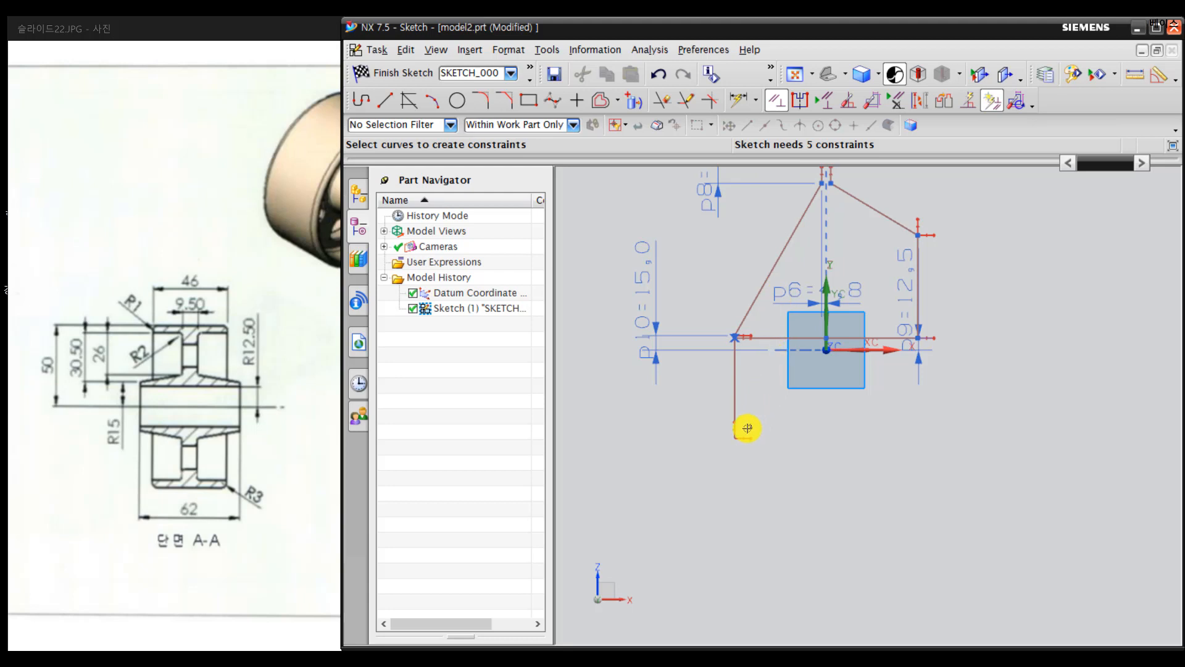
click(725, 387)
scroll(721, 333, up, 10)
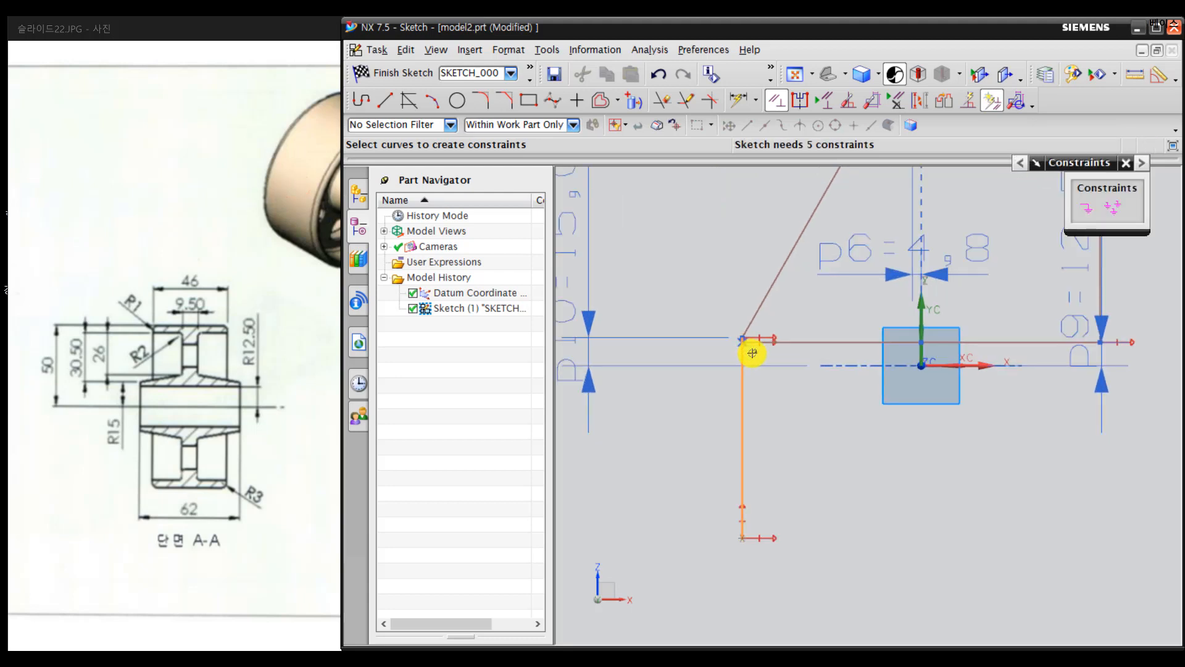
click(728, 326)
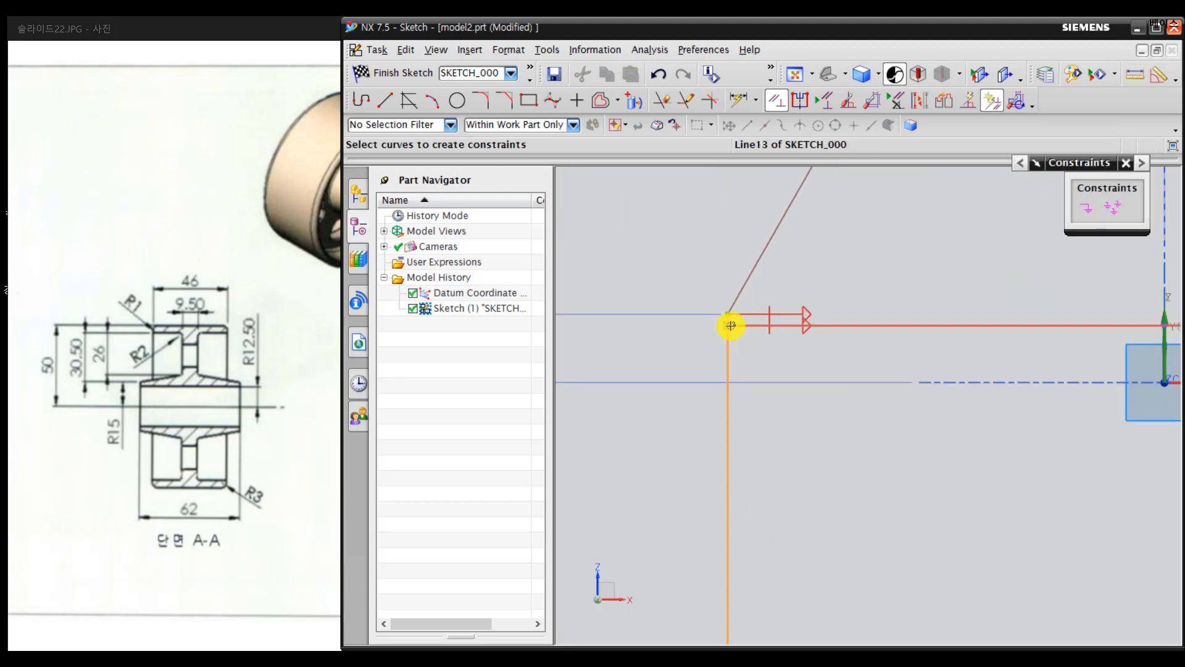
click(1113, 208)
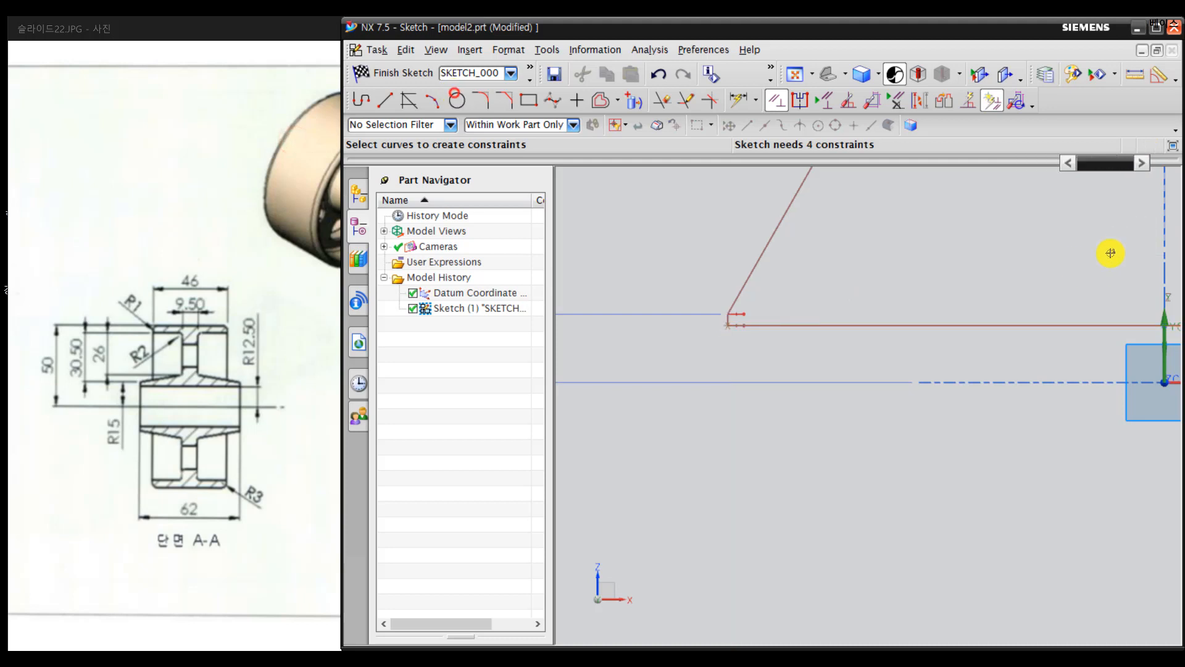
scroll(986, 299, down, 5)
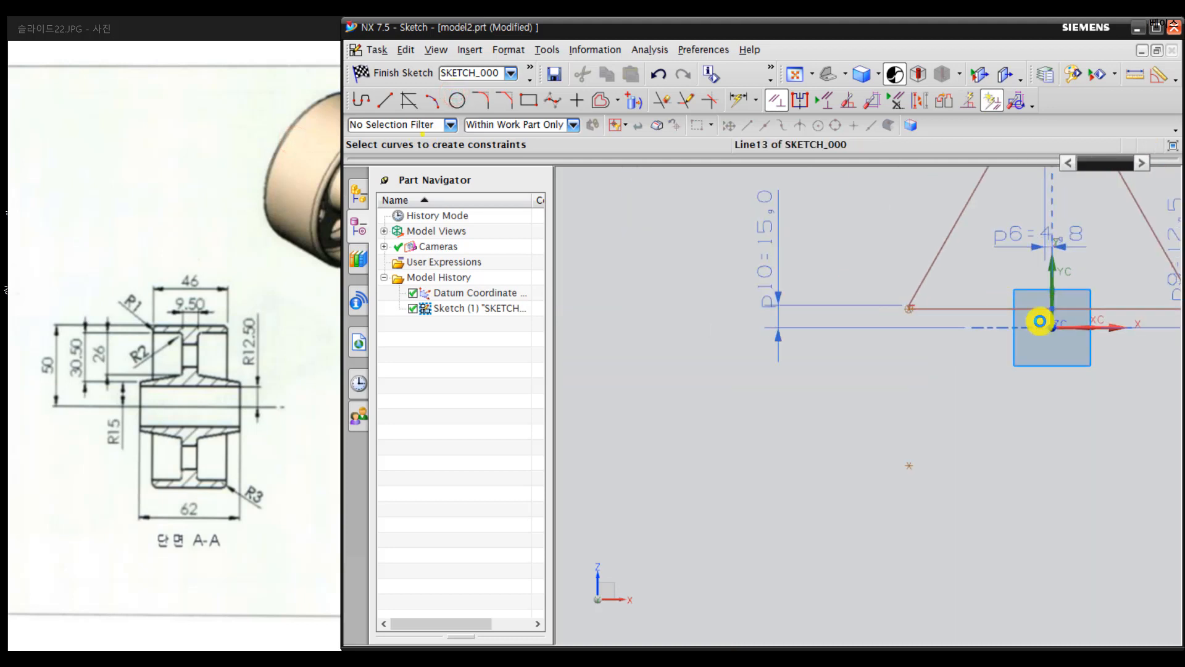
shift+middle_drag(1040, 321, 877, 402)
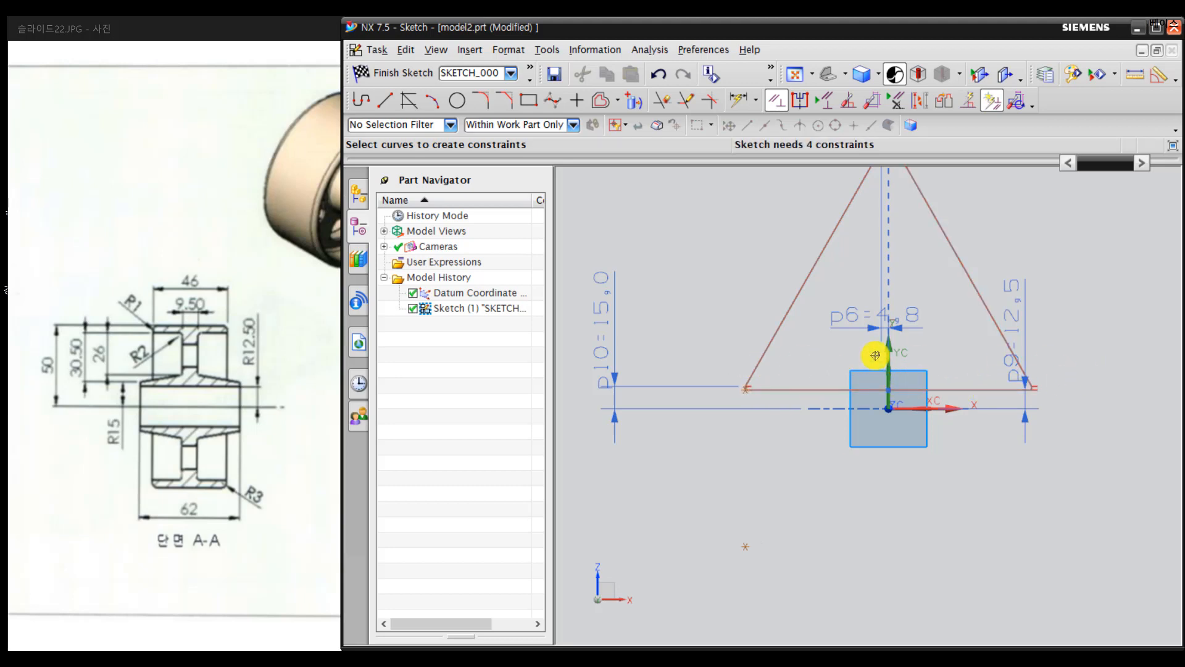
scroll(875, 355, down, 2)
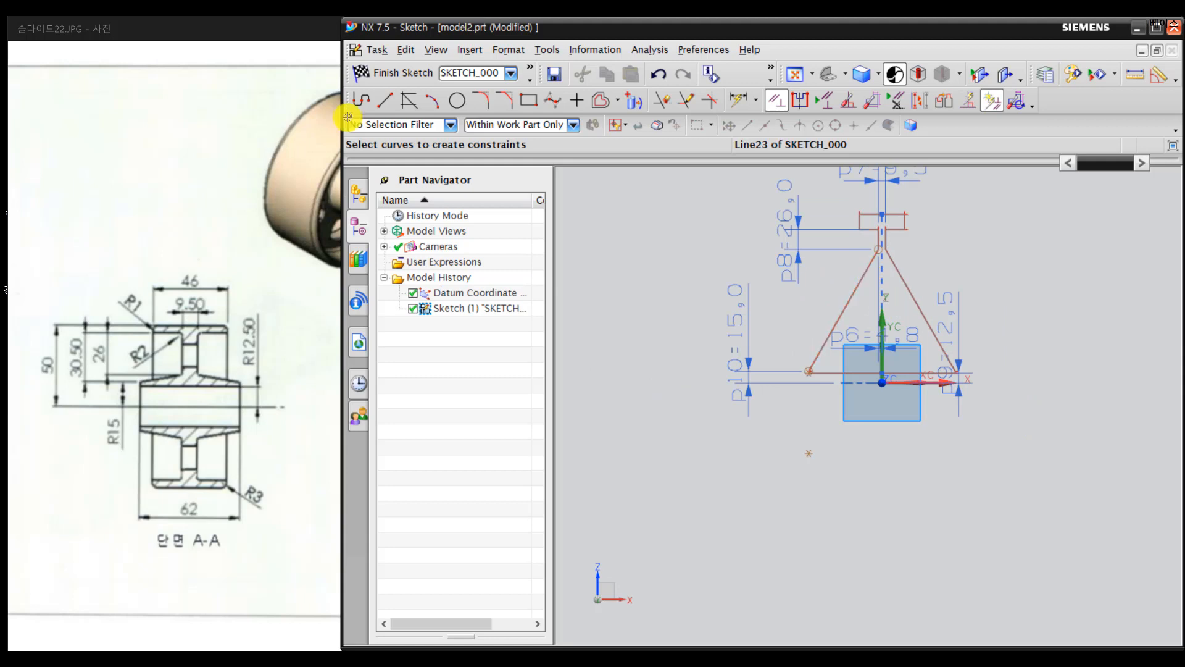
shift+middle_drag(860, 277, 849, 325)
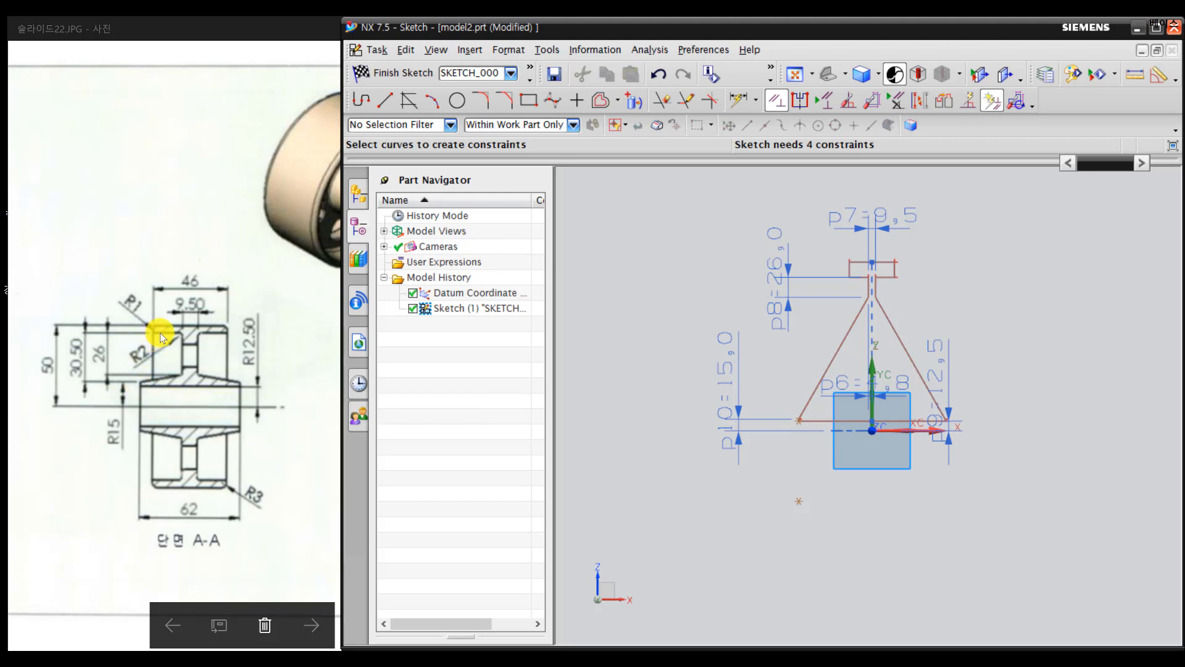
scroll(782, 408, up, 6)
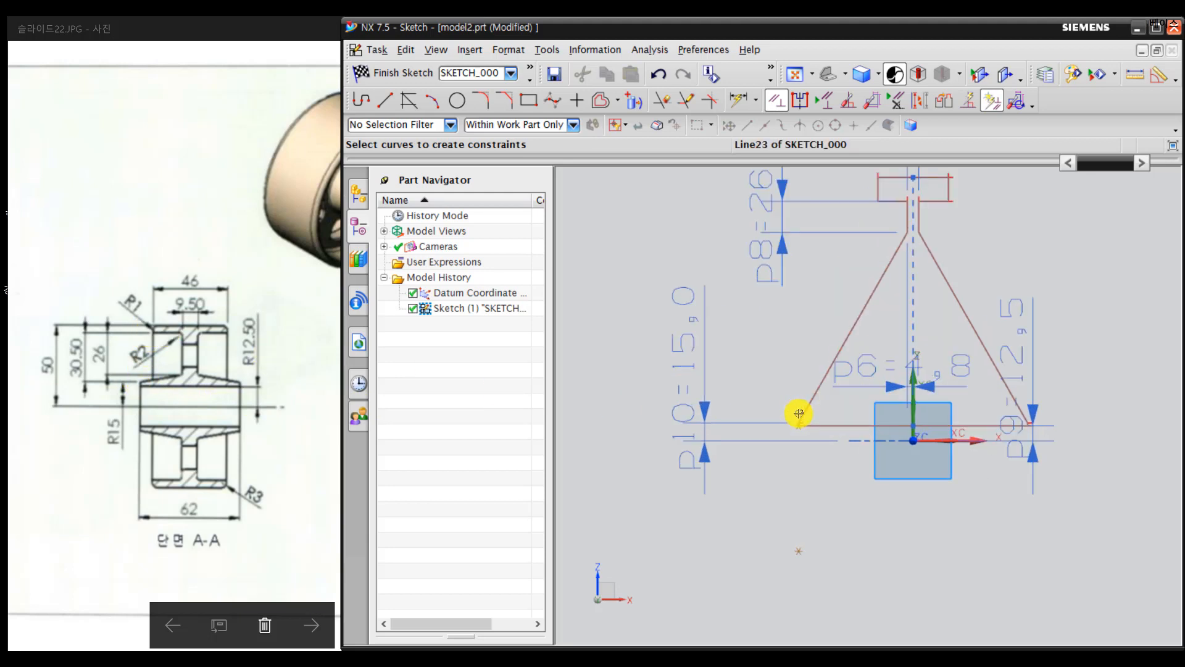
click(755, 436)
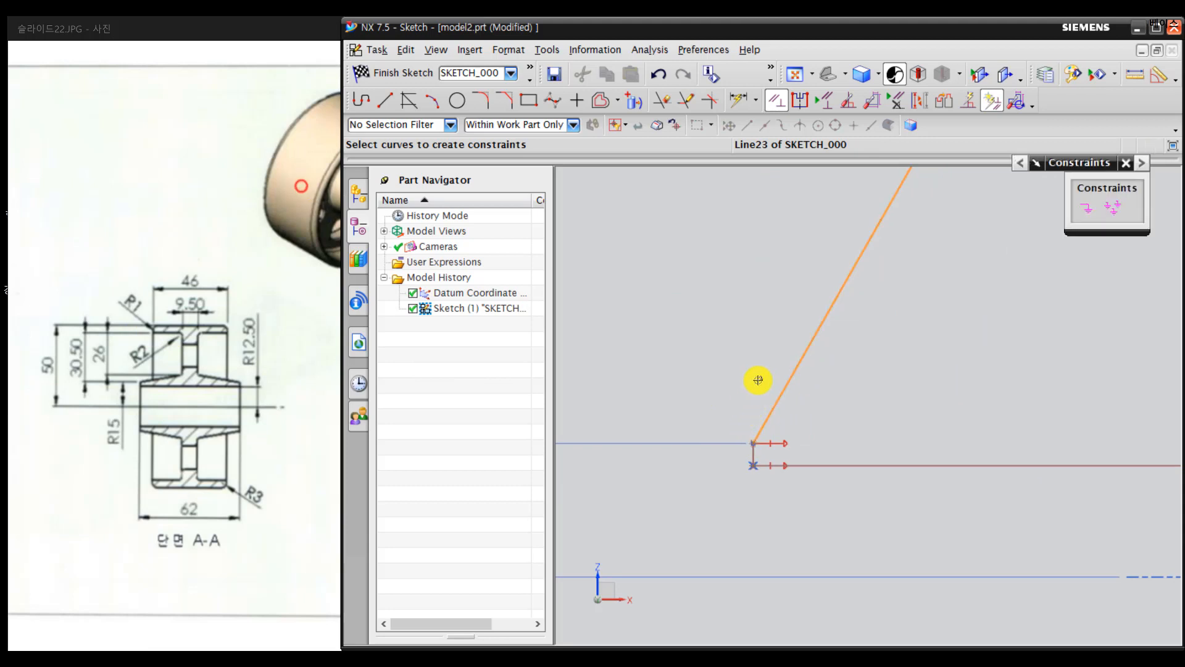
scroll(764, 379, down, 5)
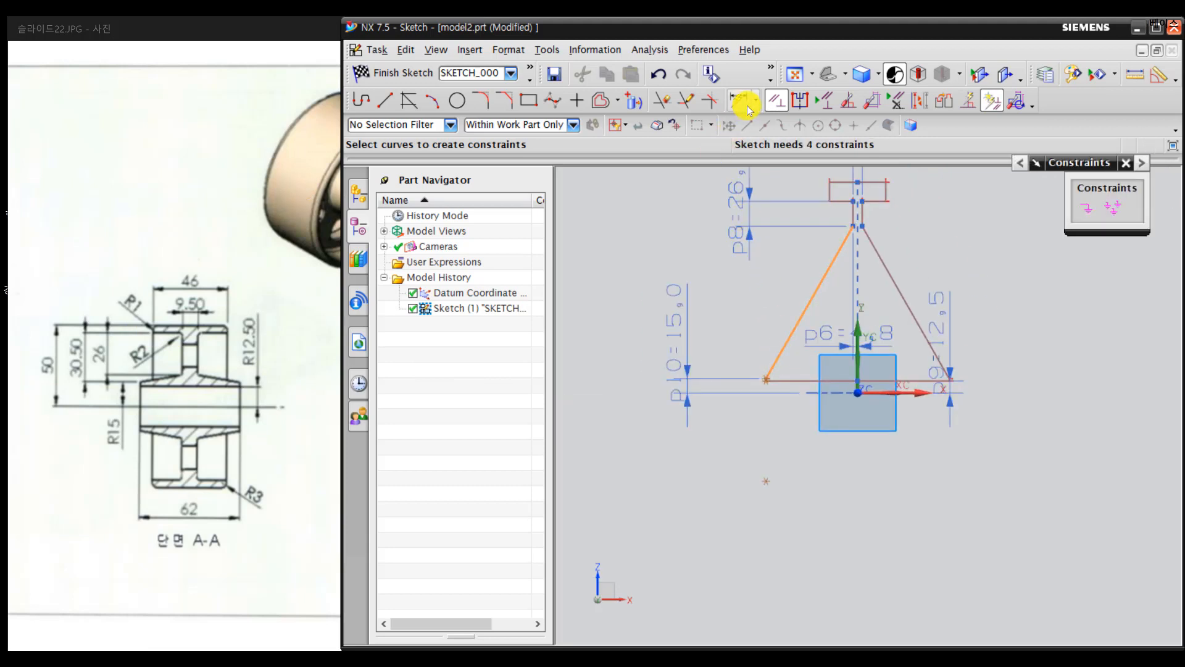
Step: Add a vertical dimension from the left hub slope's lower end to the rim's left underside line and set it to 30.5 mm
click(740, 100)
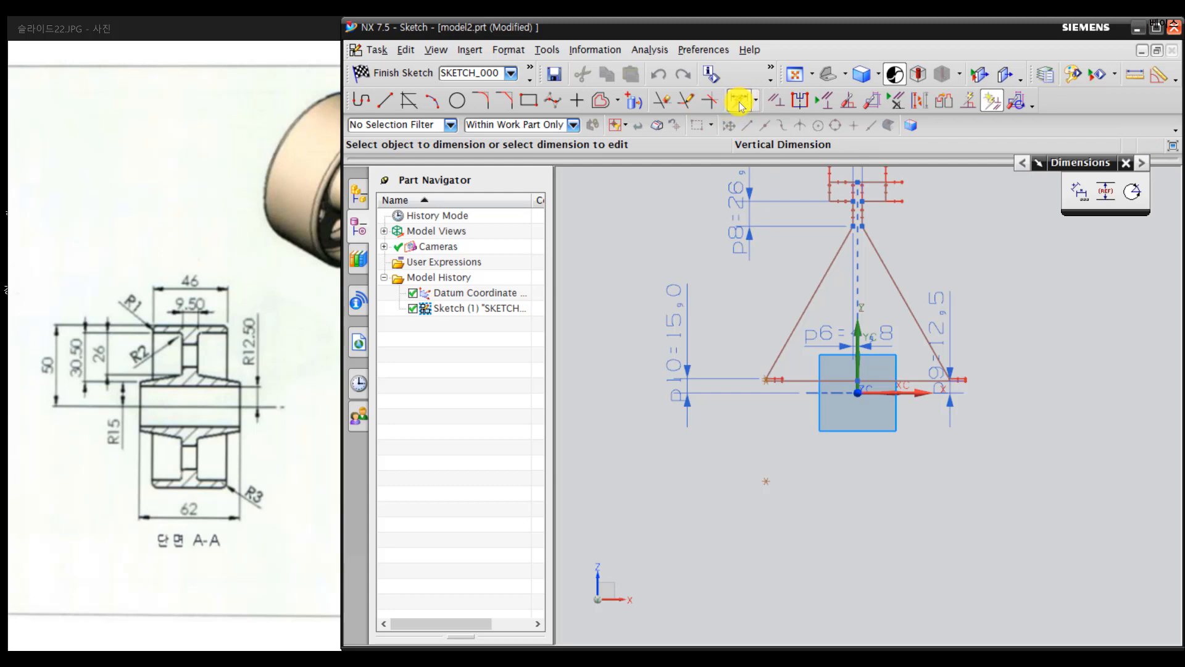
scroll(778, 355, up, 2)
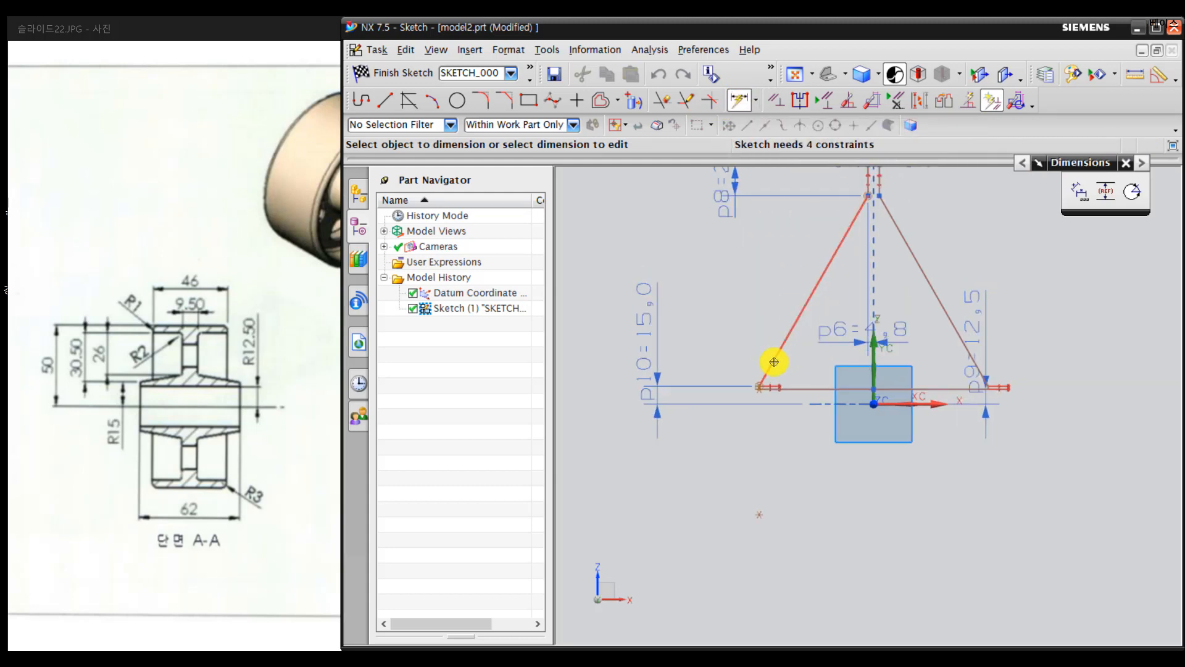
scroll(774, 362, up, 3)
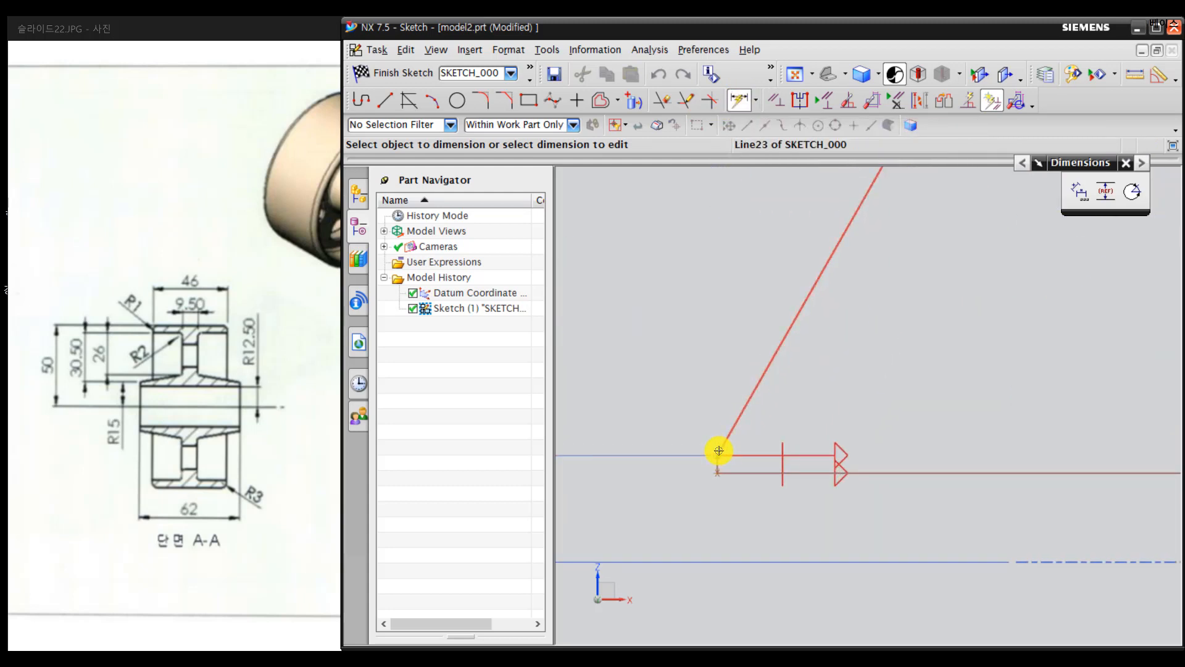
click(724, 405)
scroll(732, 355, down, 3)
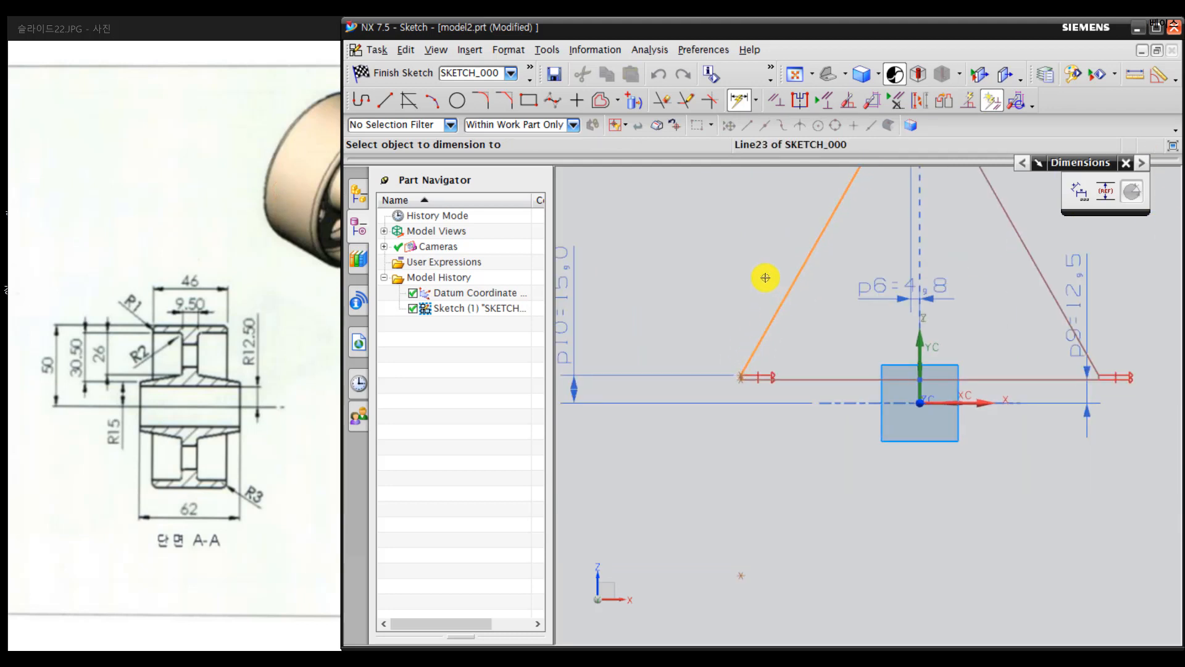
shift+middle_drag(756, 300, 719, 553)
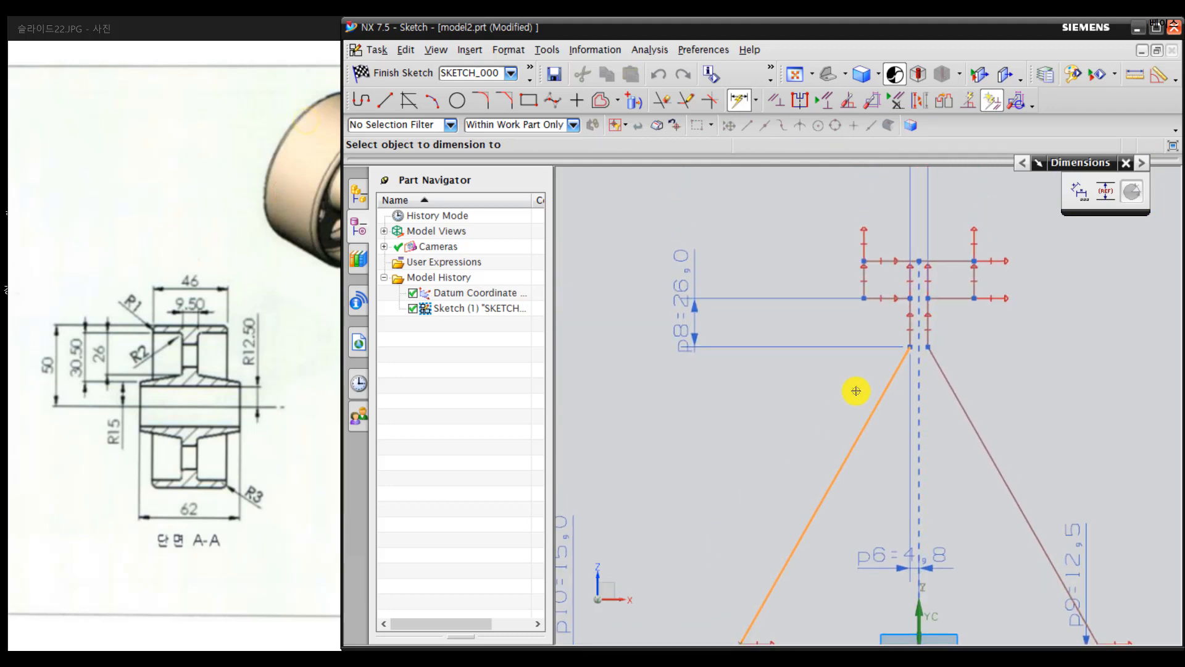
click(865, 299)
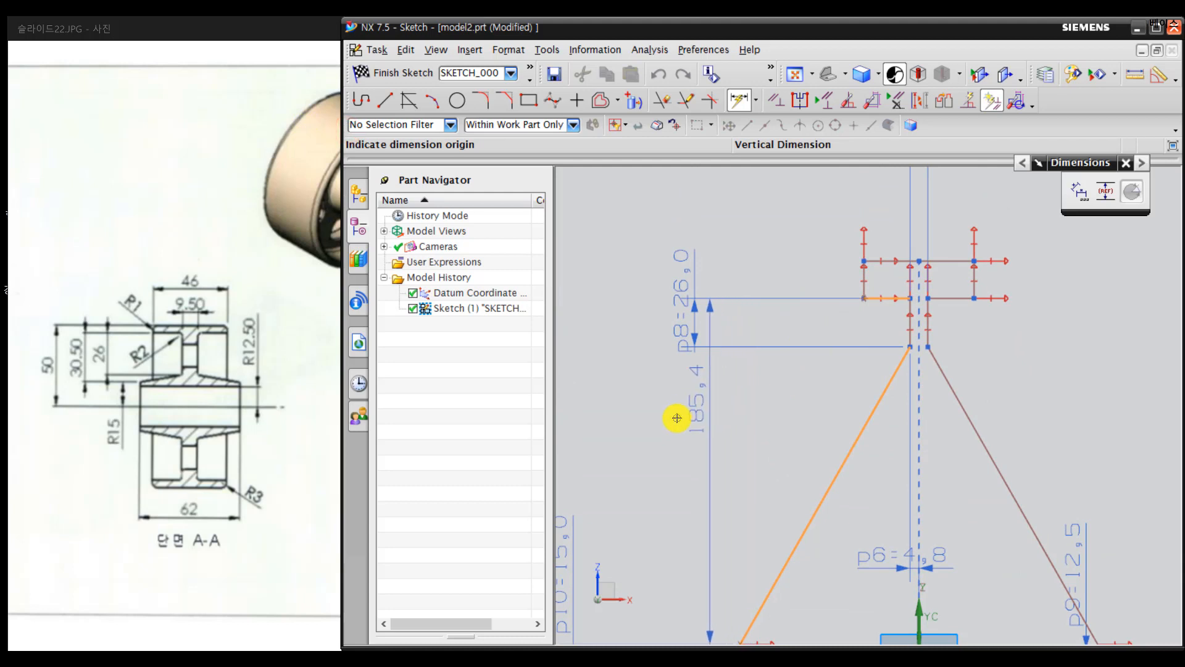
click(624, 435)
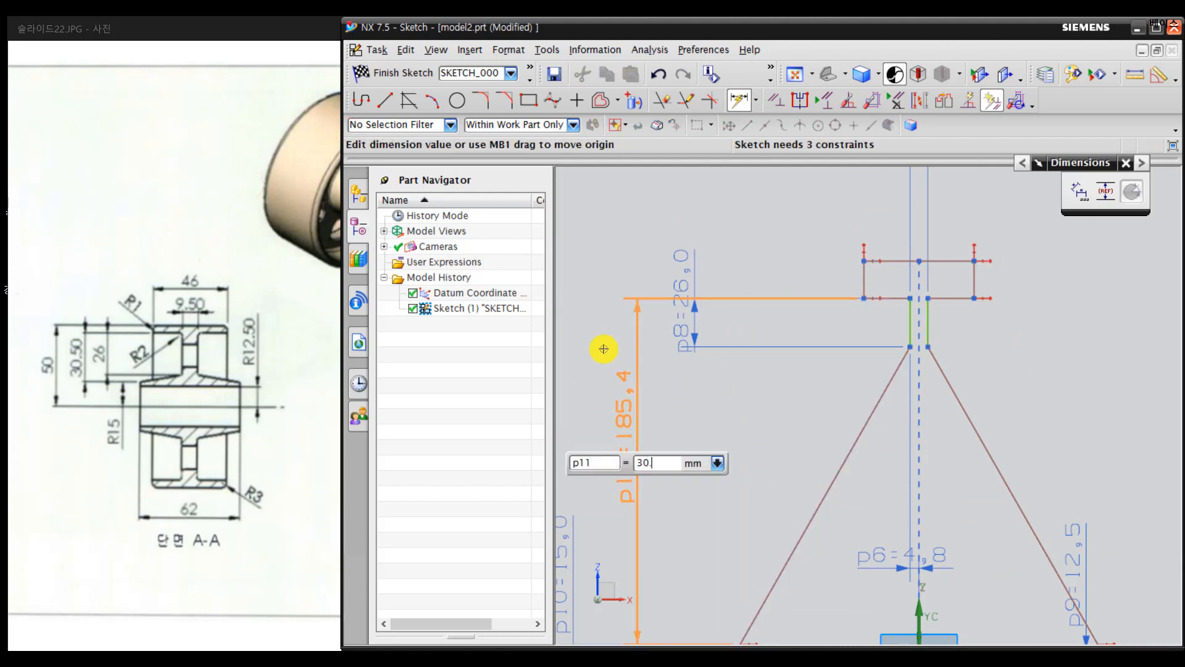
text(30.5)
key(Return)
scroll(912, 503, down, 3)
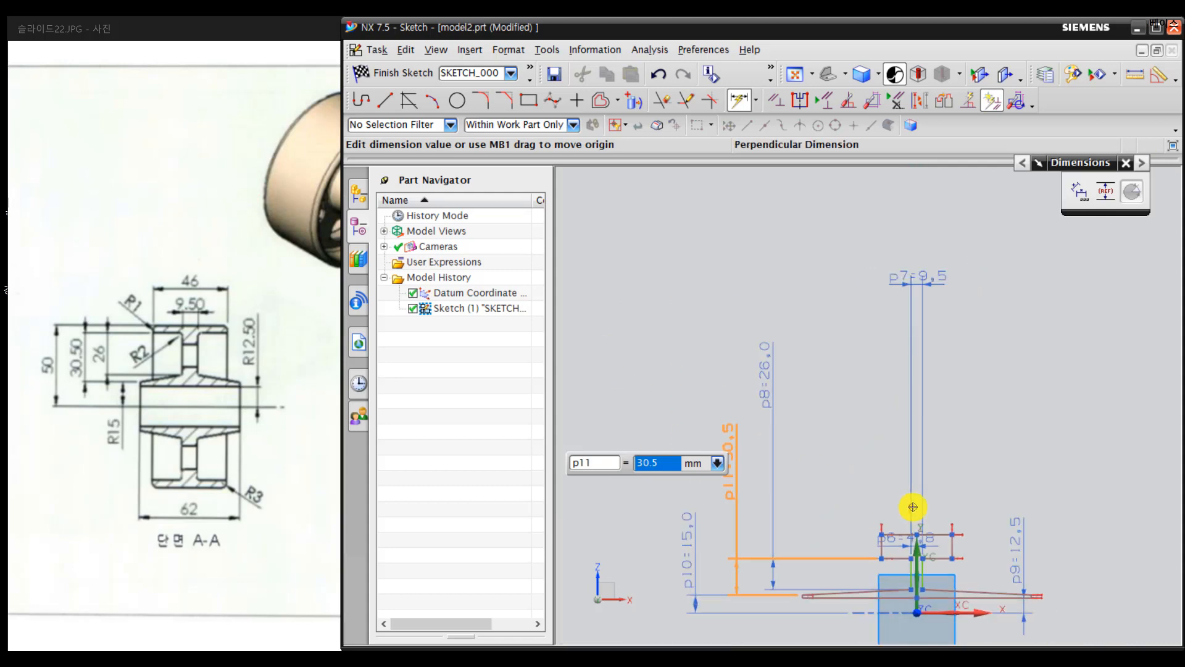
Step: Dimension the vertical distance between the hub base line and the rim's upper line as 50 mm
scroll(907, 602, up, 1)
click(879, 583)
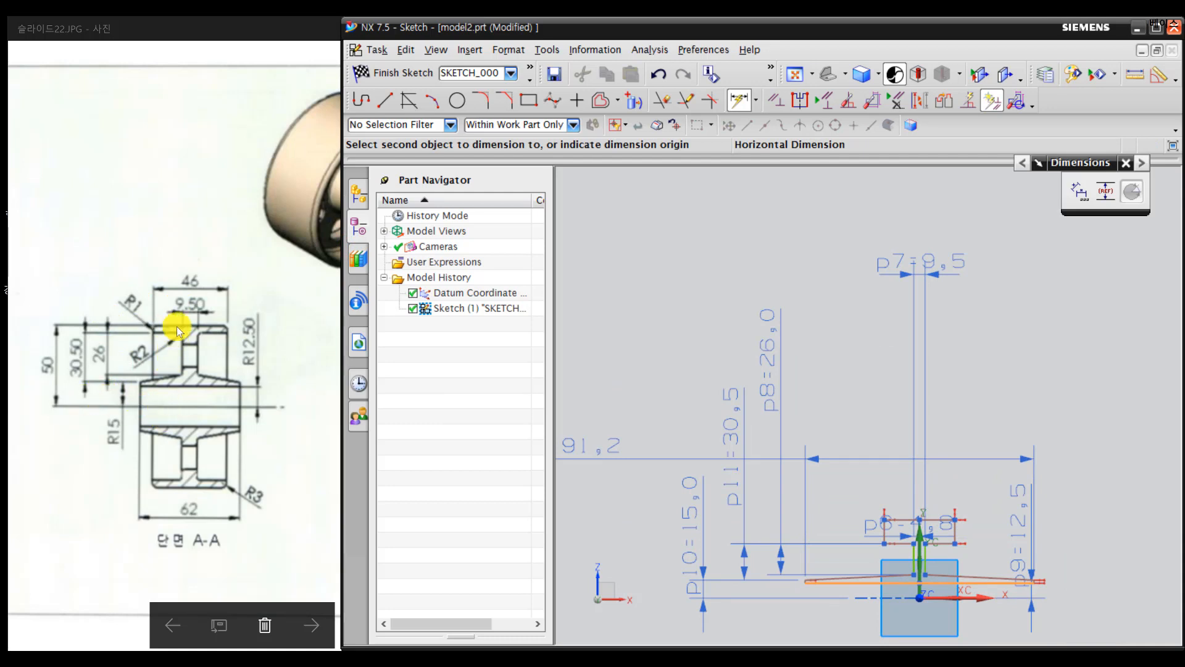
click(907, 515)
click(631, 519)
text(50)
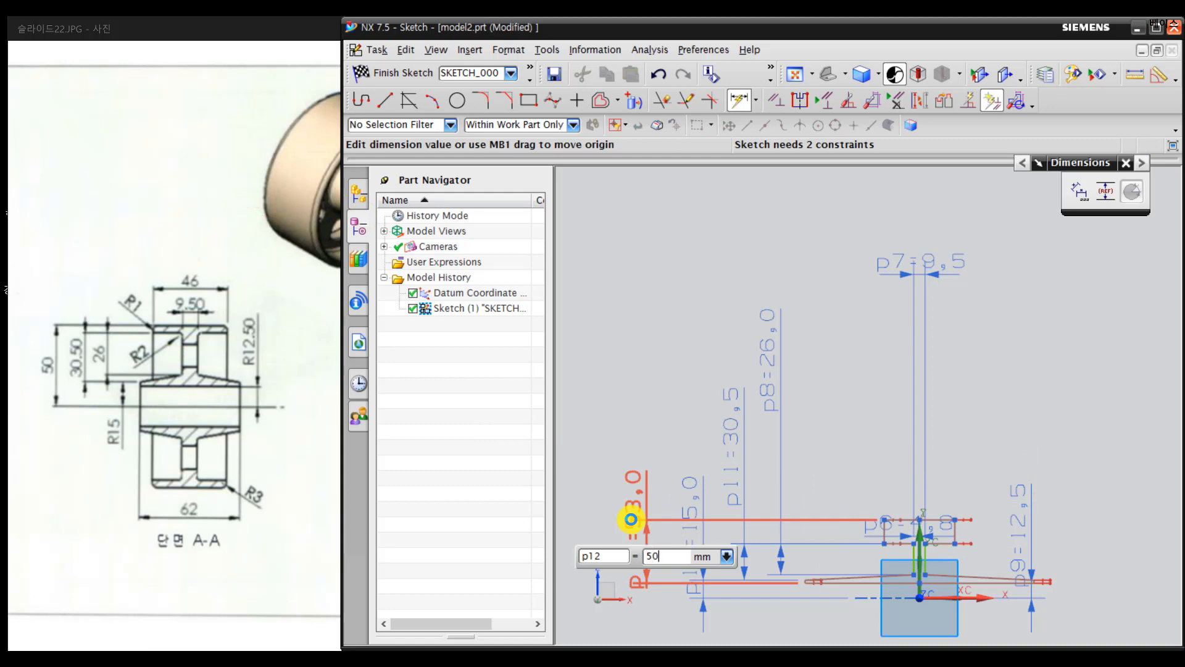
key(Return)
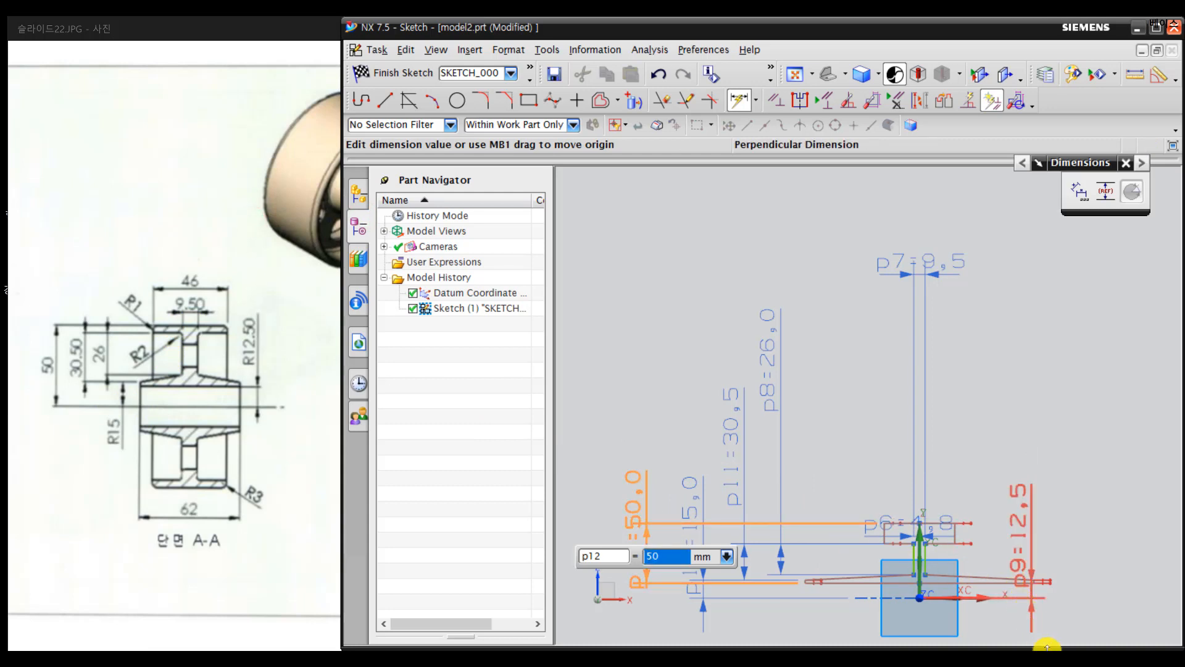
Step: Dimension the width of the rim's upper line as 46 mm, placing the dimension above the rim
scroll(1001, 625, up, 2)
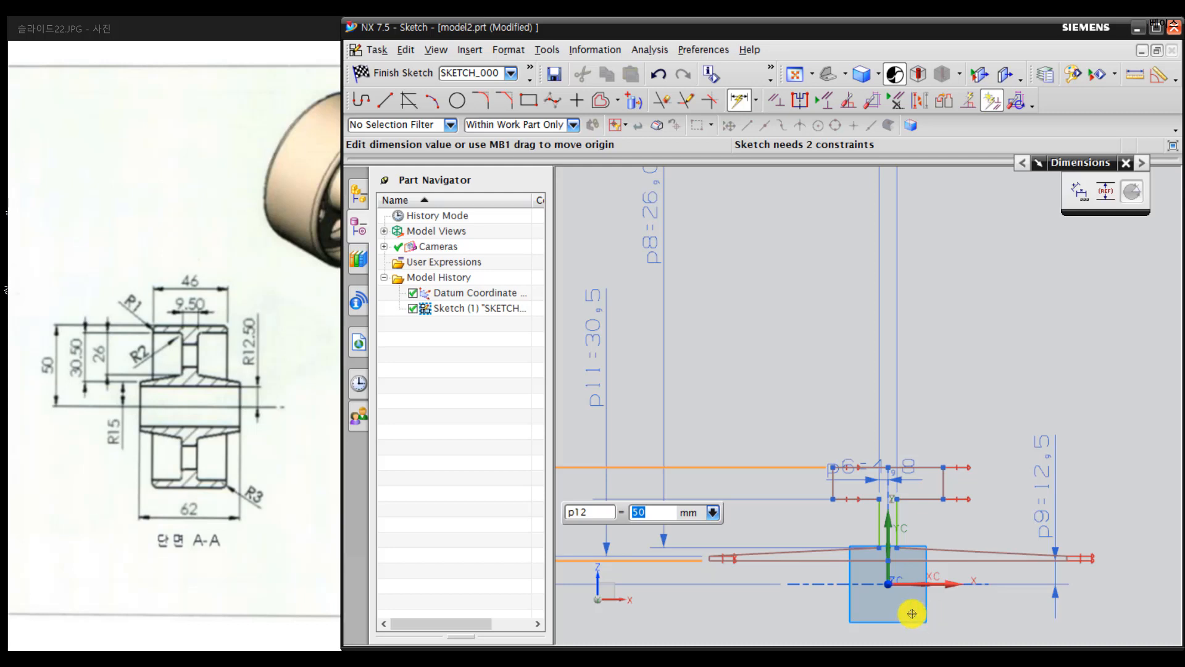
scroll(912, 613, down, 2)
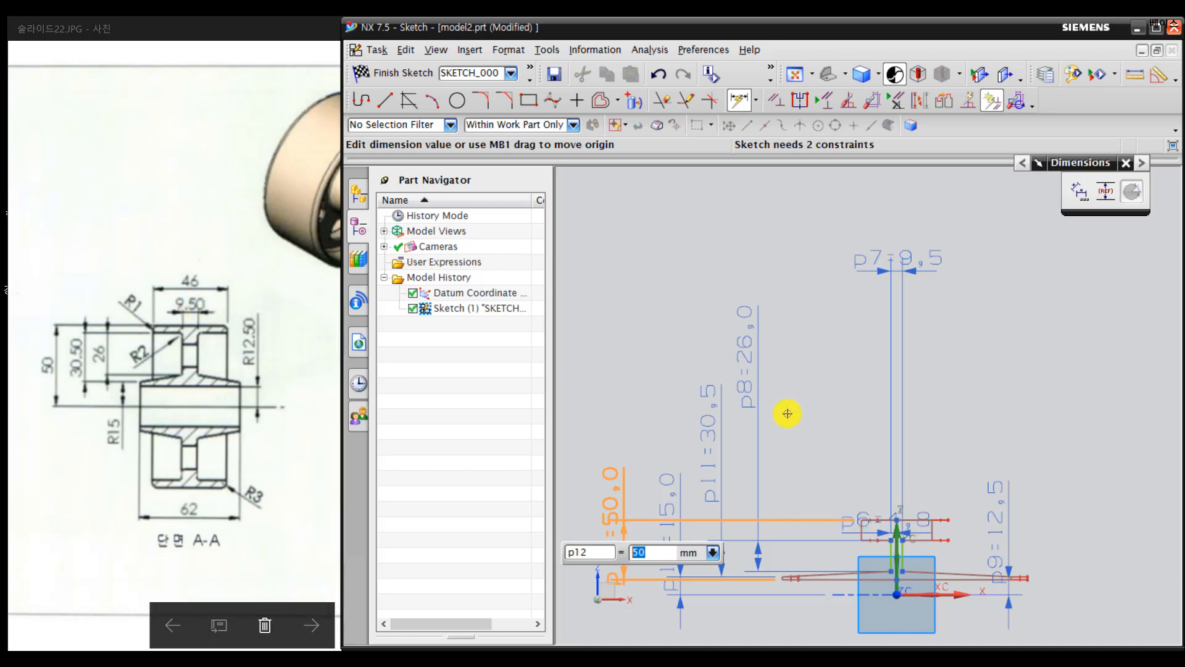
scroll(880, 518, up, 3)
scroll(871, 520, down, 3)
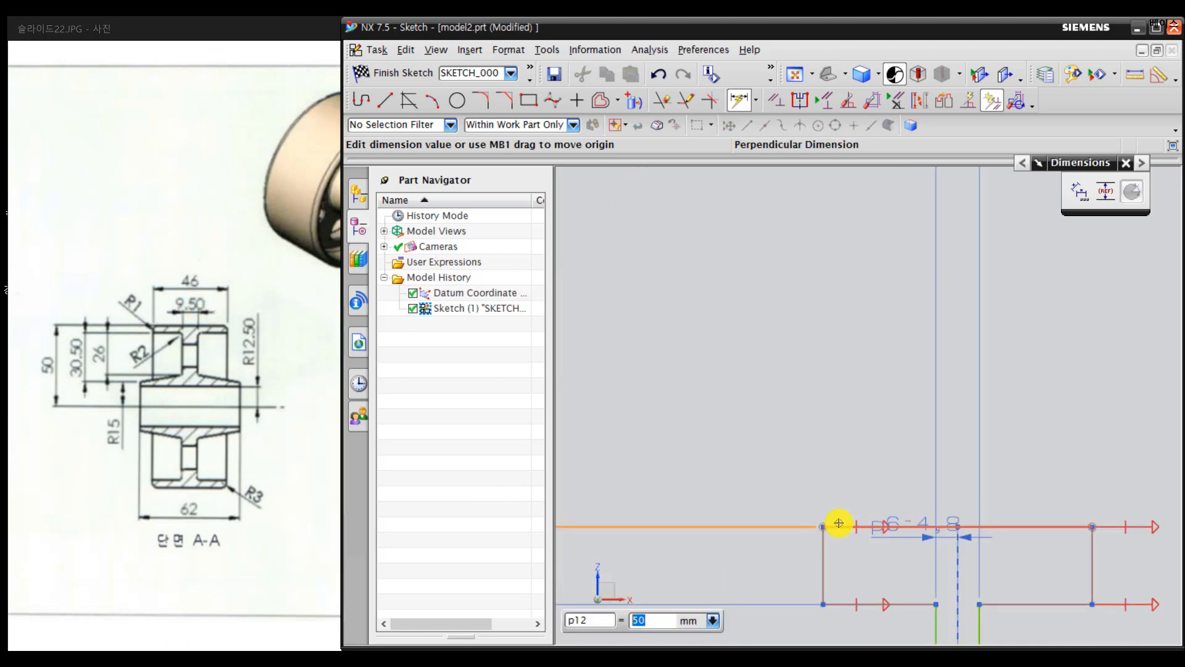
click(841, 530)
click(859, 382)
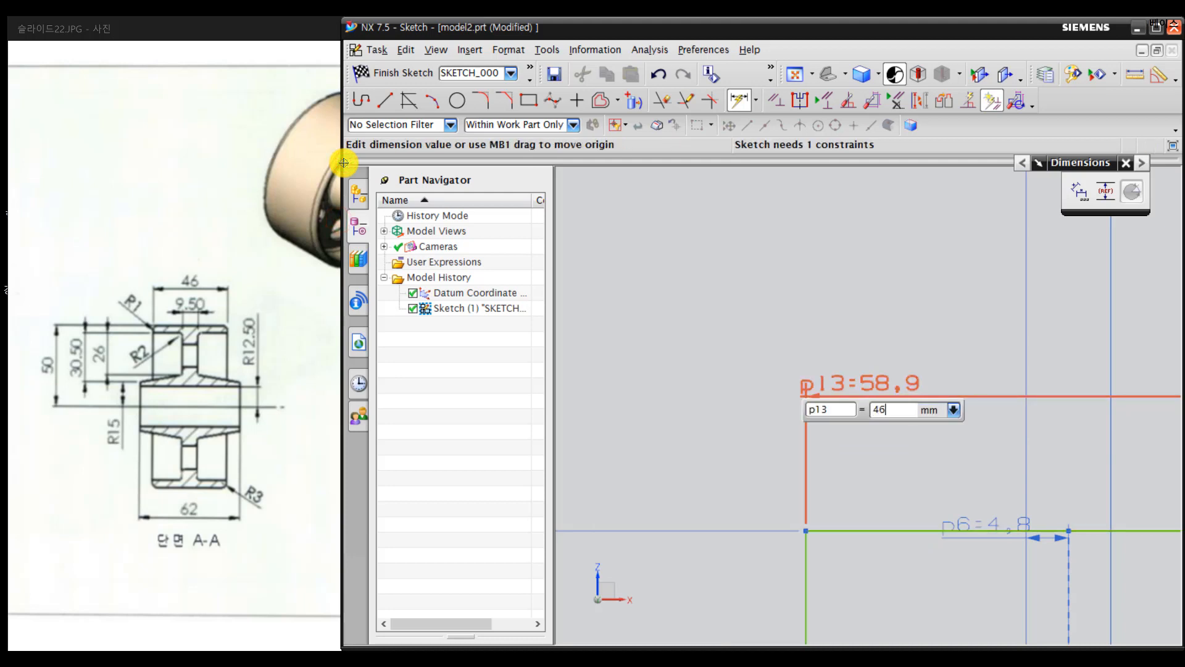
key(Return)
Step: Dimension the length of the hub base line as 62 mm below the profile and finish dimensioning
scroll(998, 548, up, 5)
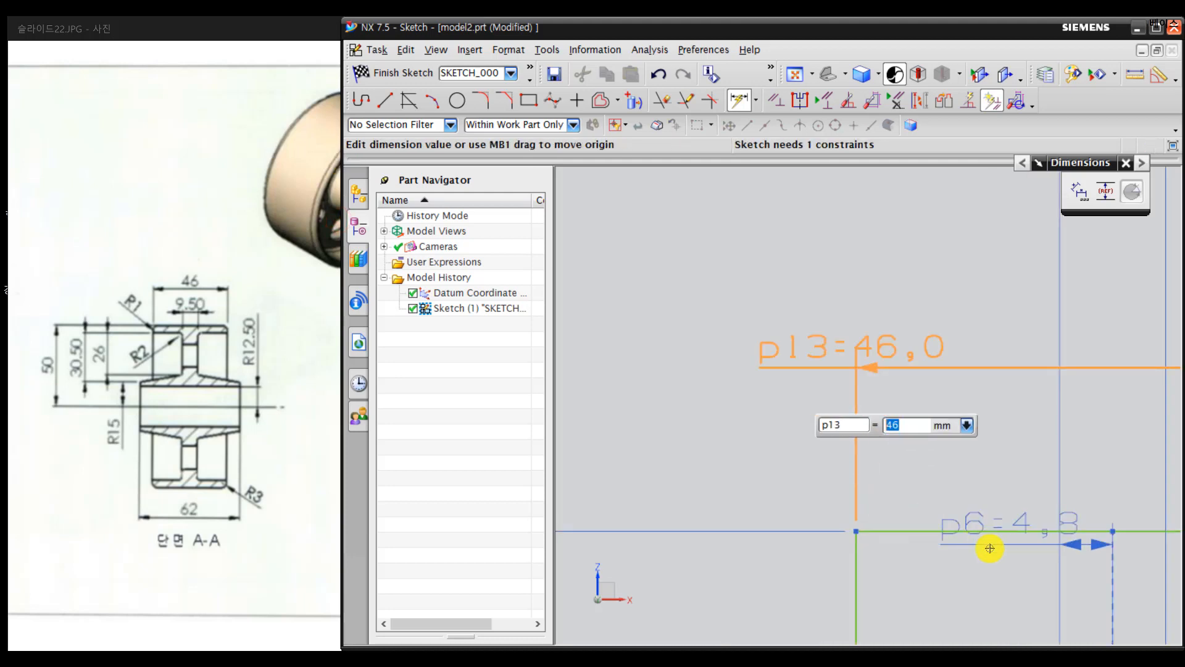
scroll(997, 548, down, 5)
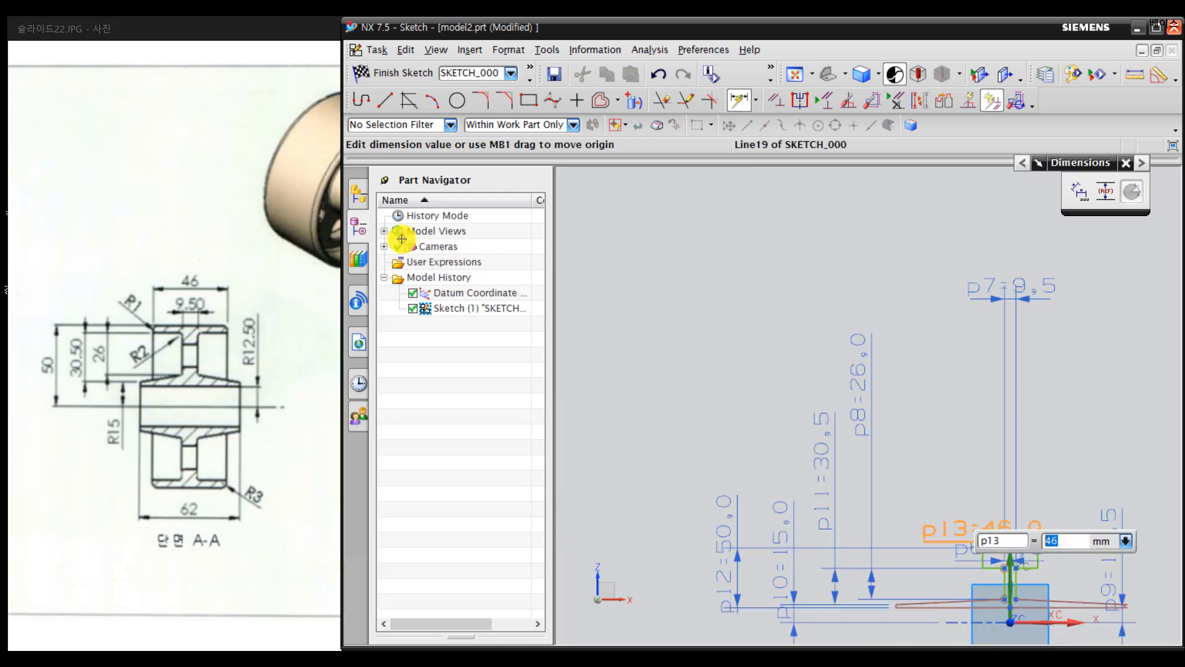
scroll(976, 489, up, 3)
scroll(977, 489, up, 2)
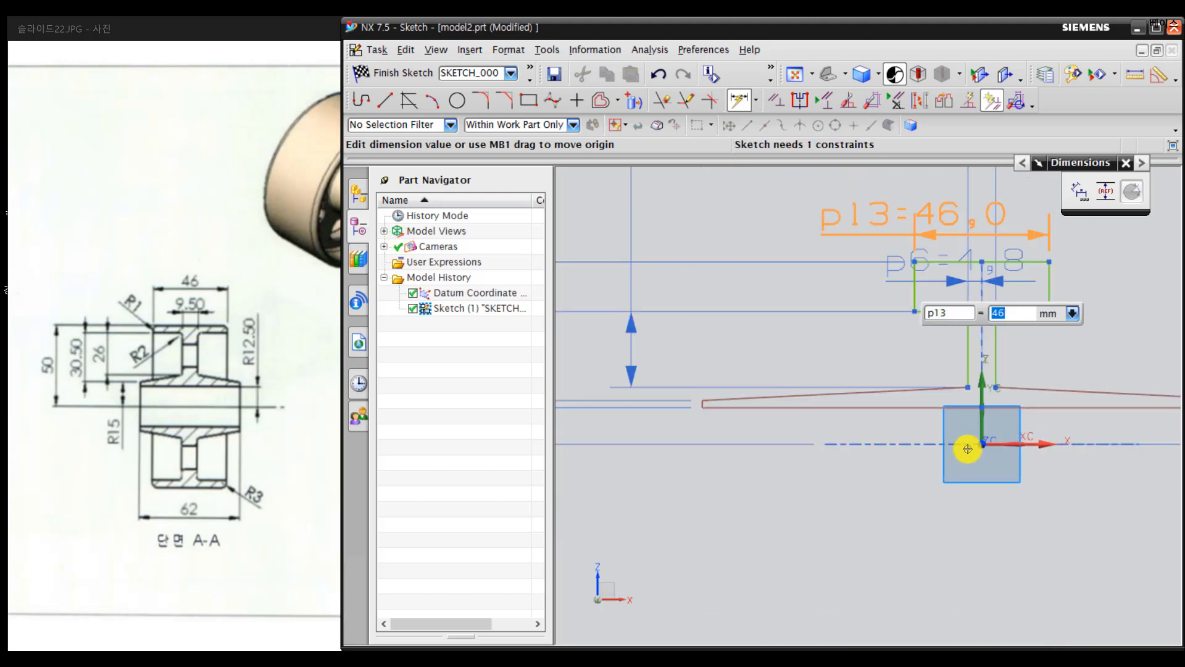
click(955, 407)
click(943, 531)
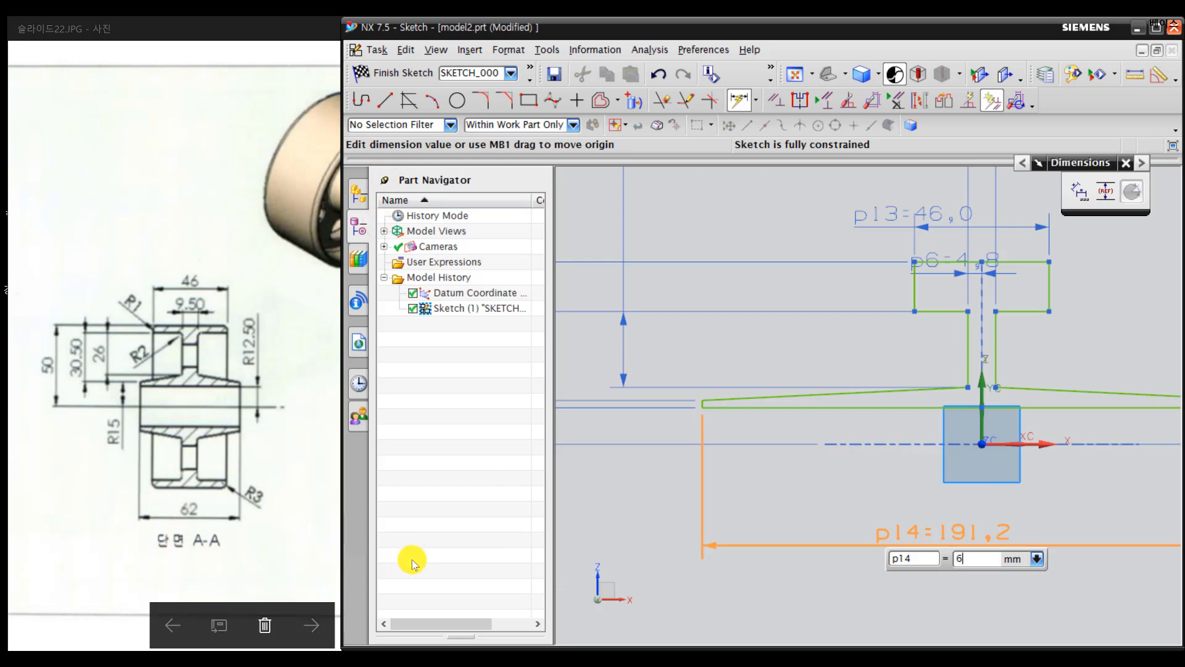
key(Return)
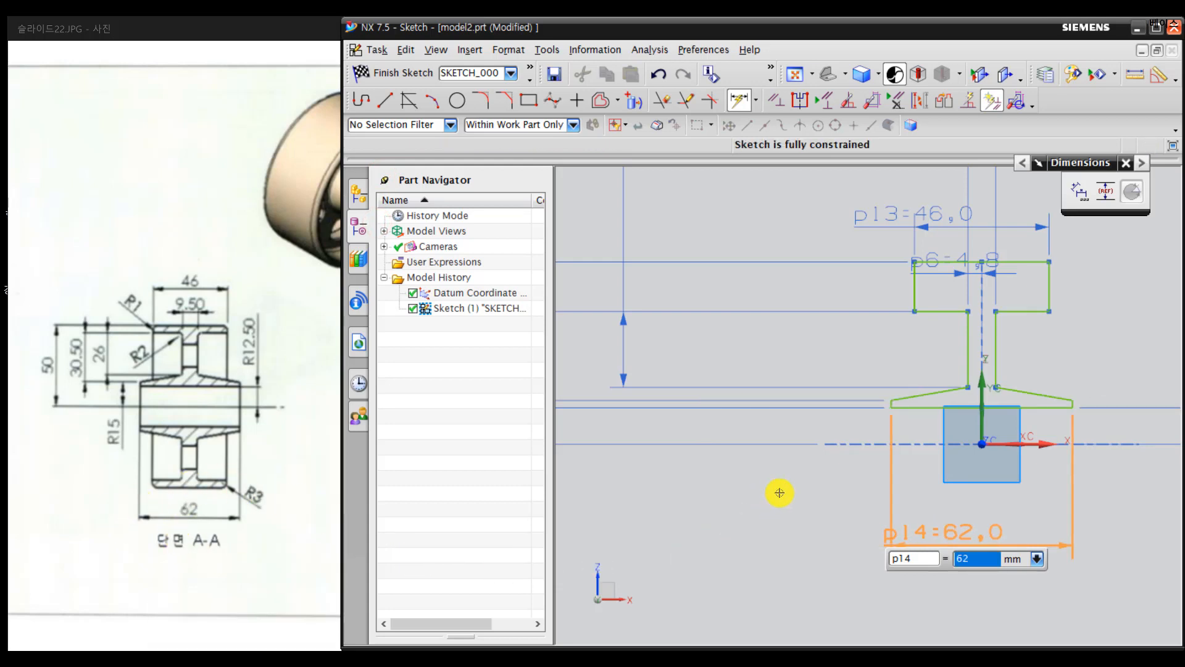
scroll(962, 500, down, 4)
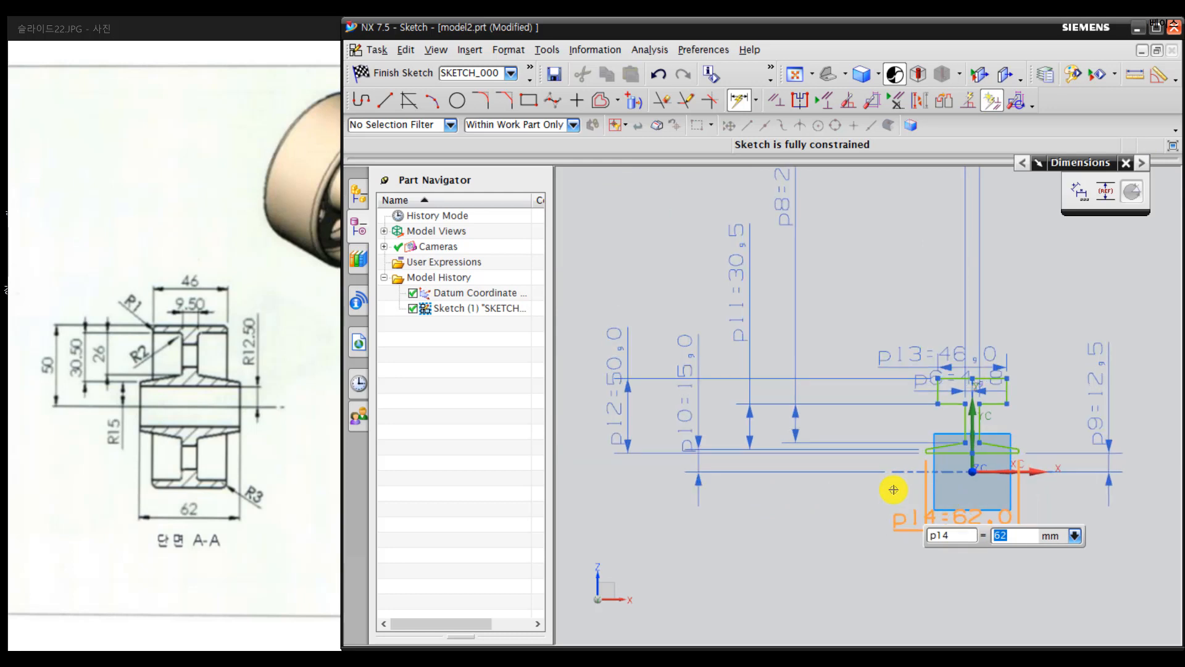
click(893, 489)
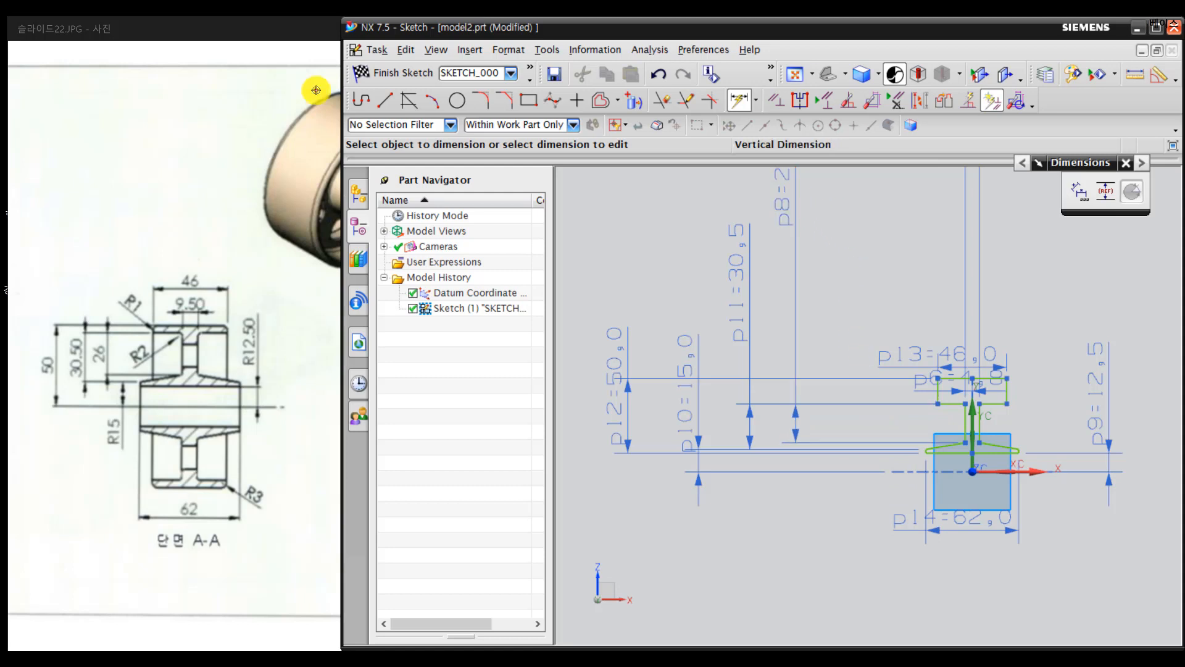
key(Escape)
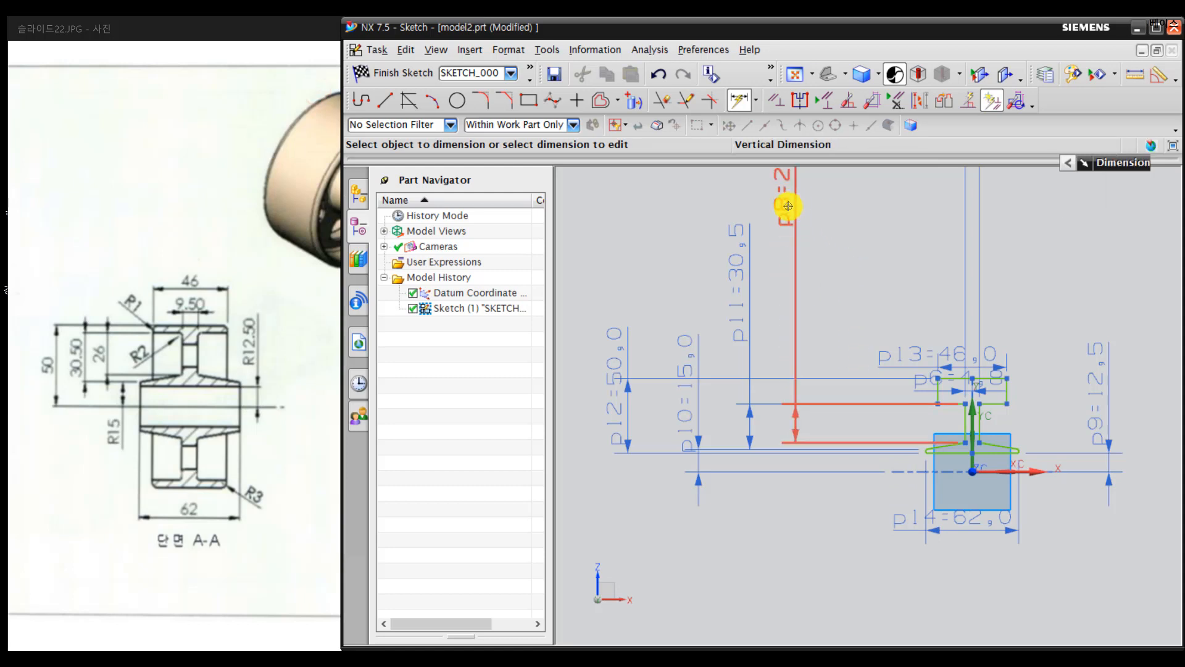
Step: Reposition the 26, 30.5, 15 and 50 mm vertical dimensions lower and closer to the left side of the profile
drag(787, 198, 792, 404)
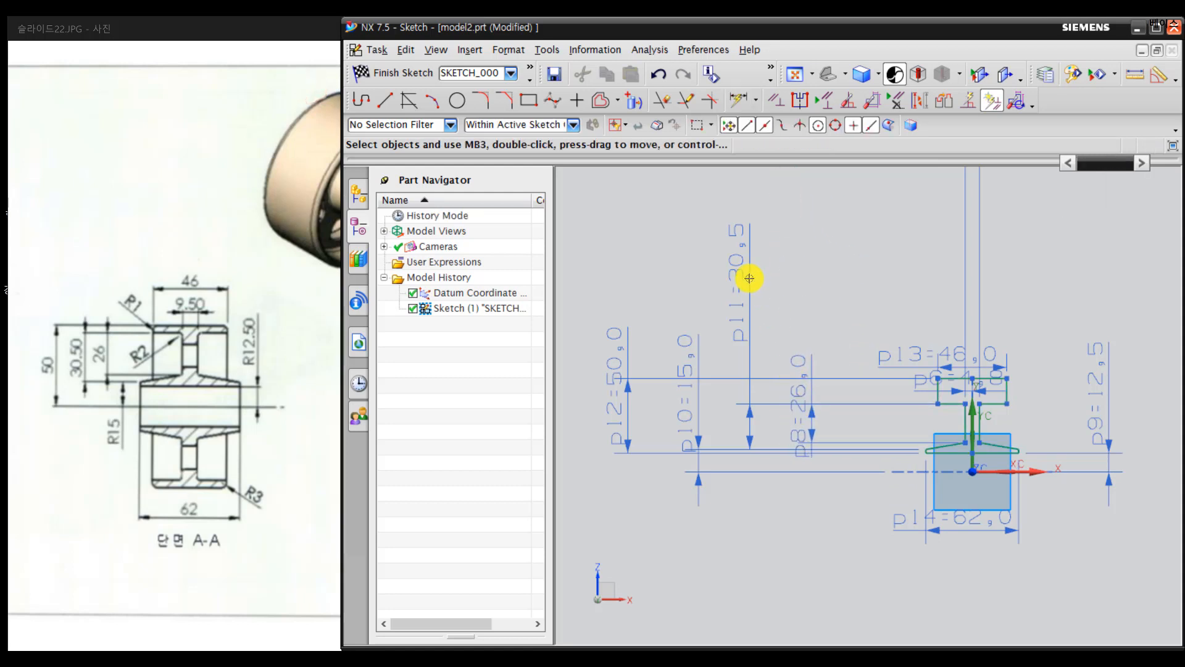
drag(750, 275, 765, 405)
drag(670, 403, 689, 437)
drag(620, 395, 657, 435)
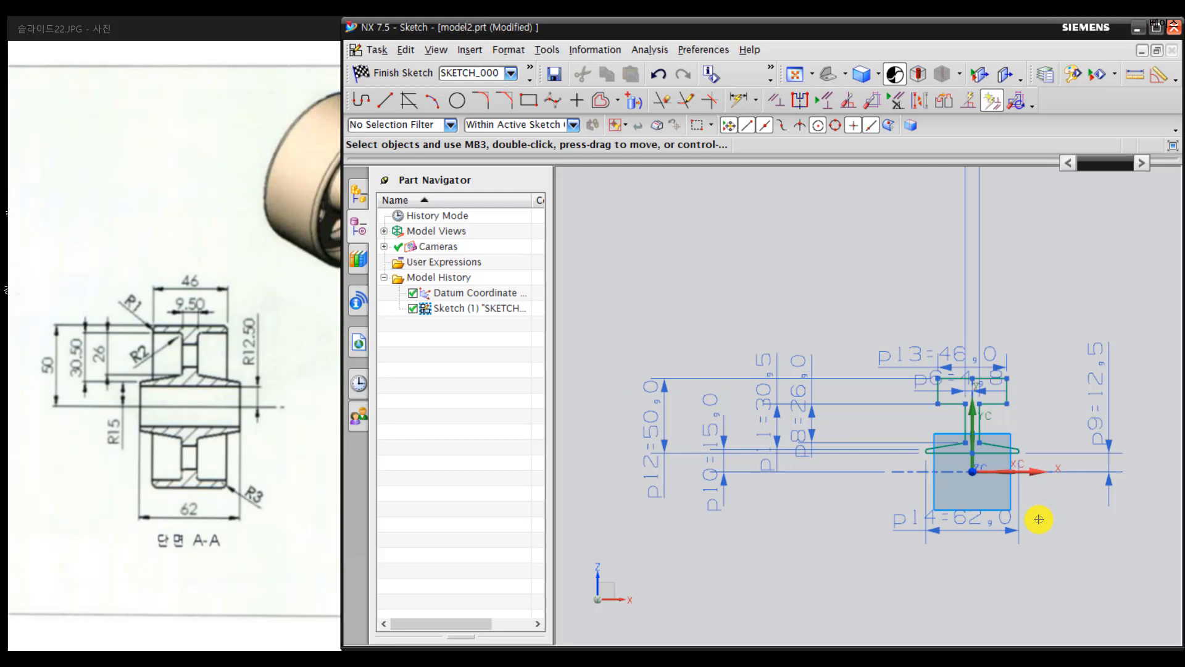
Step: Move the 9.5 mm web thickness dimension down to just above the rim's 46 mm width dimension
scroll(1031, 502, down, 1)
scroll(1031, 508, up, 2)
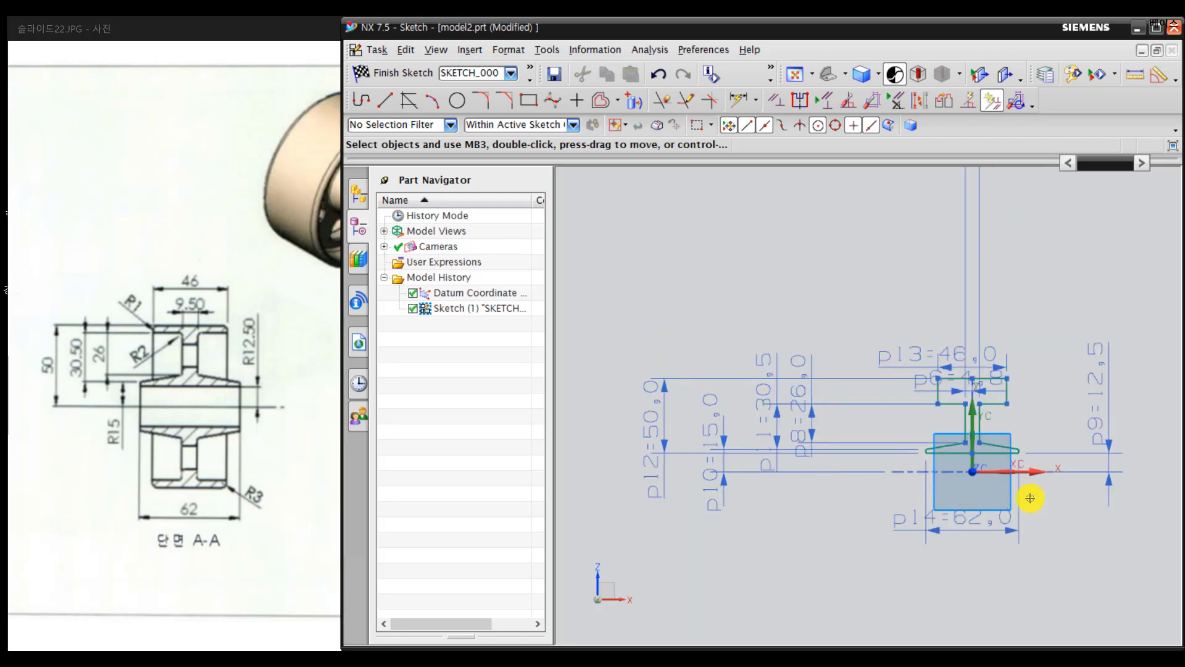
scroll(961, 251, down, 3)
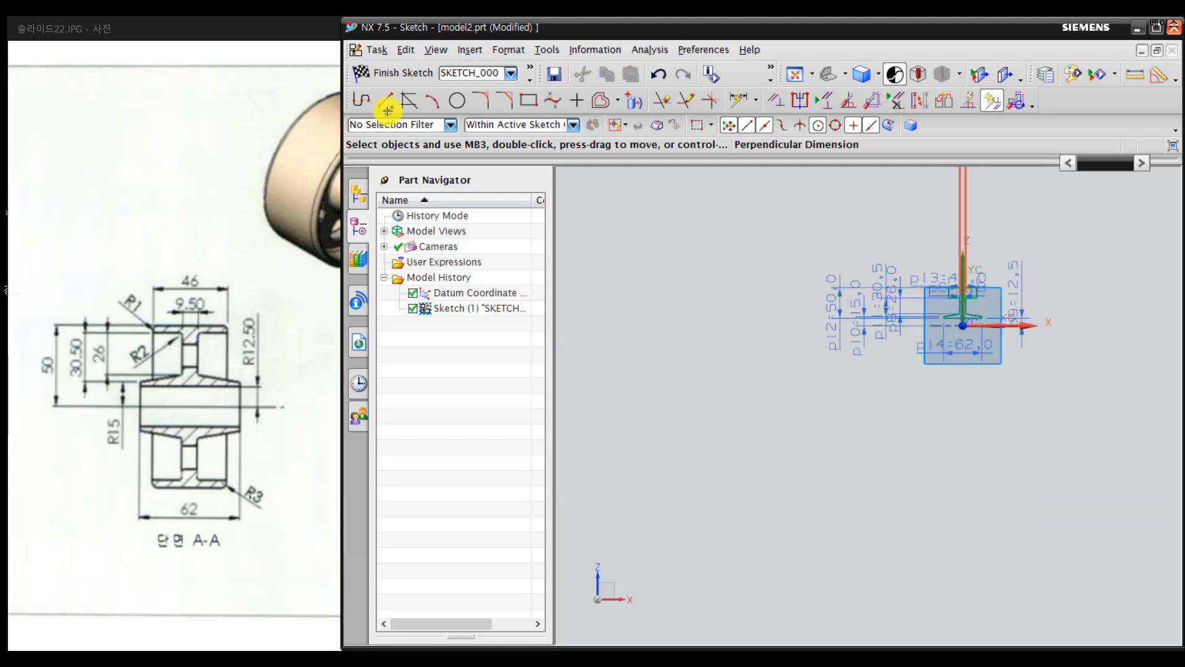
drag(957, 333, 953, 427)
scroll(969, 479, up, 5)
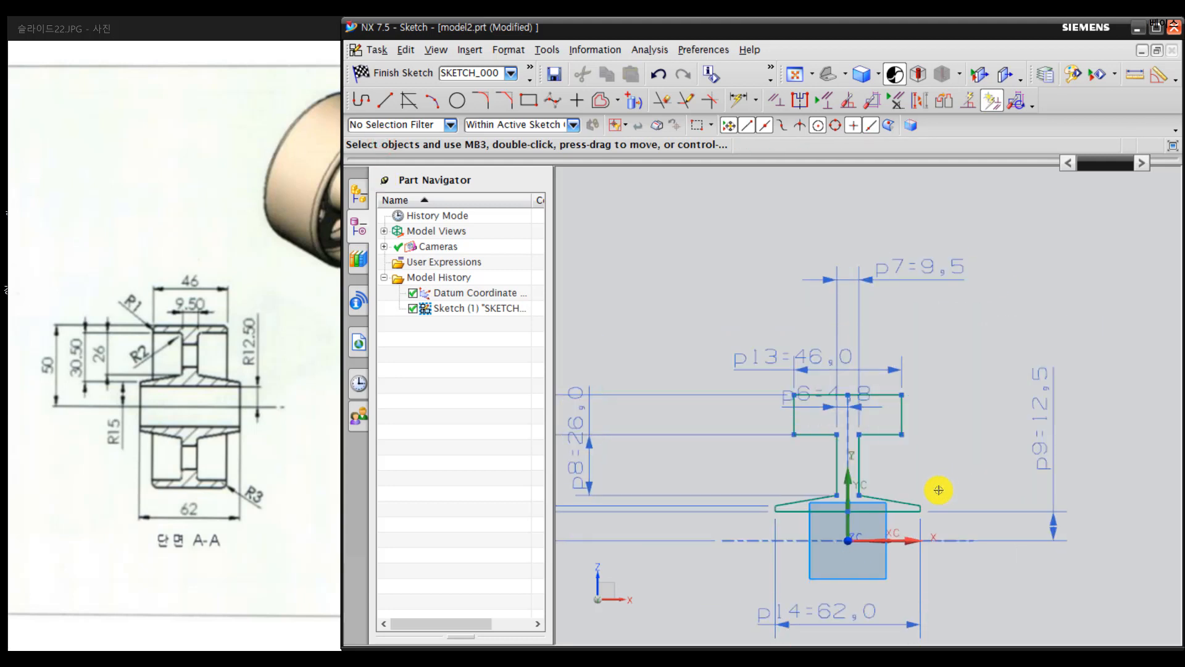
Step: Delete the vertical 50 mm dimension that runs from the hub base line to the rim's upper line
mouse_move(884, 503)
shift+middle_down()
mouse_move(971, 418)
mouse_move(1099, 392)
shift+middle_up()
scroll(1084, 404, down, 2)
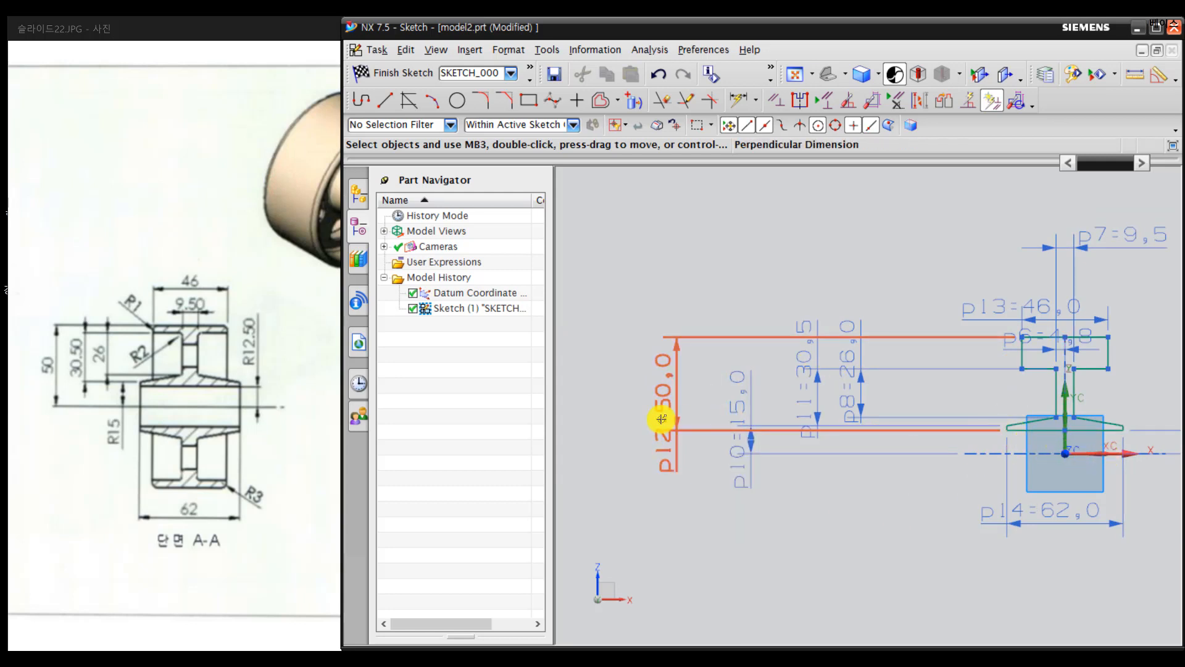
key(Delete)
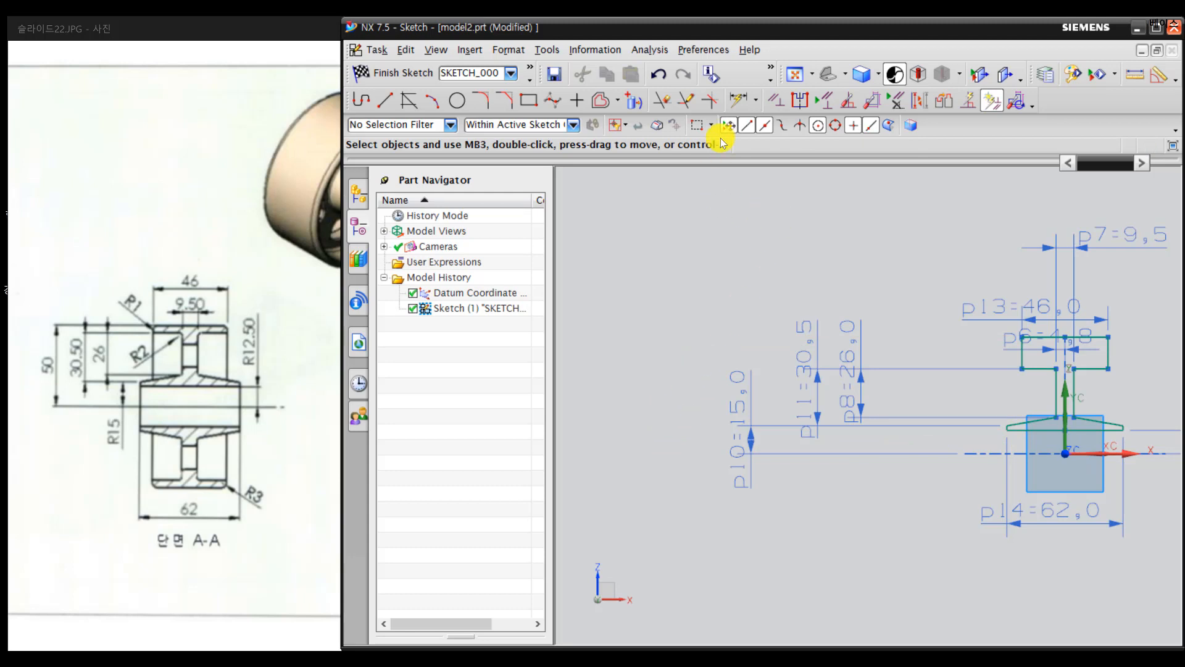
Step: Dimension the height from the horizontal axis to the rim's upper line as 50 mm, placing it at the far left of the profile
click(740, 99)
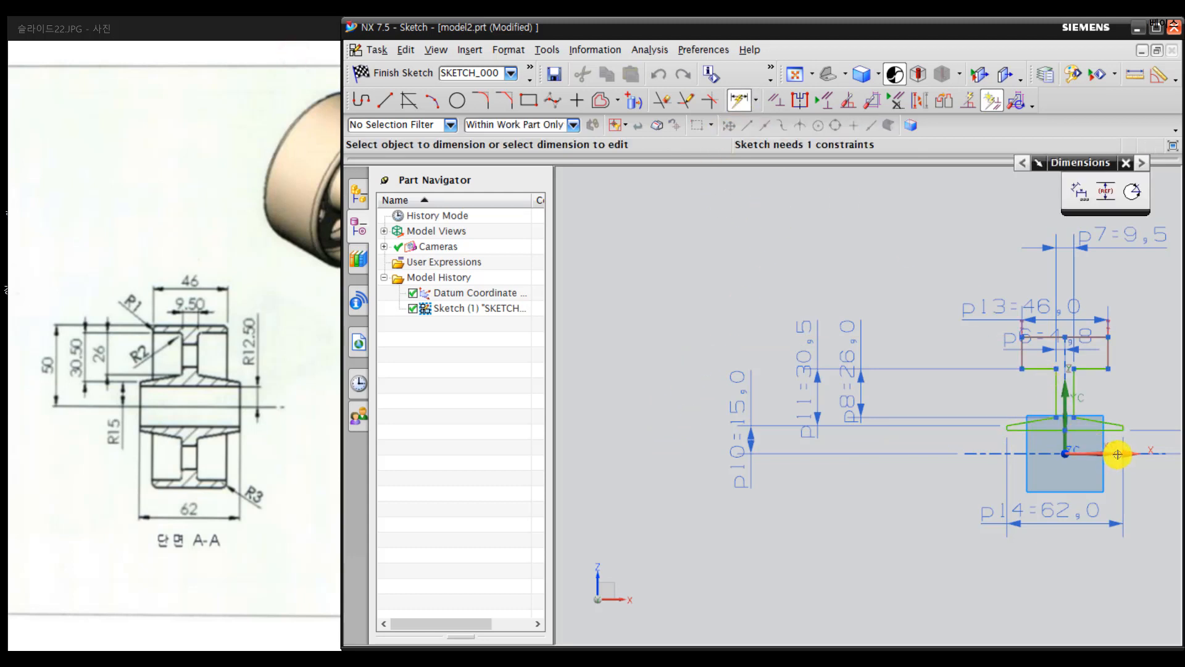
click(448, 192)
click(1096, 338)
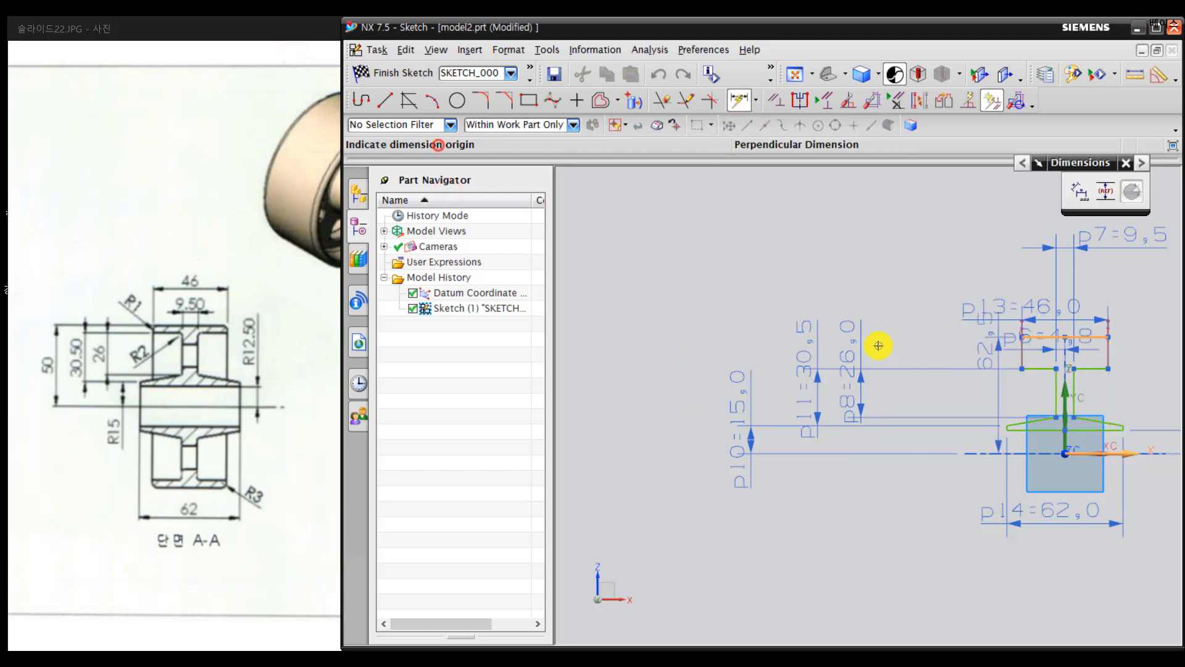
click(670, 365)
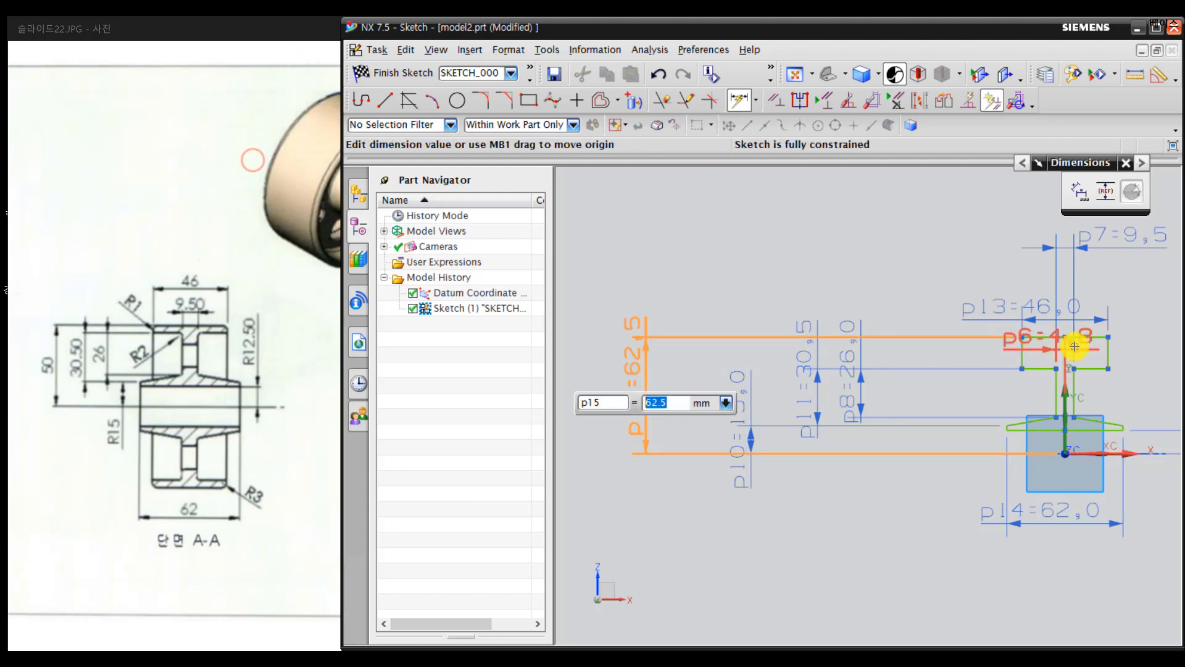
text(5)
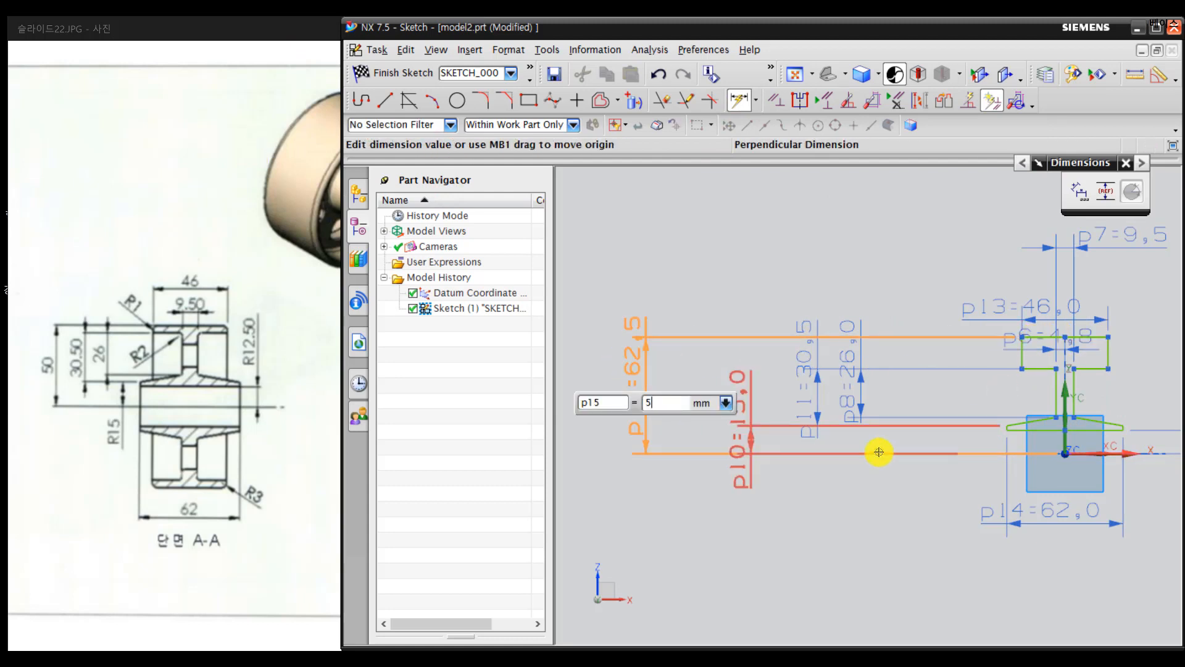
text(0)
key(Return)
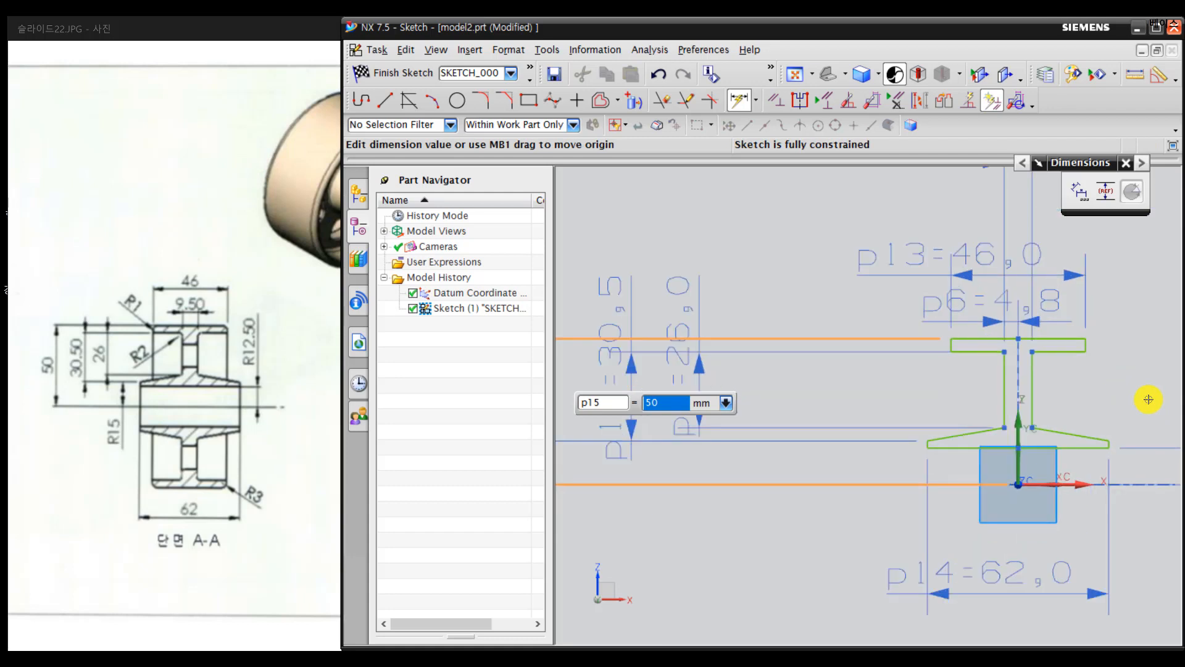
scroll(1136, 395, up, 2)
scroll(1095, 401, down, 2)
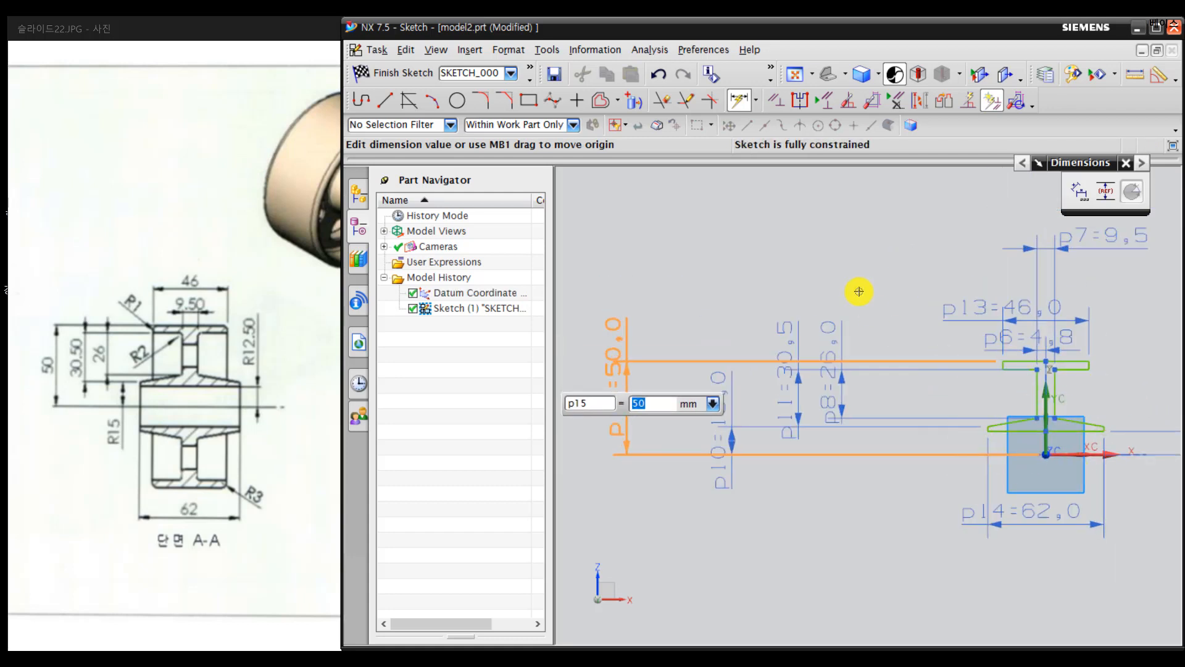
key(Return)
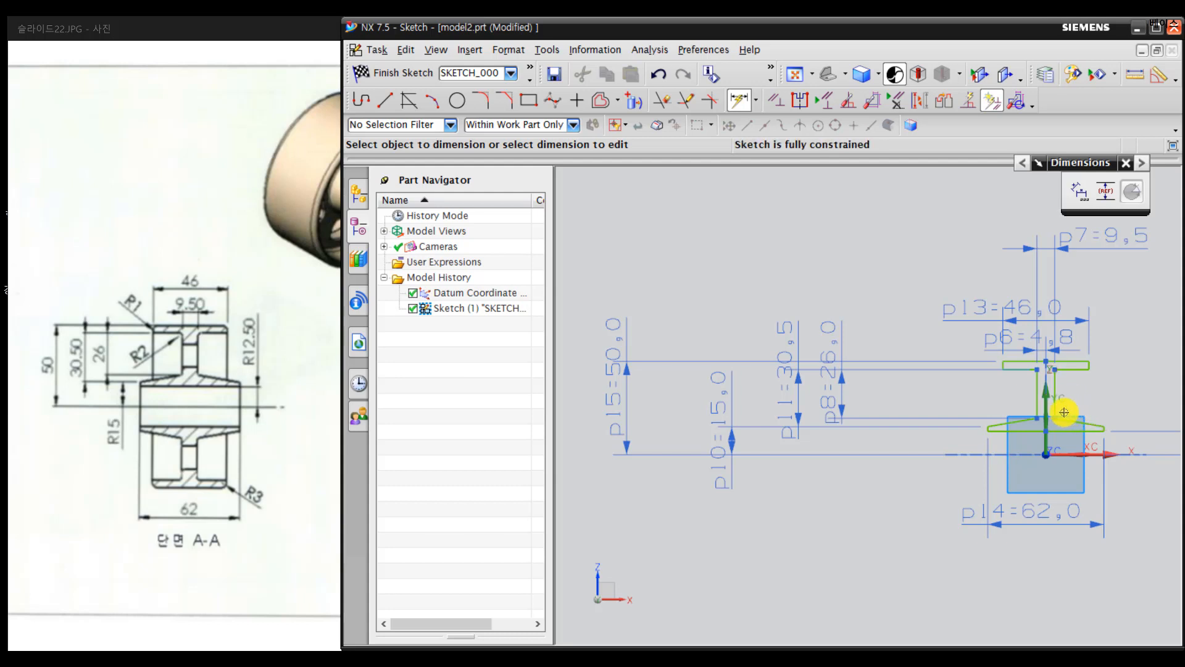
Step: Finish the wheel profile sketch and return to modeling
click(1104, 420)
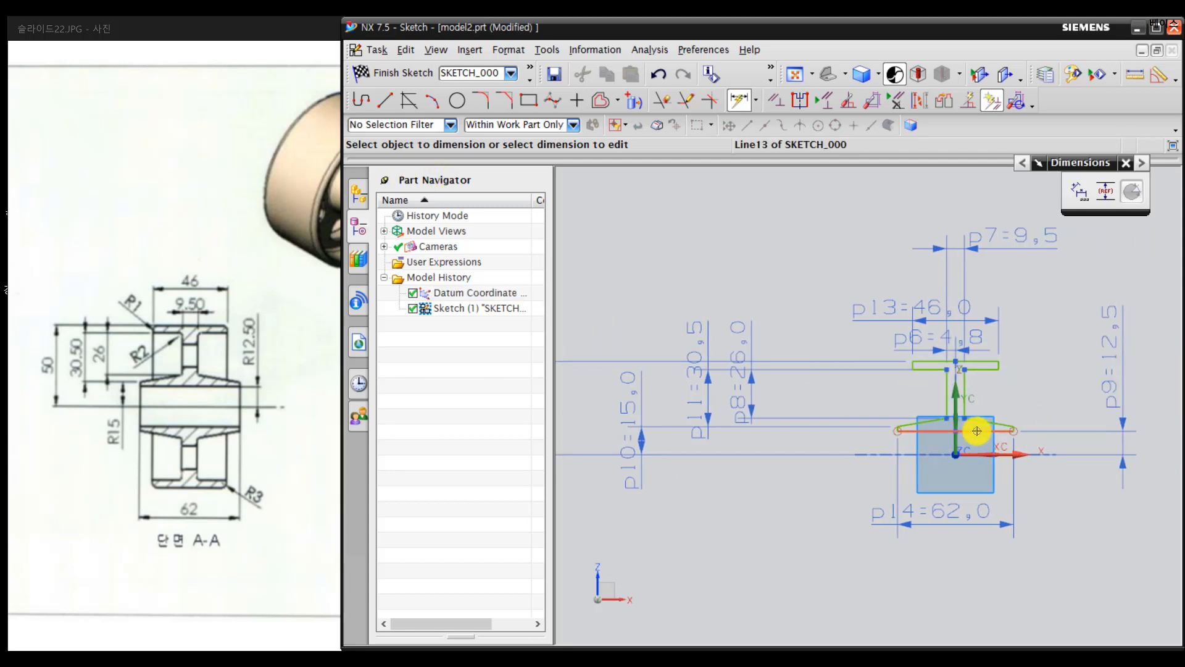
mouse_move(1016, 452)
middle_down()
mouse_move(970, 469)
mouse_move(982, 477)
middle_up()
click(389, 73)
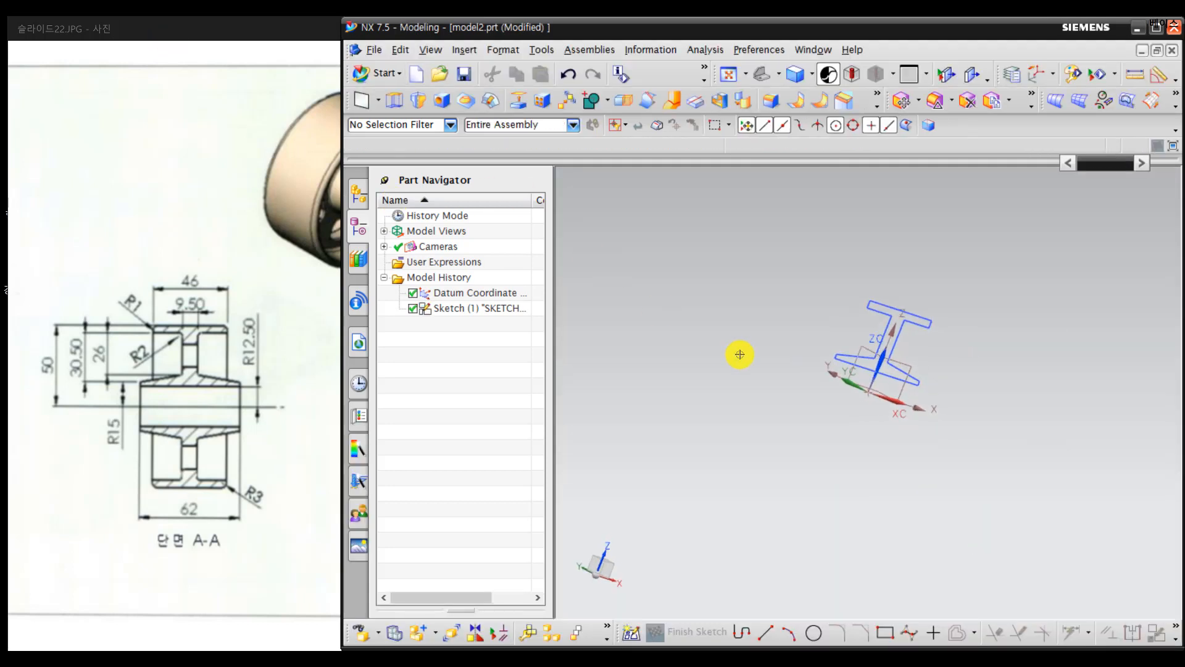
Step: Start a Revolve with the complete wheel profile as its section and proceed to specifying the axis vector
mouse_move(740, 354)
middle_down()
mouse_move(733, 373)
mouse_move(704, 381)
mouse_move(706, 333)
mouse_move(809, 335)
mouse_move(841, 323)
mouse_move(835, 381)
mouse_move(836, 352)
middle_up()
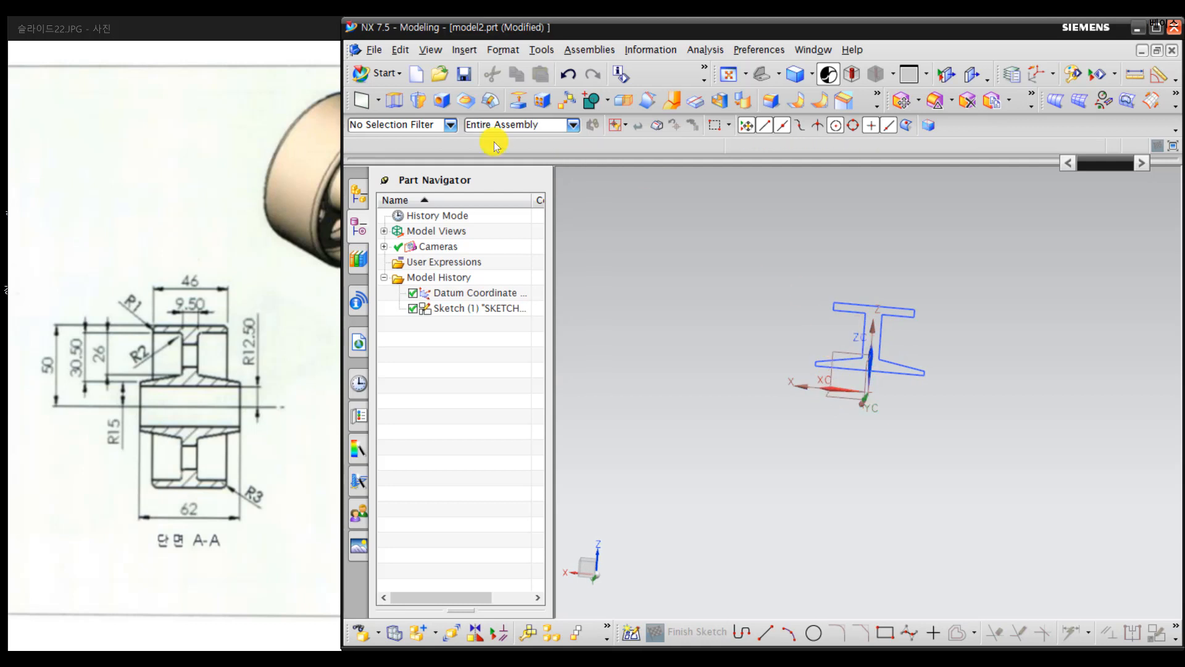
click(416, 103)
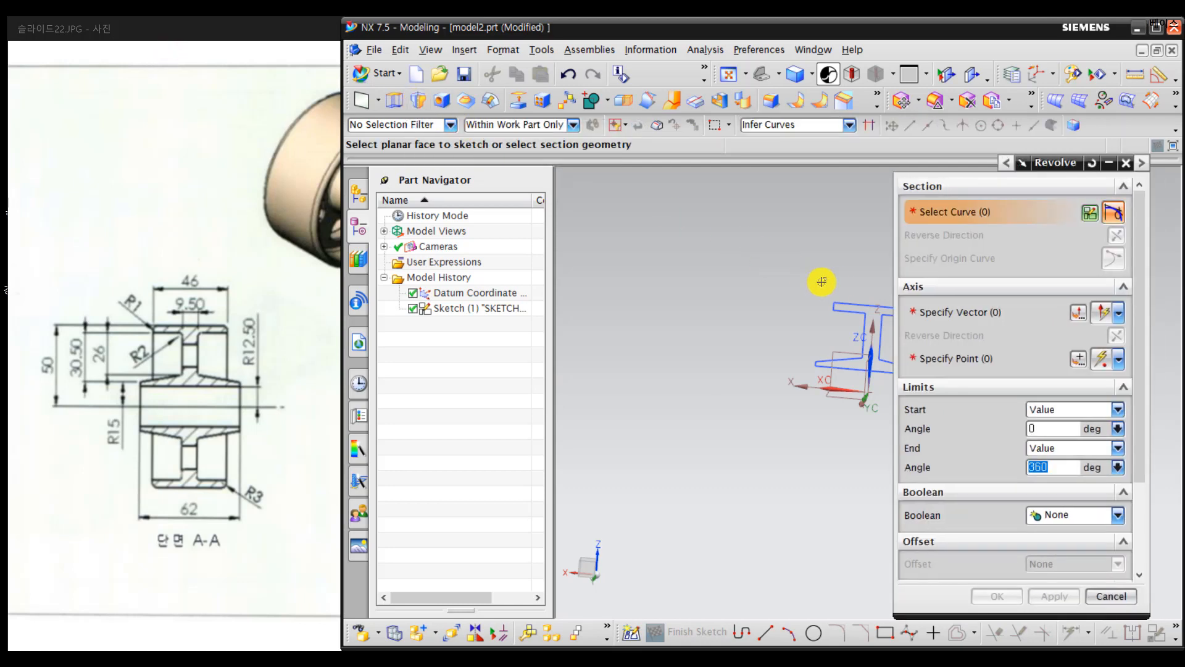
shift+middle_drag(826, 273, 766, 272)
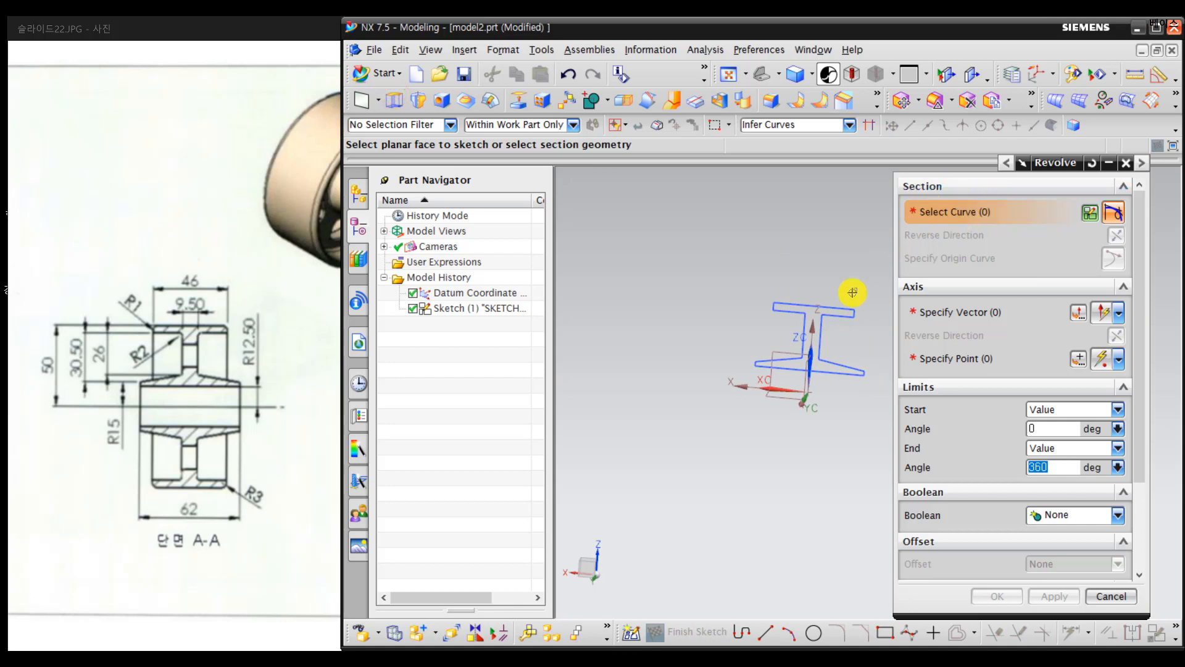
click(812, 307)
mouse_move(814, 315)
middle_down()
mouse_move(828, 375)
mouse_move(799, 389)
mouse_move(783, 383)
mouse_move(852, 296)
middle_up()
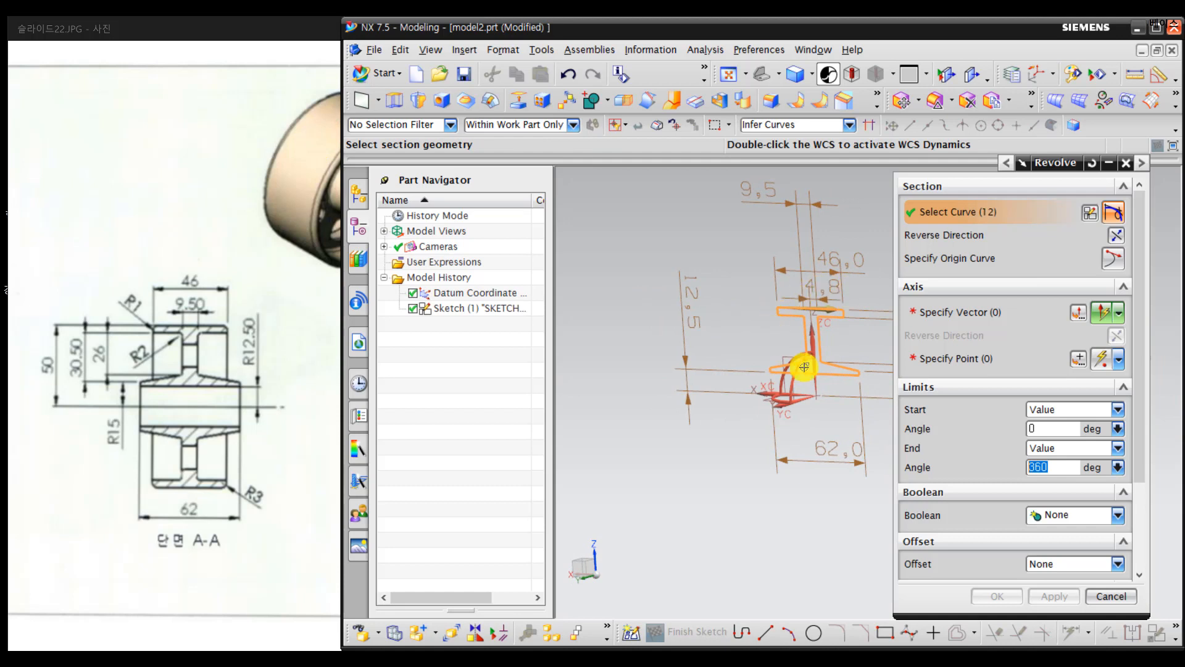
click(949, 322)
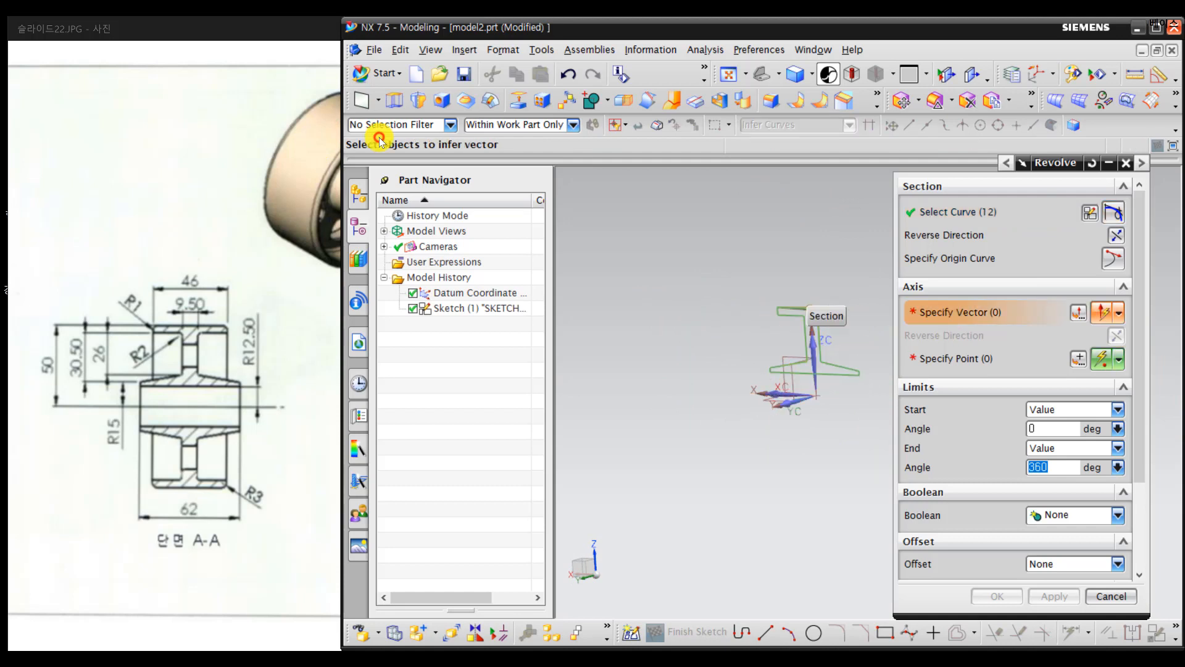
middle_drag(332, 161, 820, 295)
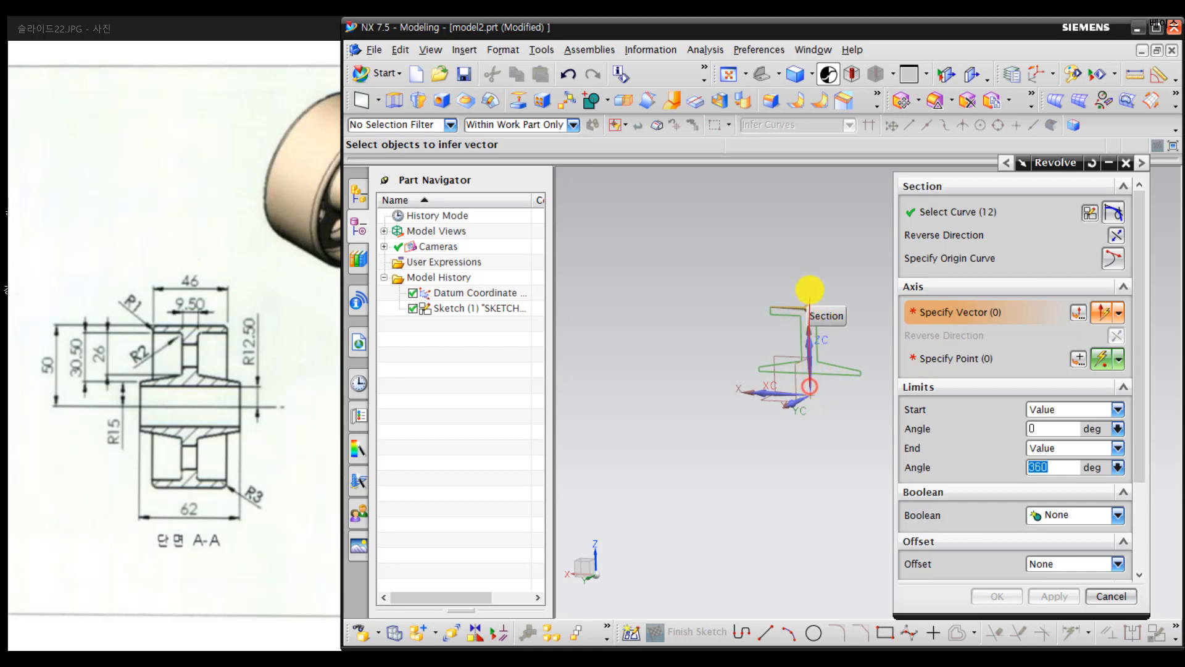
drag(809, 280, 820, 291)
mouse_move(837, 379)
mouse_down()
mouse_move(801, 370)
mouse_move(826, 288)
mouse_move(831, 327)
mouse_up()
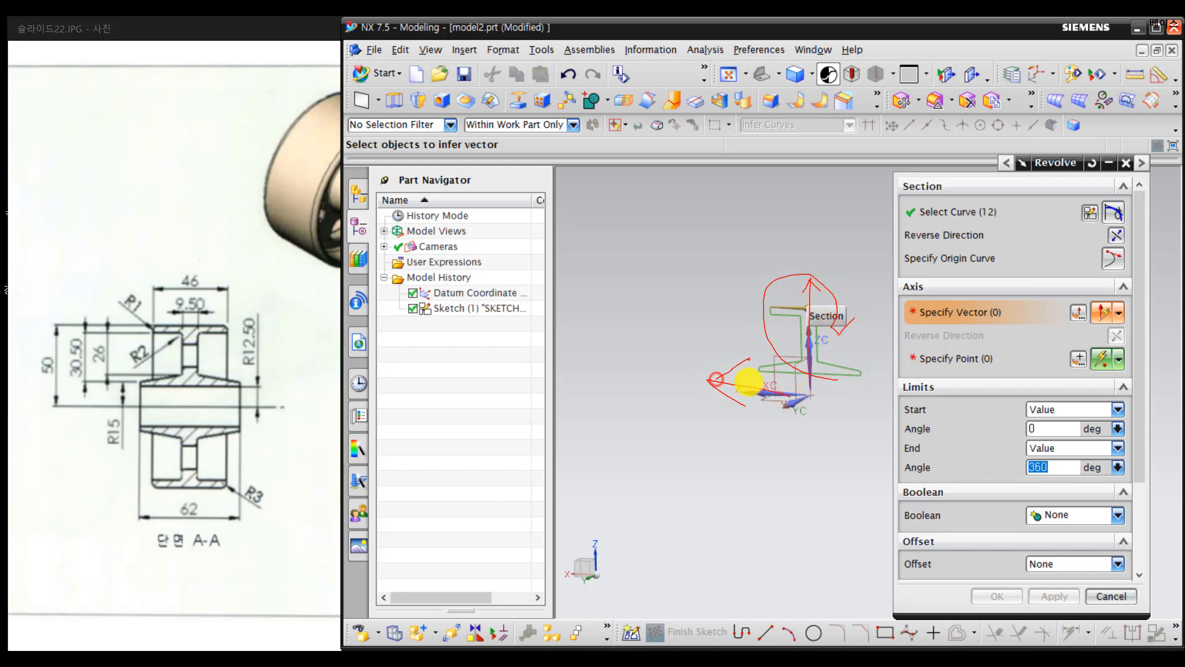
drag(718, 381, 754, 384)
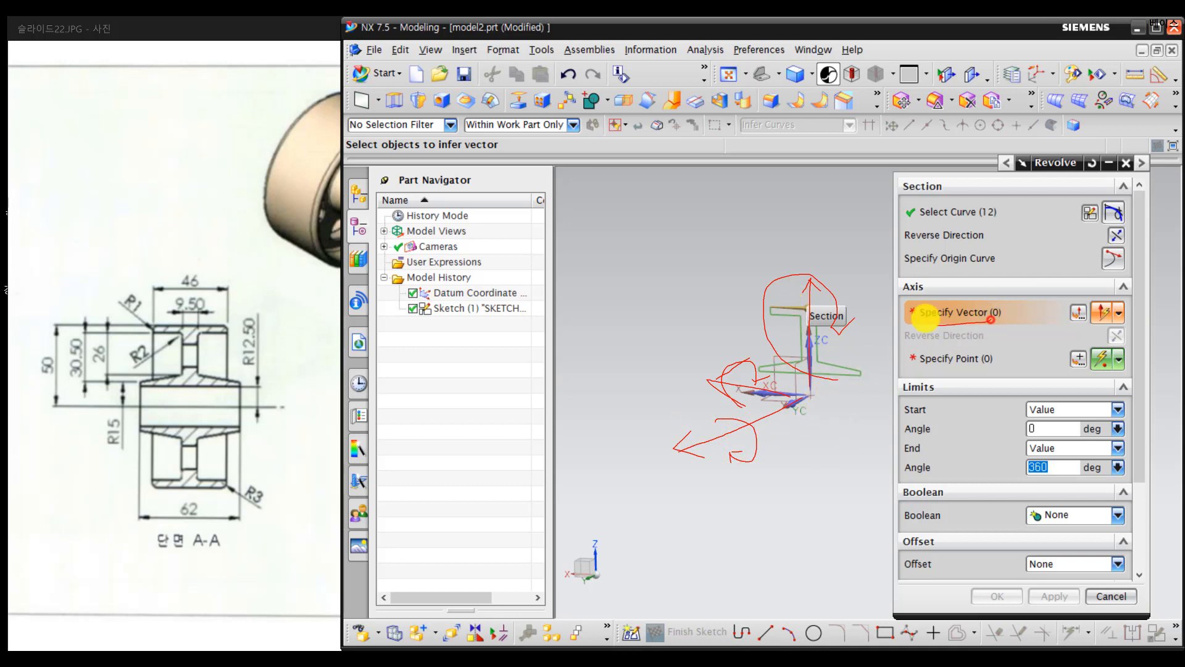
mouse_move(923, 299)
mouse_down()
mouse_move(1018, 299)
mouse_move(929, 313)
mouse_move(970, 299)
mouse_move(953, 331)
mouse_up()
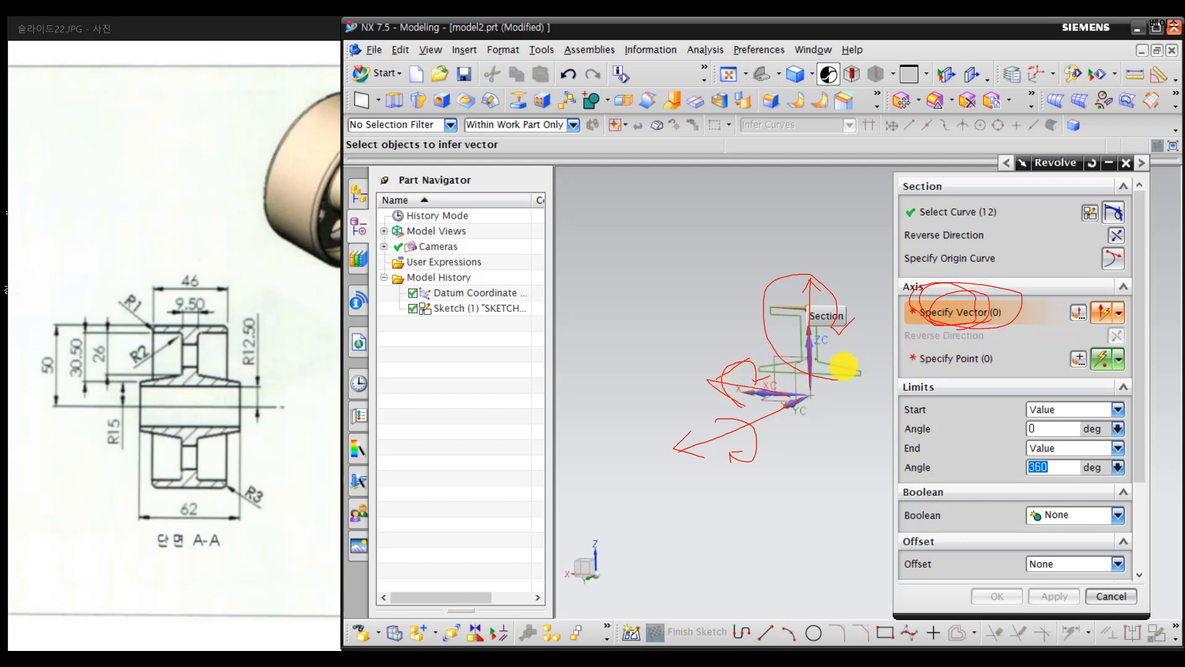
mouse_move(749, 414)
mouse_down()
mouse_move(703, 339)
mouse_move(718, 391)
mouse_up()
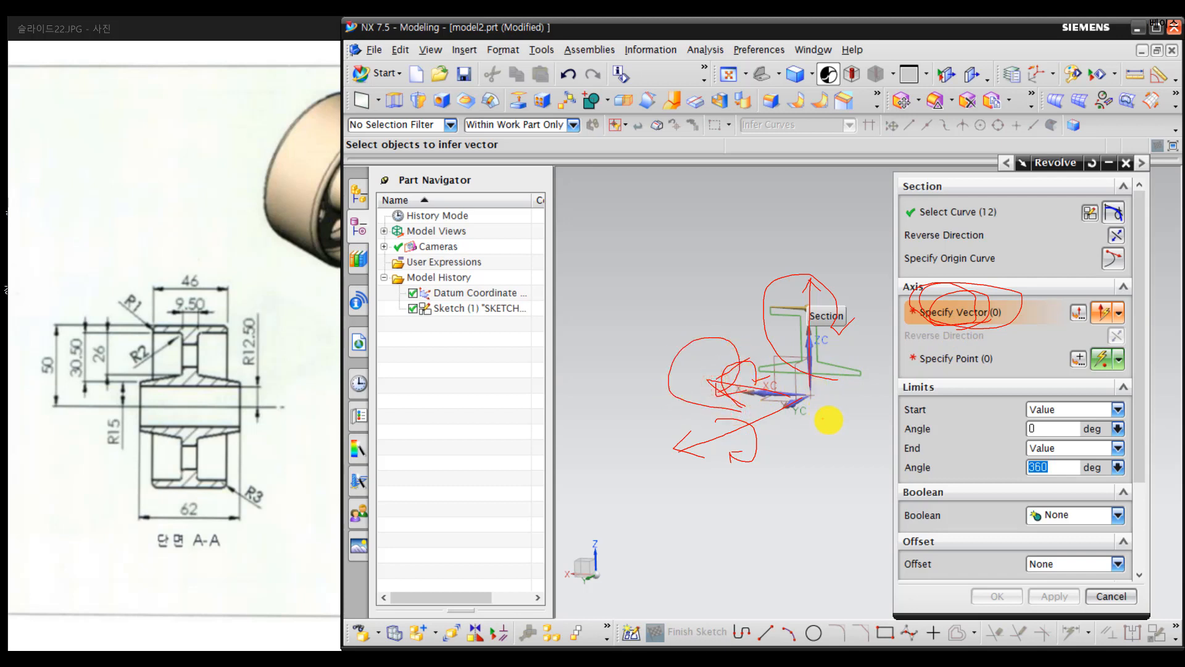
key(Escape)
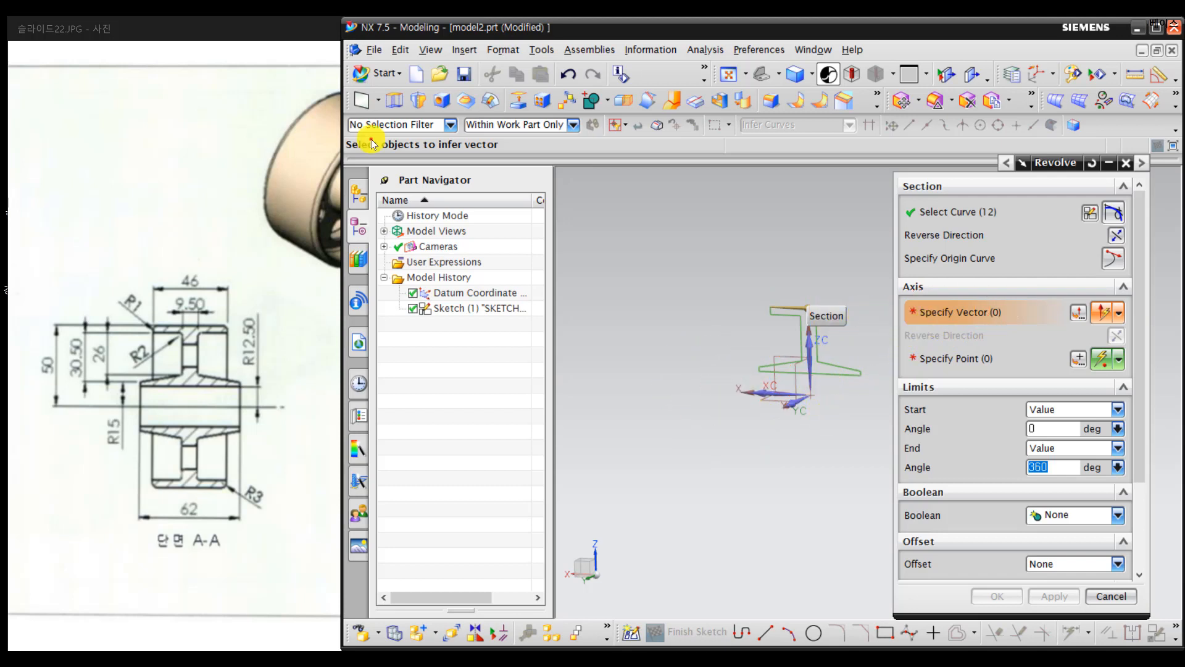
Step: Revolve the profile 360° about the X axis through the origin as a new solid, and close the Revolve command
click(756, 395)
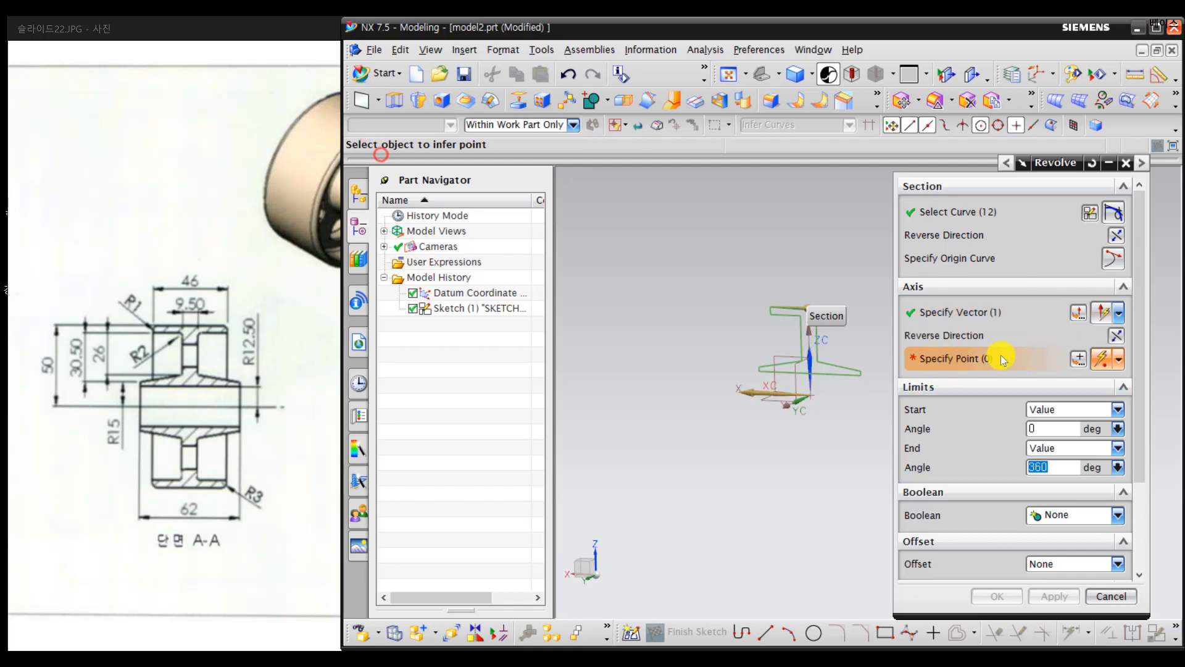
click(808, 398)
middle_drag(834, 459, 590, 486)
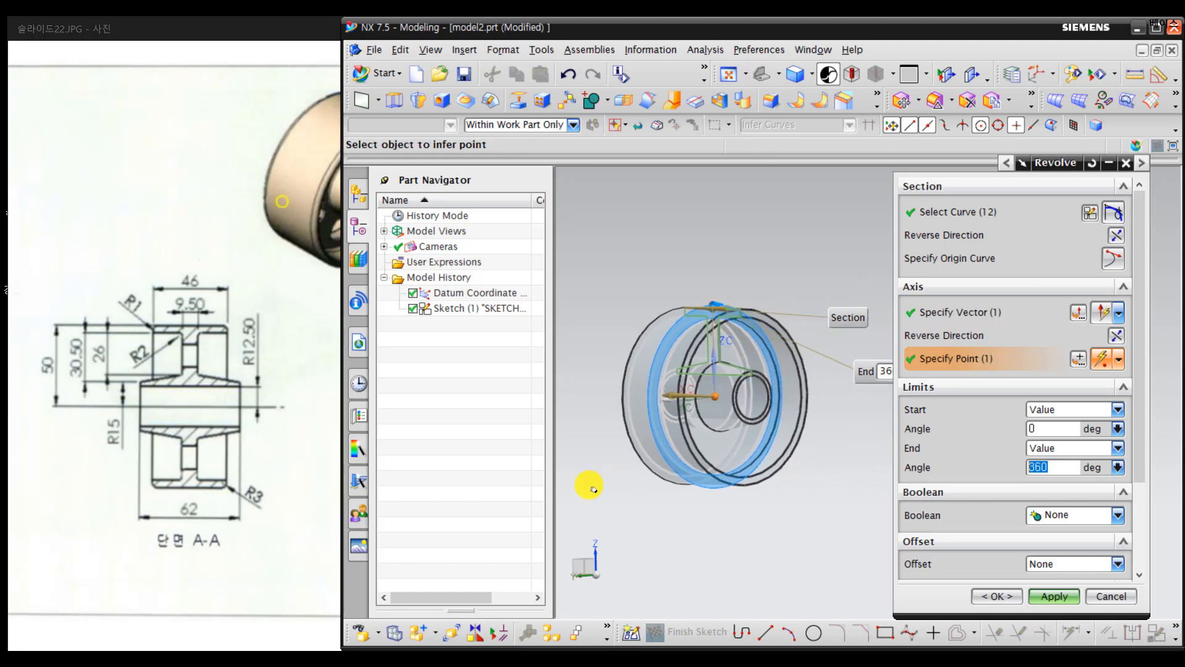
scroll(646, 437, up, 2)
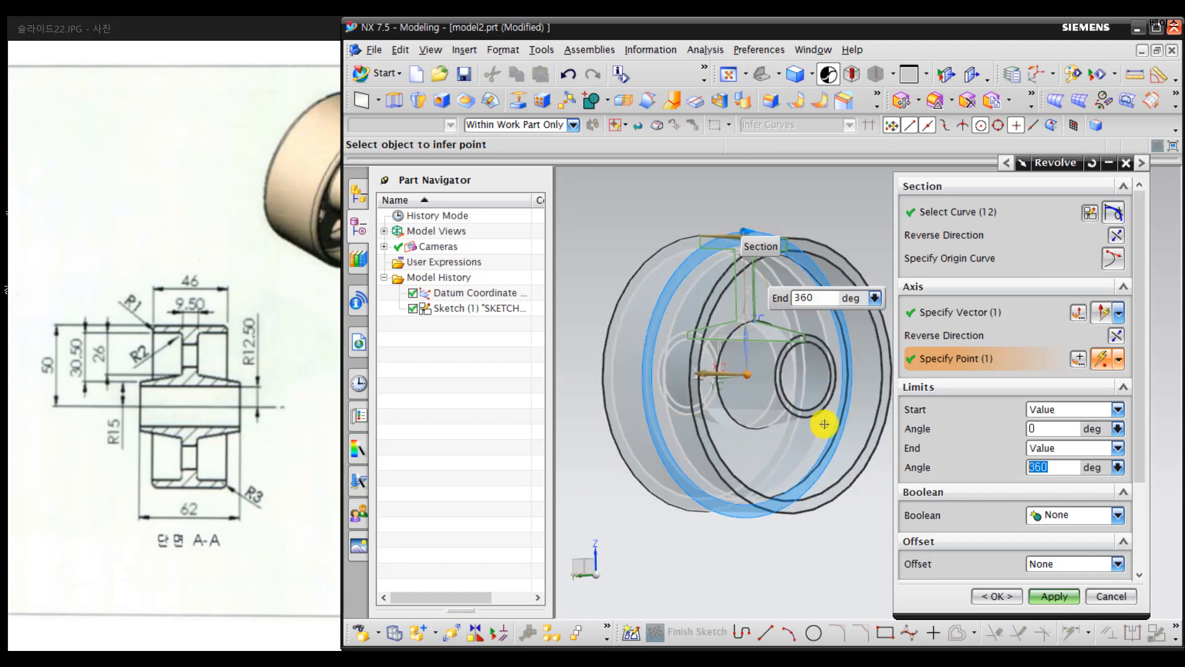
click(1056, 596)
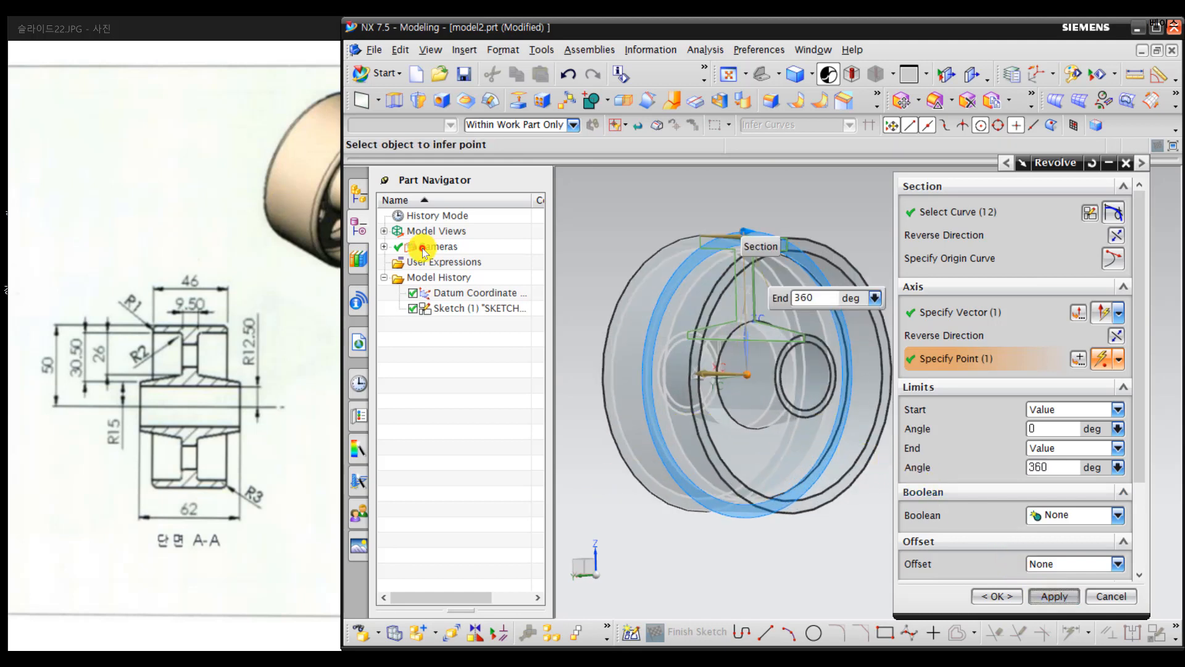
middle_drag(730, 421, 679, 419)
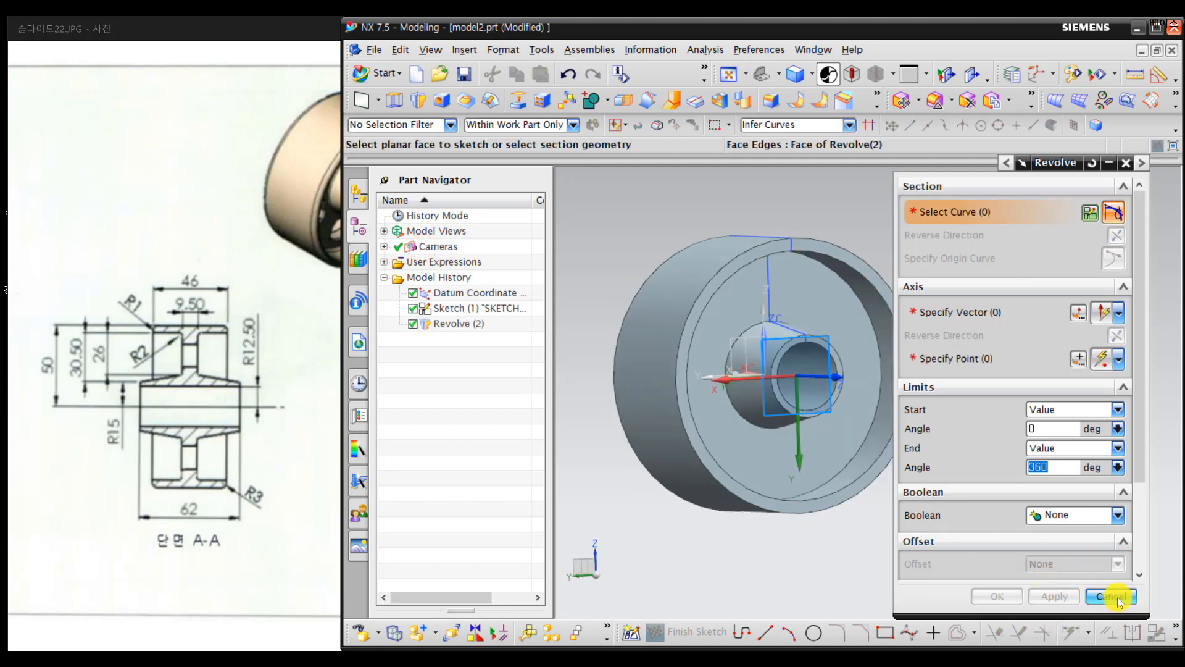
key(Escape)
Step: Switch to the reference drawing in the Photos app and examine the enlarged front view with its slots and radii
click(308, 307)
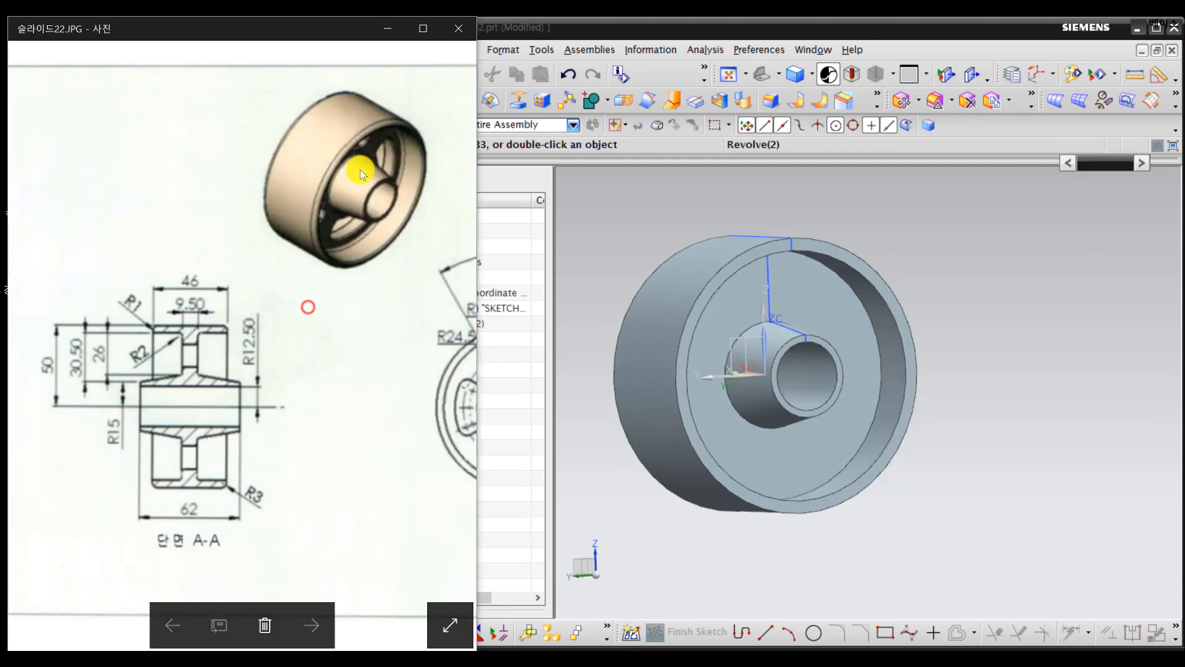
mouse_move(410, 508)
mouse_down()
mouse_move(245, 509)
mouse_move(214, 494)
mouse_up()
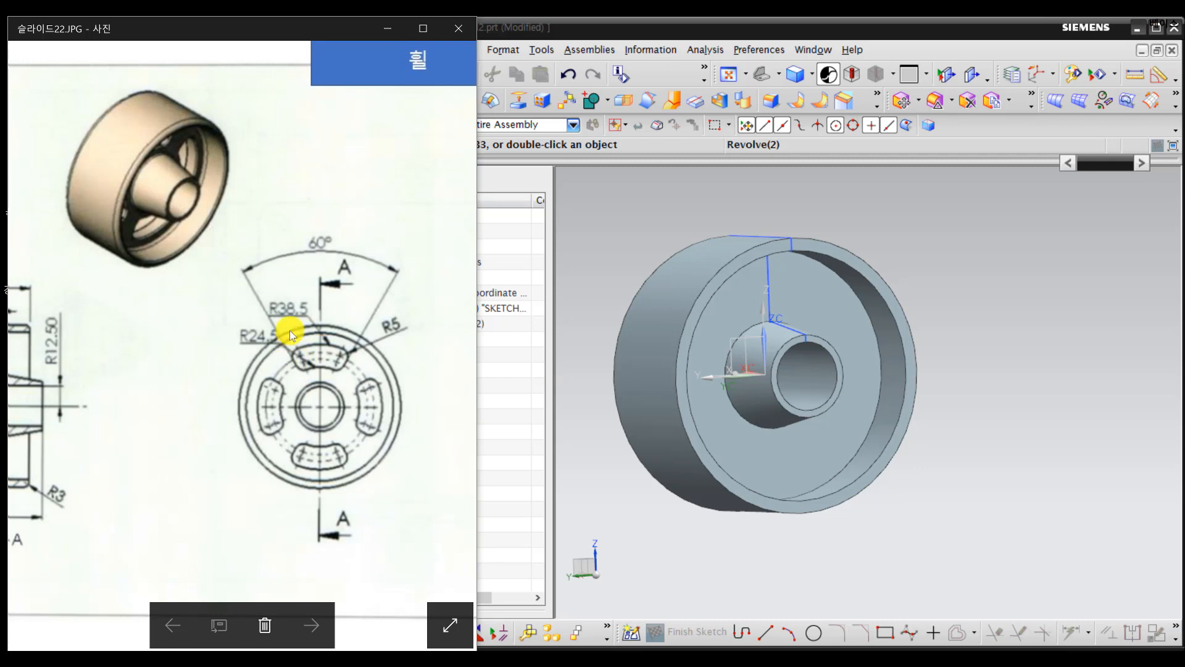
scroll(292, 324, up, 3)
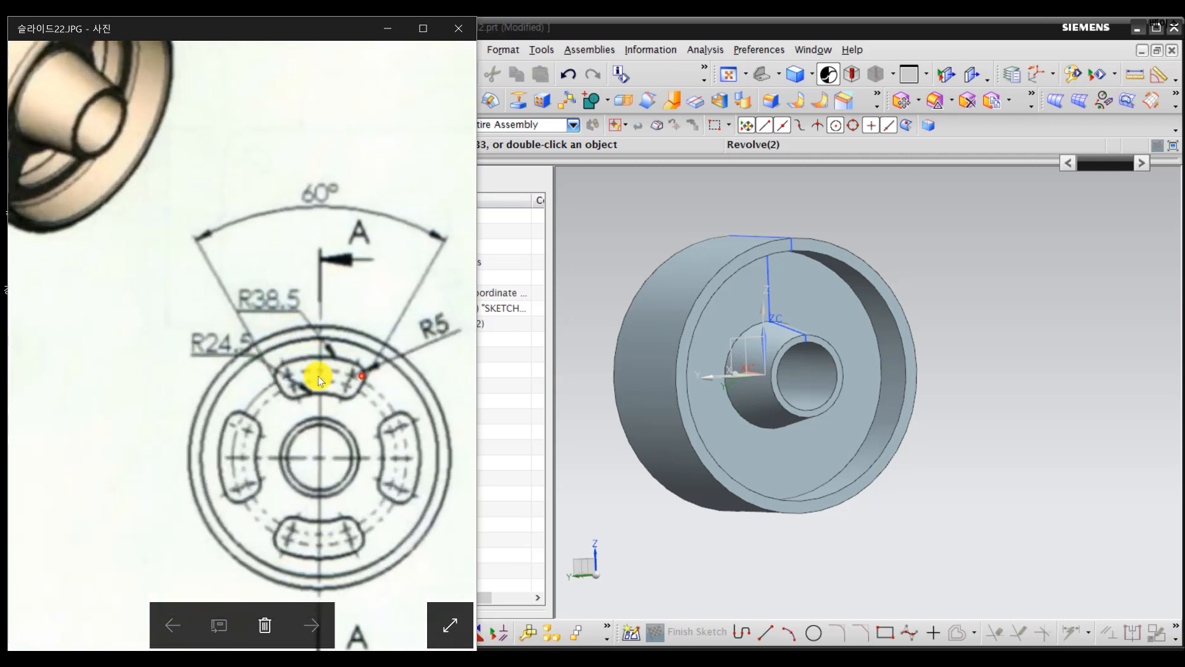
drag(317, 376, 257, 371)
drag(270, 453, 261, 361)
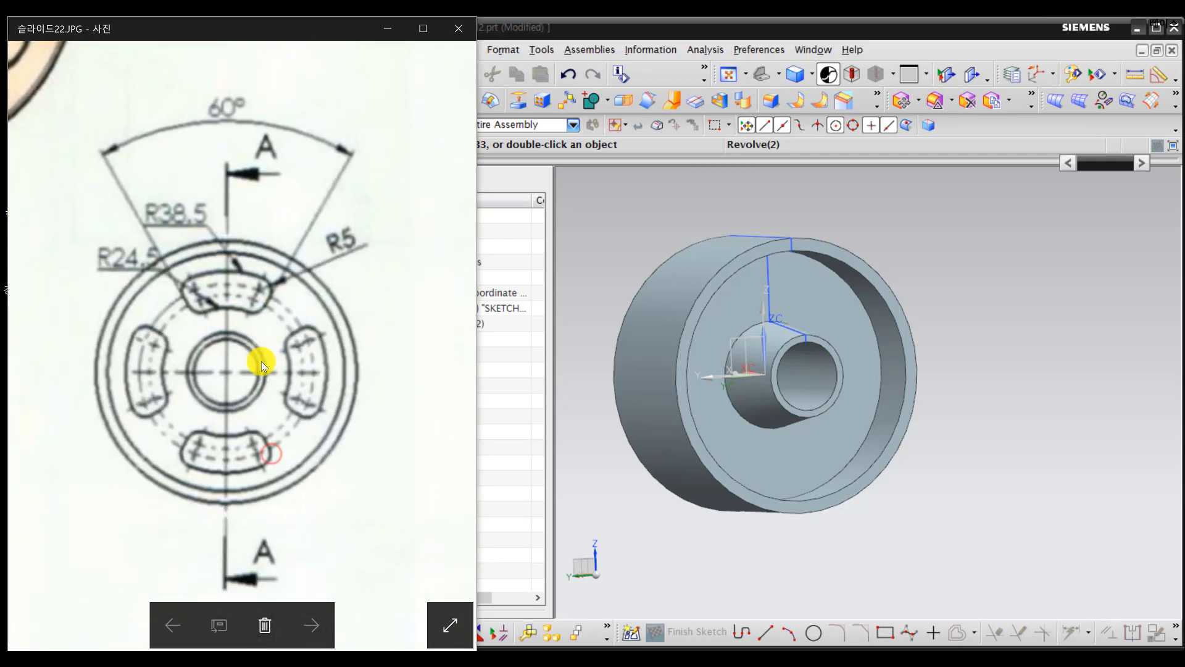
click(414, 197)
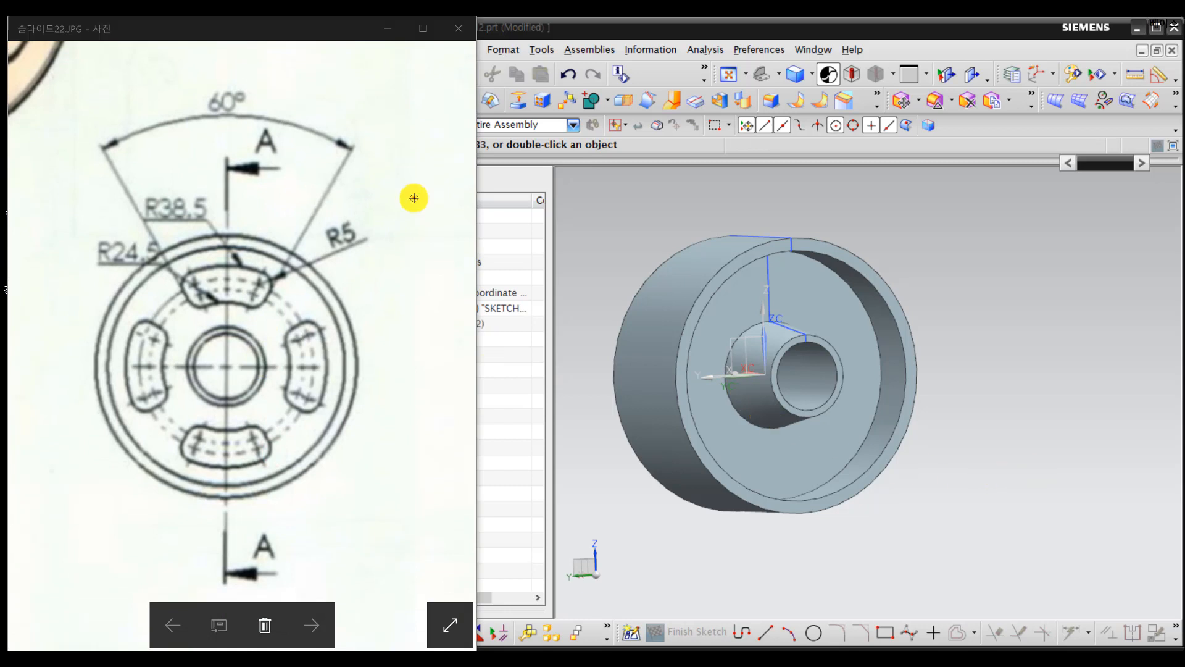
Step: Switch back to NX and start a new sketch in the task environment with its type set to On Plane
right_click(989, 354)
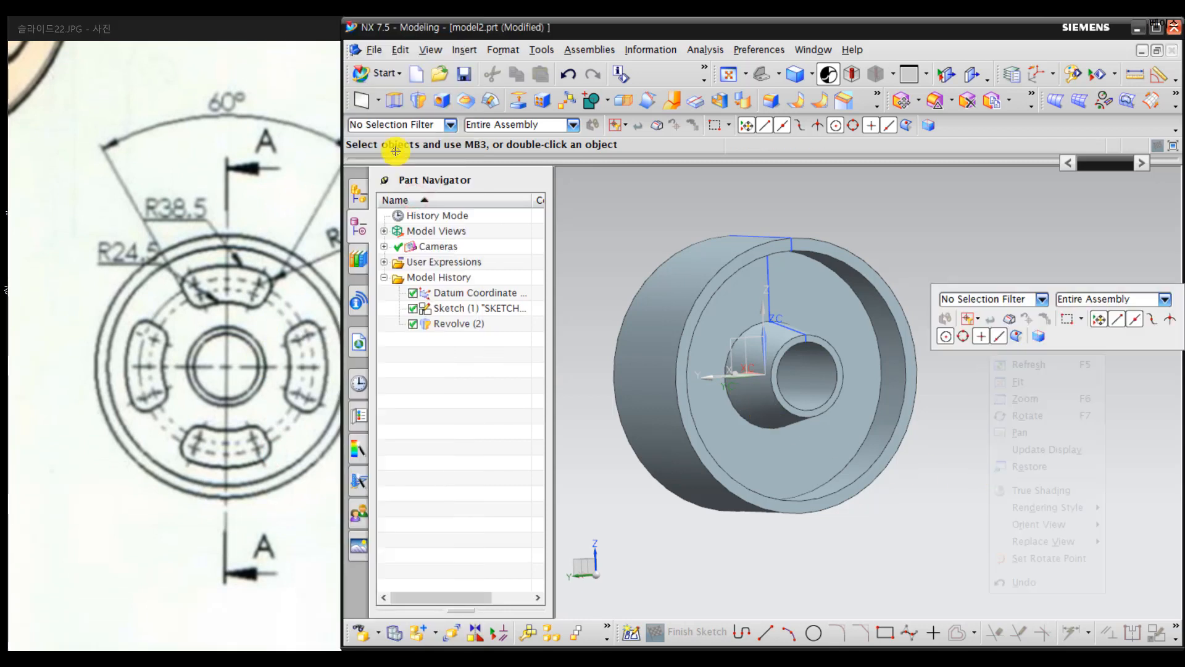
click(363, 101)
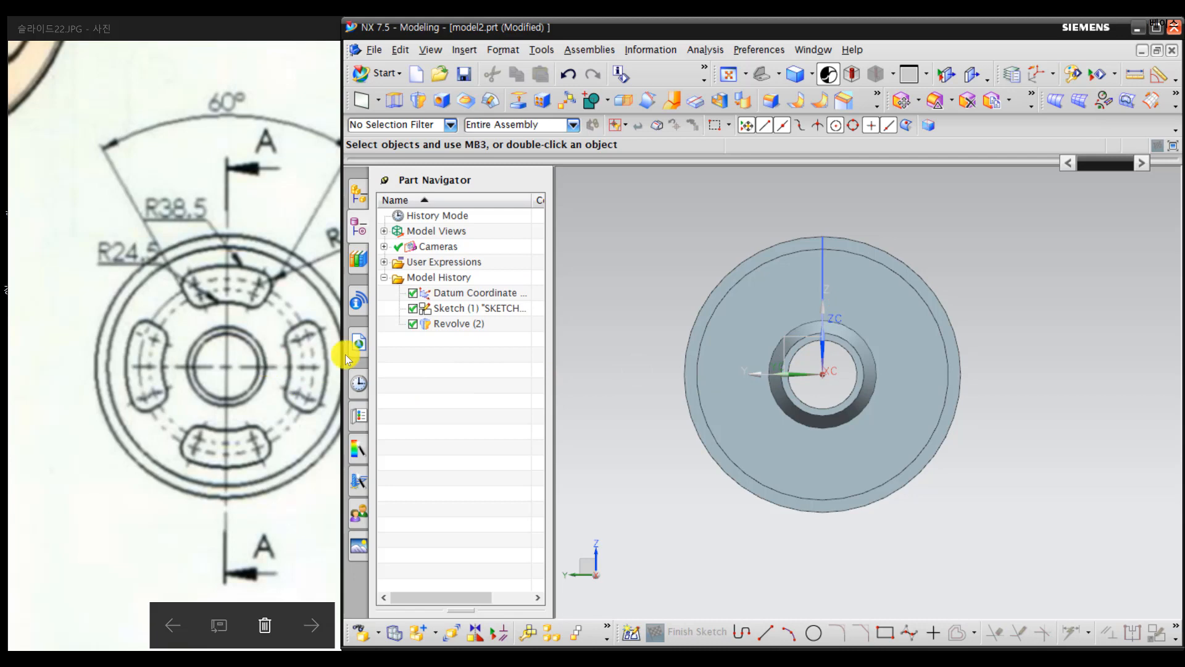
scroll(902, 447, up, 1)
click(901, 446)
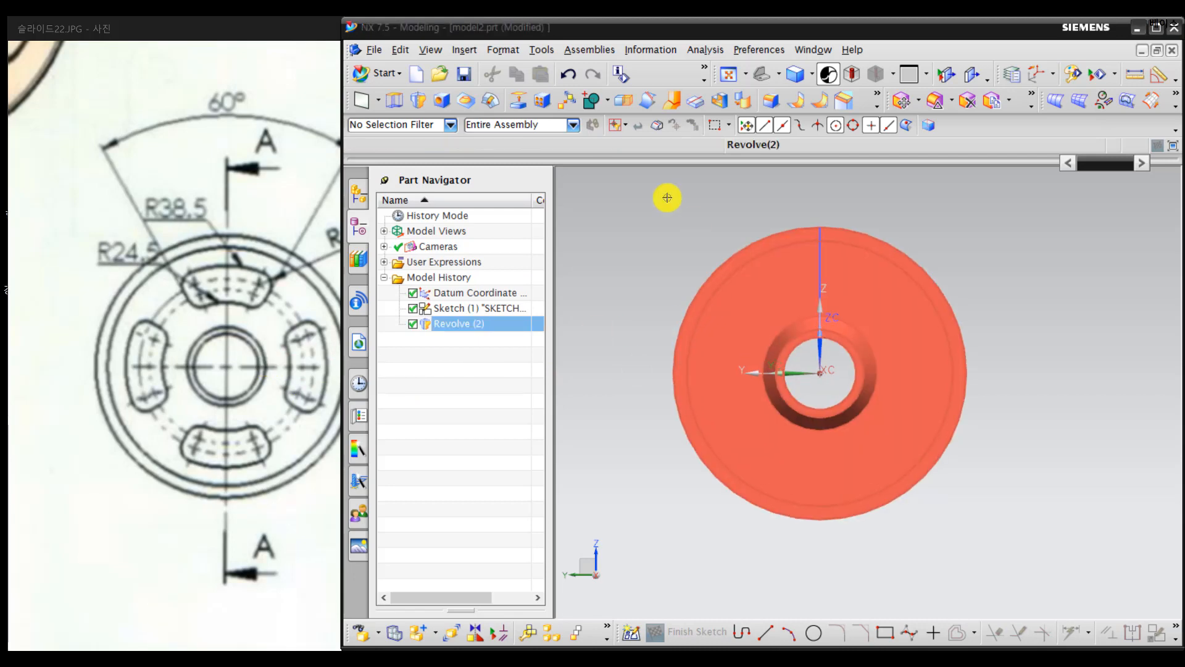
key(Escape)
click(463, 51)
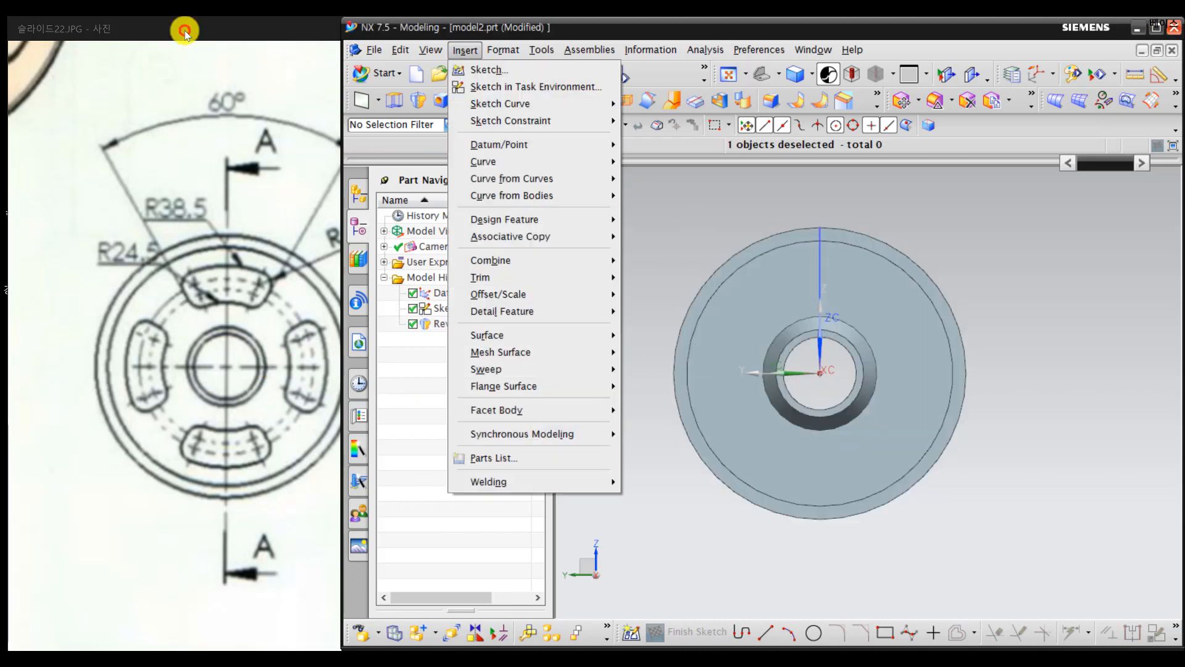
click(470, 86)
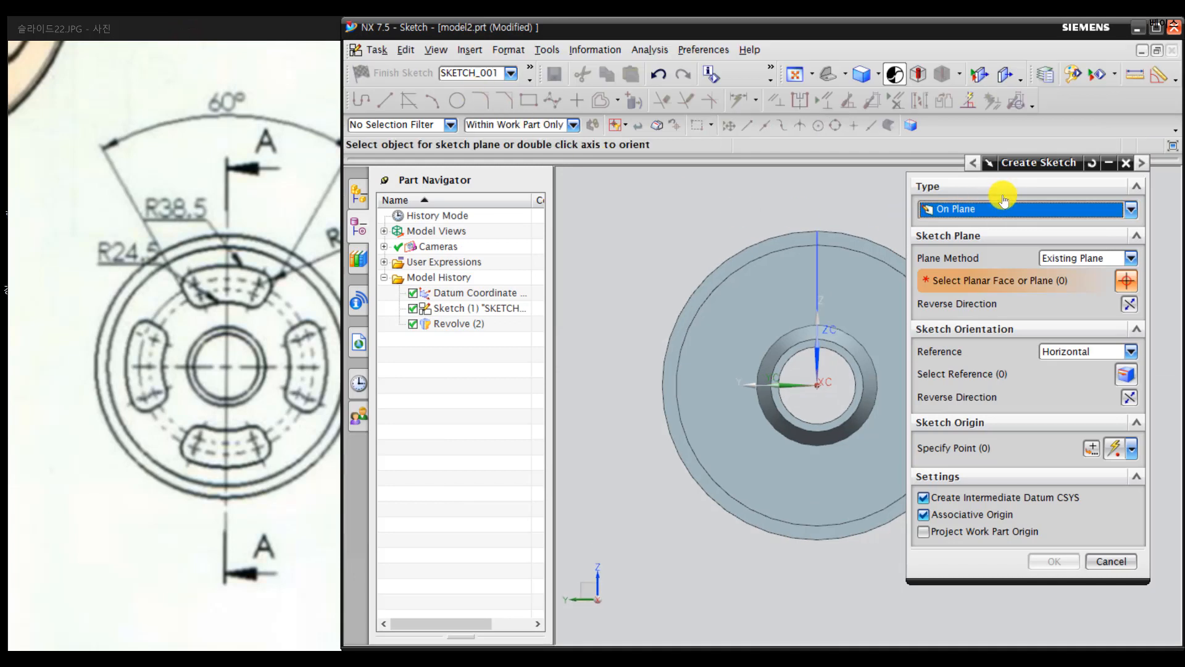
drag(1011, 168, 739, 162)
drag(525, 153, 463, 153)
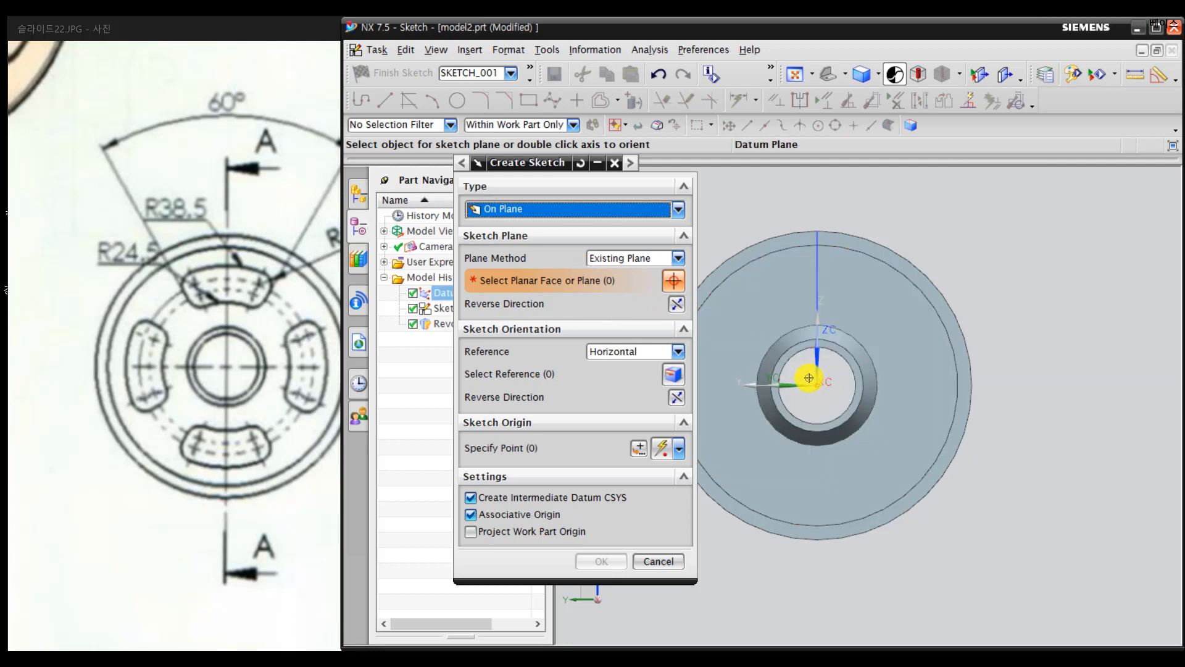
Step: Place the new sketch on the YZ datum plane at the wheel's centre, perpendicular to the wheel axis
middle_drag(827, 390, 794, 436)
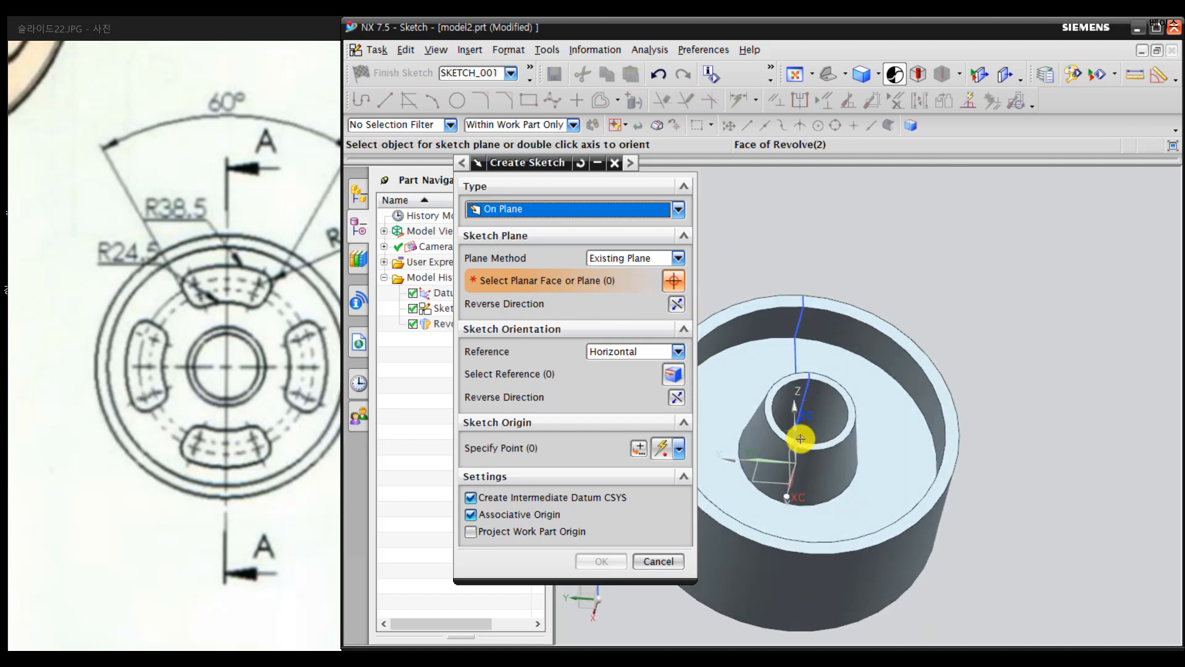
middle_drag(775, 556, 914, 444)
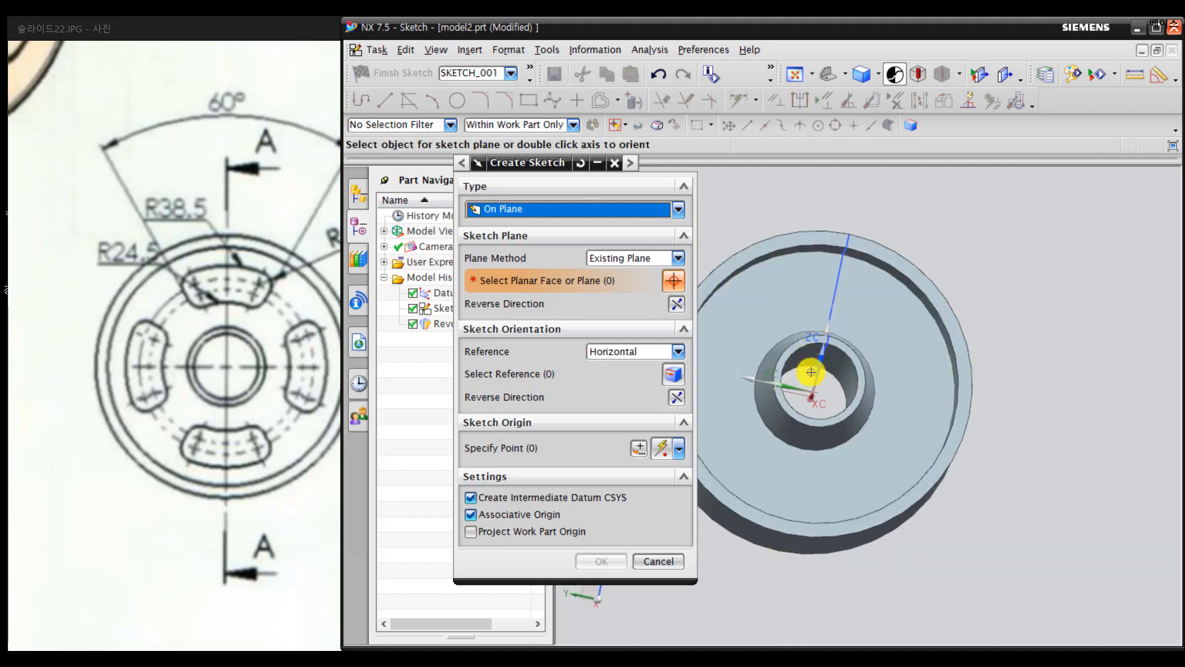
mouse_move(812, 395)
middle_down()
mouse_move(802, 401)
mouse_move(825, 347)
mouse_move(818, 380)
mouse_move(685, 357)
middle_up()
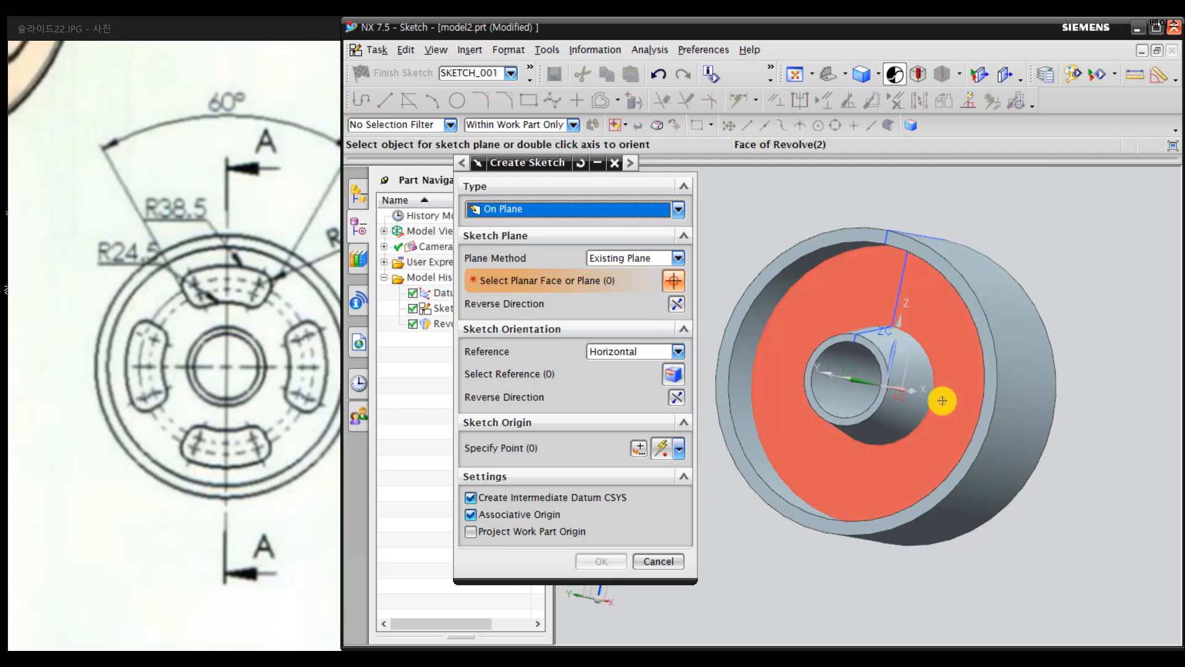
mouse_move(939, 400)
middle_down()
mouse_move(924, 395)
mouse_move(939, 383)
mouse_move(928, 397)
mouse_move(841, 390)
middle_up()
right_drag(1056, 320, 1038, 320)
mouse_move(822, 384)
middle_down()
mouse_move(821, 394)
mouse_move(857, 391)
mouse_move(861, 368)
mouse_move(841, 370)
mouse_move(841, 397)
mouse_move(905, 389)
mouse_move(861, 389)
middle_up()
click(797, 330)
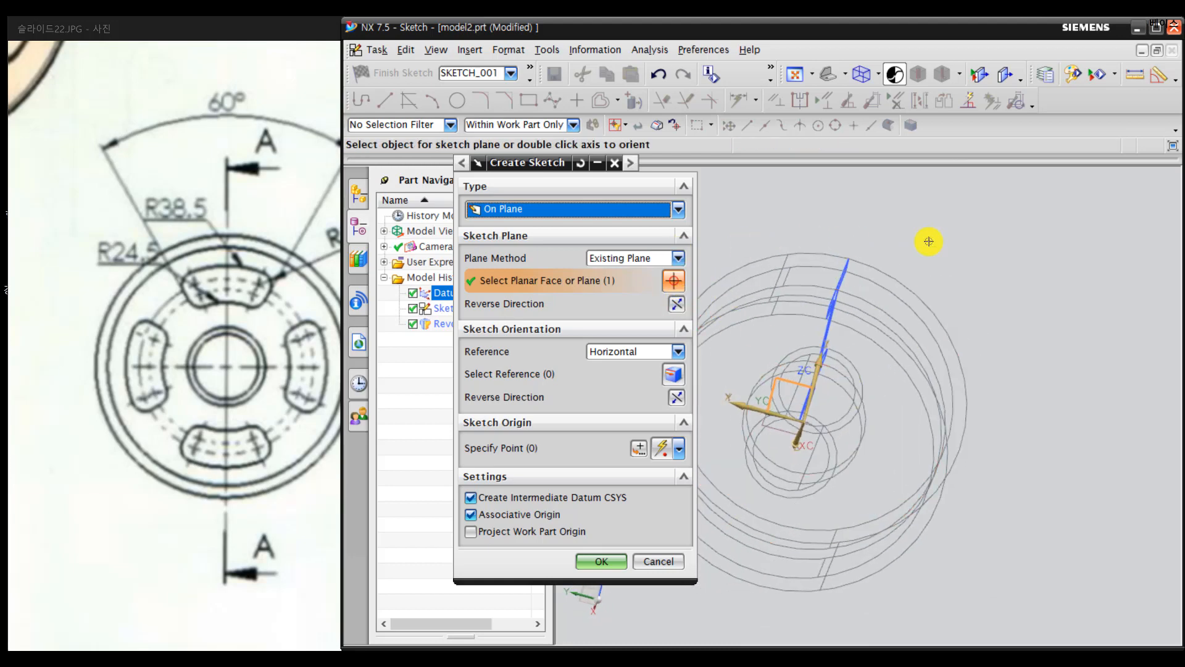
mouse_move(968, 239)
right_down()
mouse_move(970, 225)
mouse_move(887, 303)
right_up()
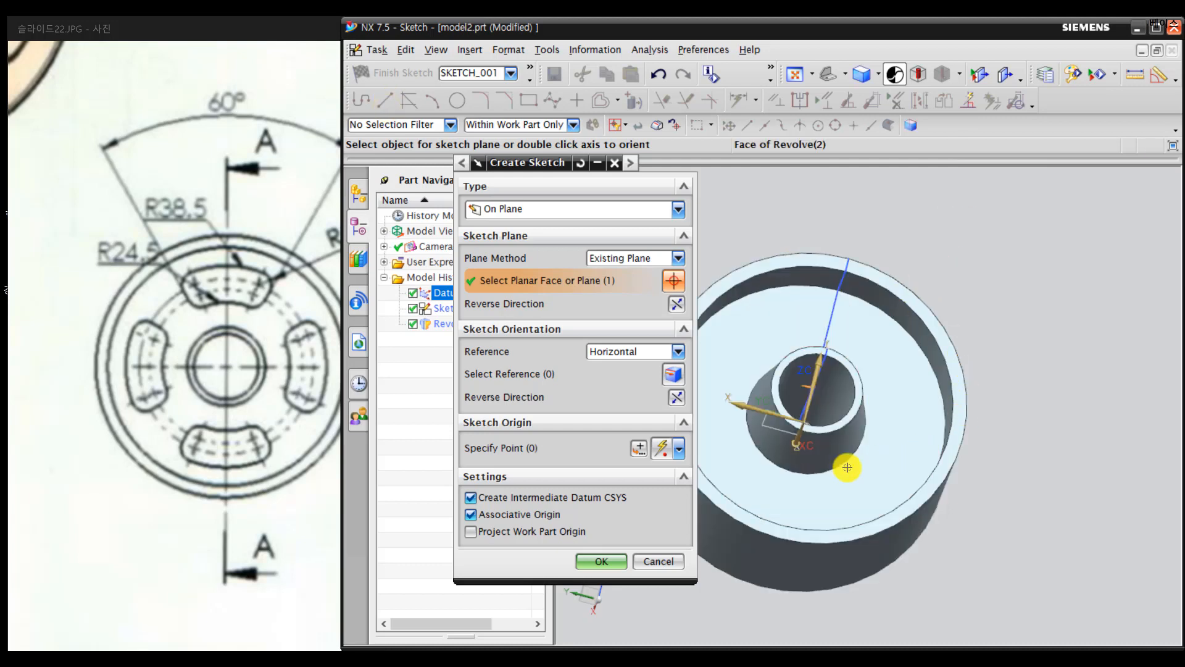
middle_drag(816, 416, 822, 391)
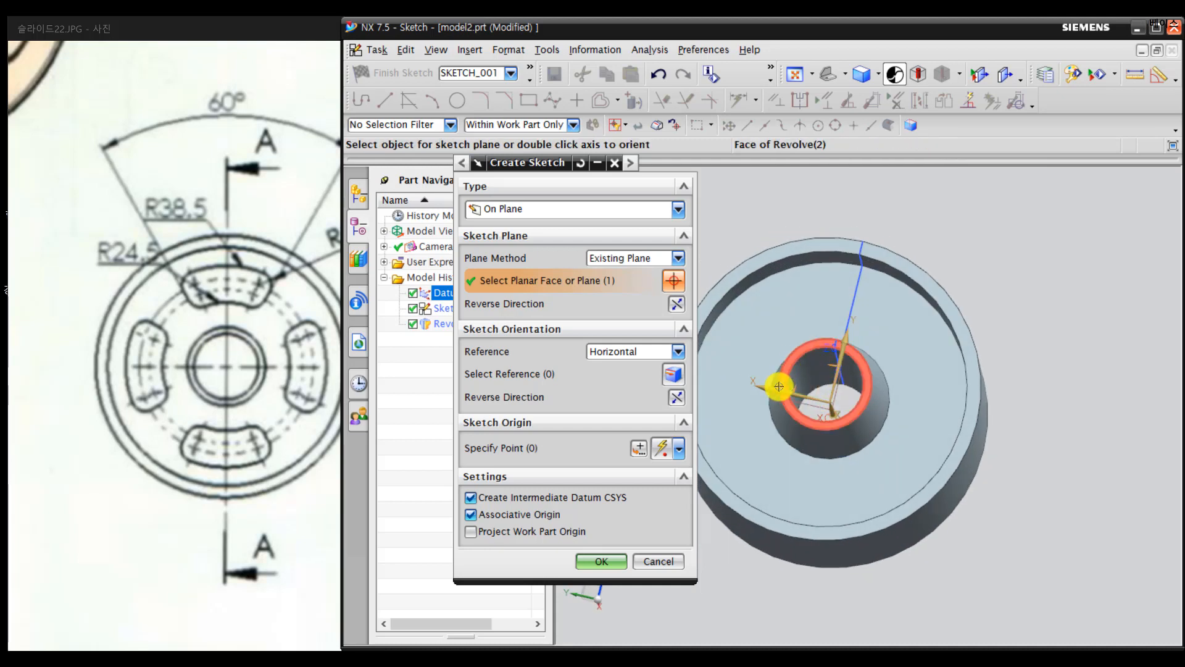
click(740, 347)
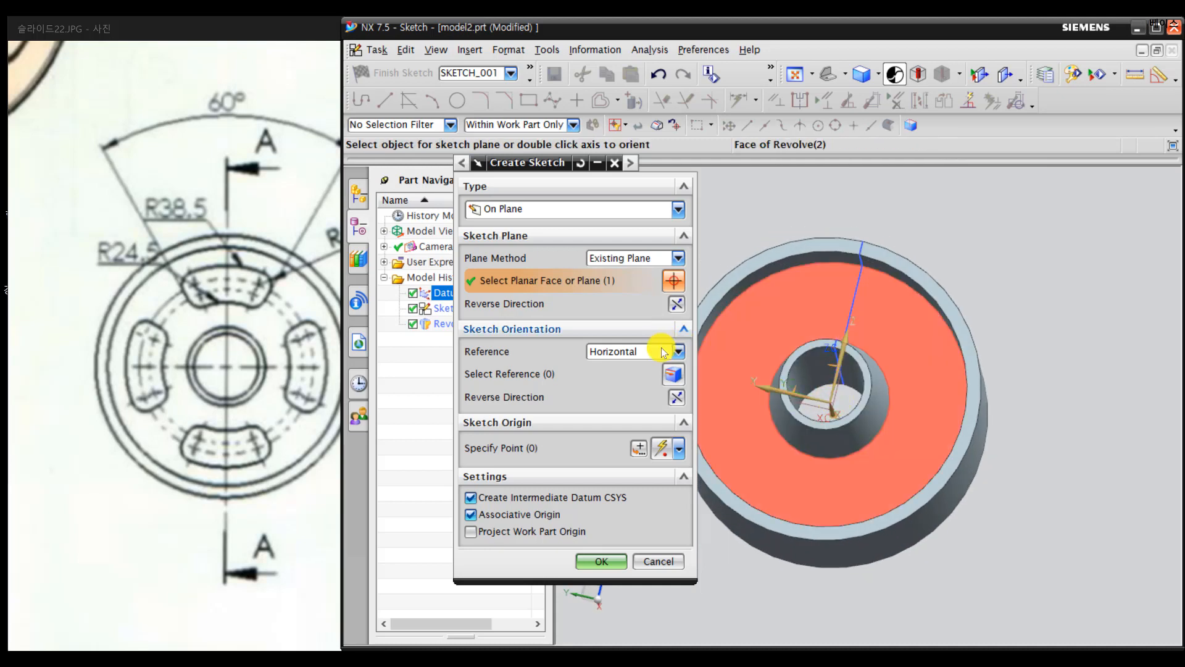
click(601, 561)
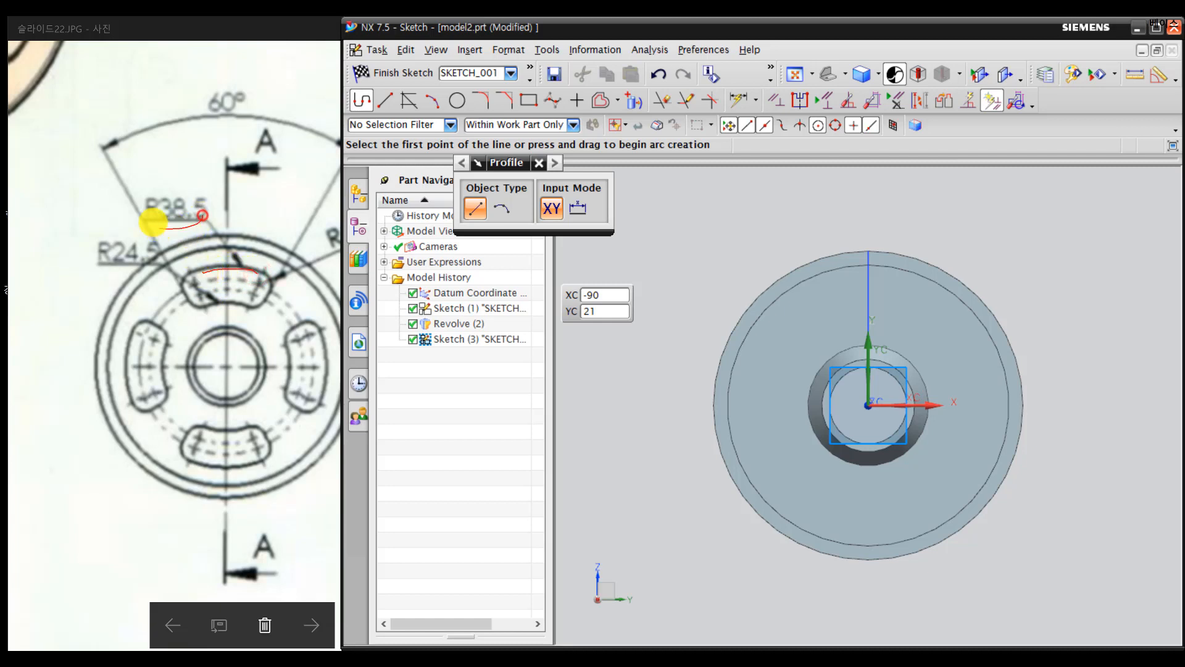
Step: Examine the upper slot in the reference drawing for its outer and inner arc radii, angular span and rounded corners
drag(152, 222, 201, 212)
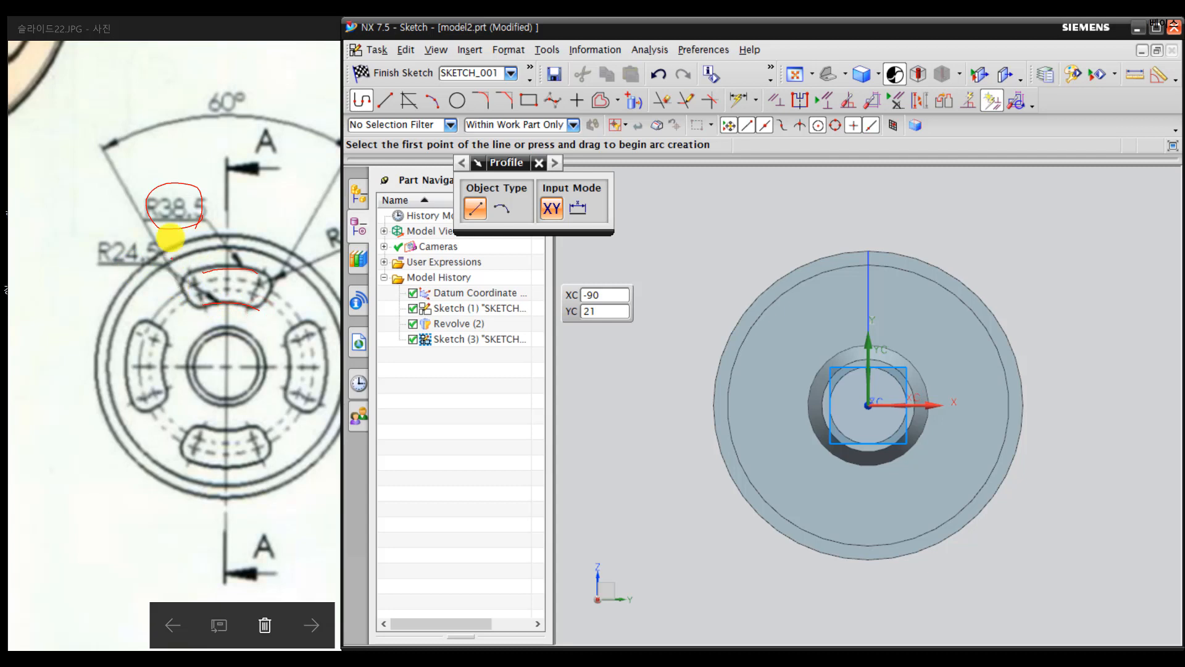
drag(112, 152, 165, 301)
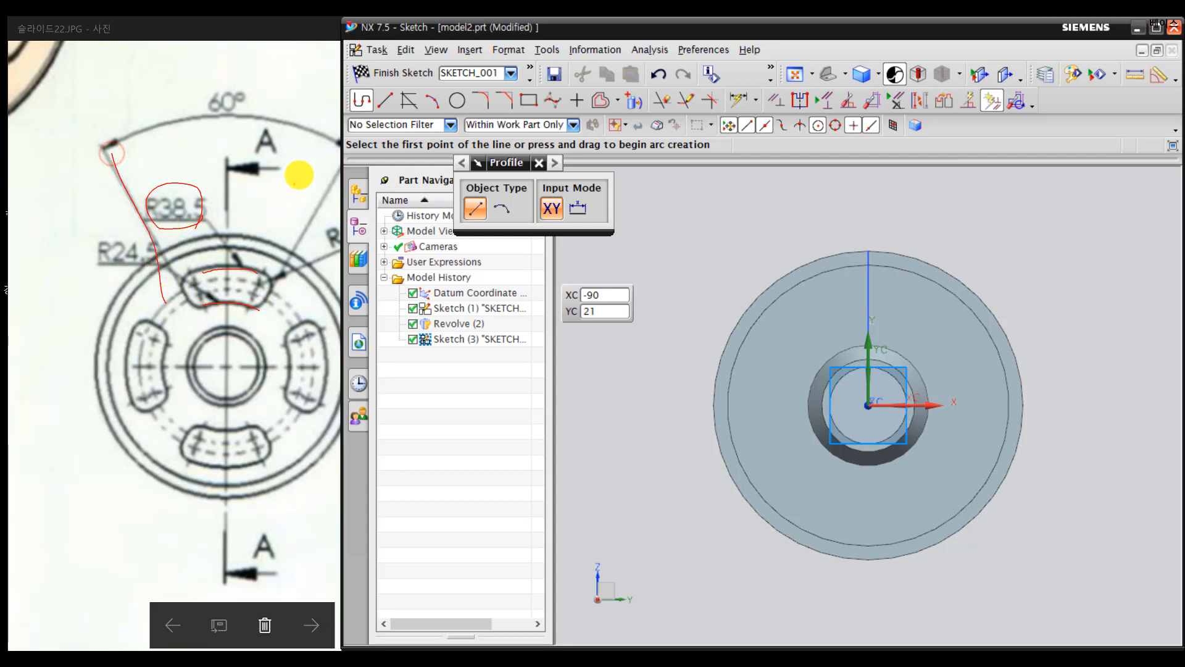
drag(319, 170, 272, 289)
mouse_move(237, 113)
mouse_down()
mouse_move(233, 132)
mouse_move(256, 80)
mouse_move(251, 127)
mouse_up()
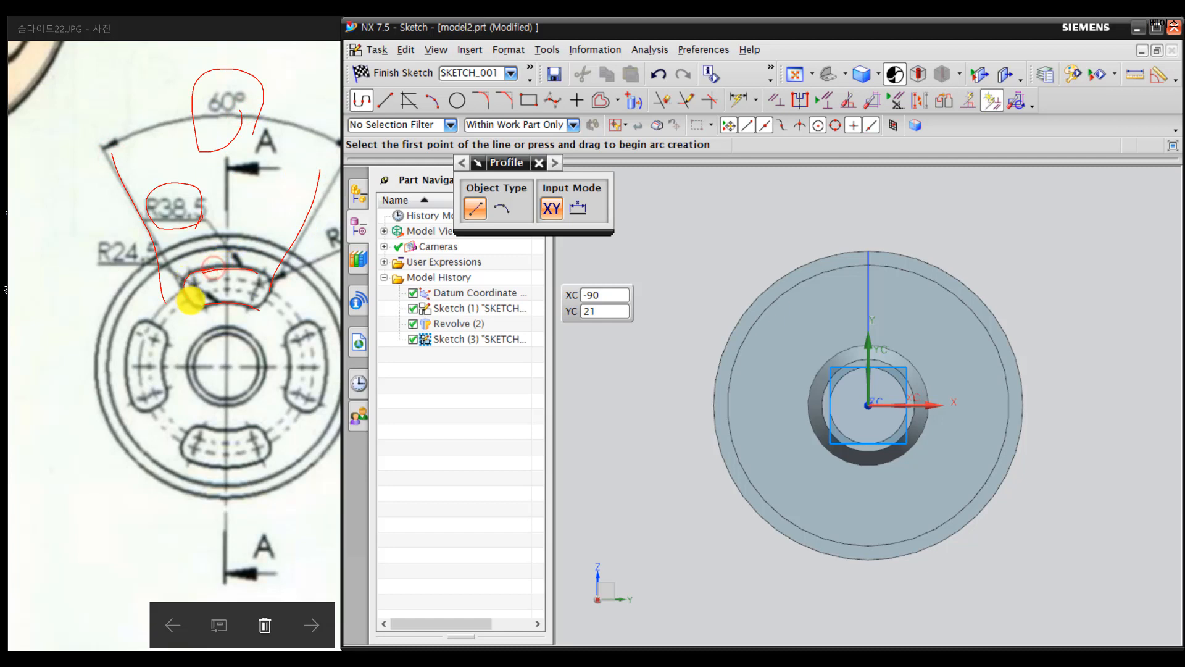
drag(230, 300, 266, 291)
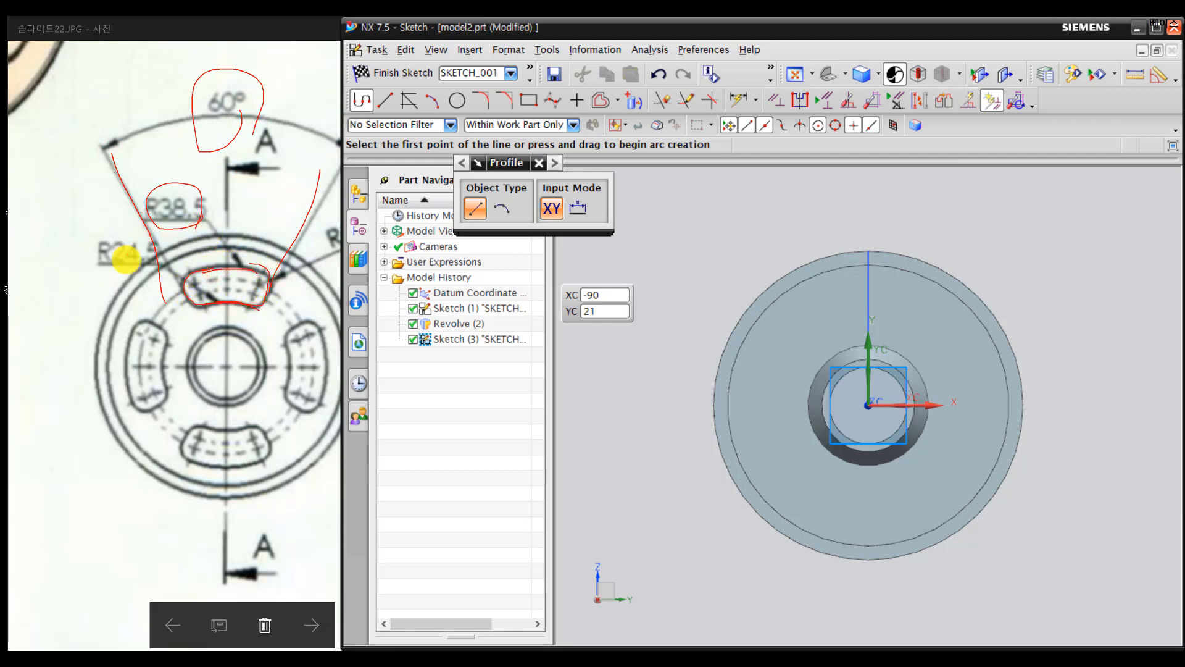
mouse_move(97, 277)
mouse_down()
mouse_move(164, 232)
mouse_move(156, 279)
mouse_up()
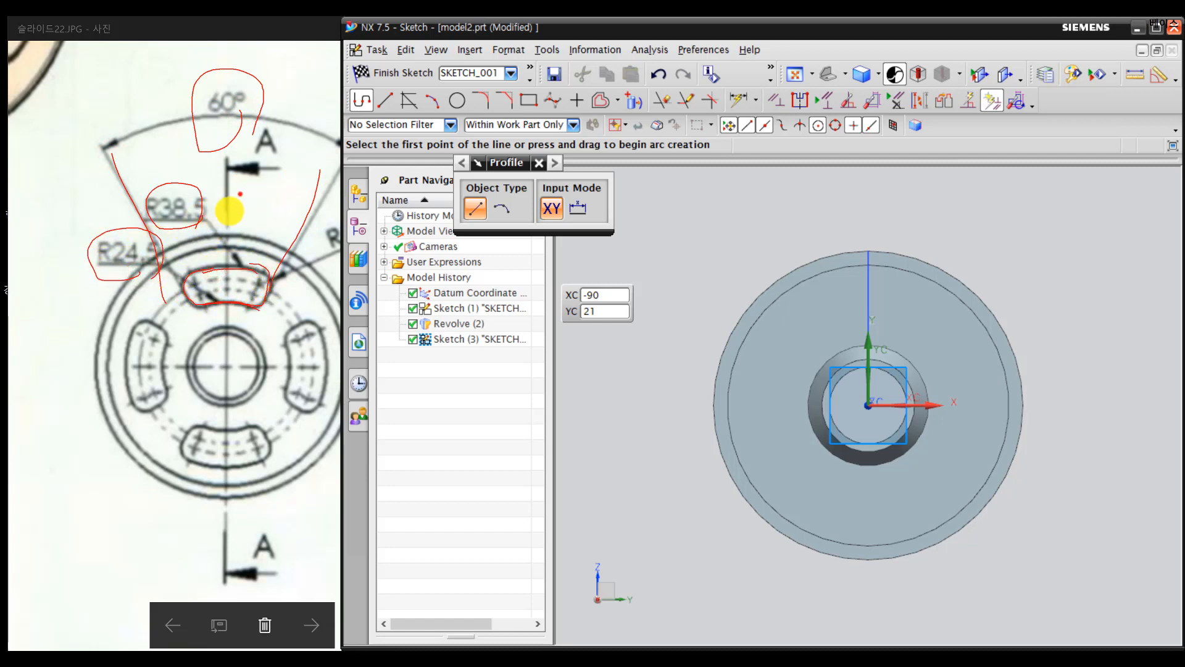
drag(229, 211, 213, 232)
mouse_move(215, 213)
mouse_down()
mouse_move(236, 232)
mouse_move(264, 227)
mouse_up()
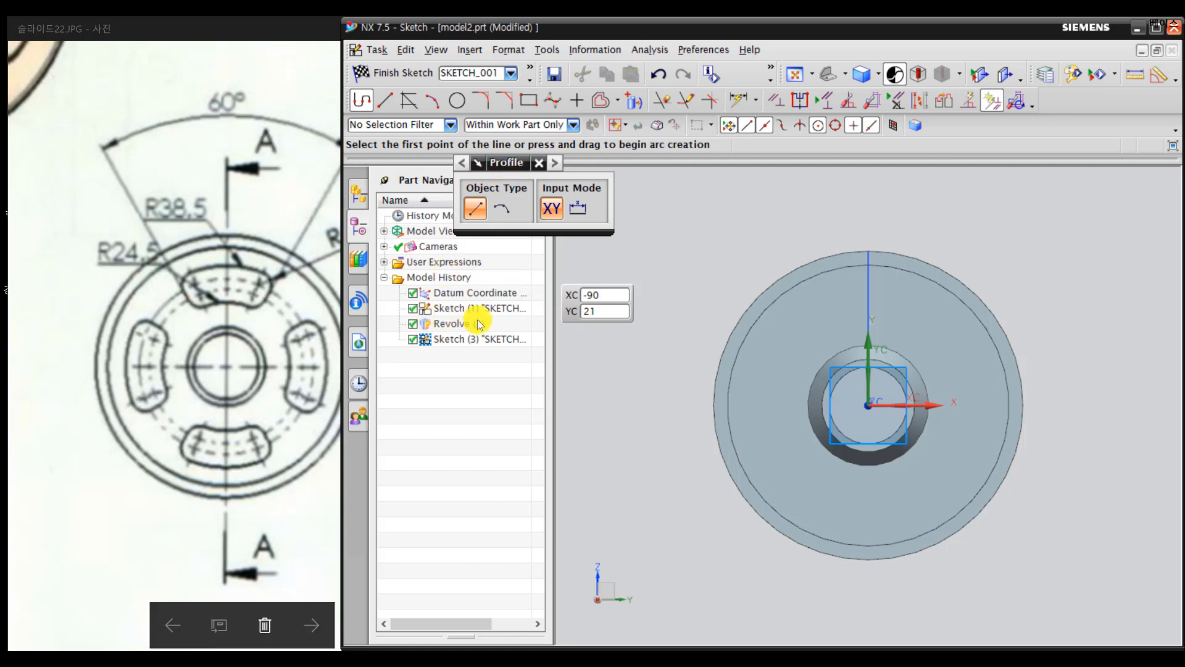
Step: Sketch two concentric circles centred on the origin, the outer about 77 mm and the inner about 54 mm in diameter
click(456, 100)
click(870, 406)
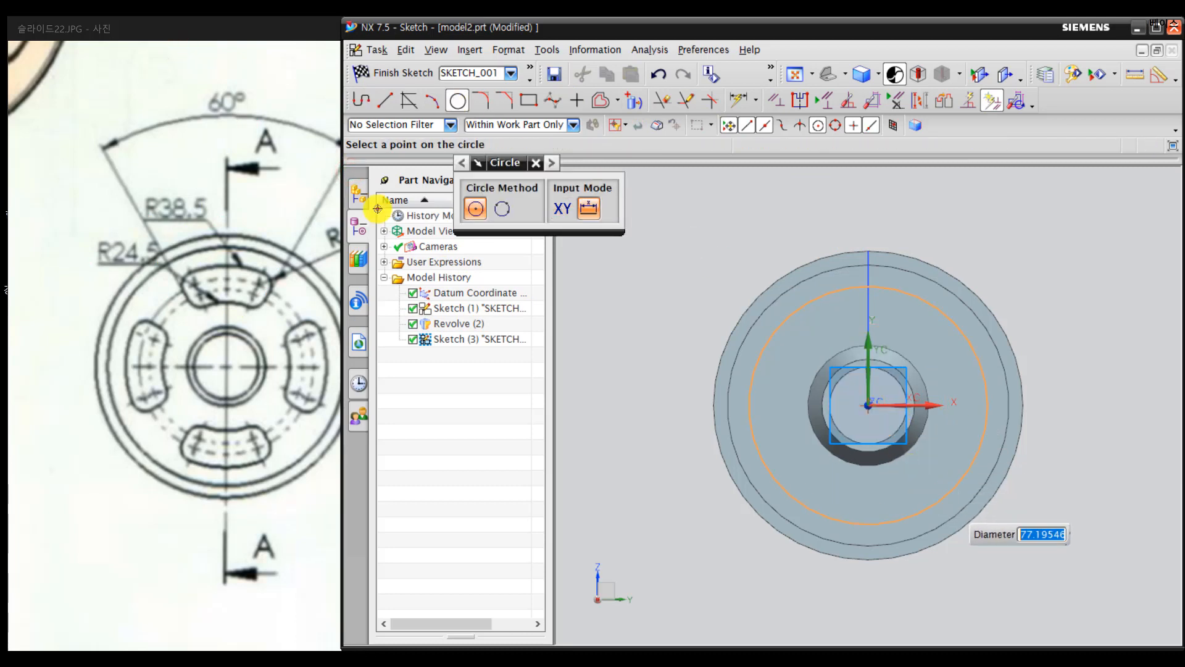
key(Return)
click(868, 406)
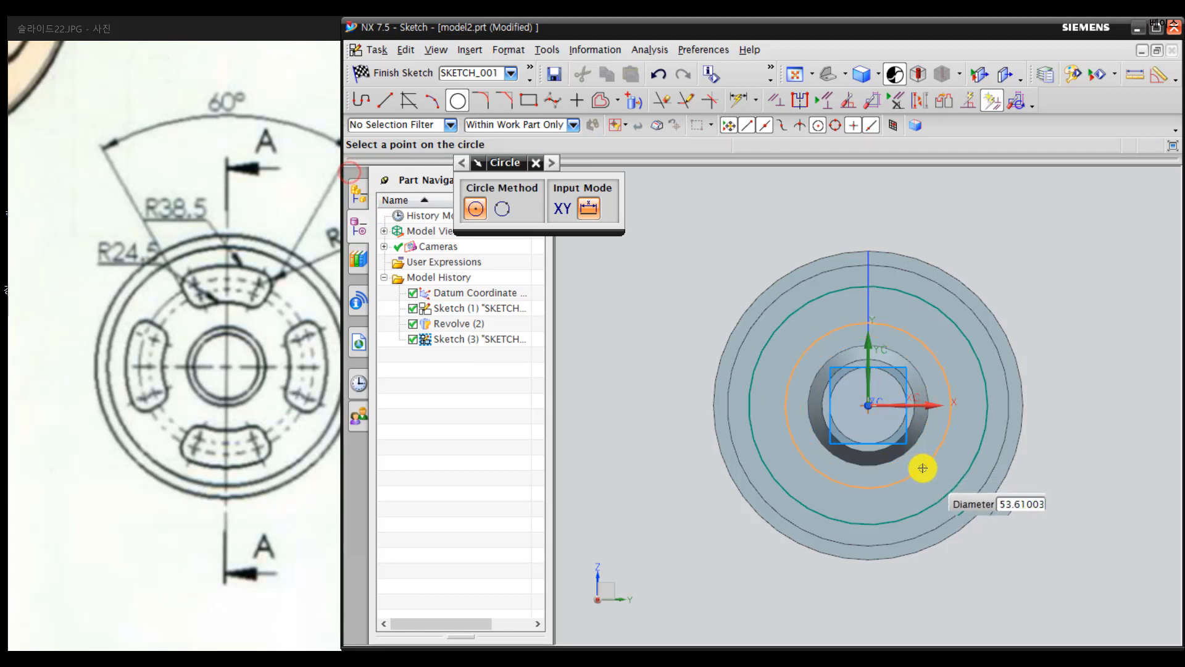
key(Return)
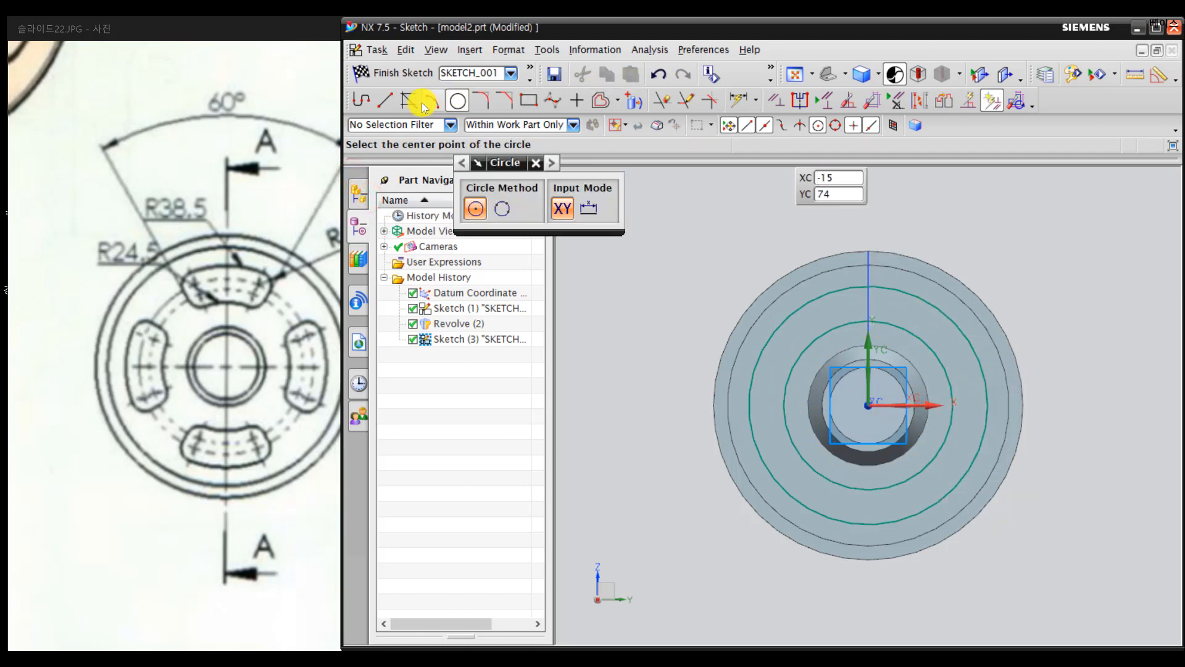
Step: Sketch two slanted lines from the wheel's centre, one up to each side of the vertical axis, ending beyond the outer rim
click(385, 100)
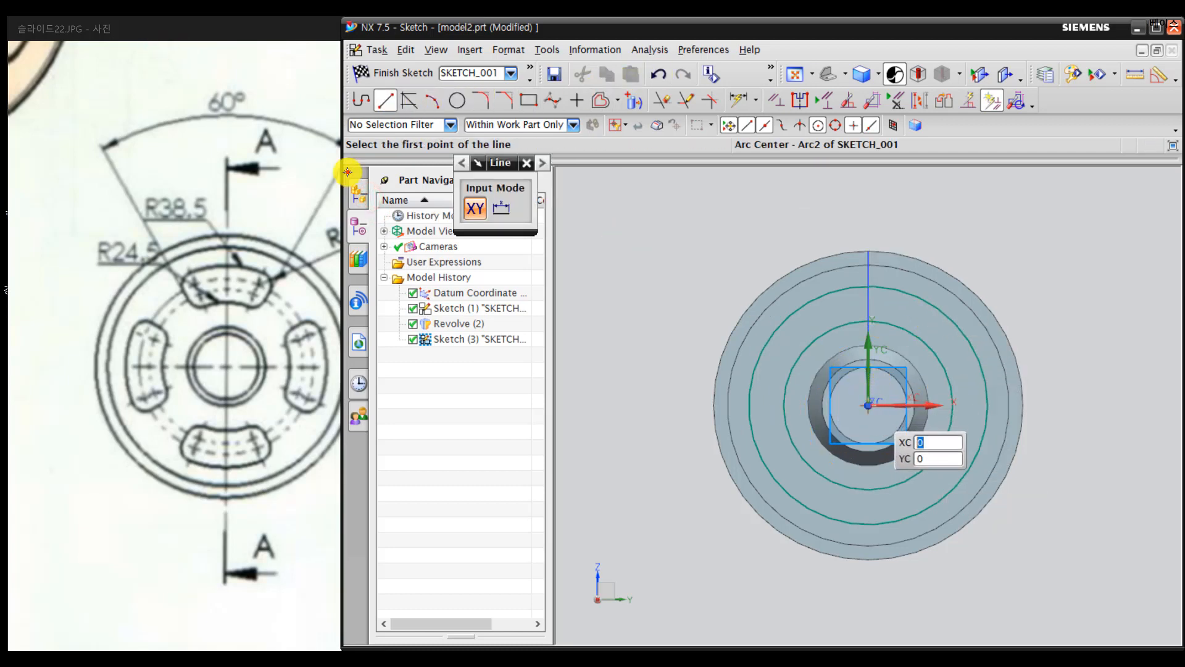
click(868, 405)
click(726, 204)
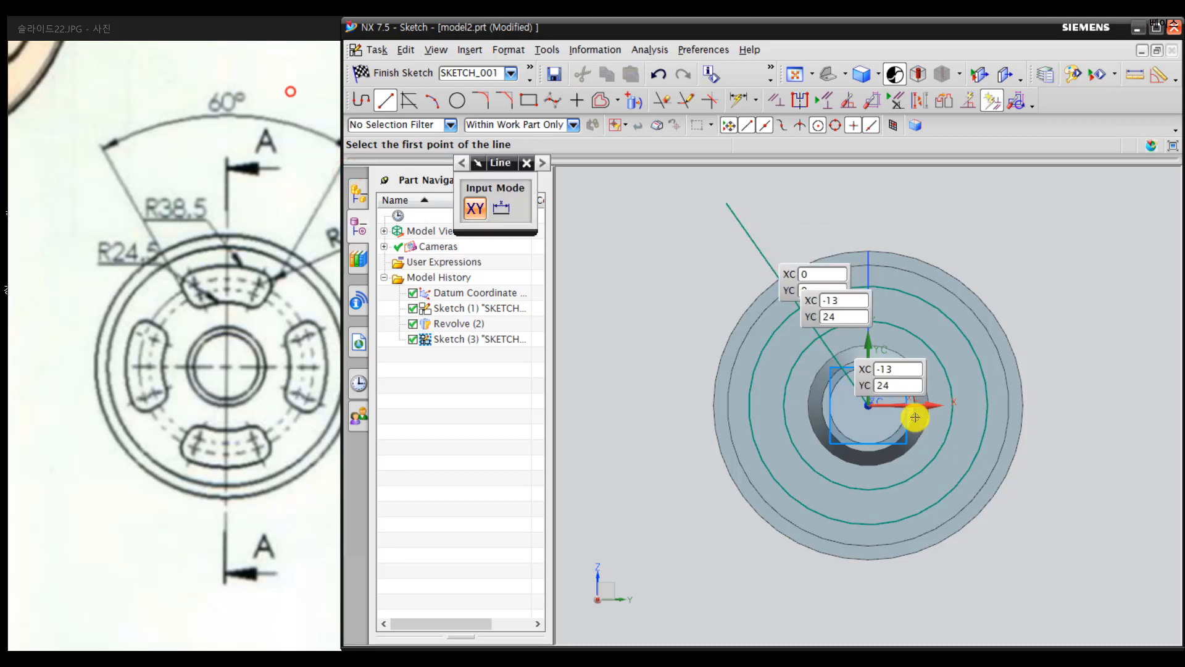
click(867, 406)
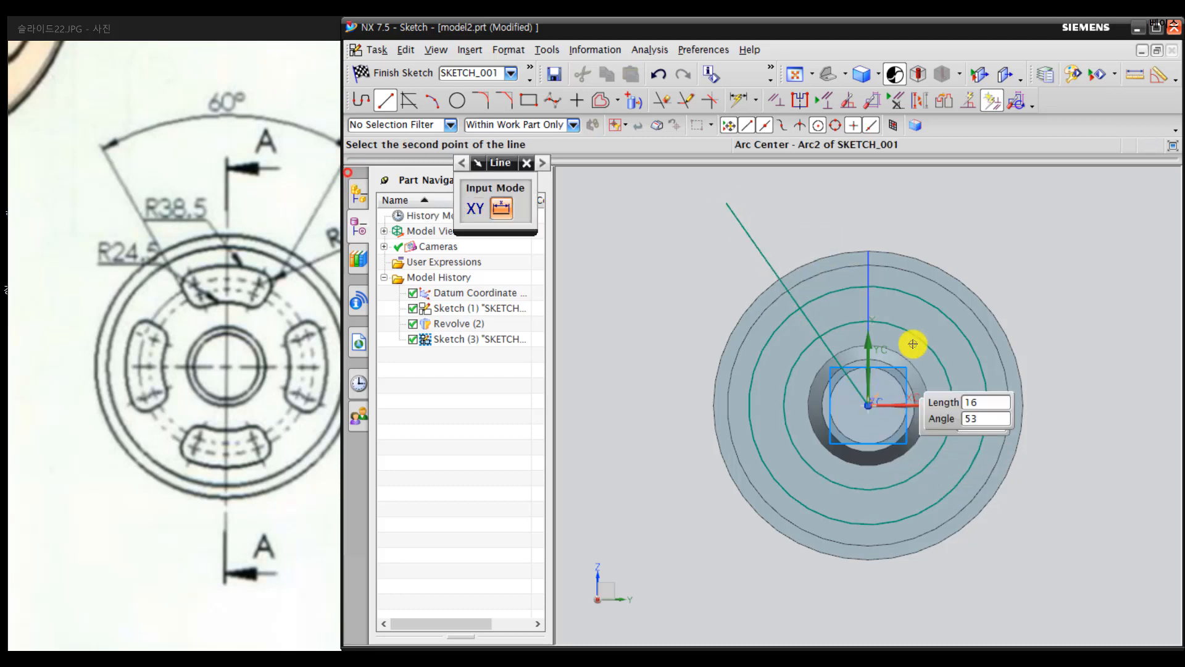
click(988, 221)
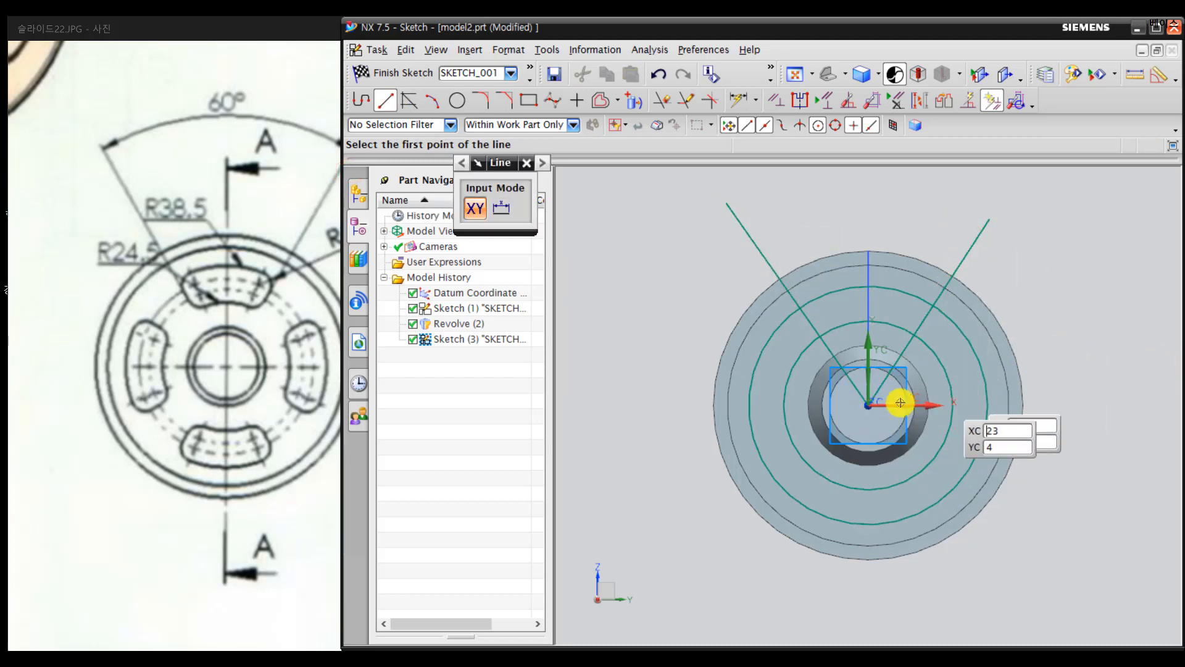
click(869, 405)
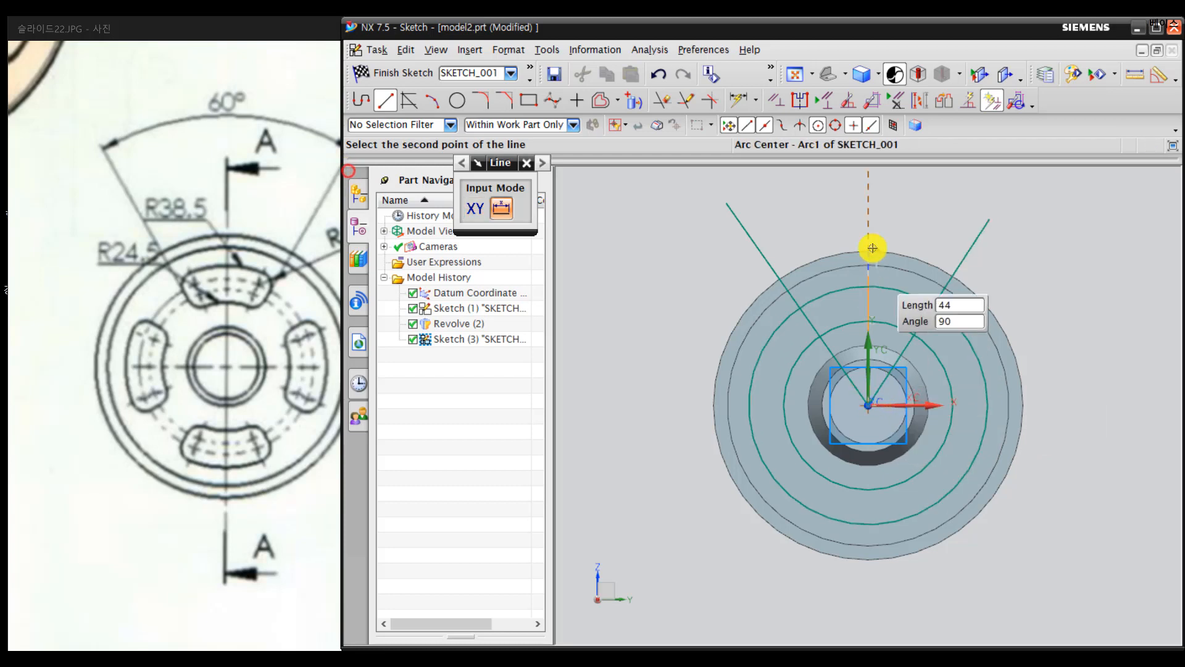
click(876, 207)
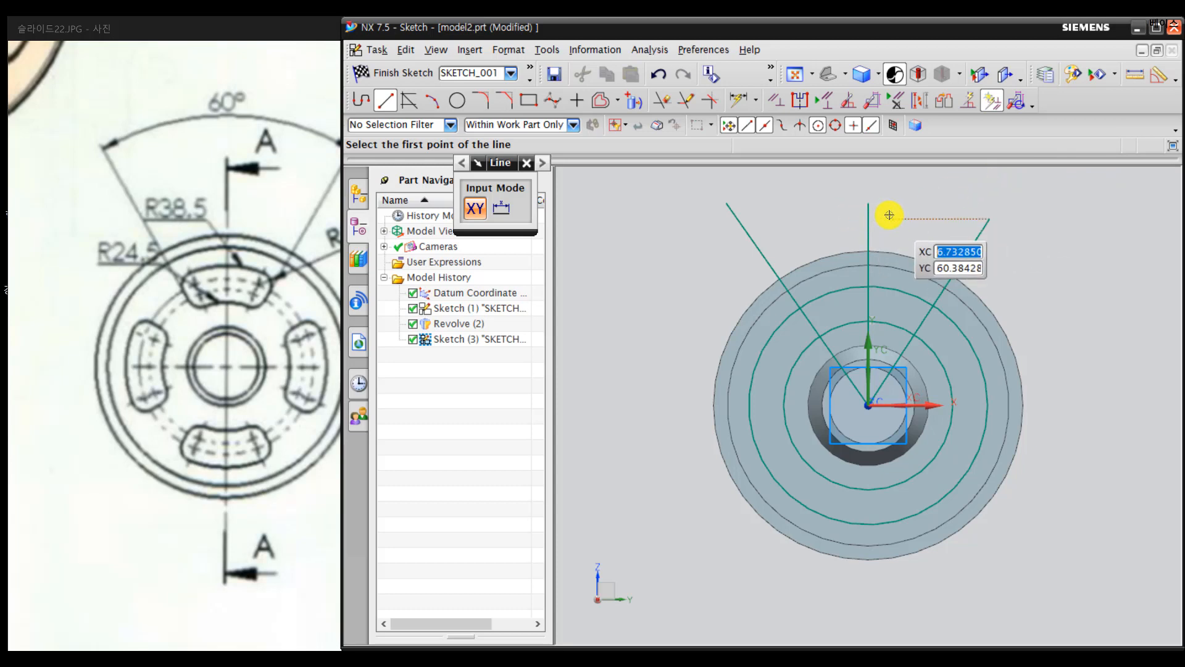
key(Escape)
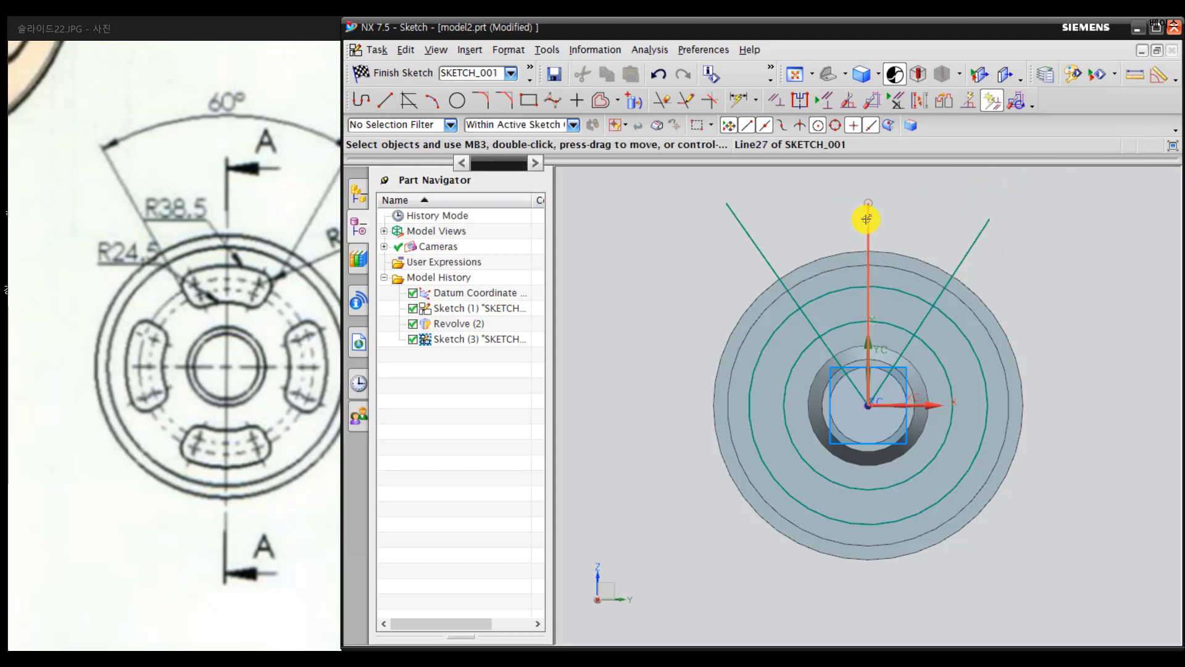
click(867, 219)
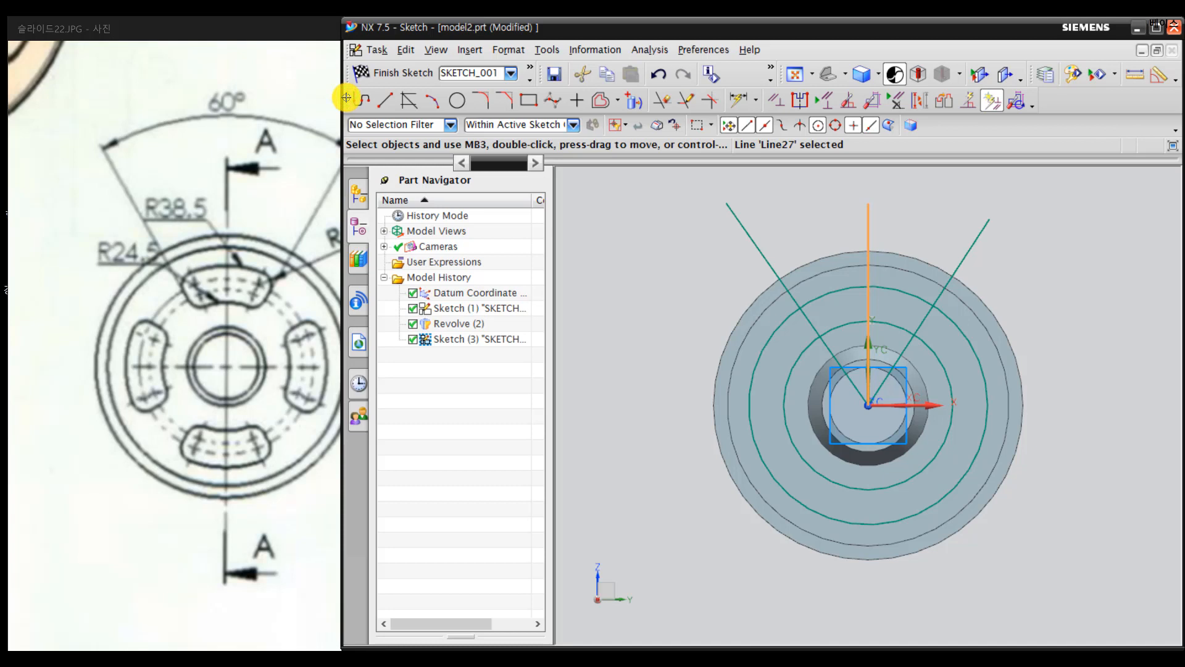
key(Delete)
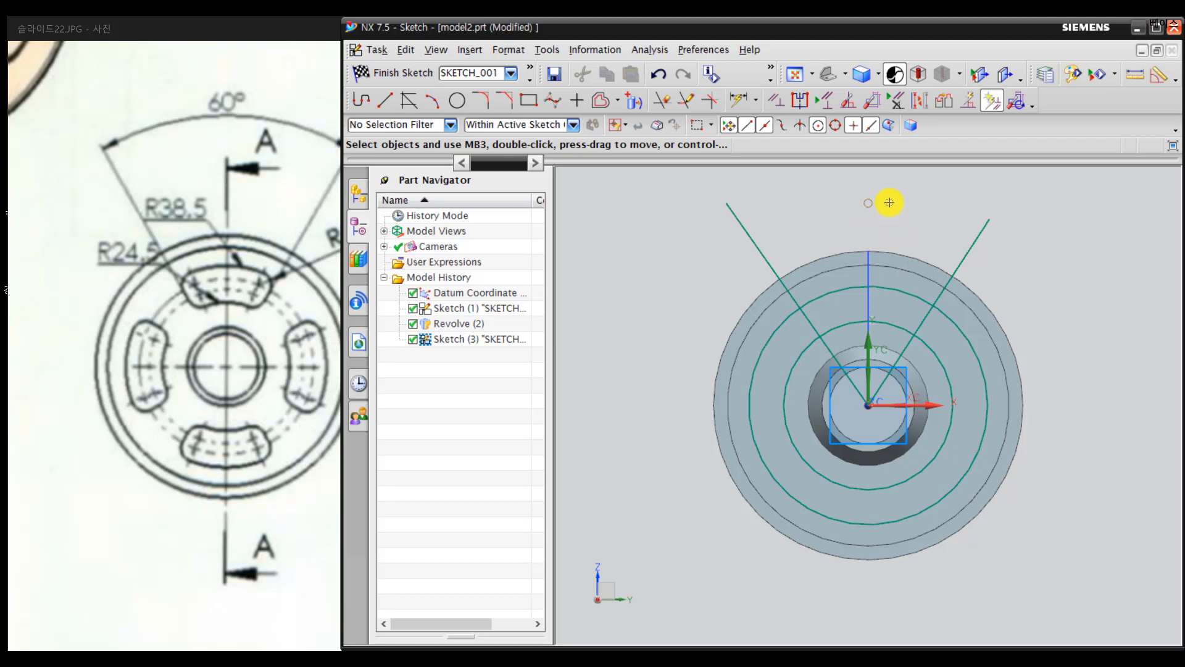
Step: Dimension the two concentric circles' diameters, setting the outer to 38.5*2 and the inner to 24.5*2 mm
click(738, 99)
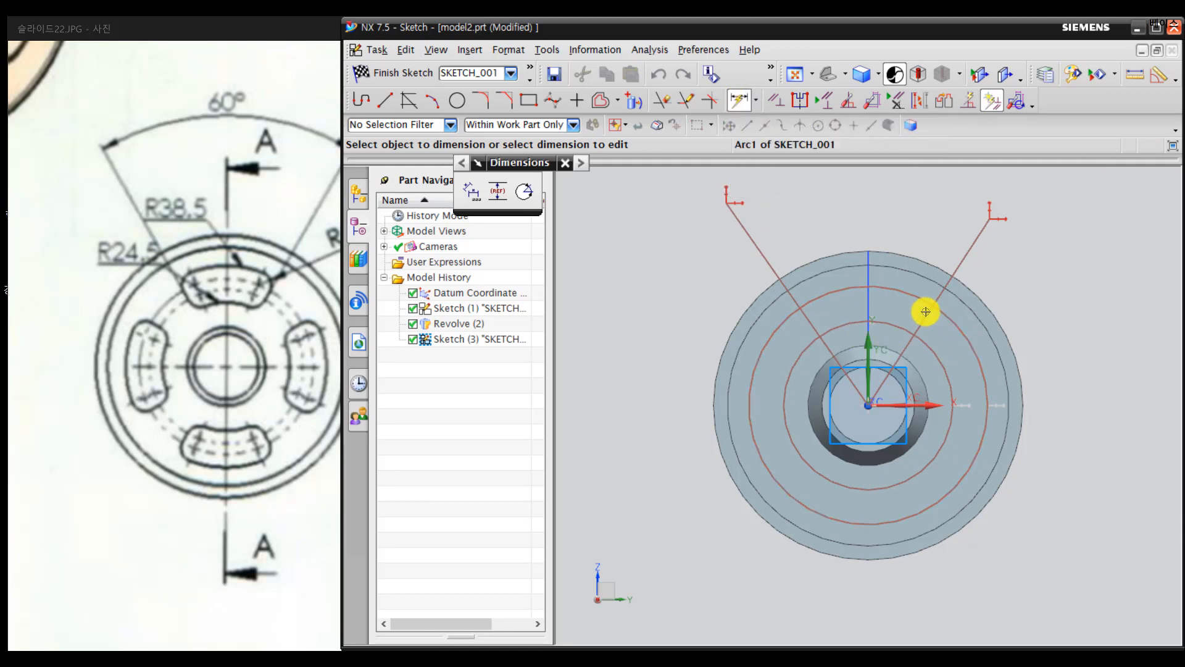
click(911, 298)
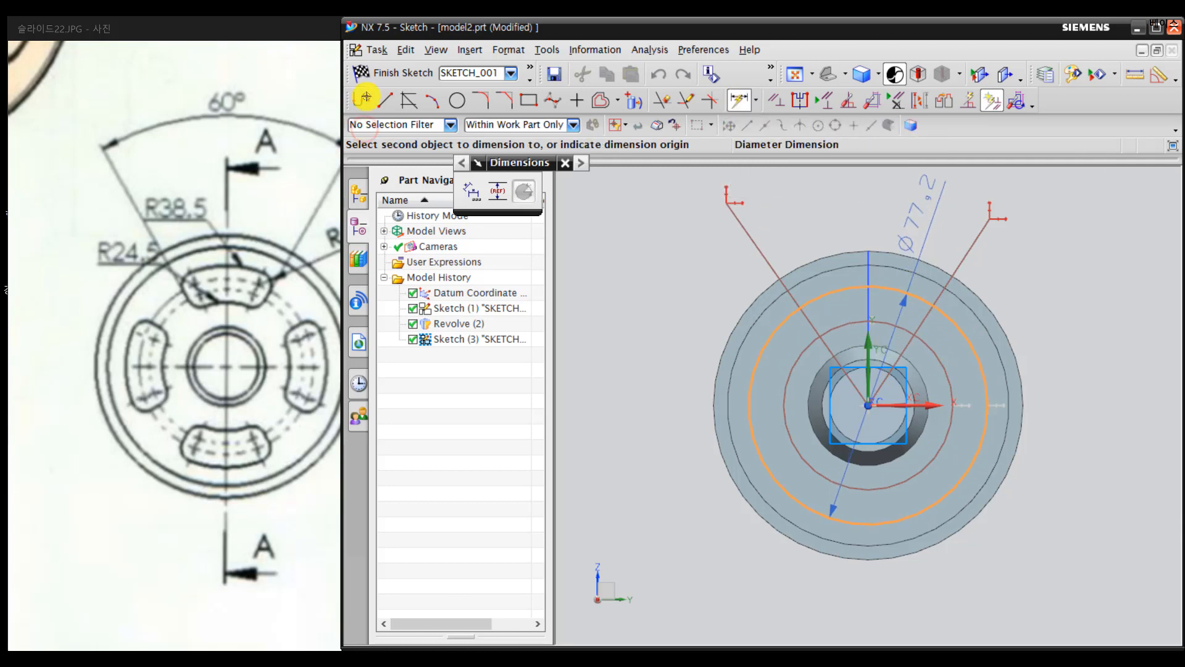
click(920, 216)
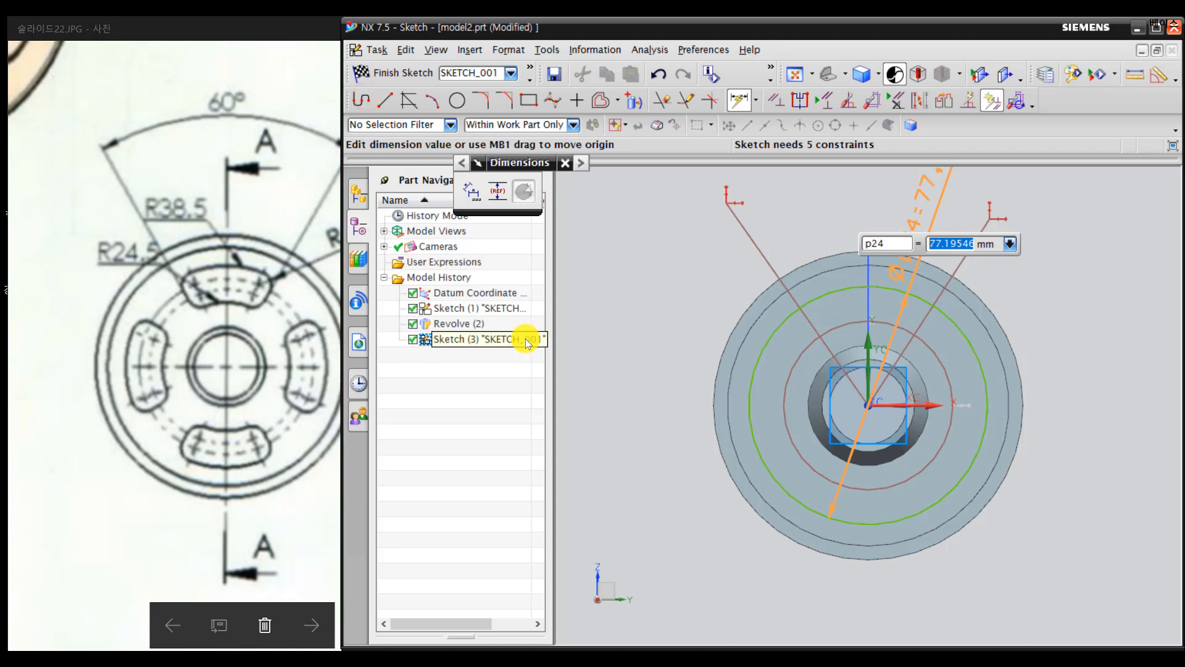
text(38.5*2)
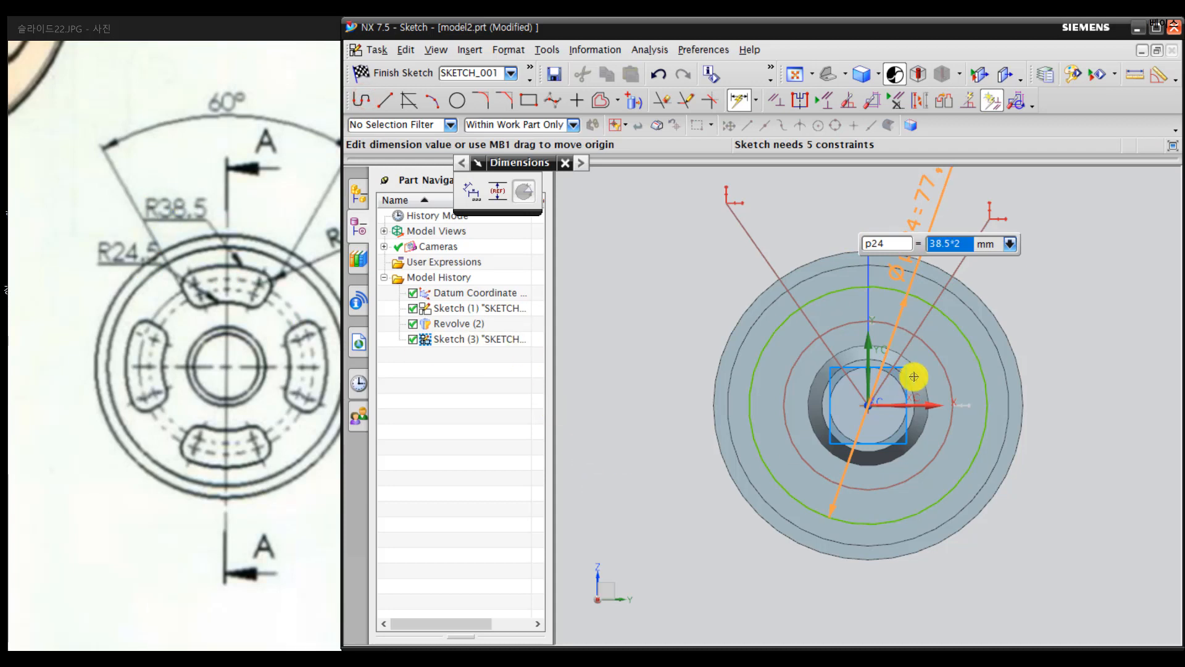
click(951, 347)
click(1070, 309)
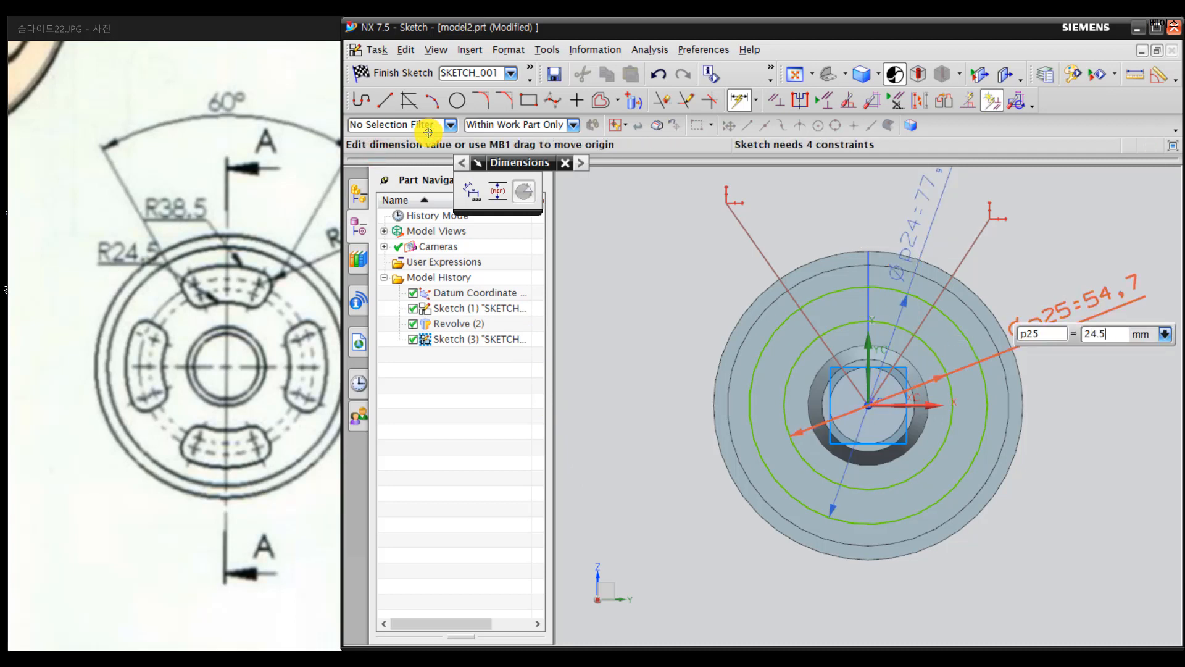
text(24.5*2)
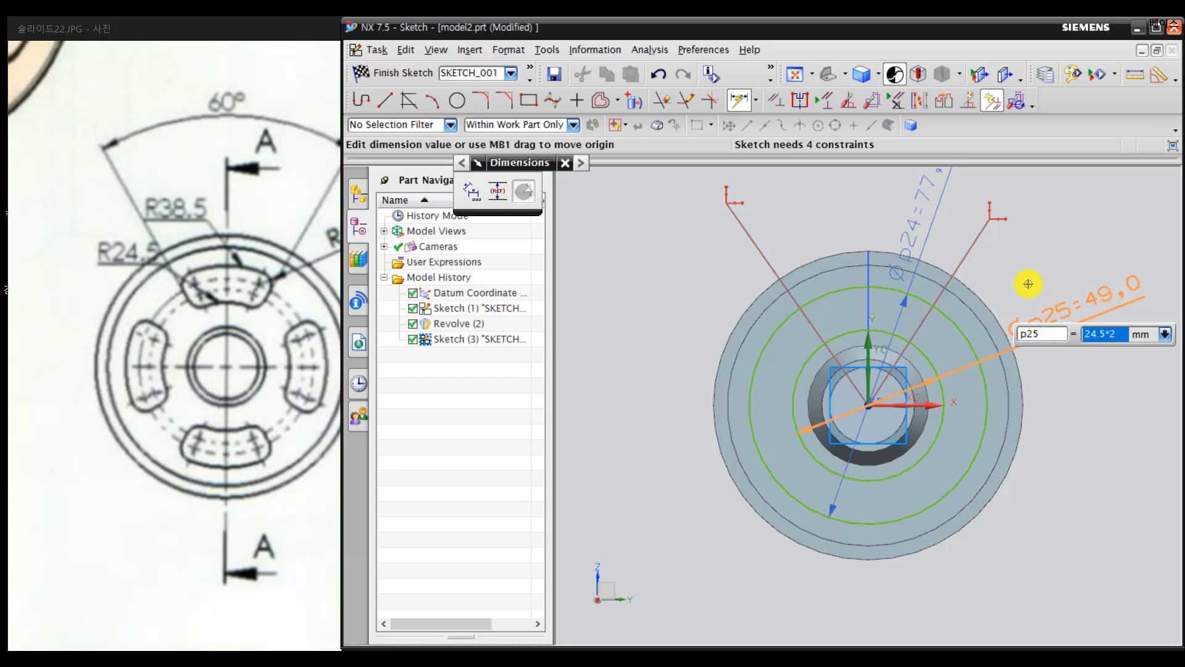
Step: Add an angular dimension between the two slanted lines and set it to 60 degrees
click(935, 296)
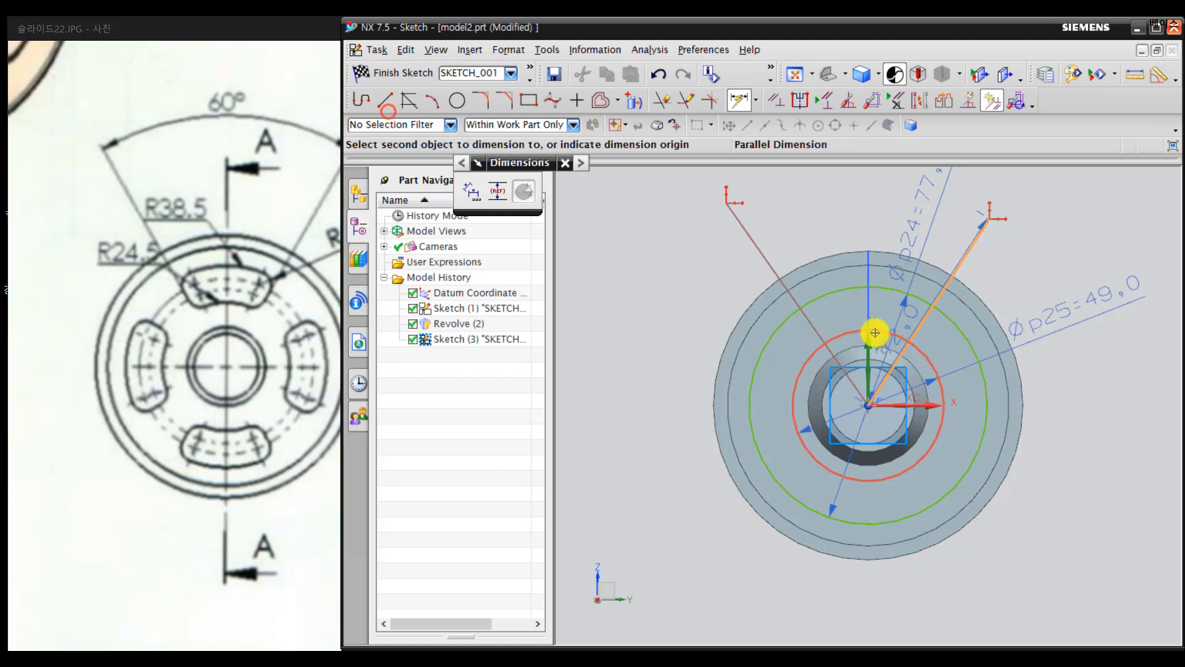
click(777, 273)
click(815, 210)
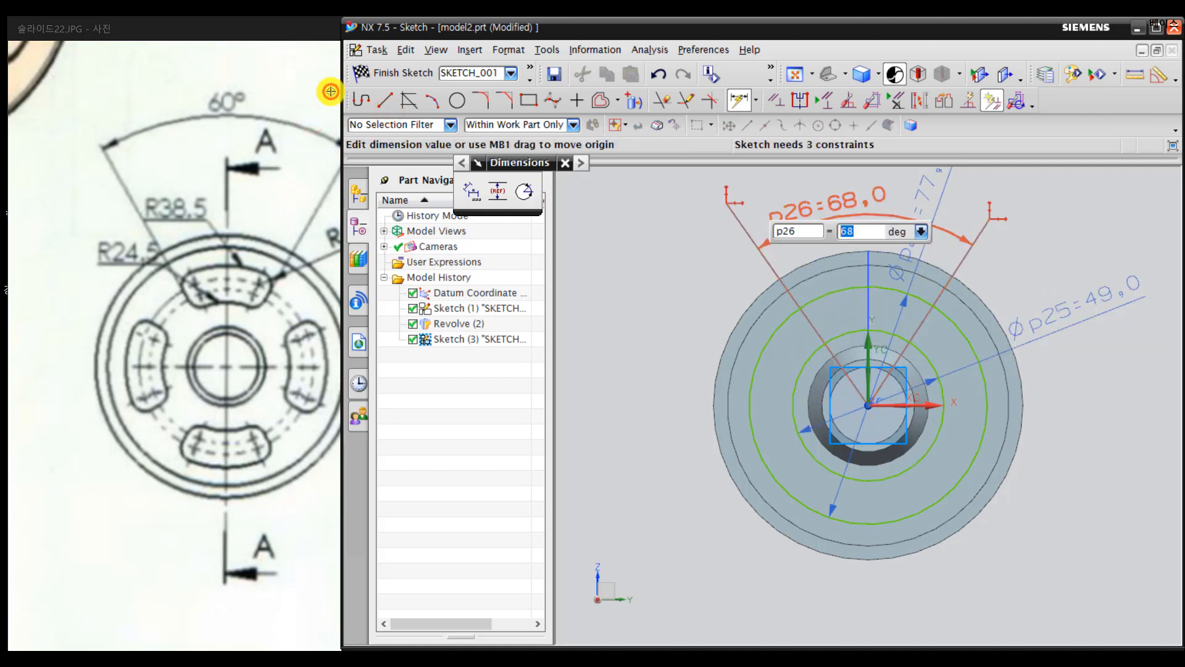
text(60)
key(Return)
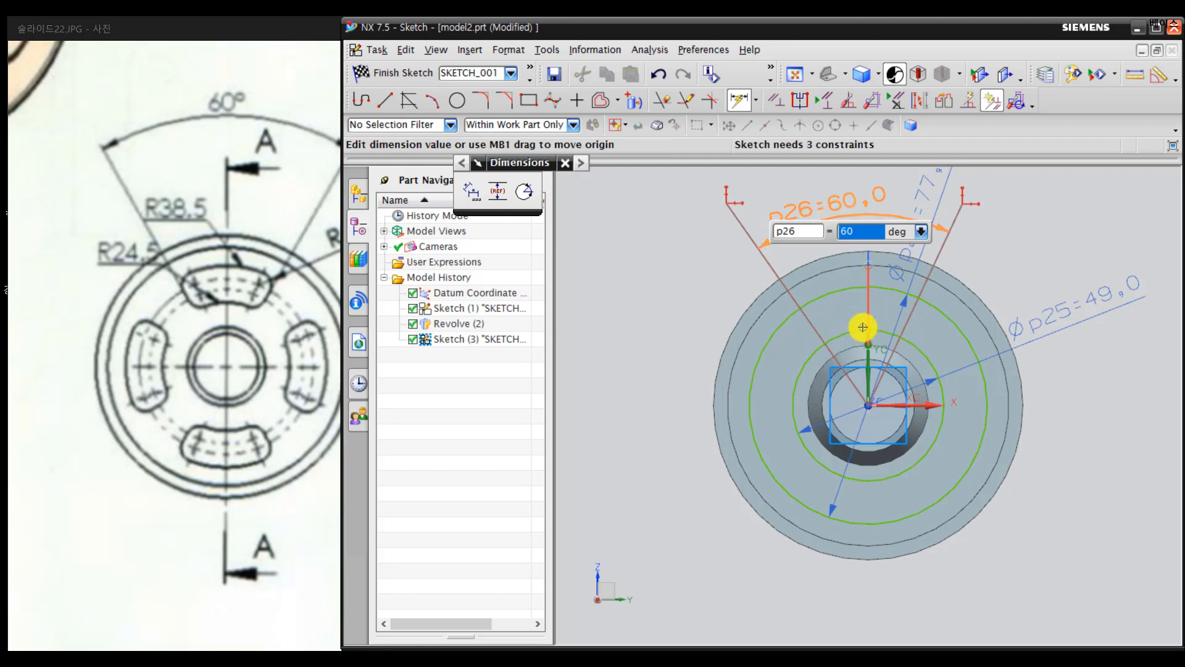
click(852, 339)
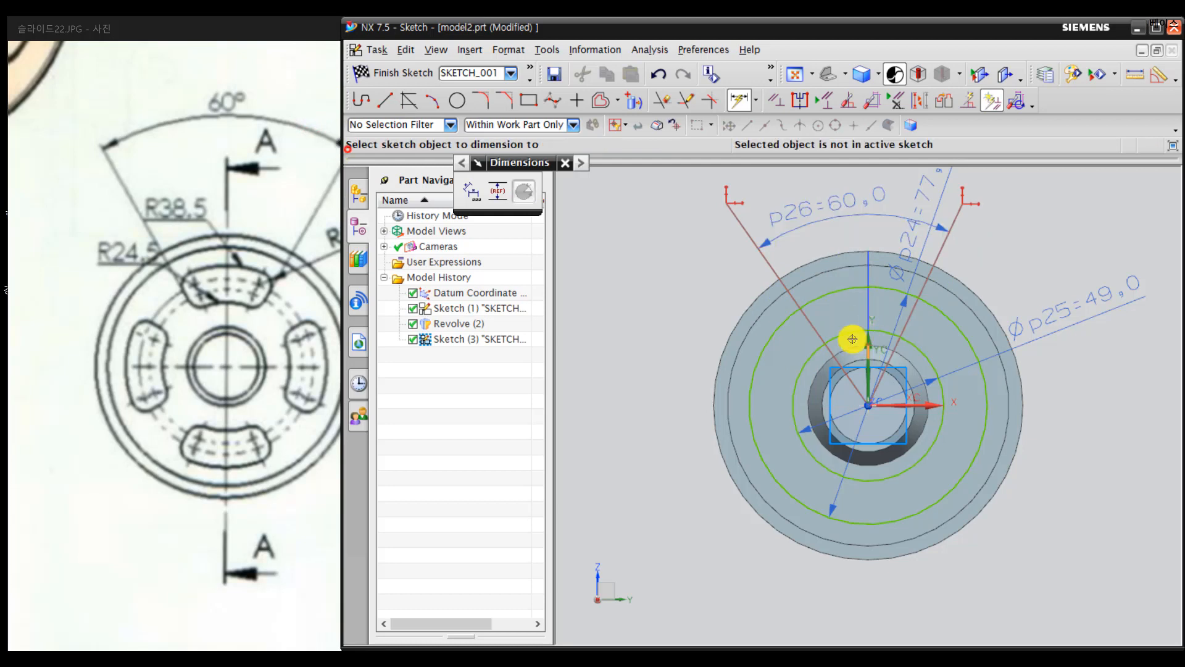
click(812, 323)
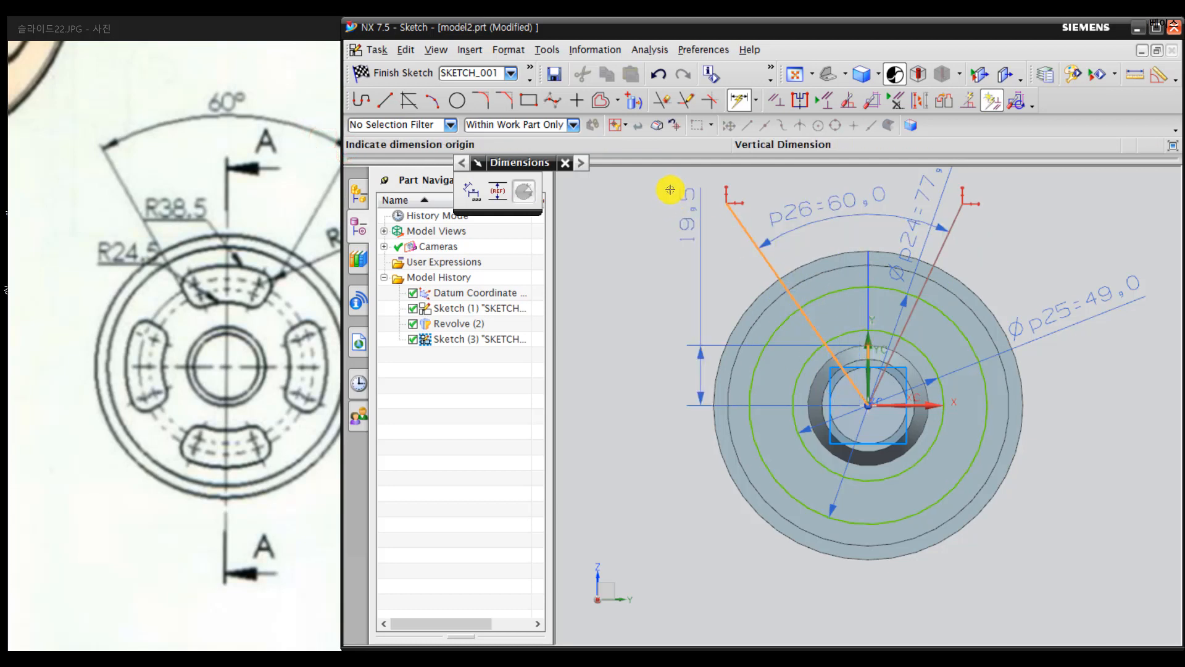
click(746, 103)
click(746, 103)
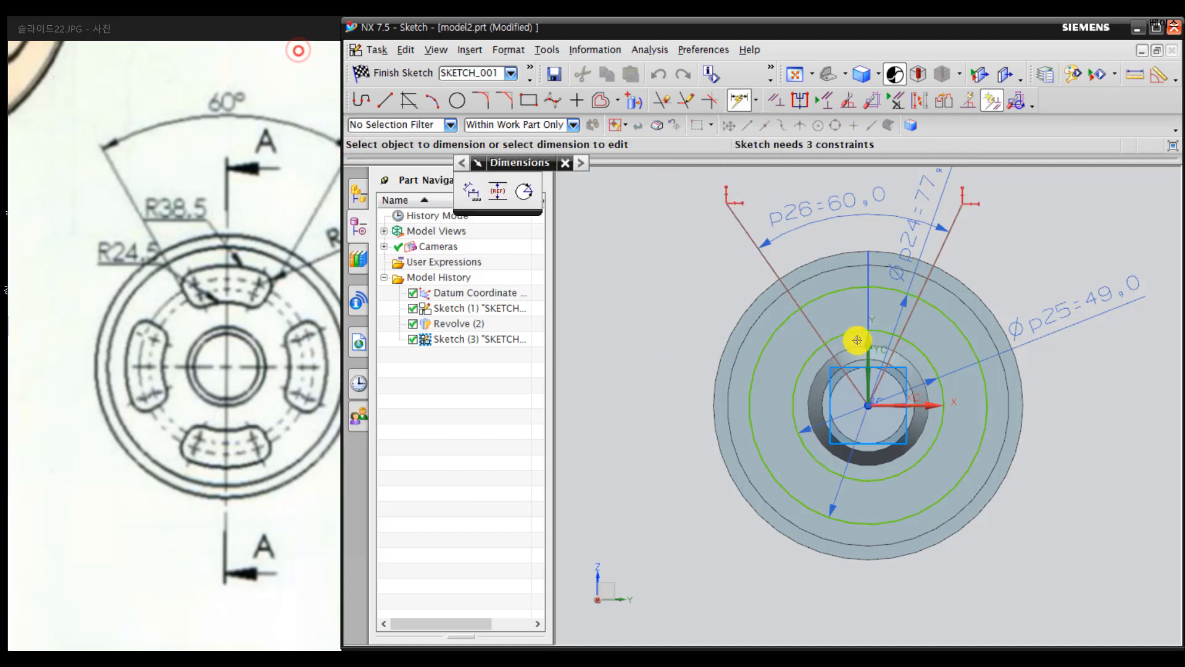
Step: Dimension the angle between the slanted line left of centre and the vertical axis, setting it to 30 degrees
scroll(866, 354, up, 2)
click(881, 373)
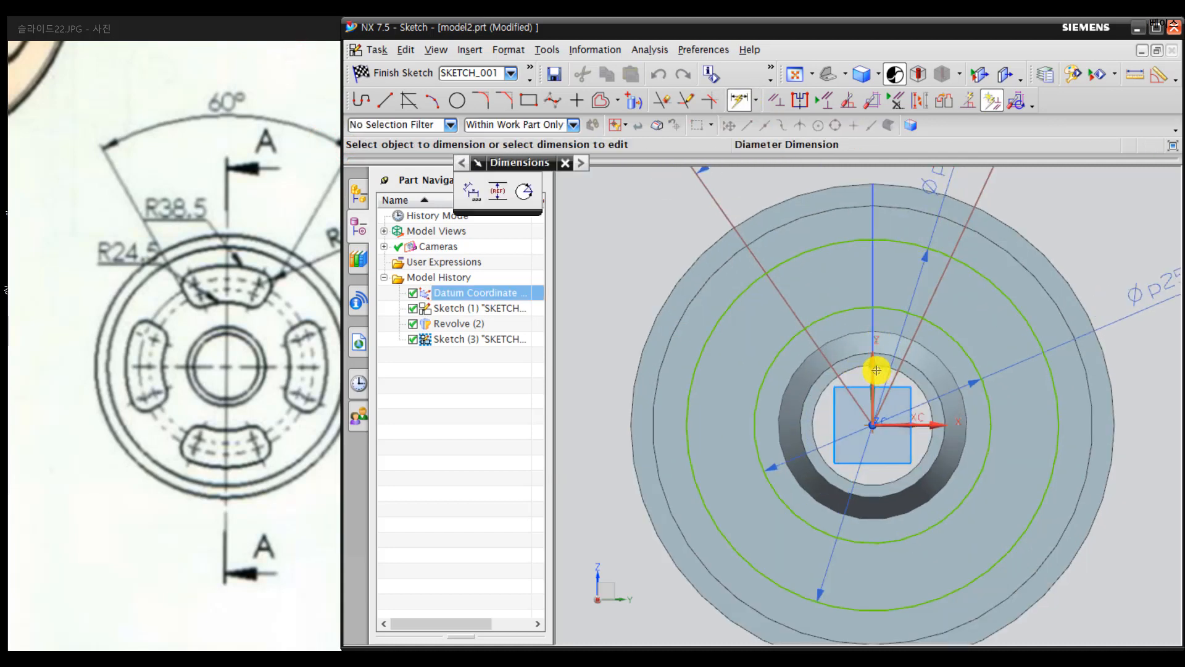
click(790, 298)
click(821, 283)
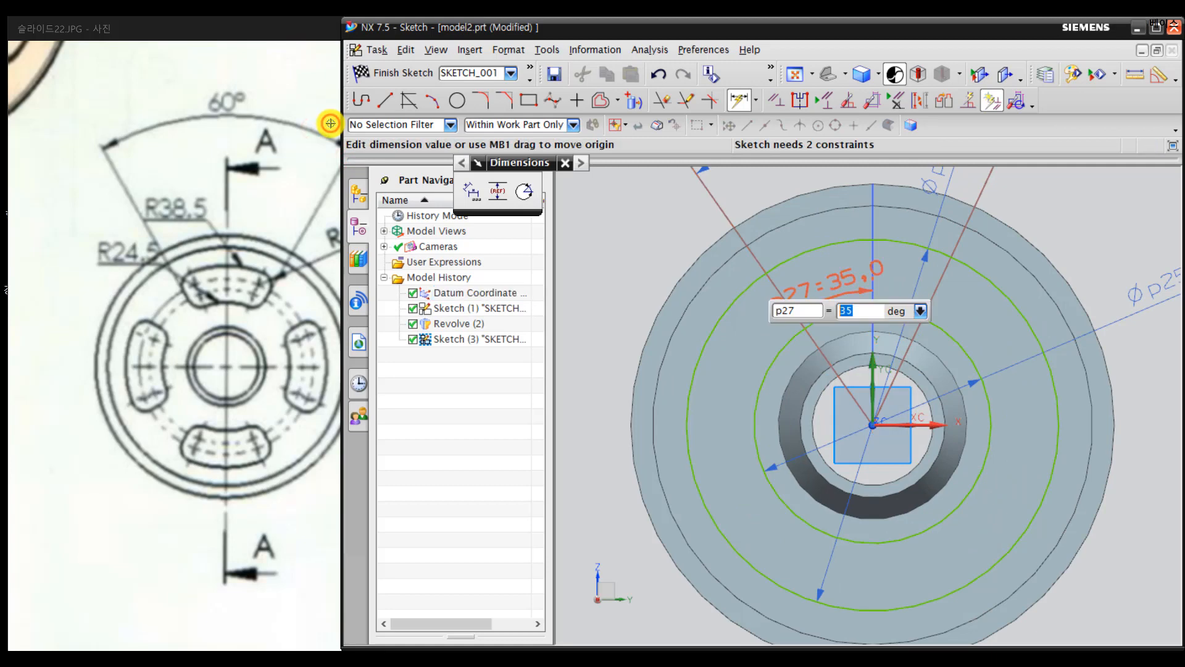
key(Return)
scroll(828, 287, down, 2)
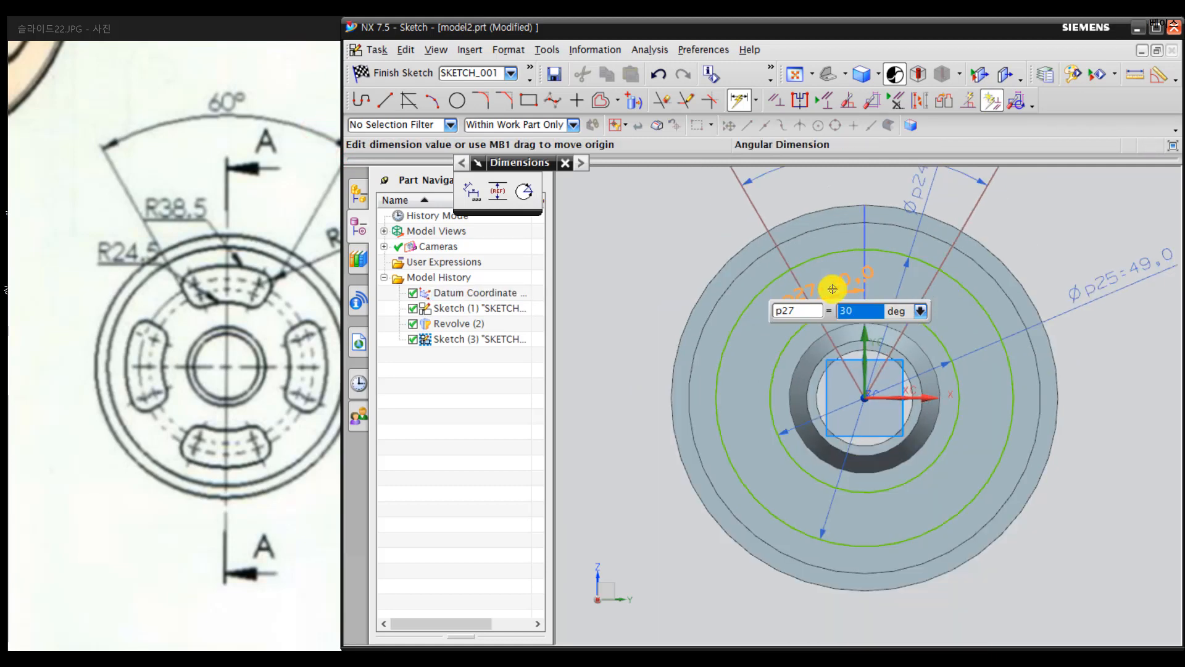
scroll(1005, 272, up, 1)
scroll(958, 298, up, 1)
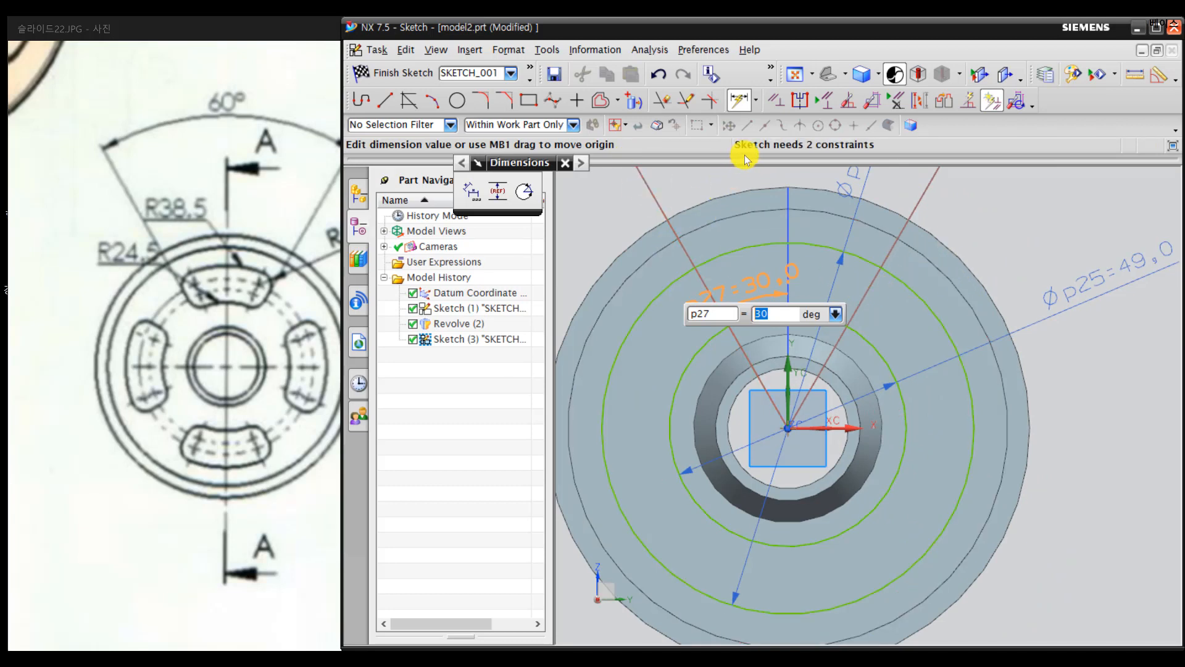
Step: Quick Trim the circles and slanted lines so only the closed upper slot outline between the two arcs is left
click(662, 100)
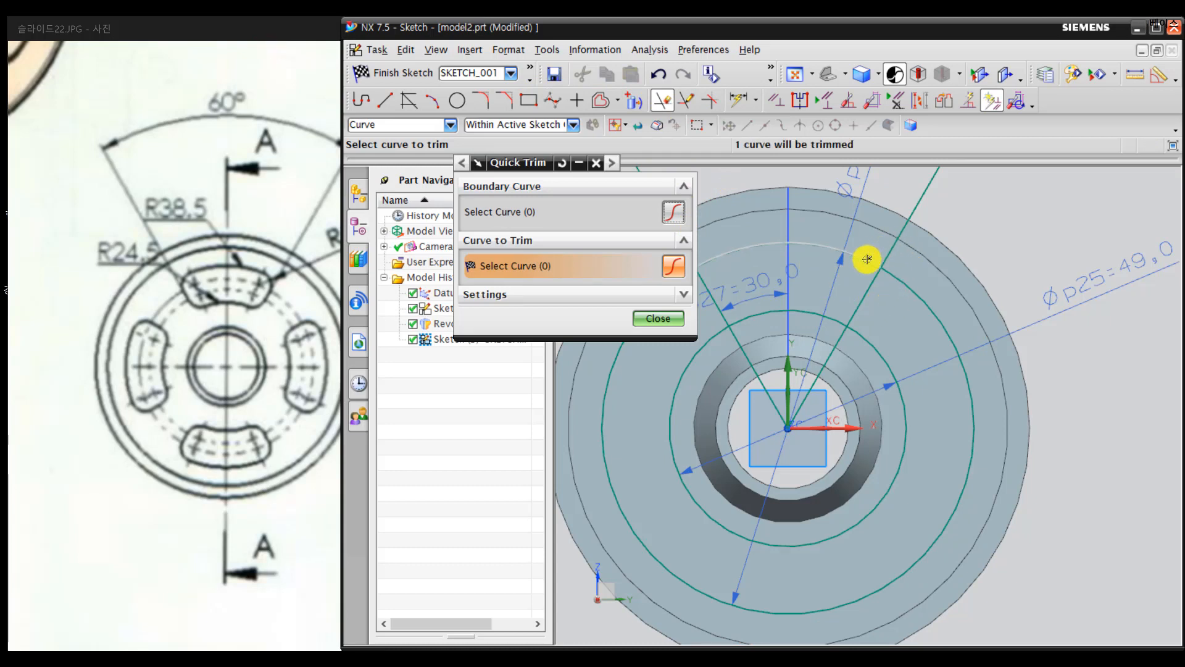
shift+middle_drag(867, 259, 973, 285)
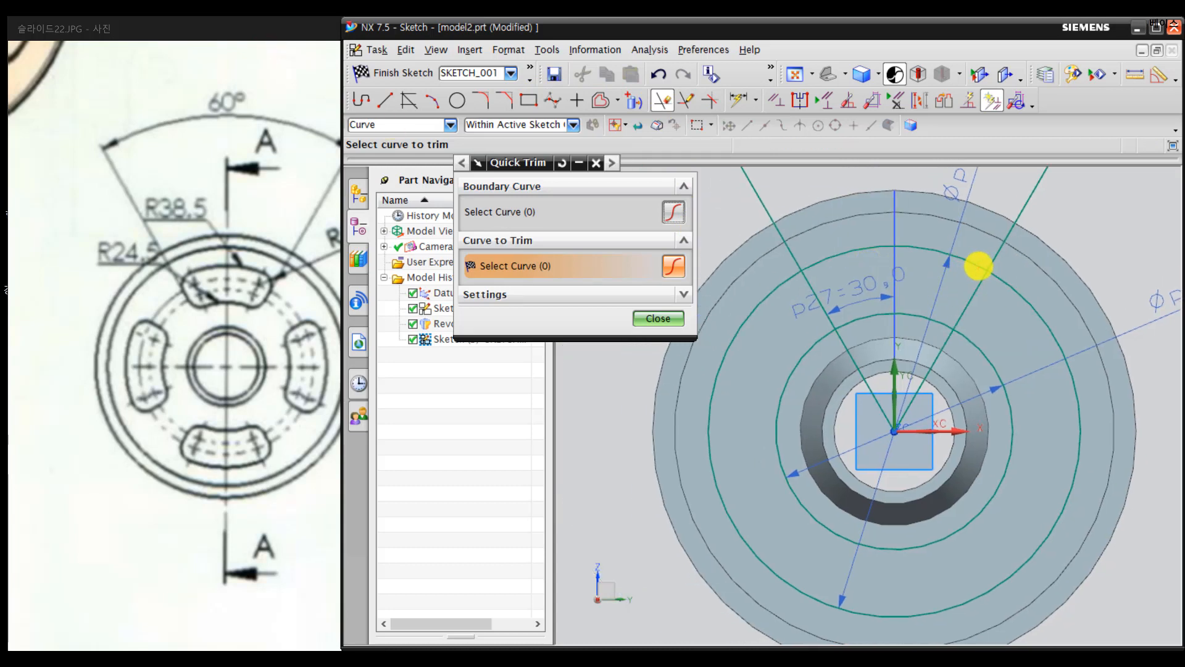
mouse_move(972, 262)
mouse_down()
mouse_move(901, 243)
mouse_move(818, 248)
mouse_move(821, 316)
mouse_move(949, 333)
mouse_up()
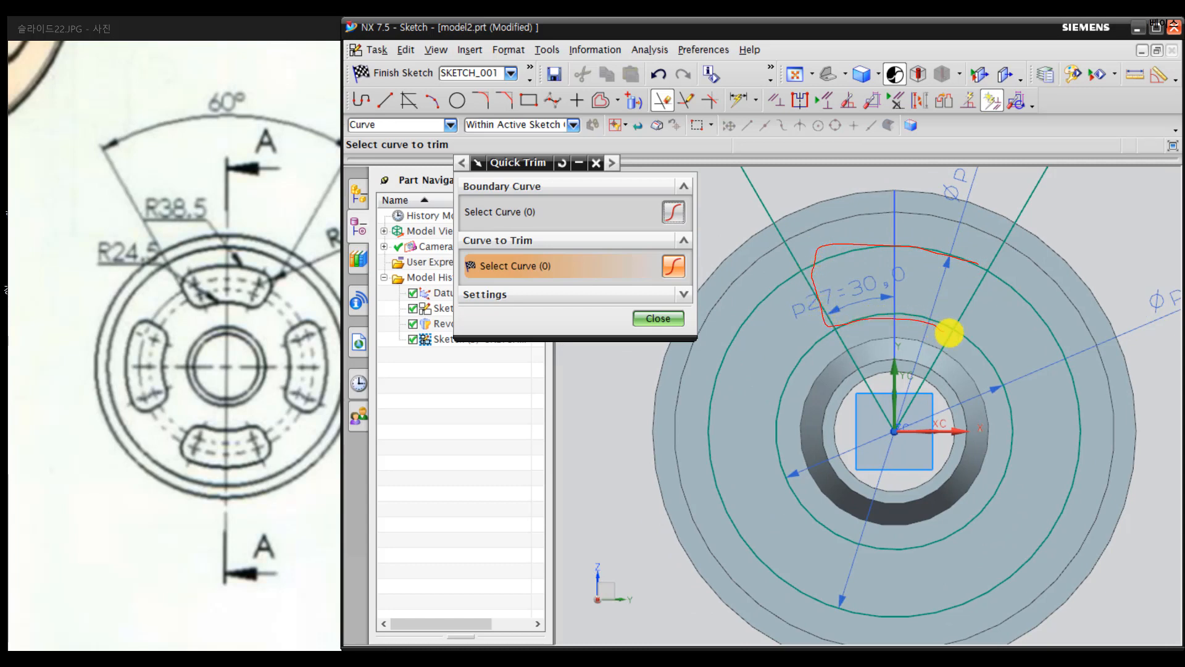
mouse_move(984, 276)
mouse_down()
mouse_move(952, 285)
mouse_move(1016, 286)
mouse_move(995, 339)
mouse_move(827, 345)
mouse_move(769, 252)
mouse_up()
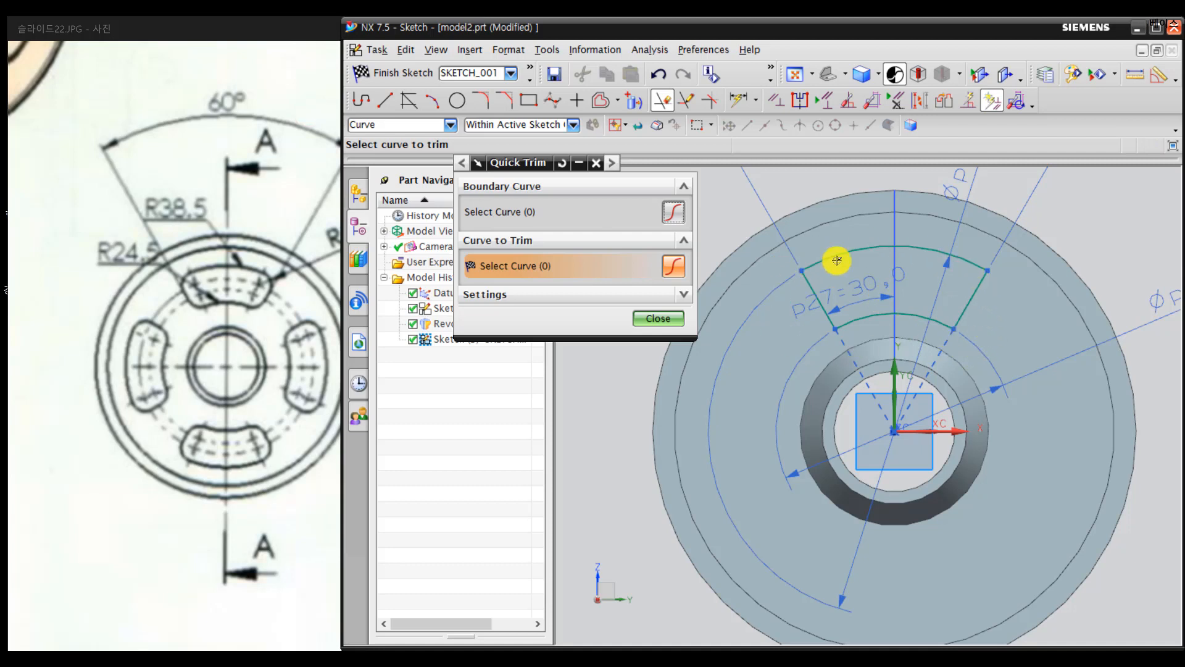
click(596, 162)
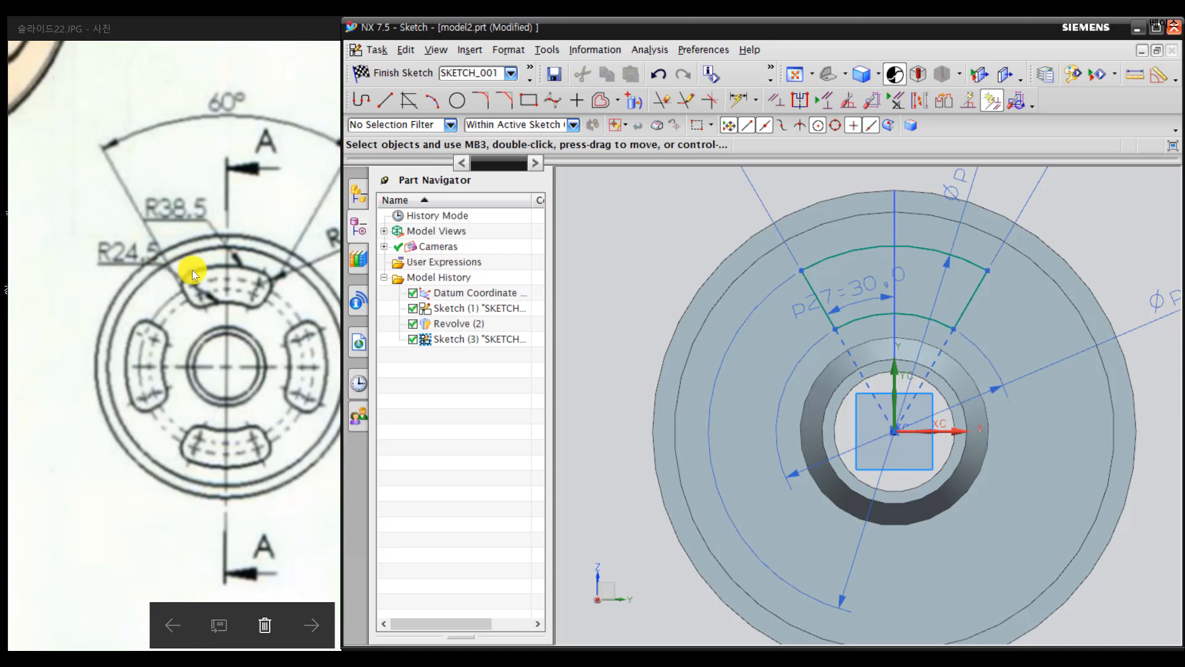
Step: Check the slot's corner radius in the reference drawing and fillet all four corners of the slot outline with radius 5
click(279, 298)
drag(291, 313, 265, 313)
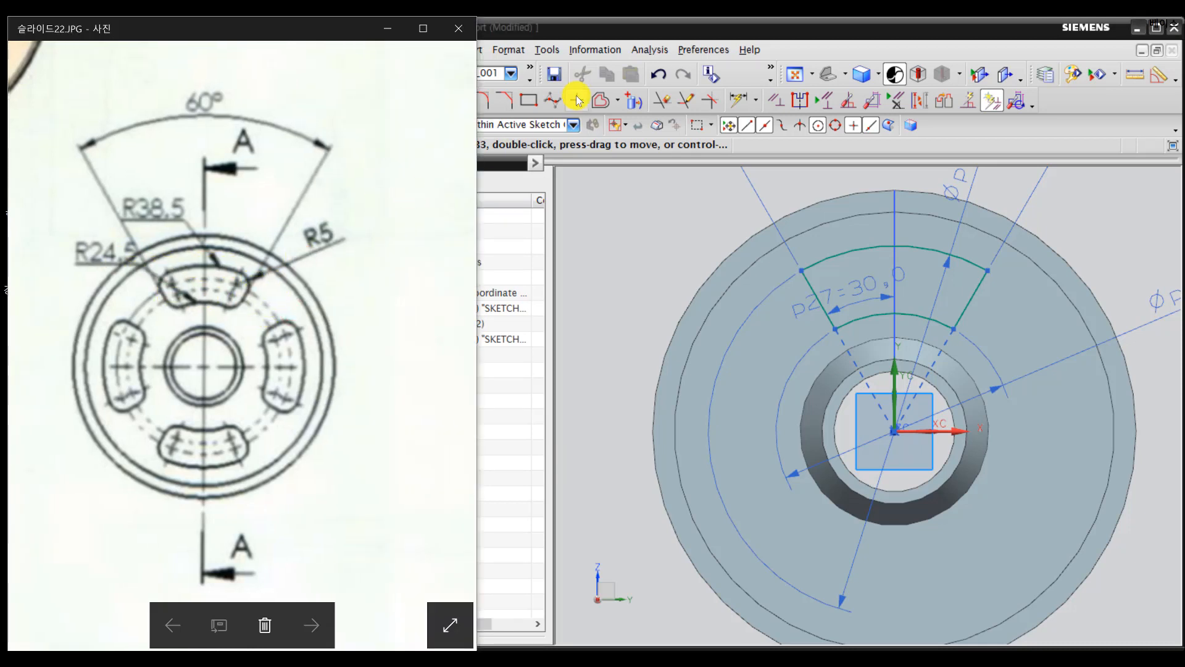
click(593, 32)
click(499, 104)
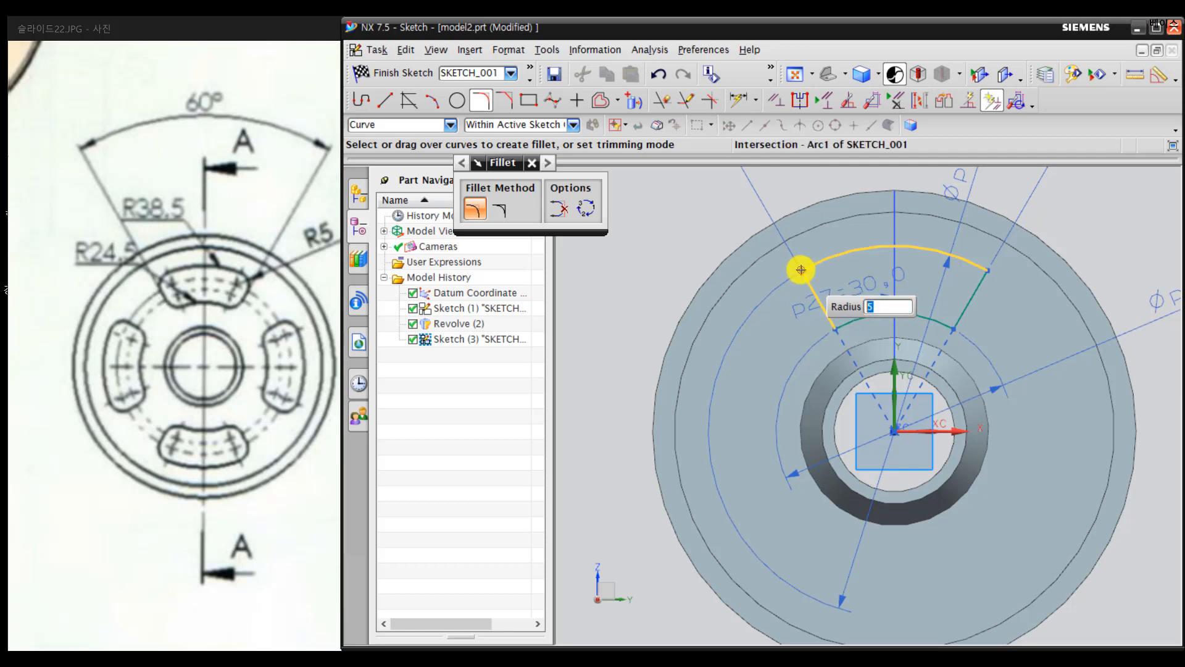
click(797, 268)
click(837, 327)
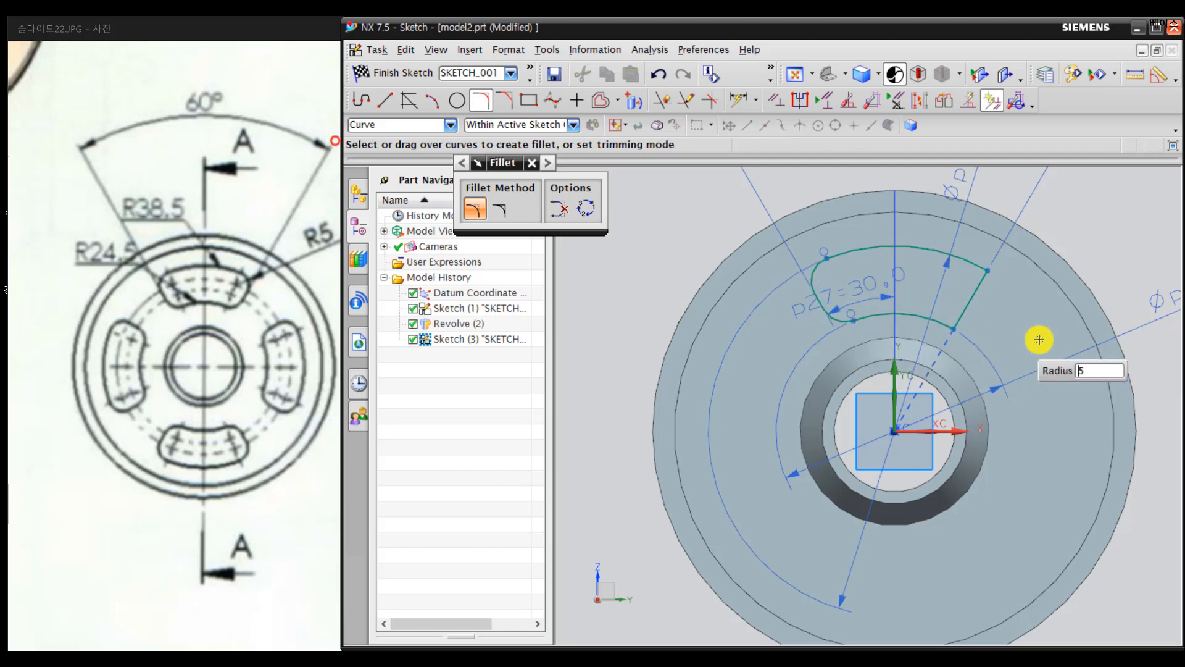
click(954, 327)
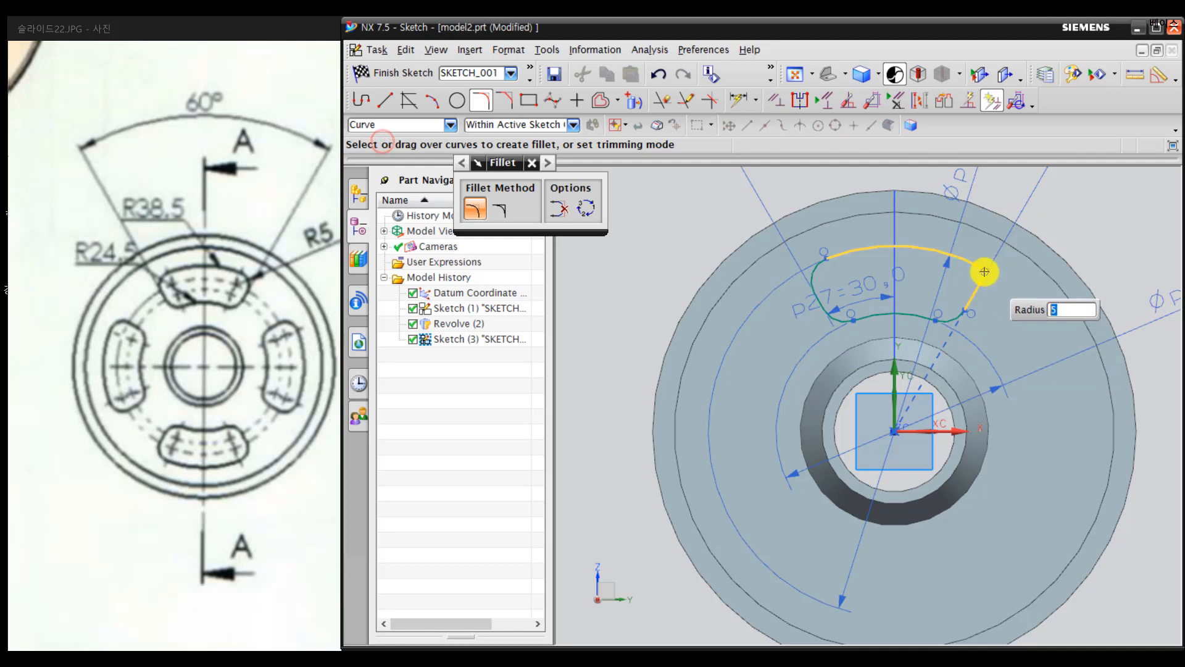
click(982, 270)
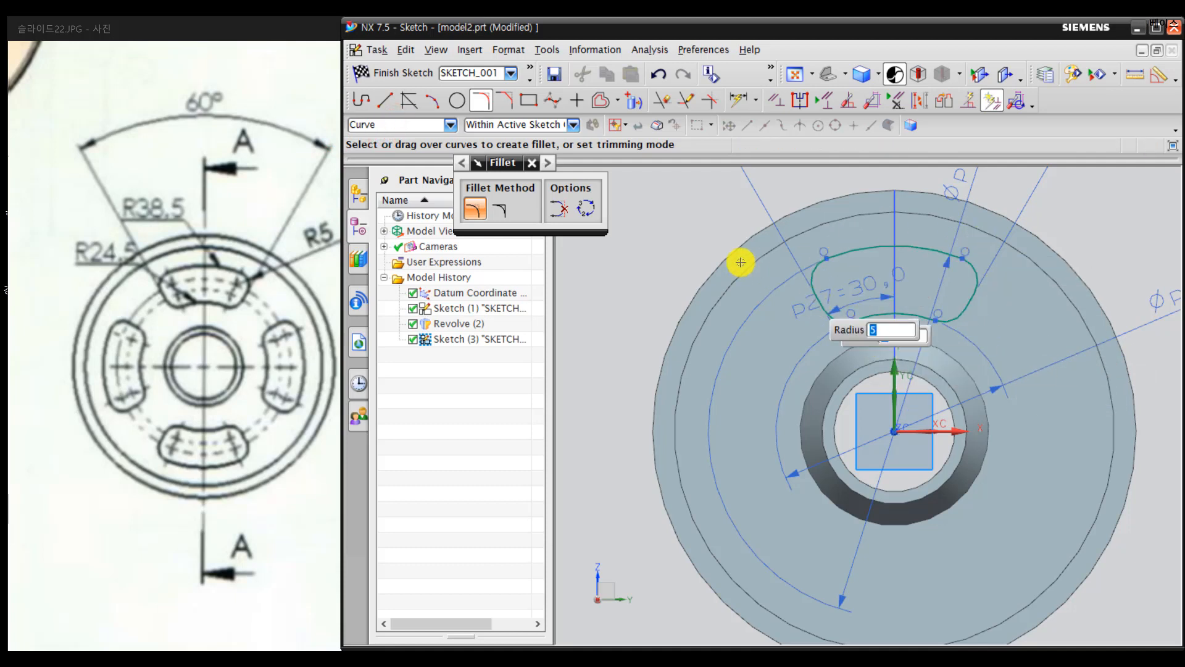
click(536, 162)
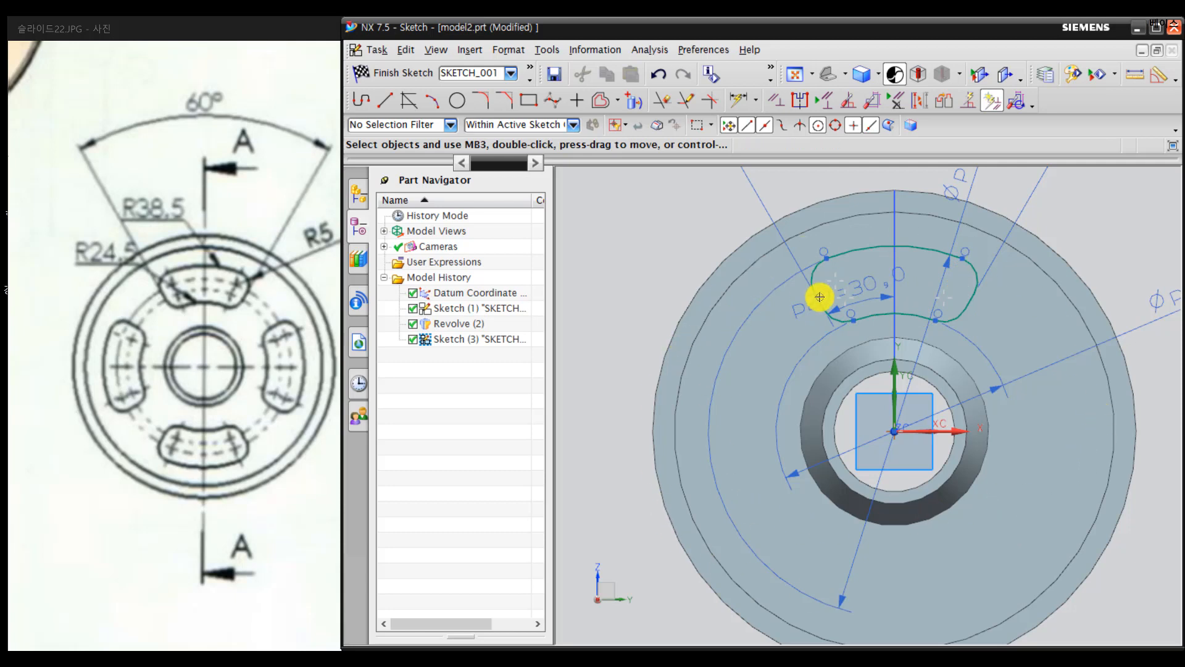
Step: Start a Pattern Curve with the whole connected slot outline as the object and show its pattern definition settings
click(616, 101)
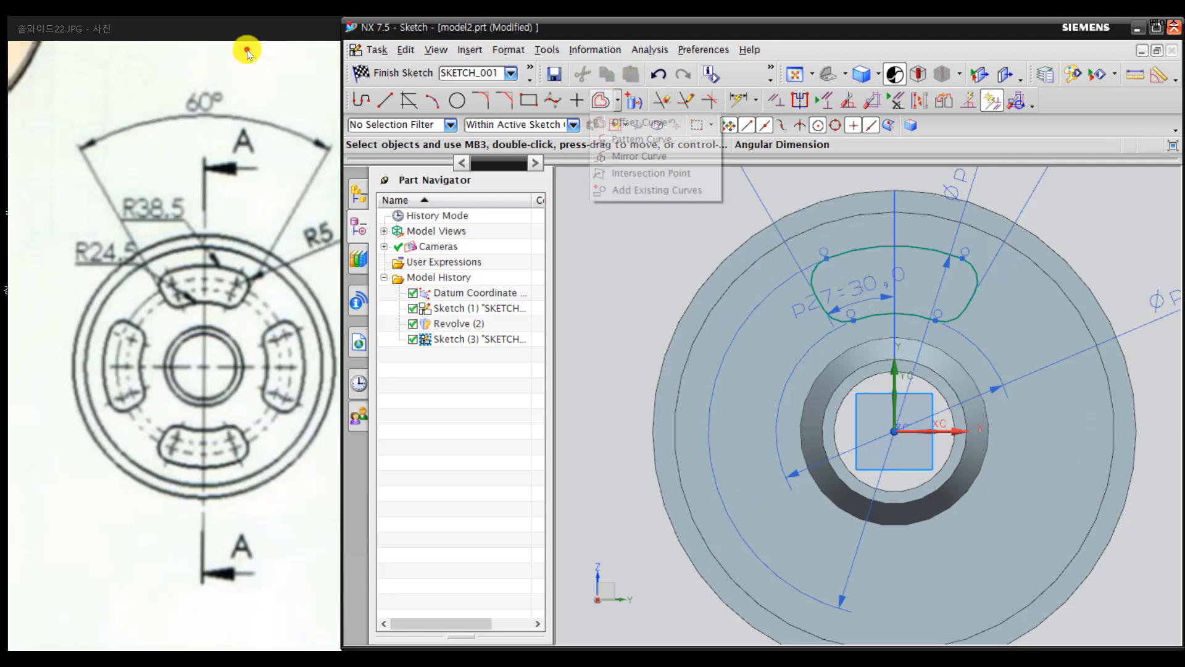
click(632, 142)
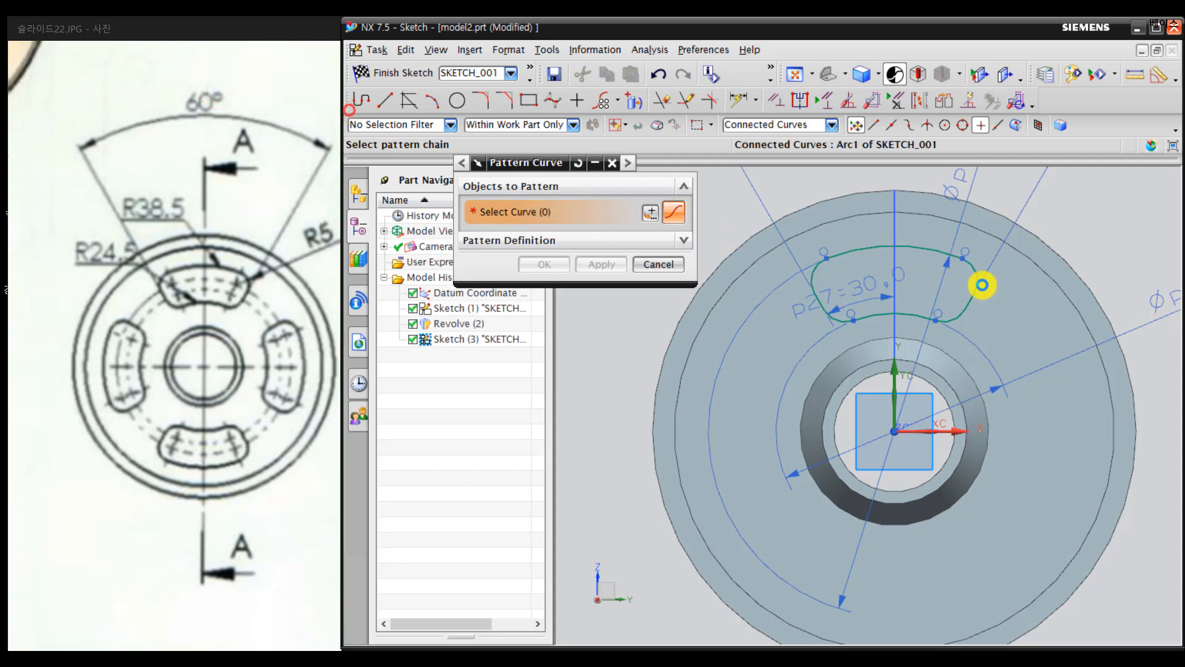
click(975, 284)
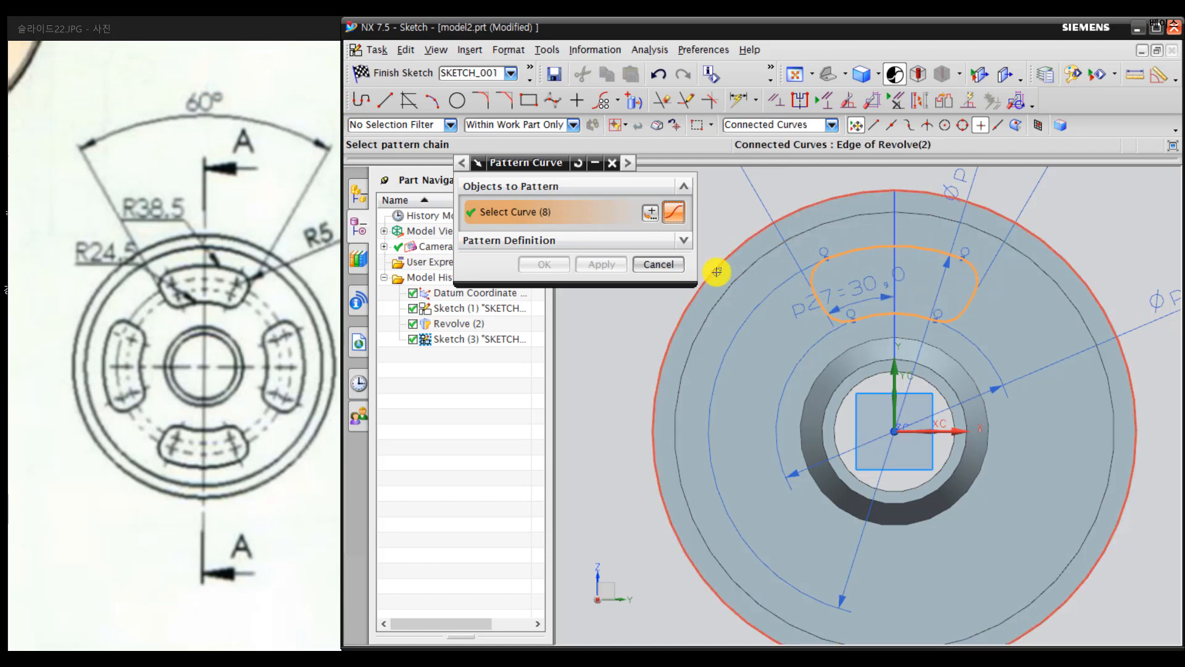
click(683, 240)
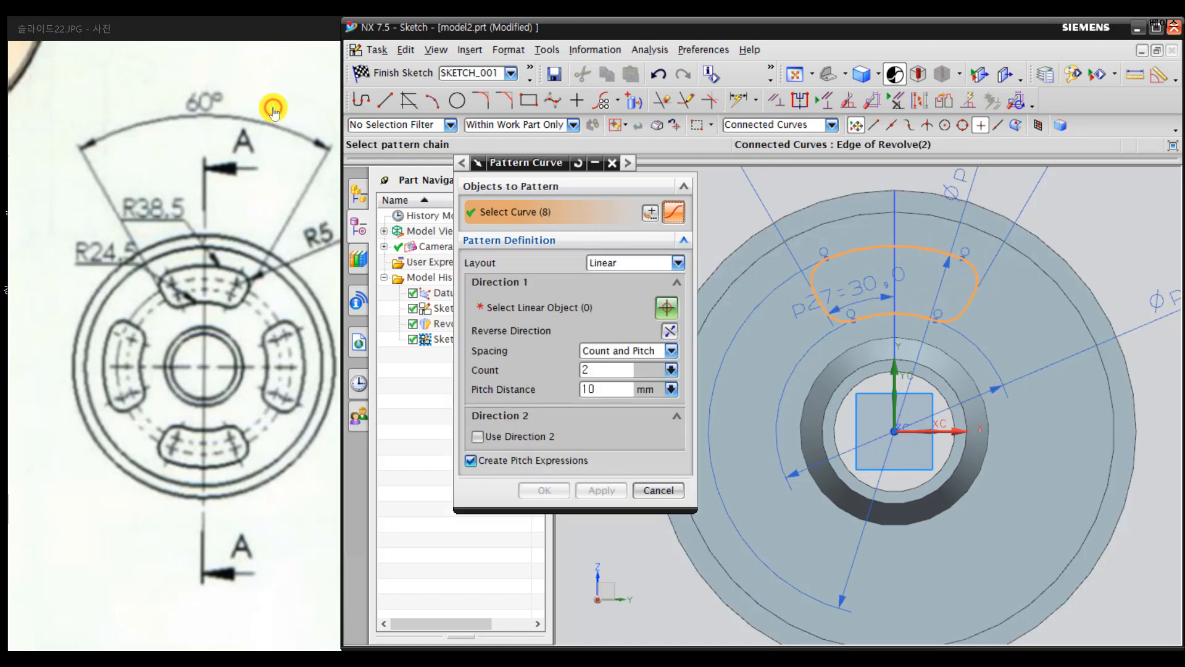
click(678, 263)
click(678, 263)
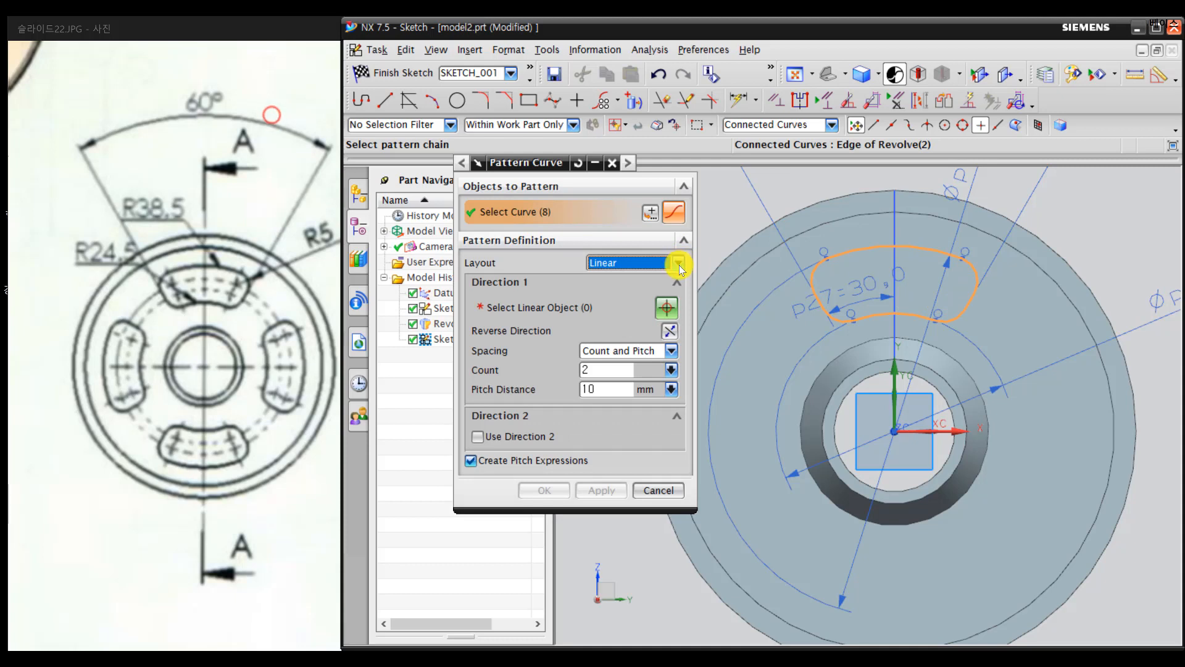
mouse_move(786, 392)
mouse_down()
mouse_move(767, 397)
mouse_move(762, 375)
mouse_move(754, 391)
mouse_up()
mouse_move(989, 370)
mouse_down()
mouse_move(984, 389)
mouse_move(998, 386)
mouse_up()
mouse_move(1080, 383)
mouse_down()
mouse_move(1077, 366)
mouse_move(1047, 383)
mouse_up()
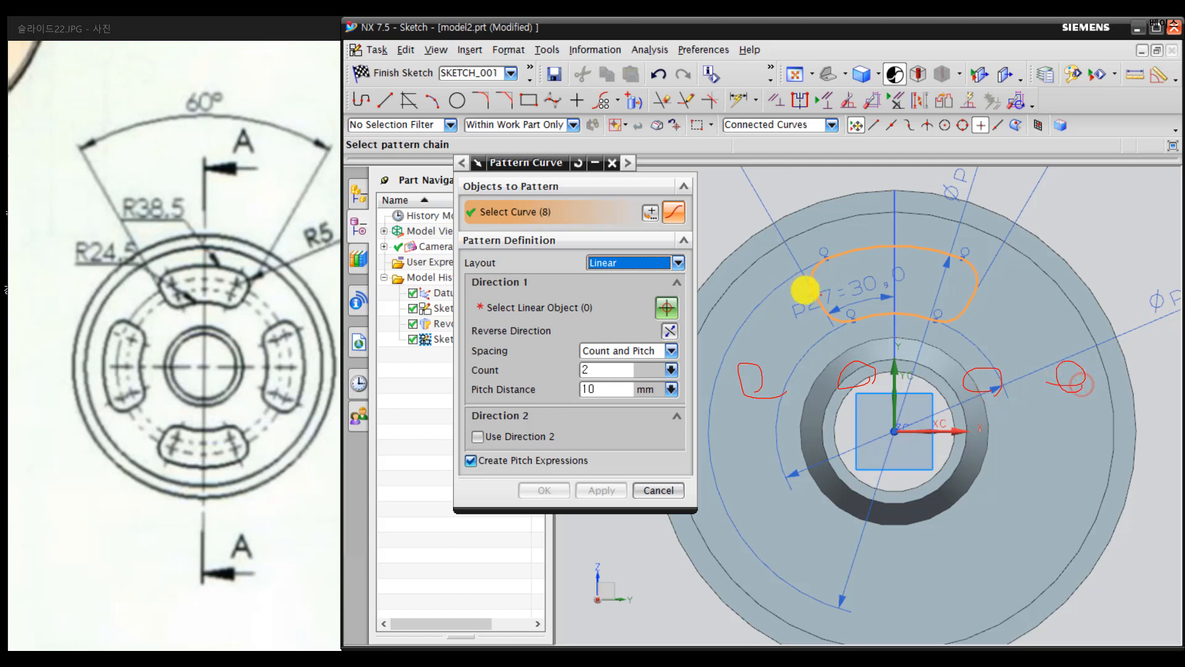
mouse_move(766, 317)
mouse_down()
mouse_move(749, 286)
mouse_move(777, 312)
mouse_up()
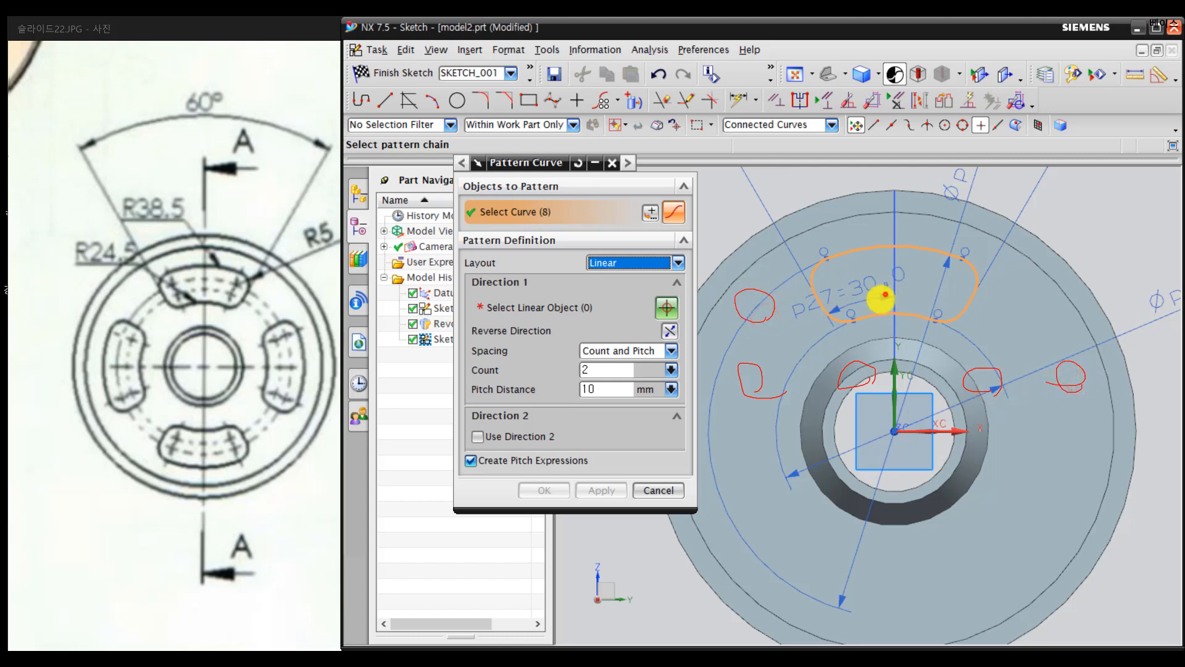
drag(977, 277, 965, 290)
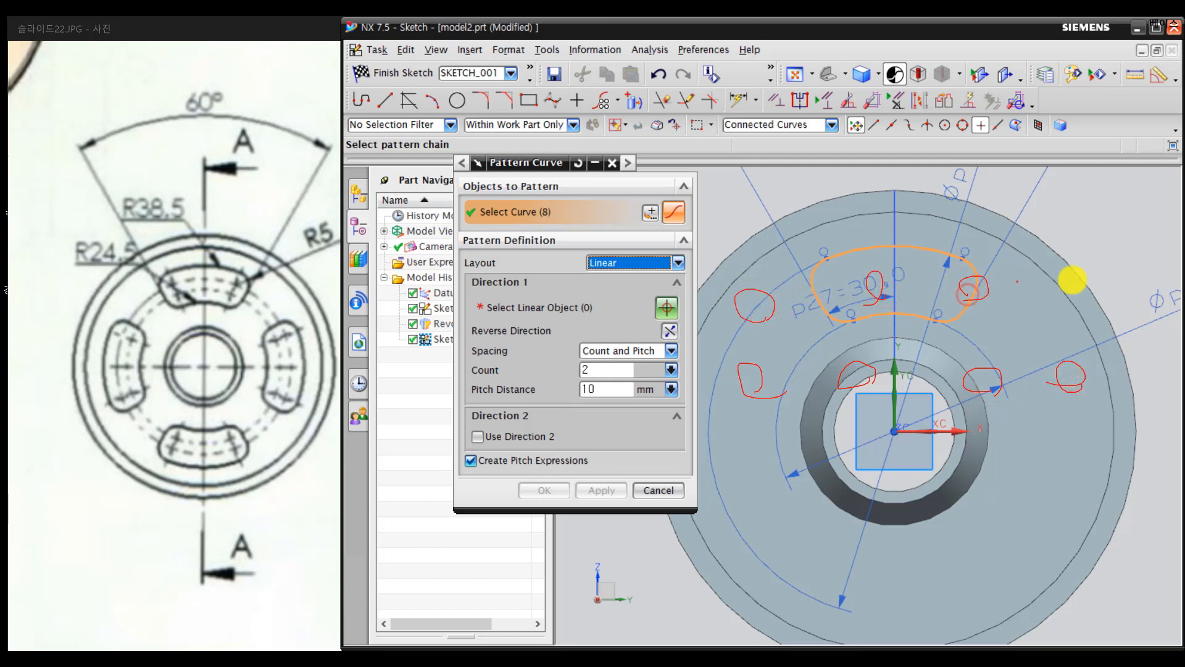
mouse_move(1076, 275)
mouse_down()
mouse_move(1066, 296)
mouse_move(1048, 291)
mouse_up()
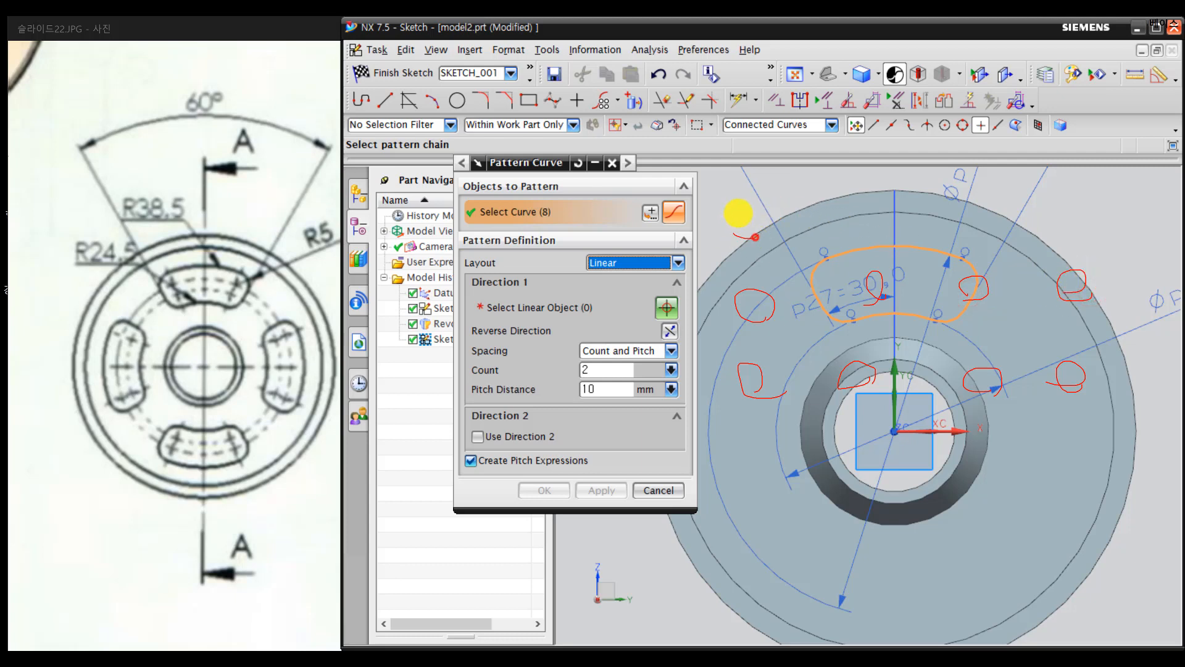
drag(738, 213, 775, 227)
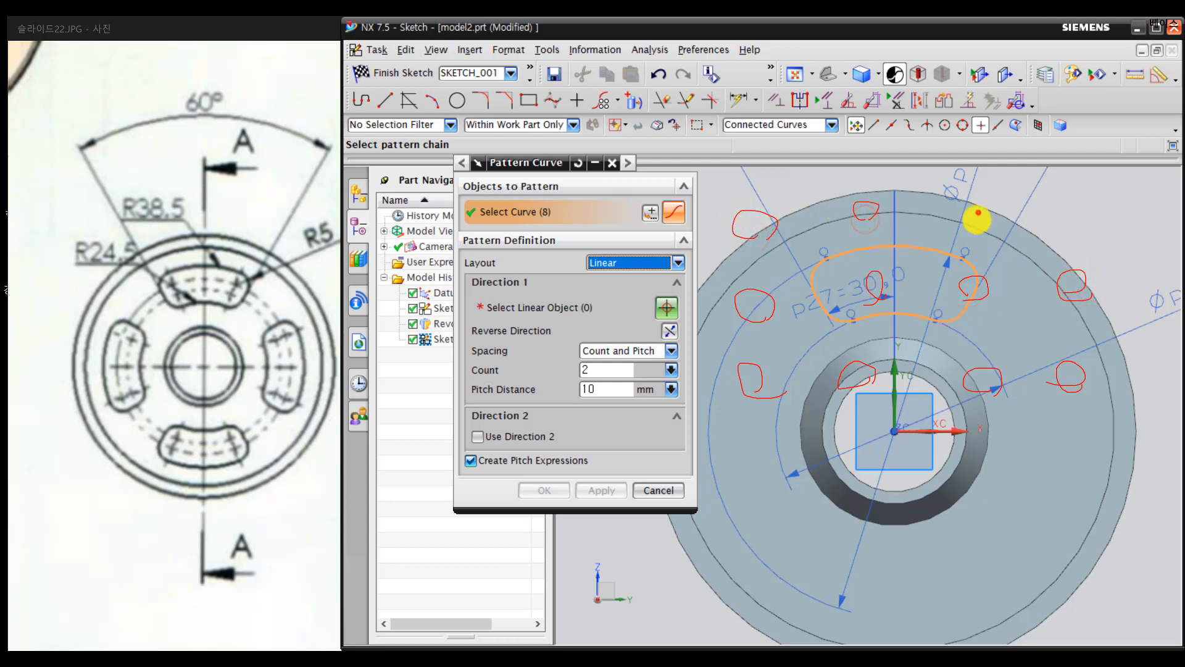
drag(978, 213, 981, 217)
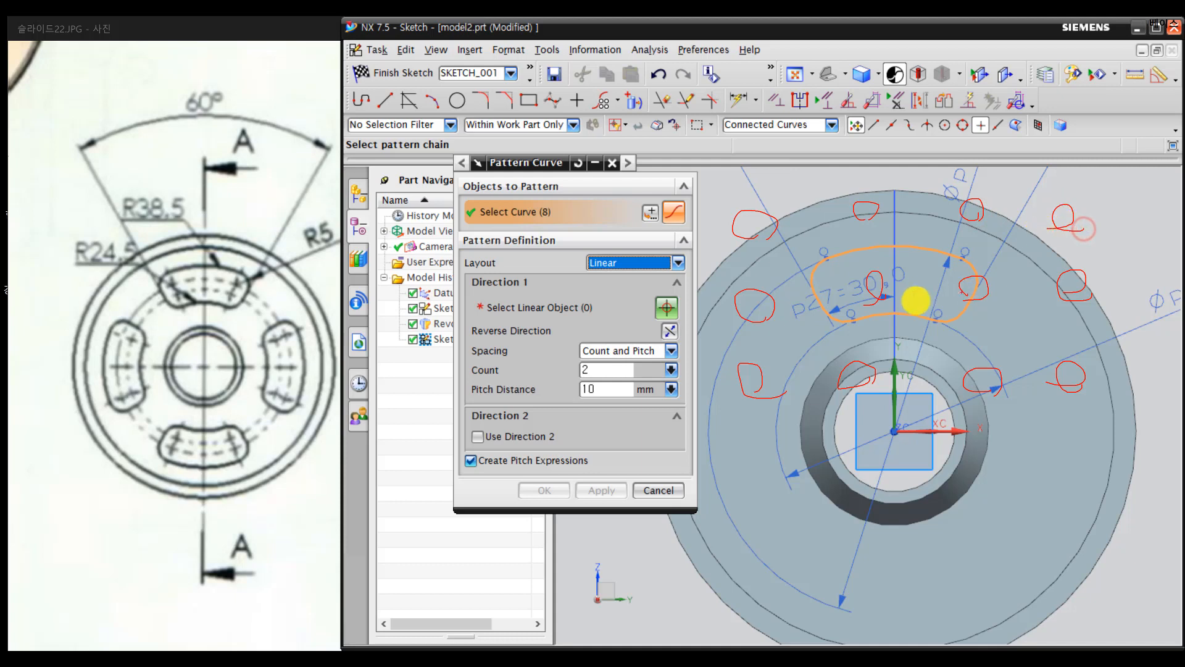
key(Escape)
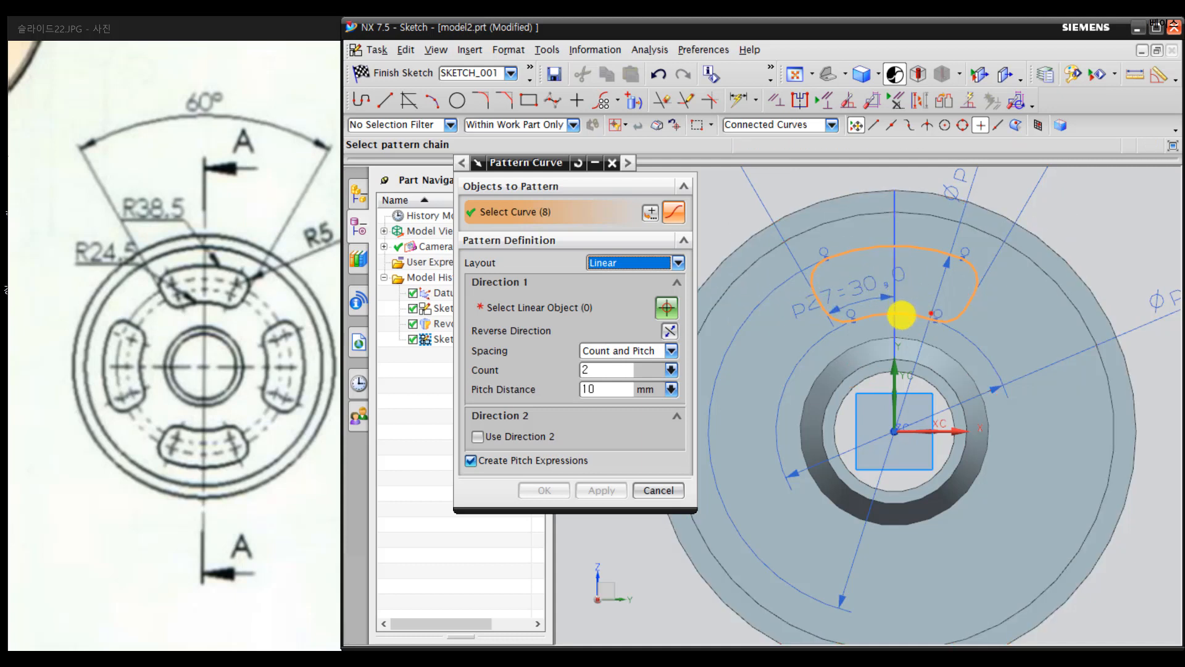
mouse_move(899, 312)
mouse_down()
mouse_move(923, 249)
mouse_move(929, 312)
mouse_up()
drag(1034, 405, 1027, 400)
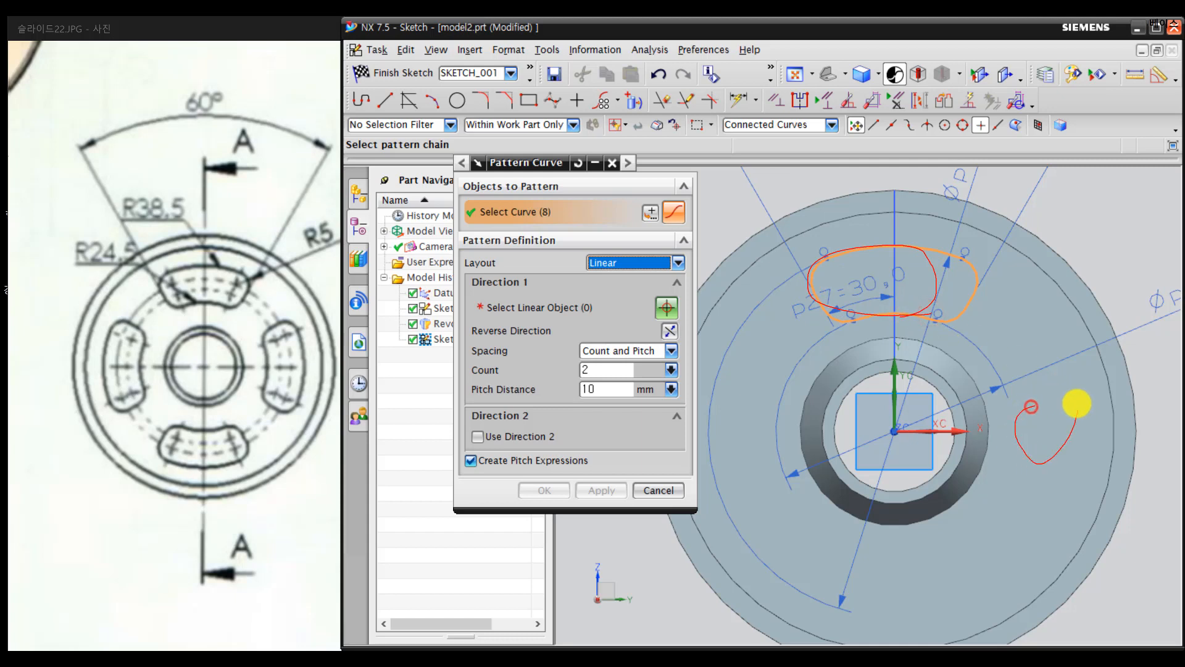
drag(867, 585, 912, 565)
mouse_move(741, 382)
mouse_down()
mouse_move(707, 430)
mouse_move(772, 399)
mouse_up()
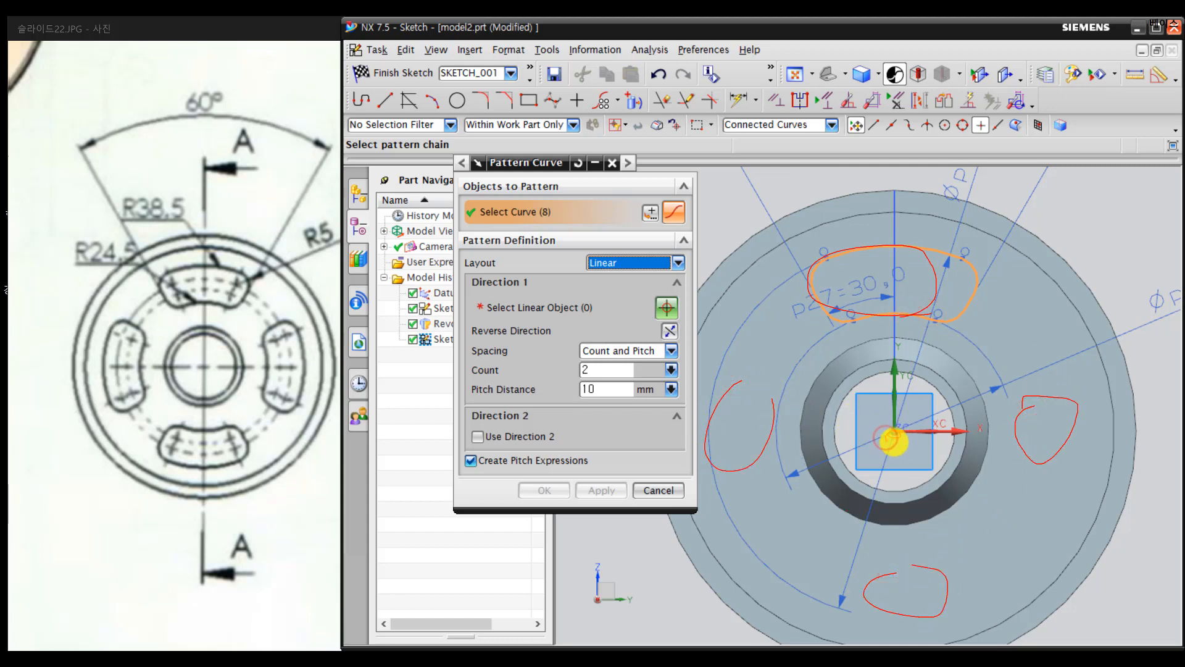
mouse_move(893, 442)
mouse_down()
mouse_move(892, 387)
mouse_move(904, 457)
mouse_move(929, 461)
mouse_up()
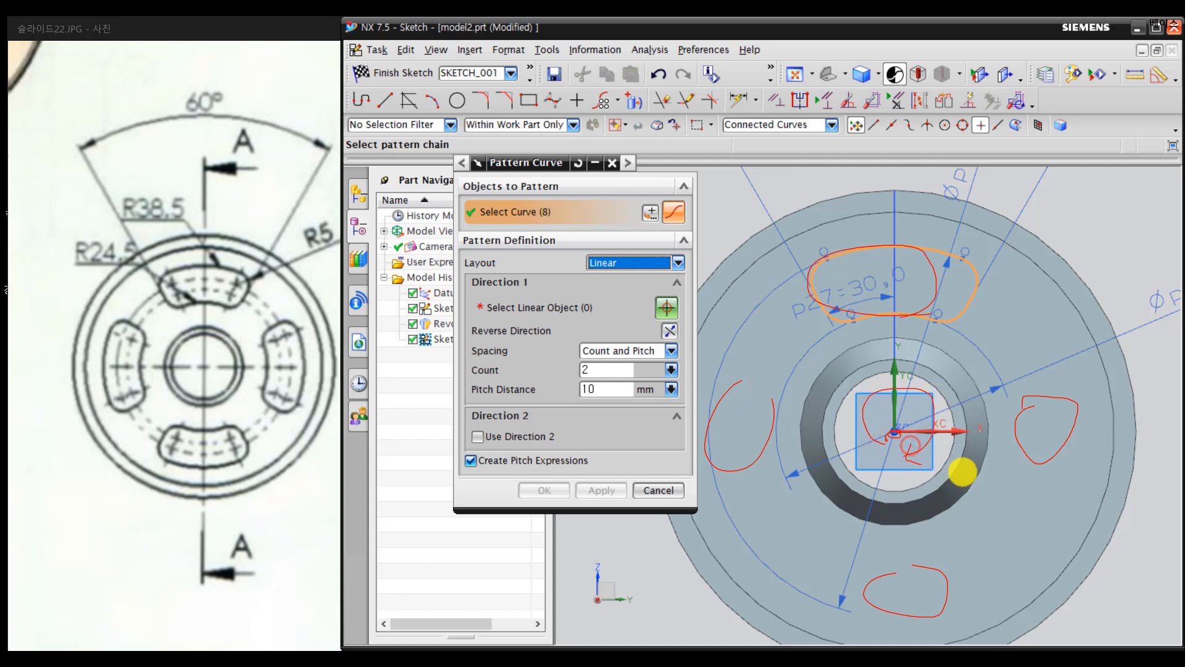
key(Escape)
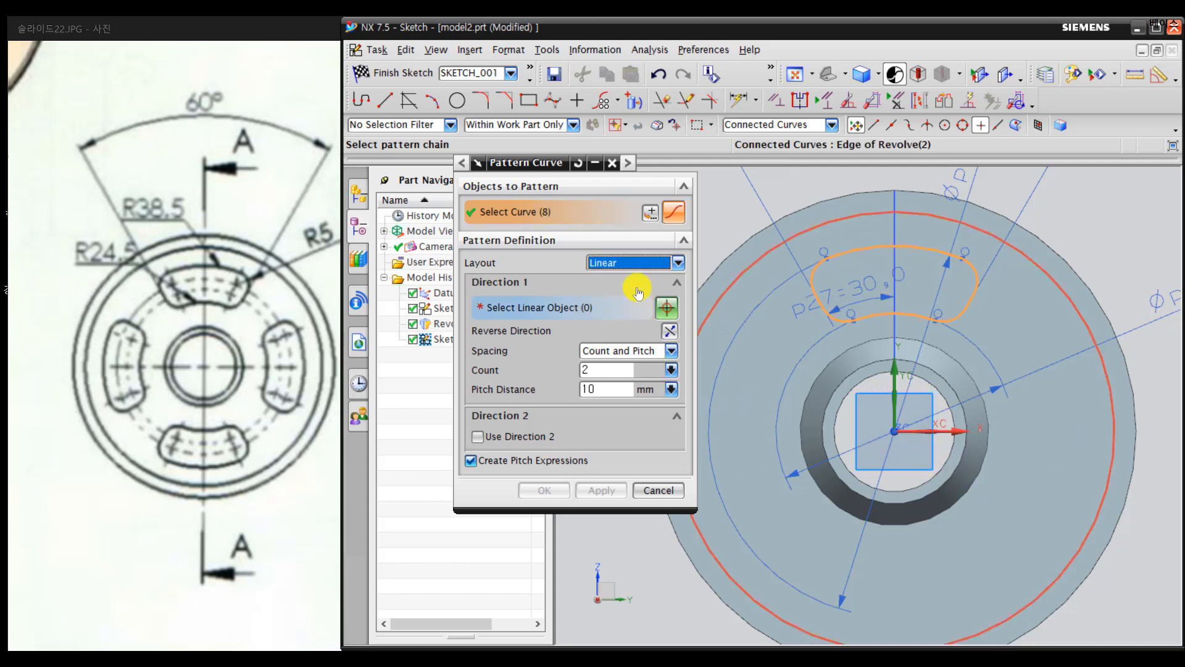
Step: Change the curve pattern's layout to Circular and pick the datum origin at the wheel's centre as its centre point
click(637, 266)
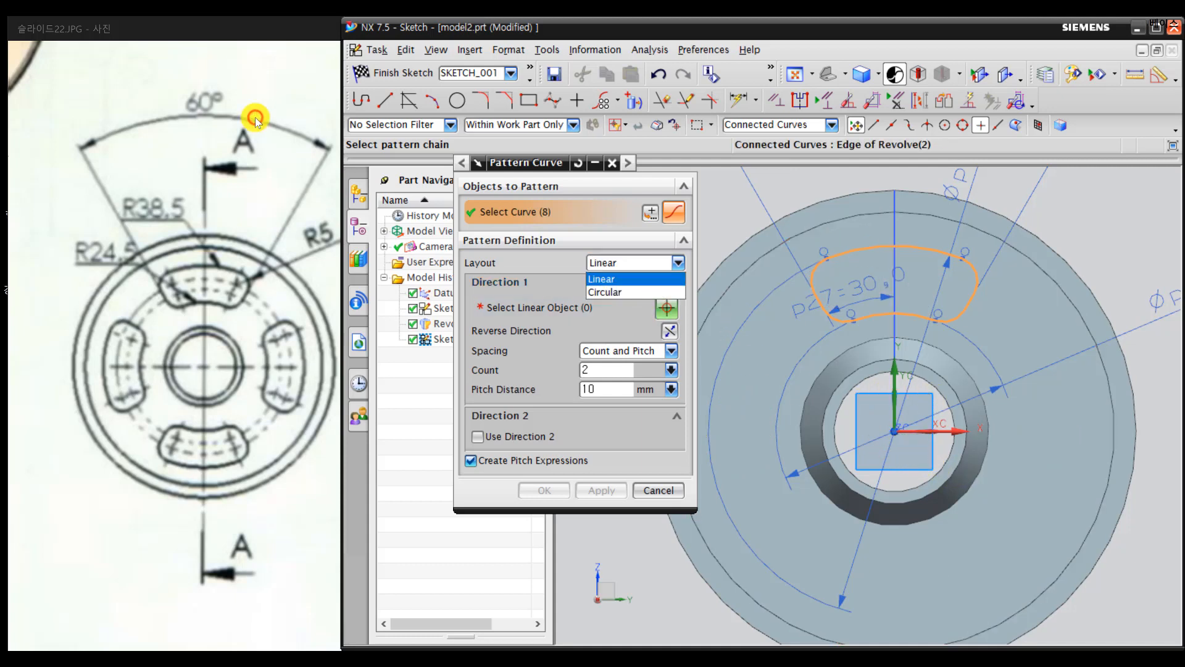
click(638, 290)
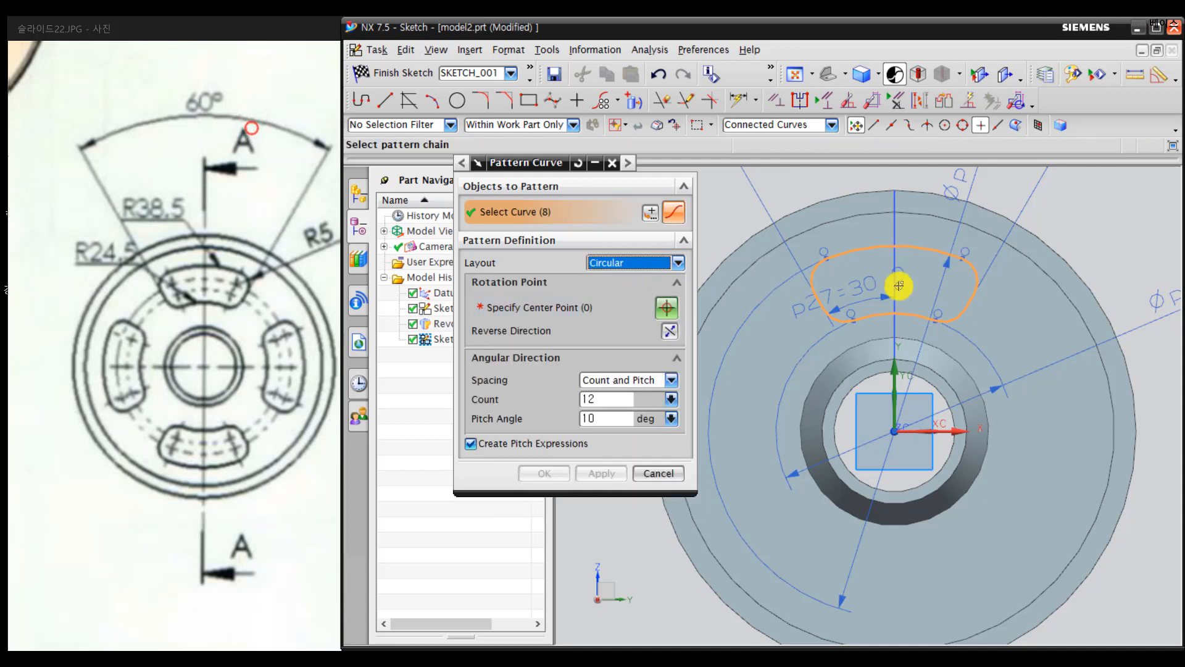
click(561, 309)
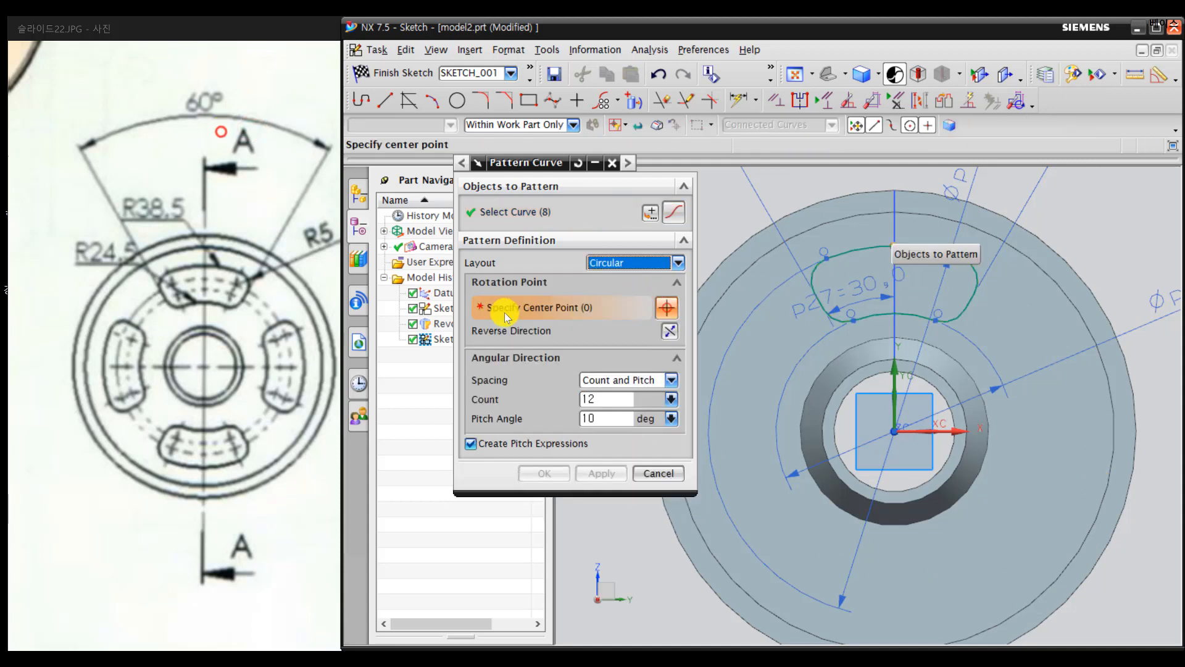
click(895, 430)
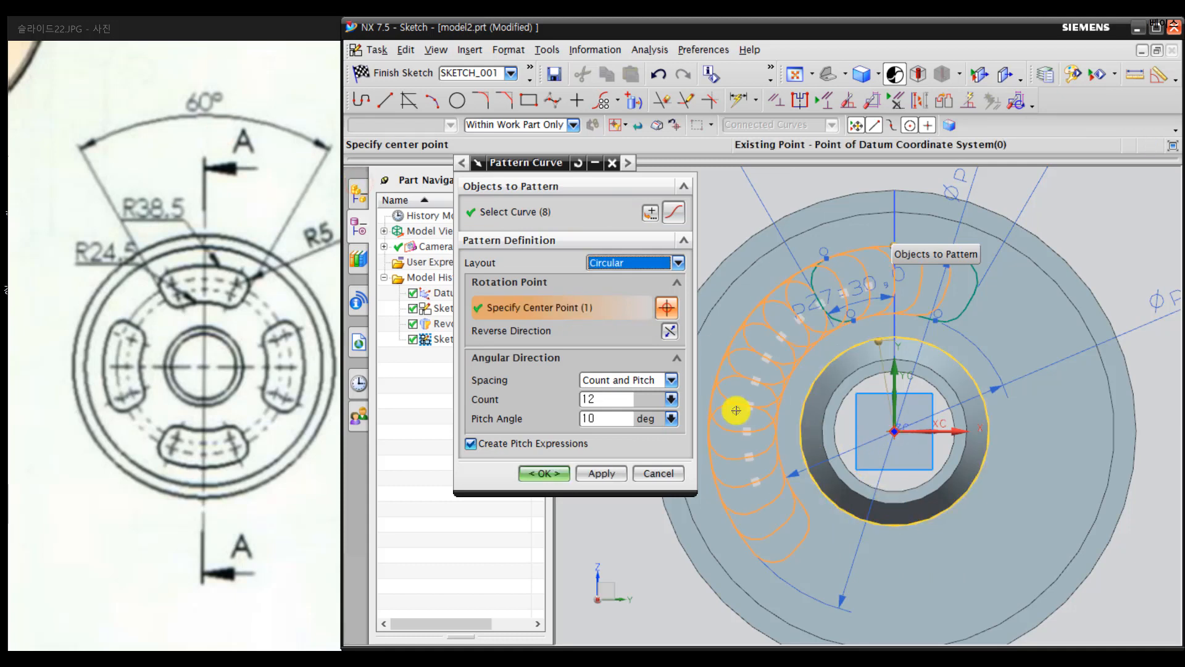
Step: Set the circular pattern's count to 4 and its pitch angle to 360/4 degrees, apply it and leave Pattern Curve
double_click(619, 396)
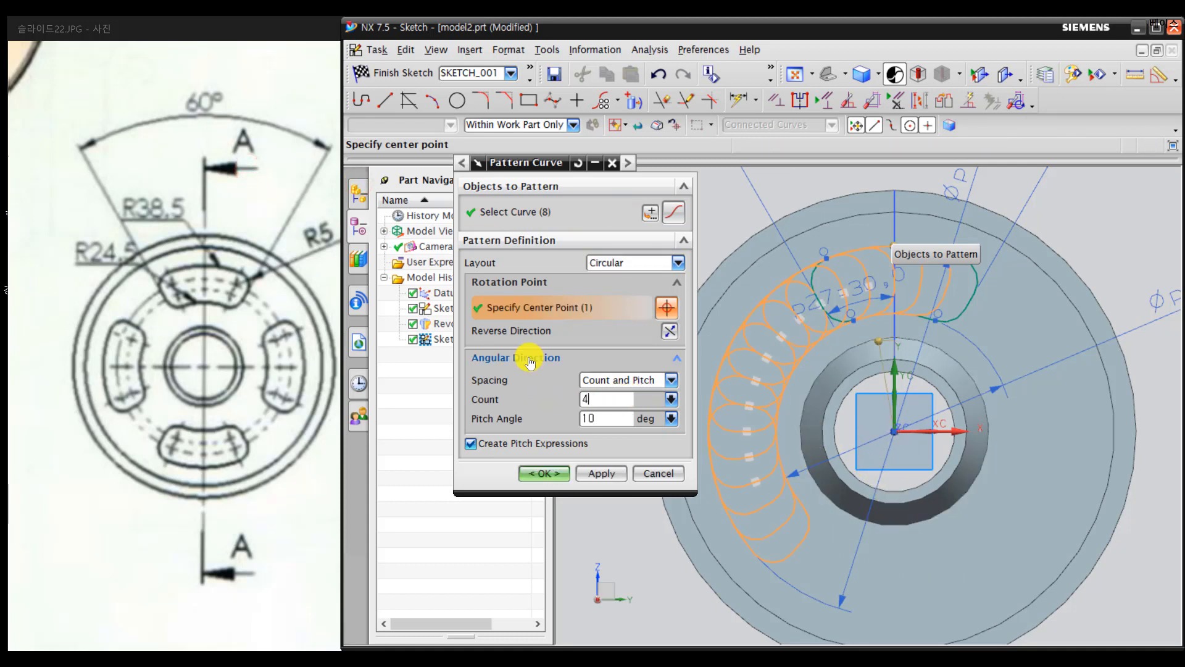
drag(599, 418, 552, 419)
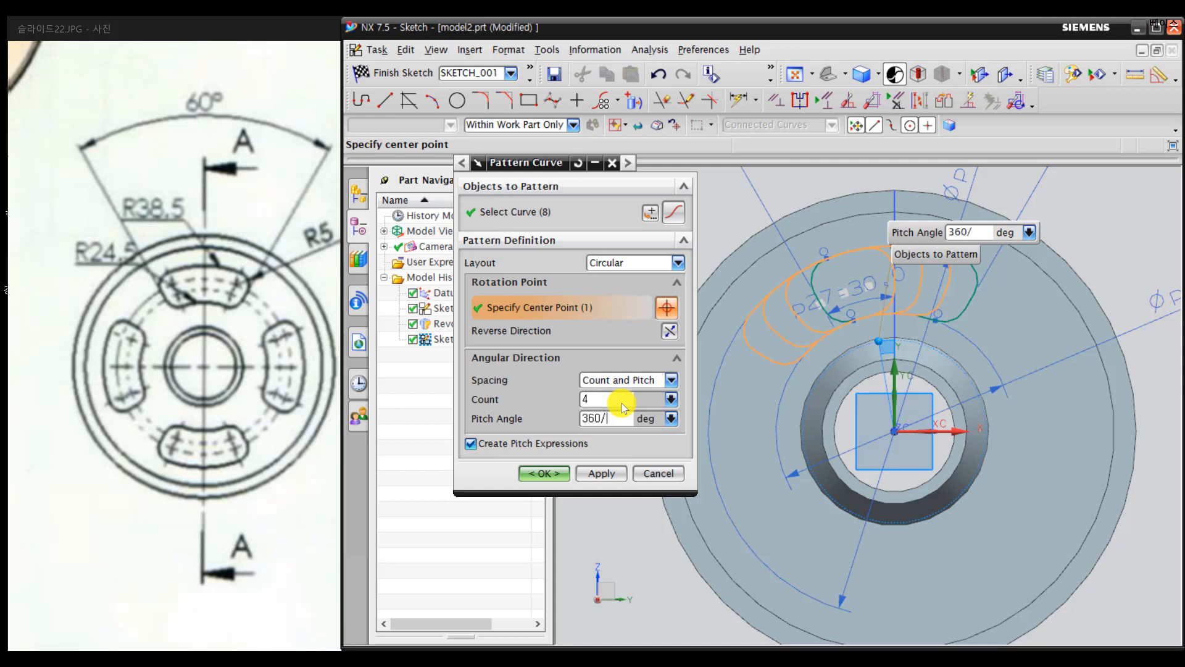
key(Return)
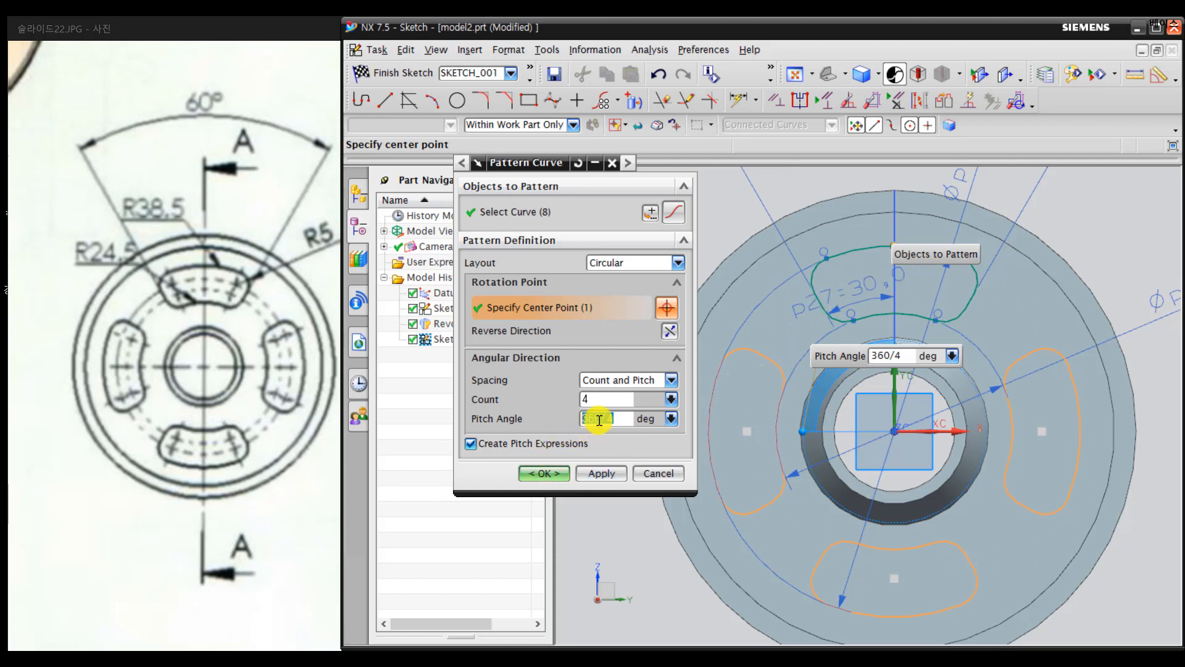
click(619, 417)
click(612, 476)
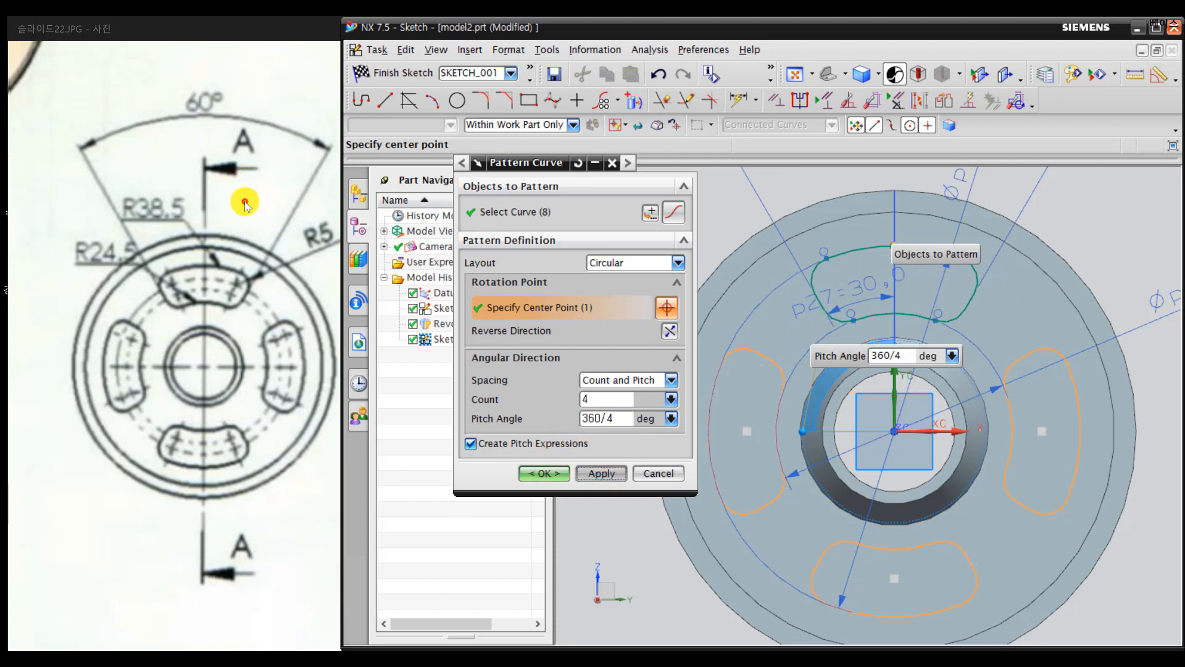
key(Escape)
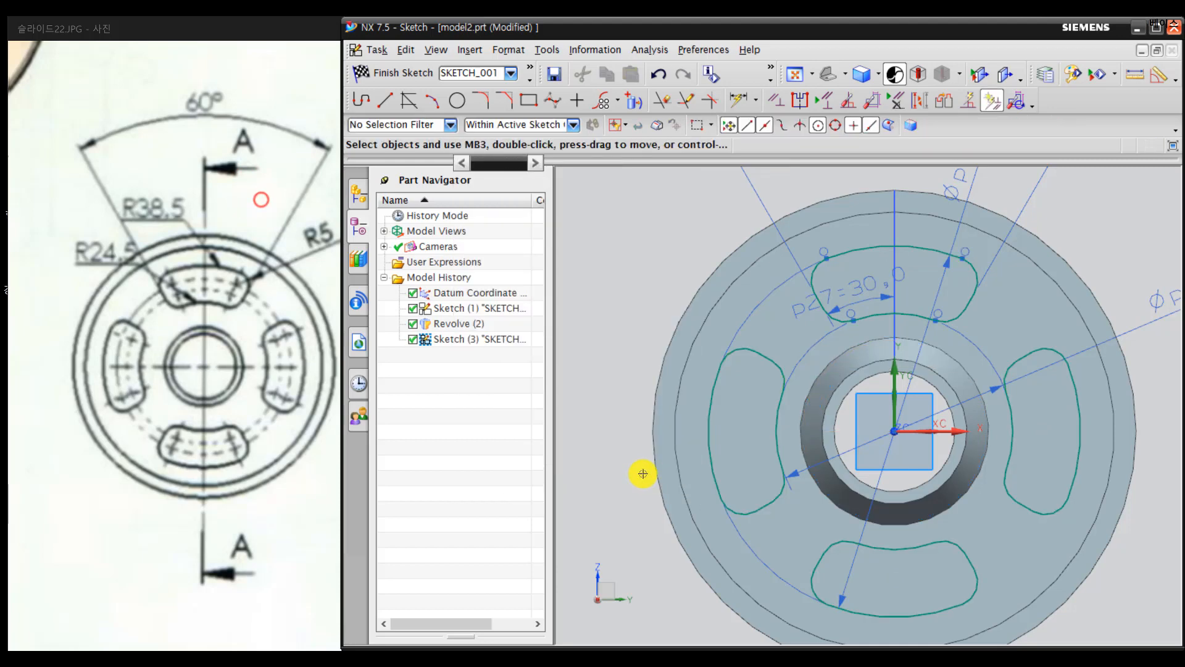
Step: Finish the slot sketch, and start an Extrude with the wheel displayed in wireframe so the slot curves can be picked
mouse_move(687, 492)
middle_down()
mouse_move(724, 492)
mouse_move(684, 494)
middle_up()
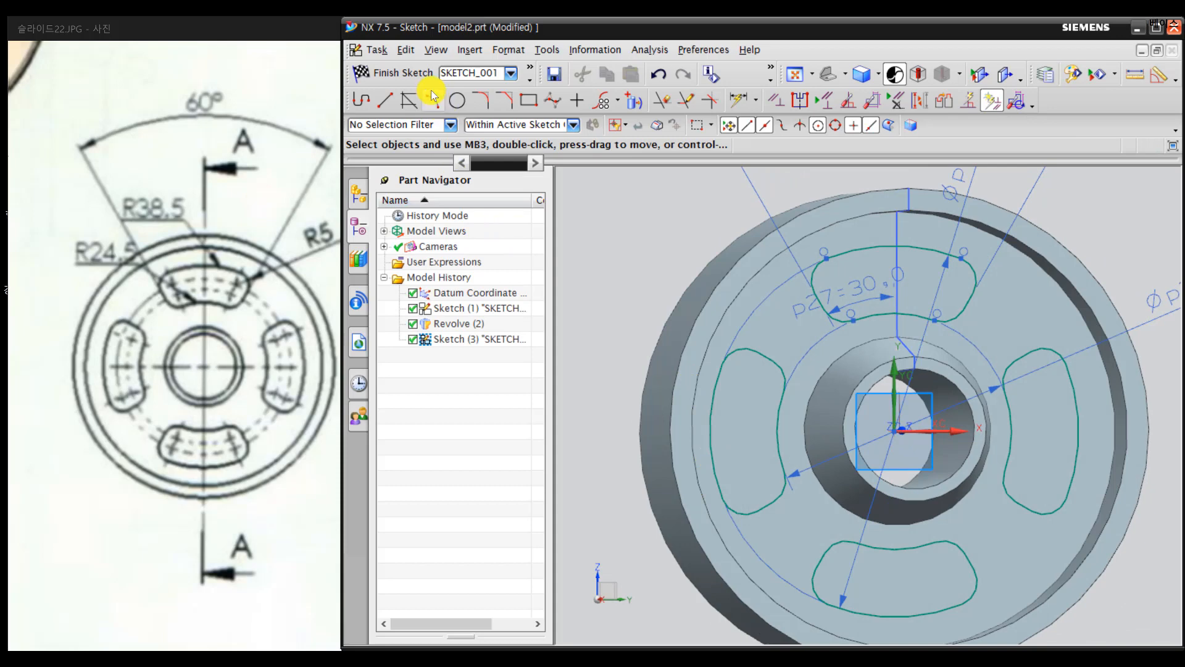
key(ctrl+q)
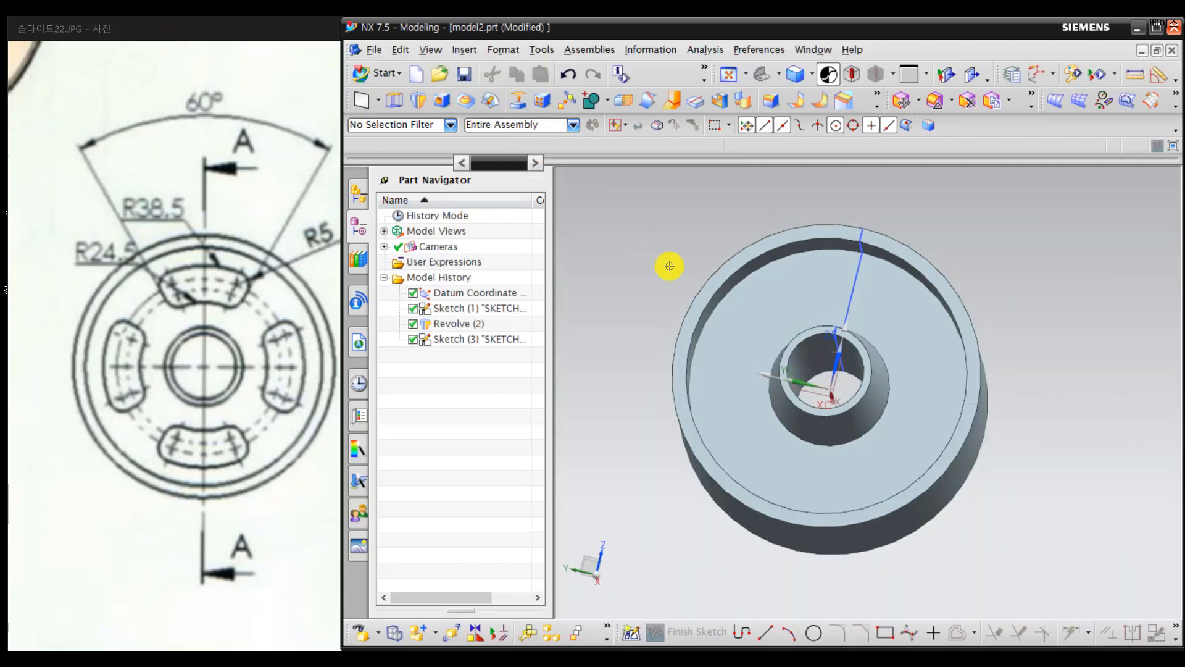
mouse_move(687, 306)
middle_down()
mouse_move(852, 336)
mouse_move(812, 302)
middle_up()
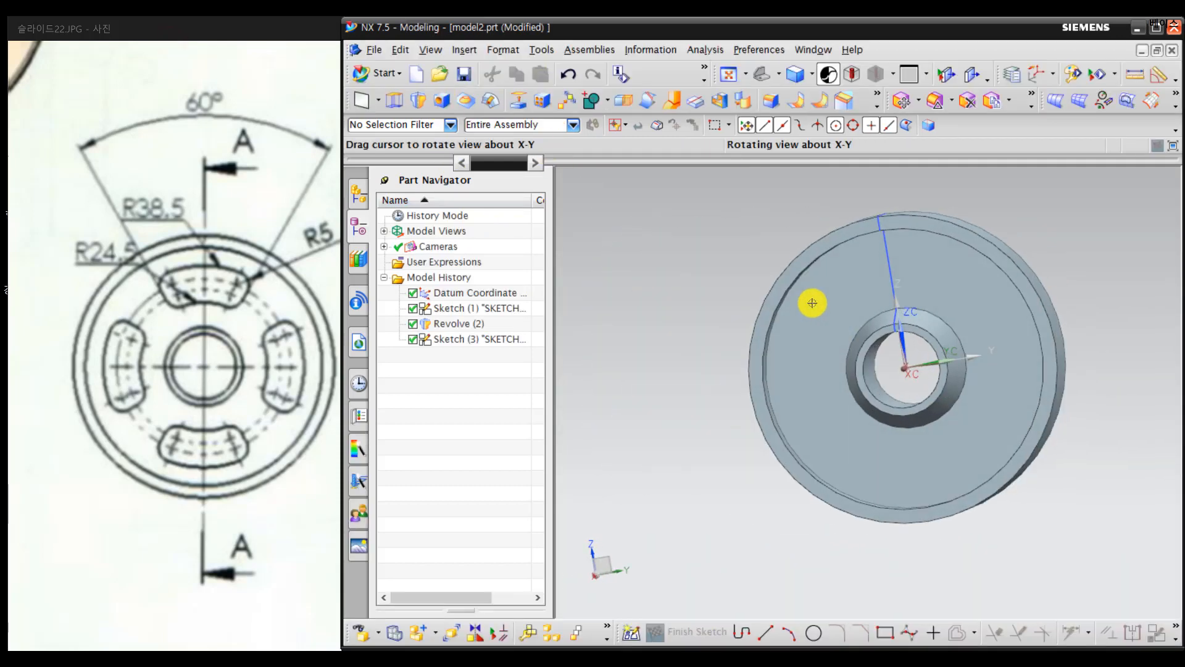
click(408, 106)
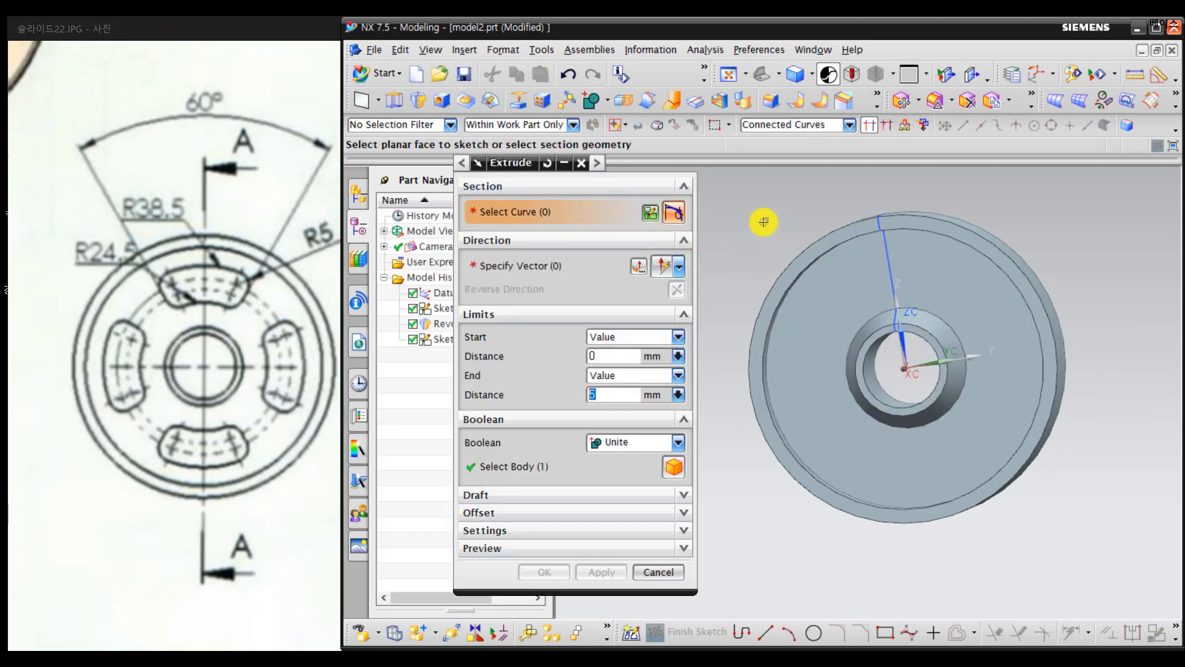
right_drag(763, 221, 739, 221)
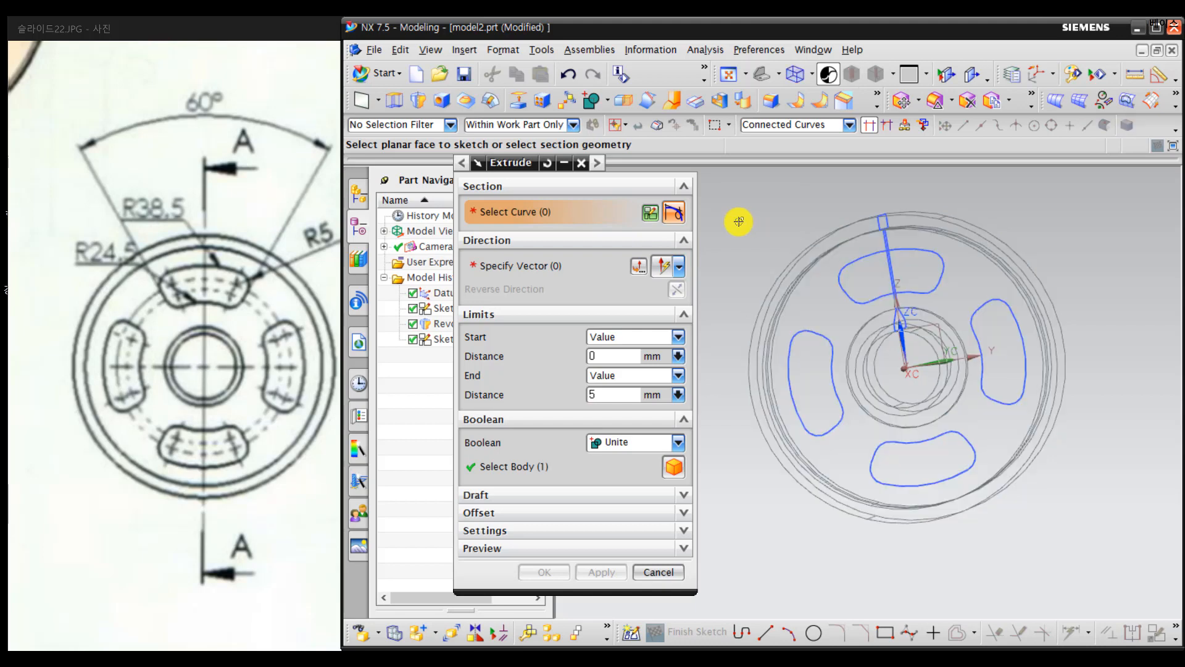
mouse_move(790, 272)
middle_down()
mouse_move(813, 264)
mouse_move(802, 267)
middle_up()
click(895, 282)
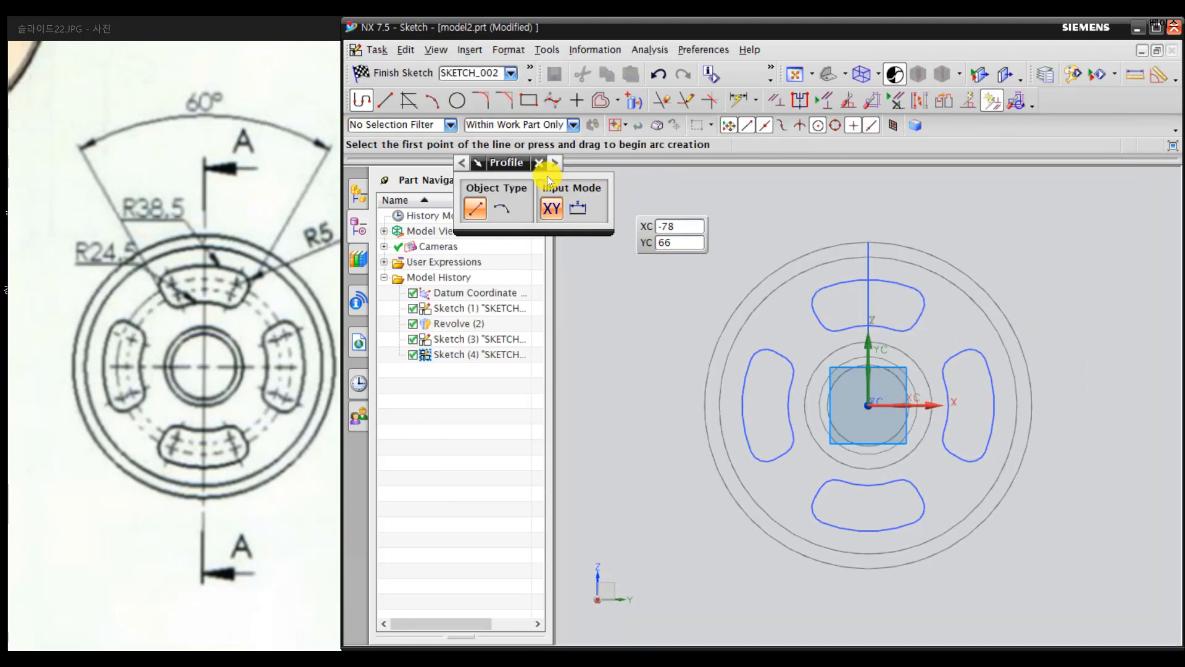
click(539, 163)
click(416, 74)
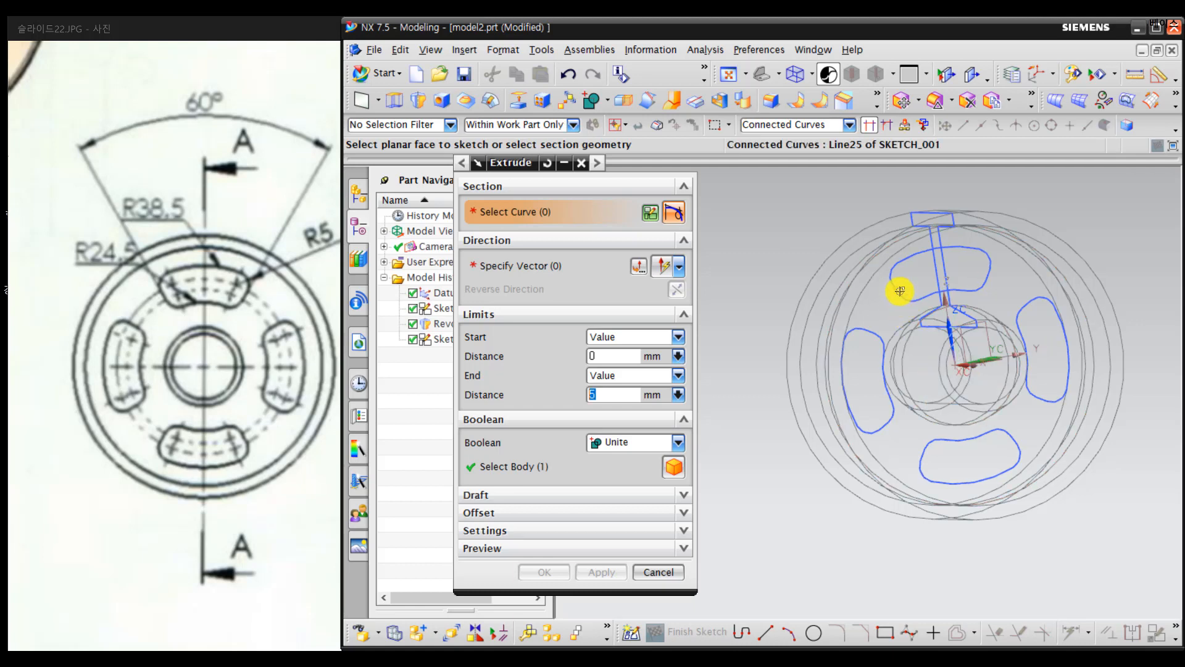
Step: Select the upper slot outline as the section of the Extrude
click(897, 292)
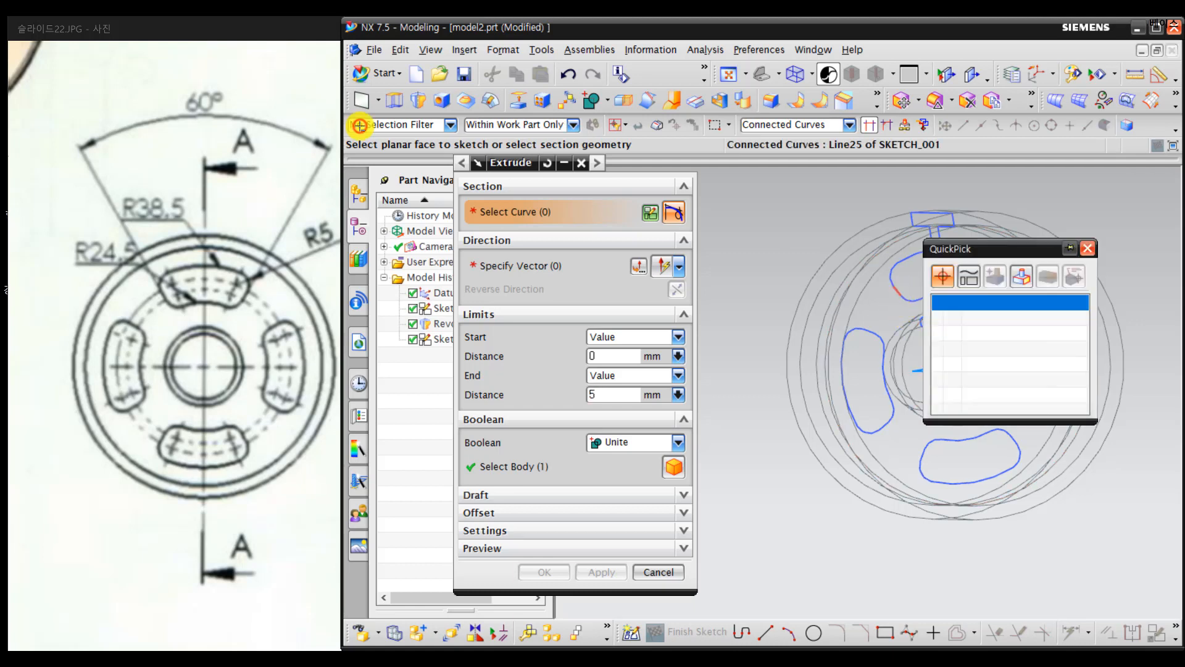
Step: Select all four curved slot profiles around the hub as the section for the extrude
click(970, 303)
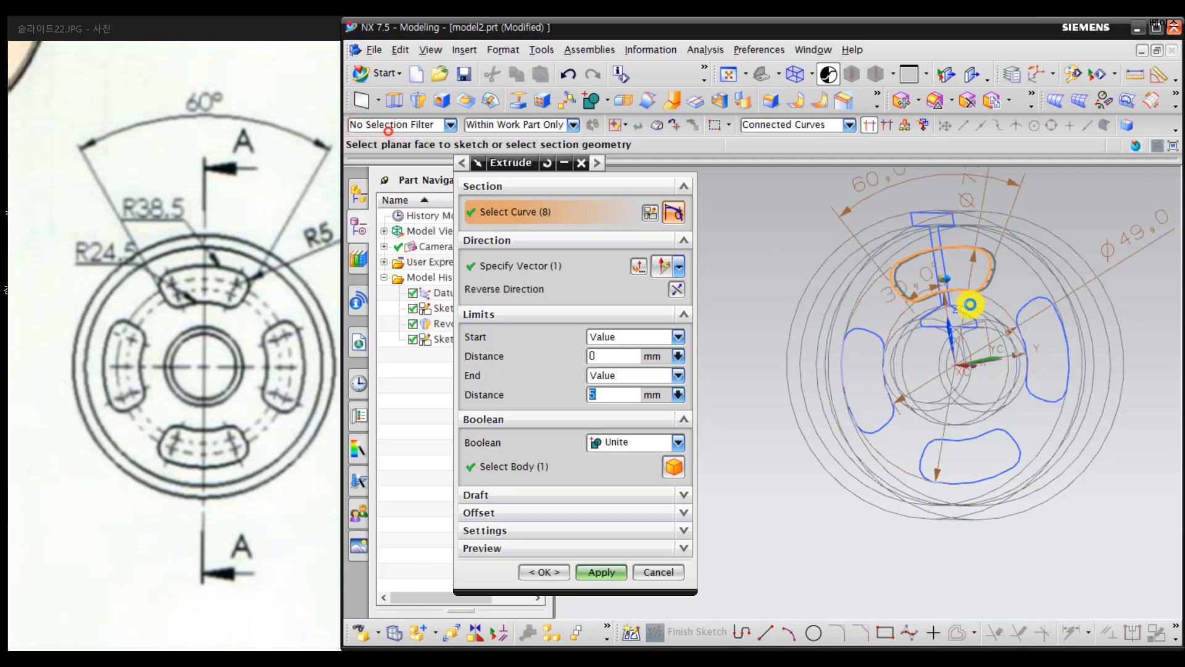
click(871, 333)
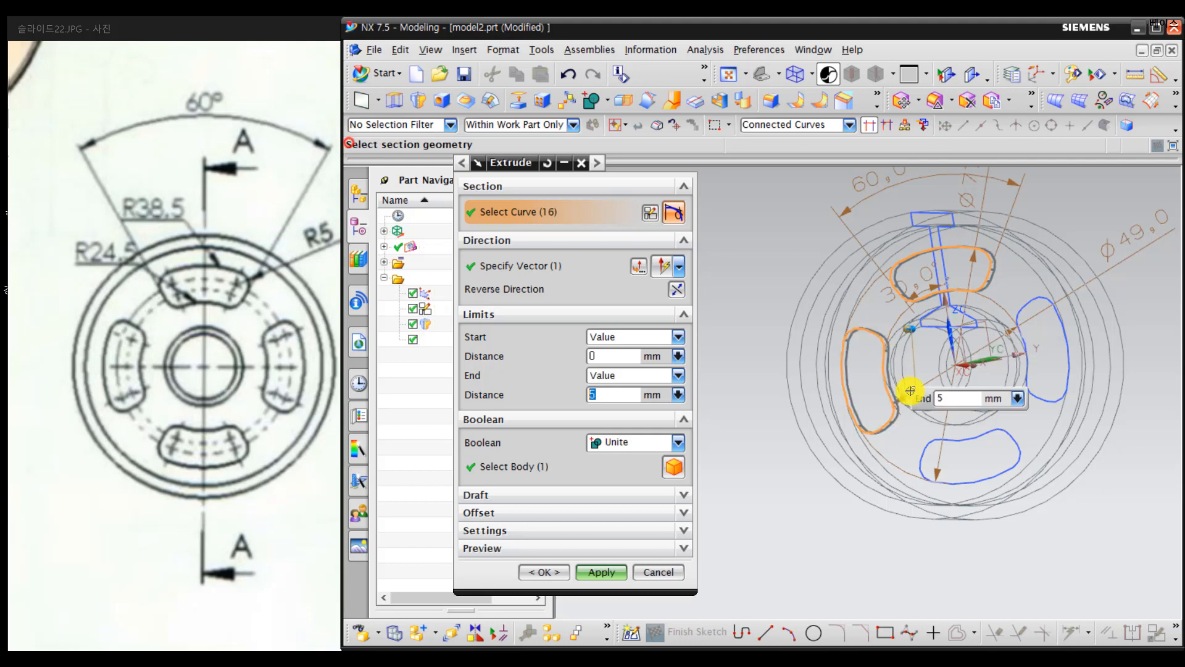
click(923, 456)
click(1040, 398)
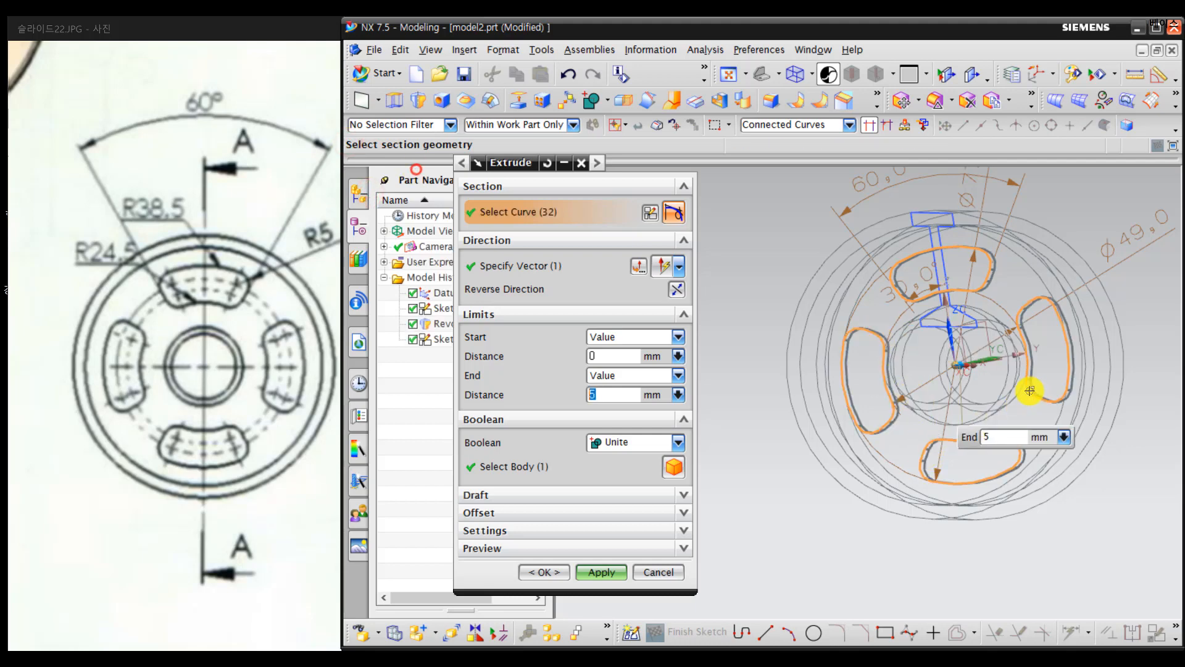
Step: Switch the wheel to shaded display and check the slot extrude preview from both sides of the web
middle_drag(902, 339, 949, 350)
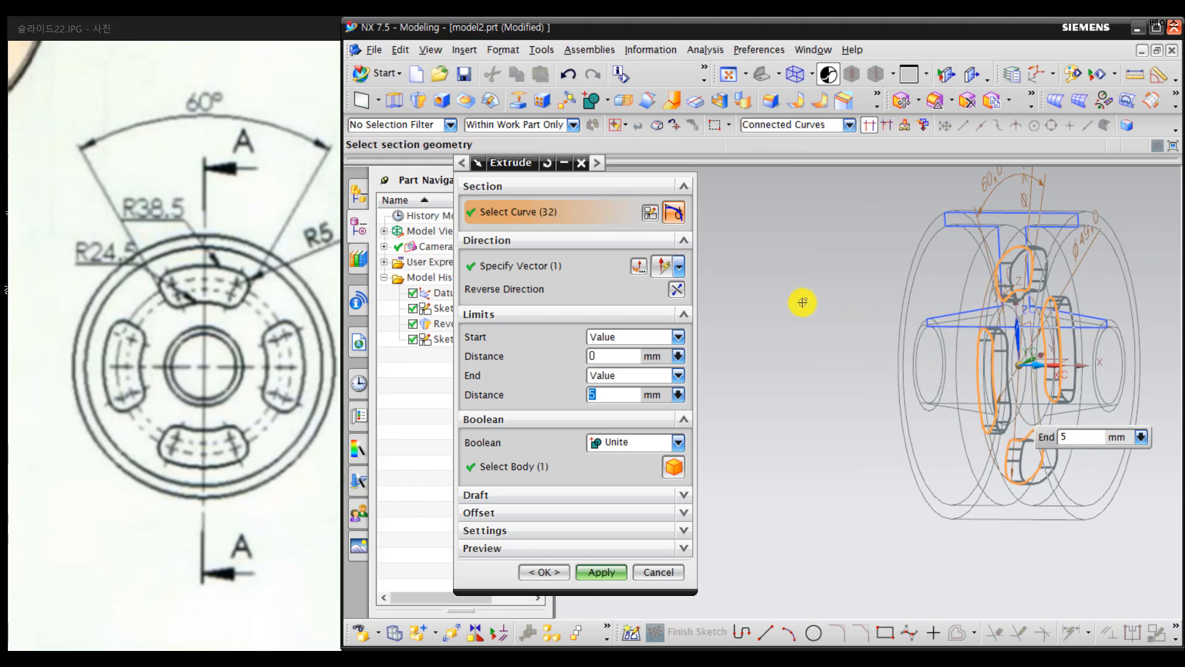
right_drag(801, 301, 320, 130)
click(801, 283)
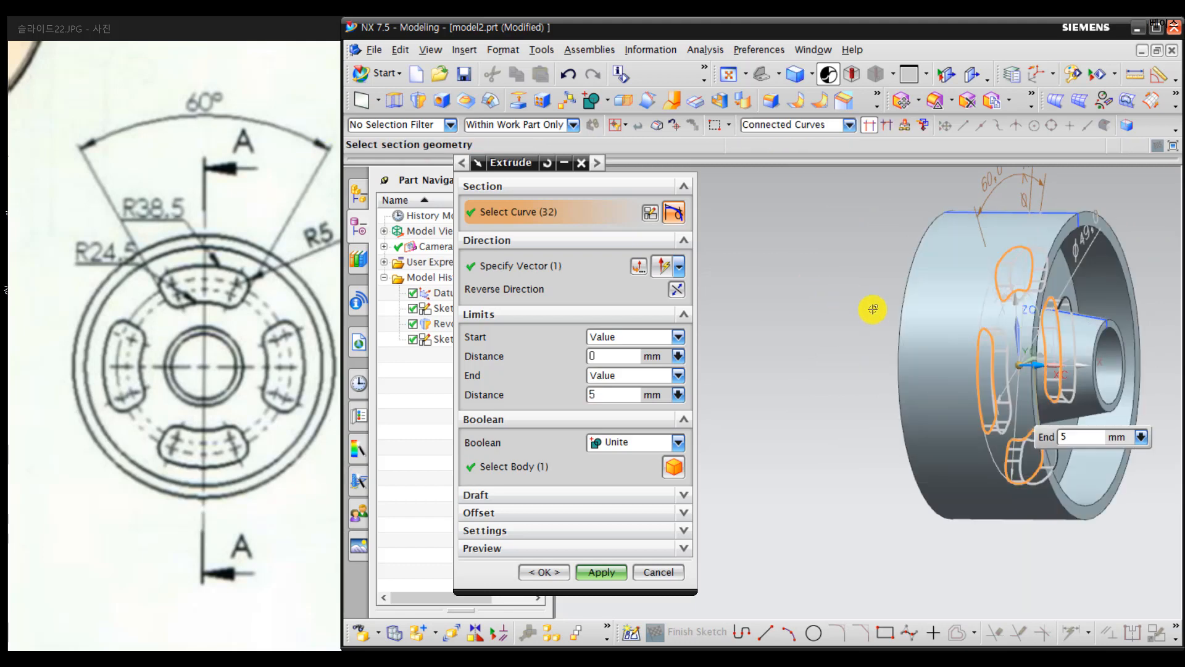
mouse_move(881, 373)
middle_down()
mouse_move(923, 373)
mouse_move(854, 371)
mouse_move(950, 370)
mouse_move(919, 362)
middle_up()
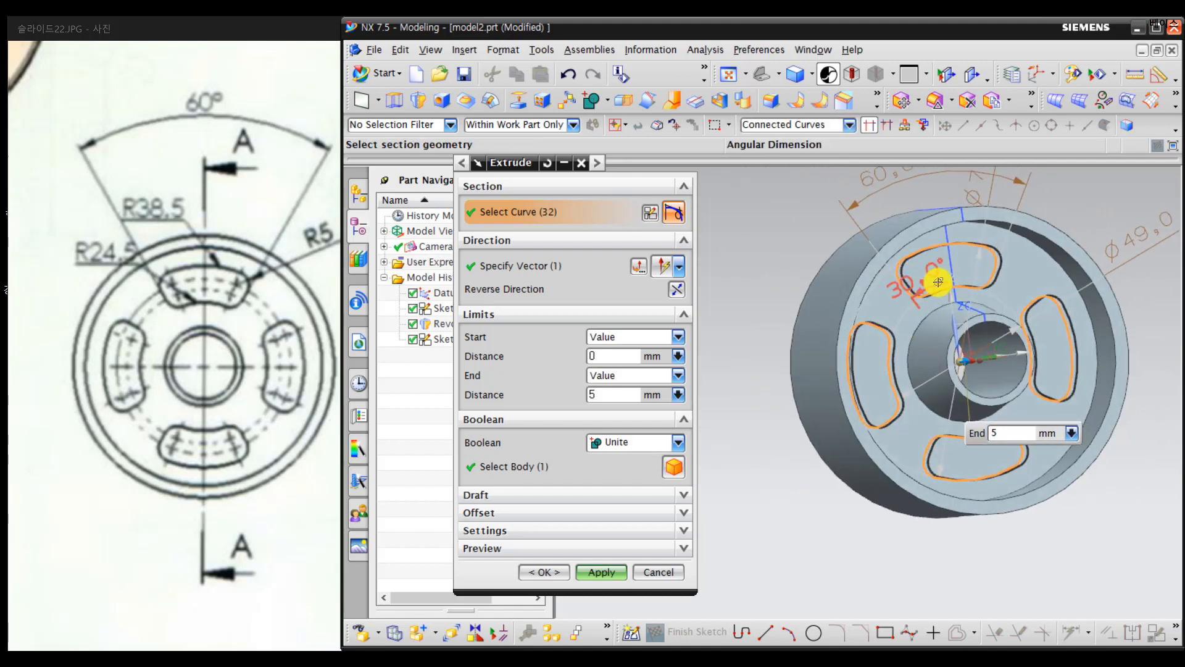
middle_drag(954, 309, 1000, 320)
middle_drag(969, 428, 896, 422)
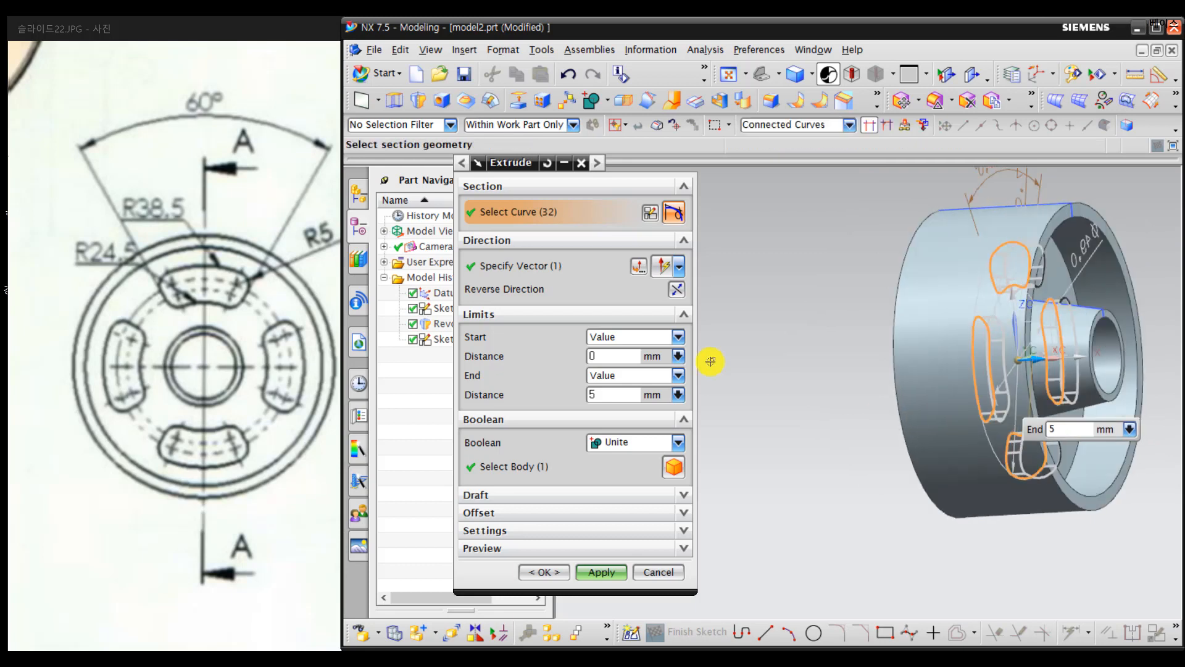
Step: Set the slot extrude limits to Symmetric Value with a distance of 15 mm
click(268, 145)
click(672, 338)
click(654, 369)
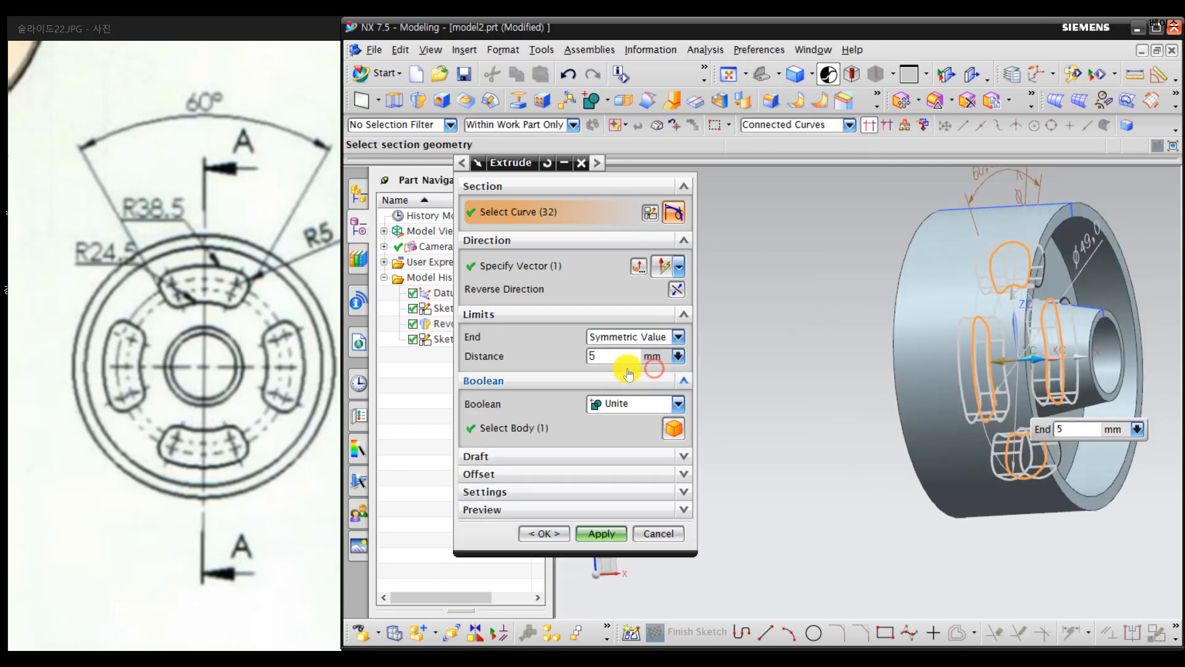
drag(620, 356, 511, 362)
text(15)
key(Return)
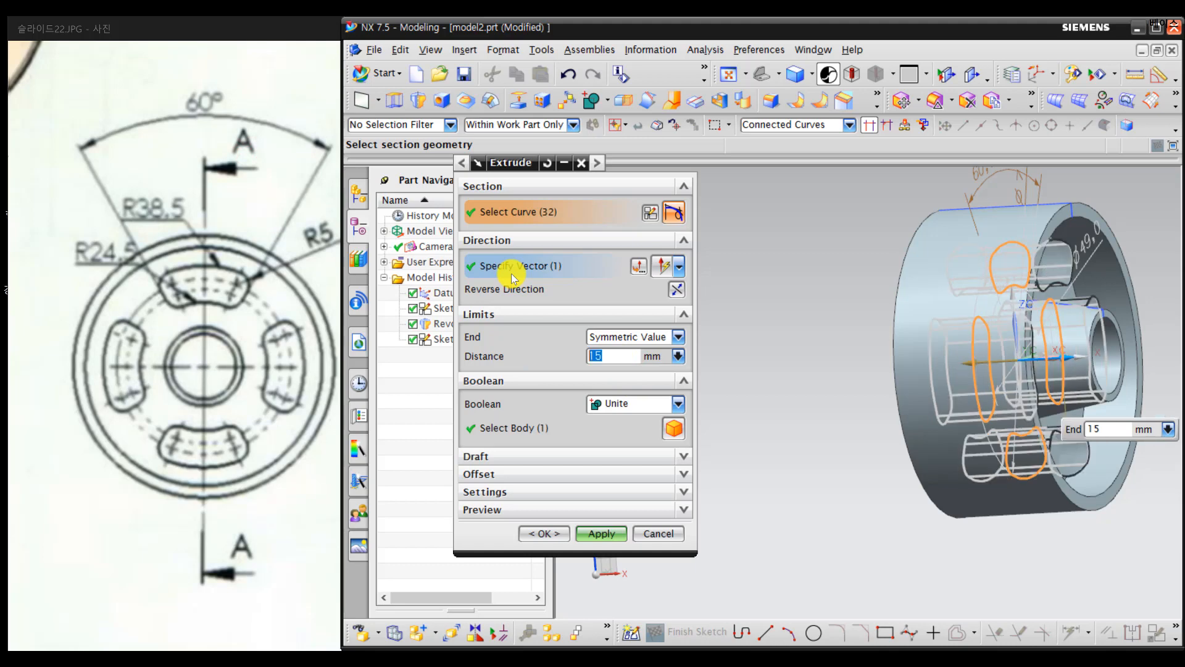
Step: Subtract the extruded slots from the wheel body and finish the Extrude command
click(642, 404)
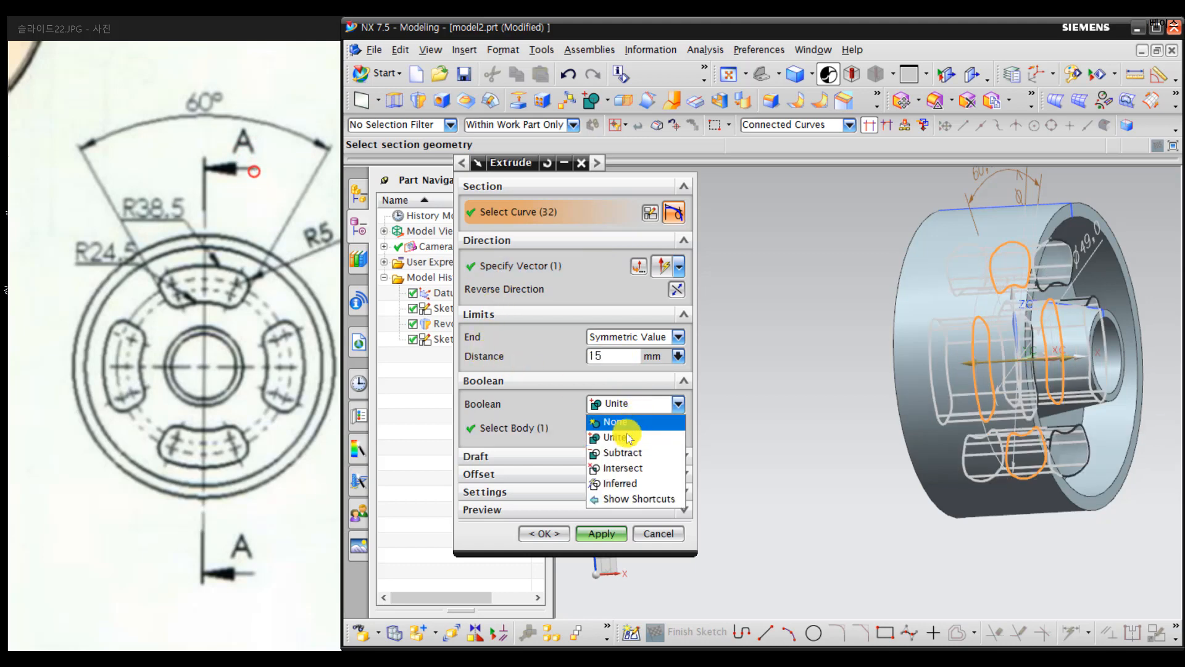
click(624, 453)
middle_drag(1025, 489, 982, 486)
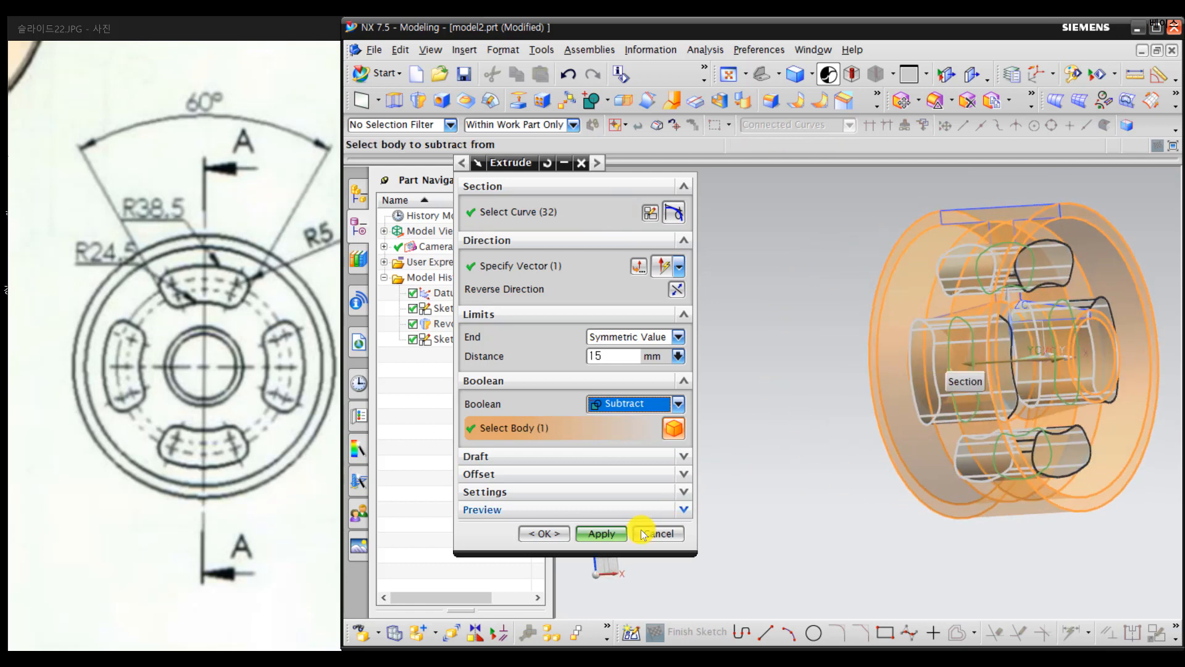
click(612, 535)
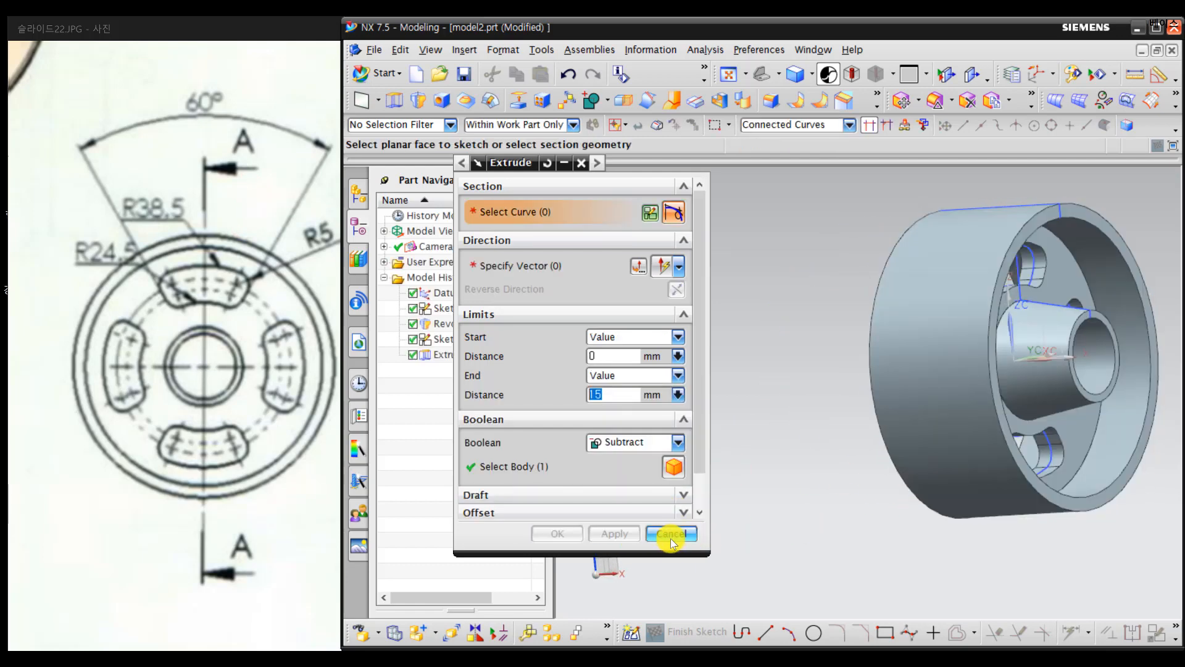
click(673, 532)
mouse_move(873, 505)
middle_down()
mouse_move(764, 508)
mouse_move(885, 514)
mouse_move(876, 500)
middle_up()
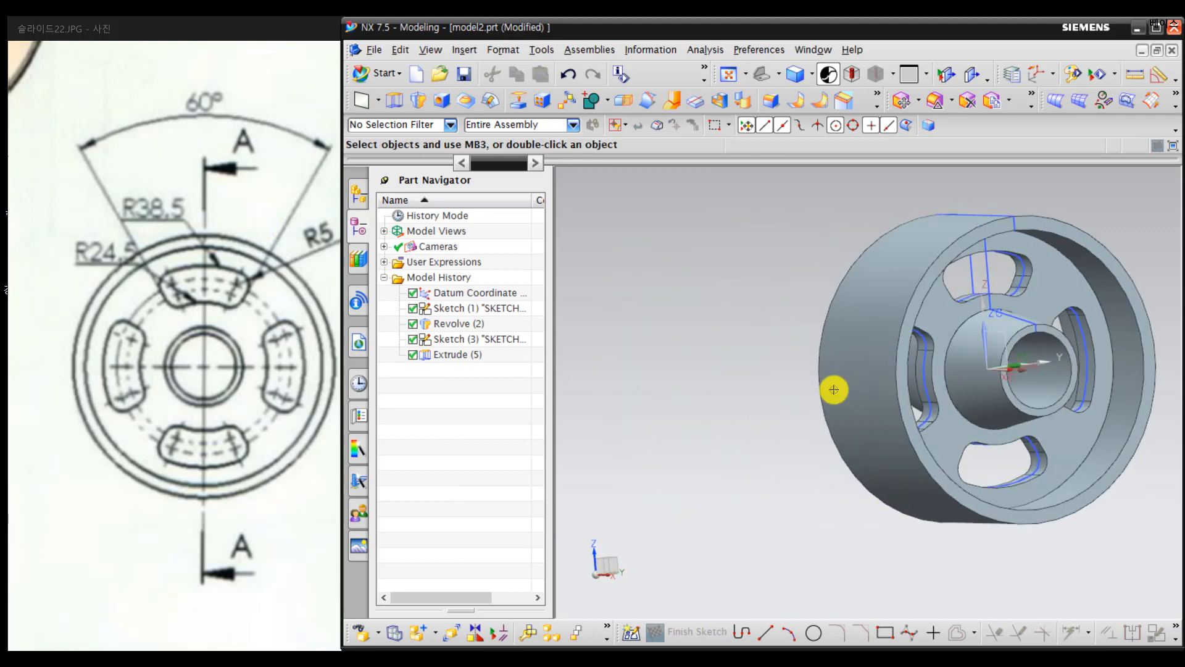
Step: Switch to the reference drawing in the Photos app and examine the fillet radii in section A-A
mouse_move(204, 324)
mouse_down()
mouse_move(264, 386)
mouse_move(408, 442)
mouse_up()
drag(165, 272, 337, 240)
mouse_move(141, 335)
mouse_down()
mouse_move(227, 283)
mouse_move(313, 273)
mouse_up()
drag(254, 301, 311, 300)
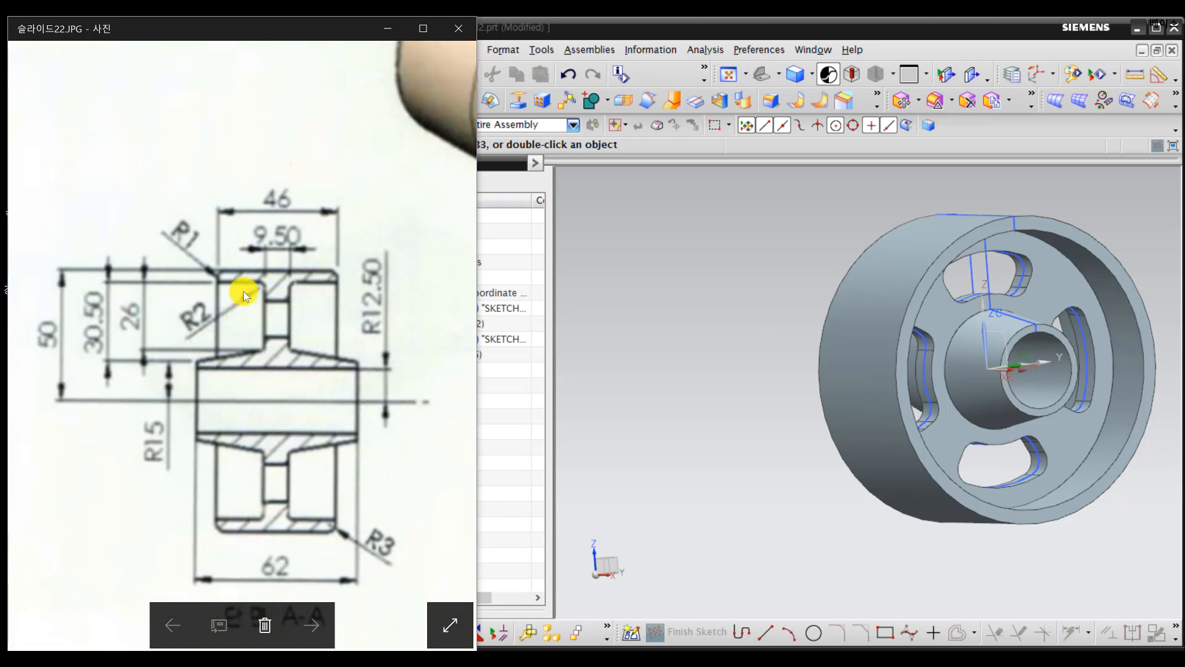
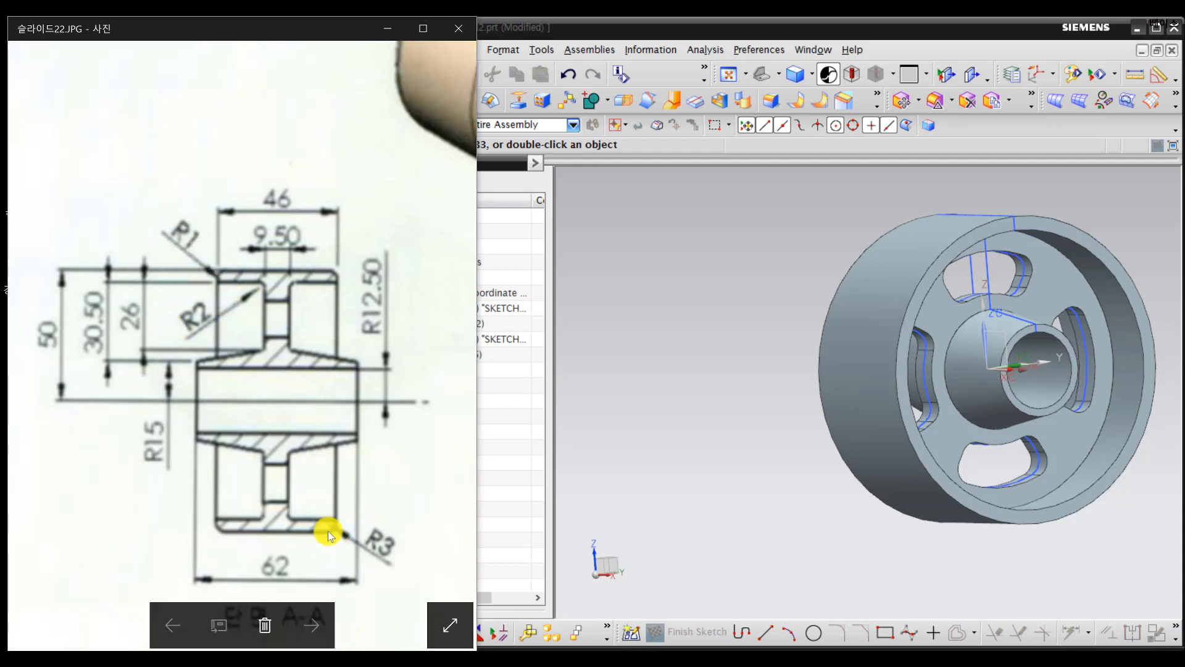
Step: Return to NX and blend the outer circular edge on one side of the rim with a 1 mm radius
click(866, 321)
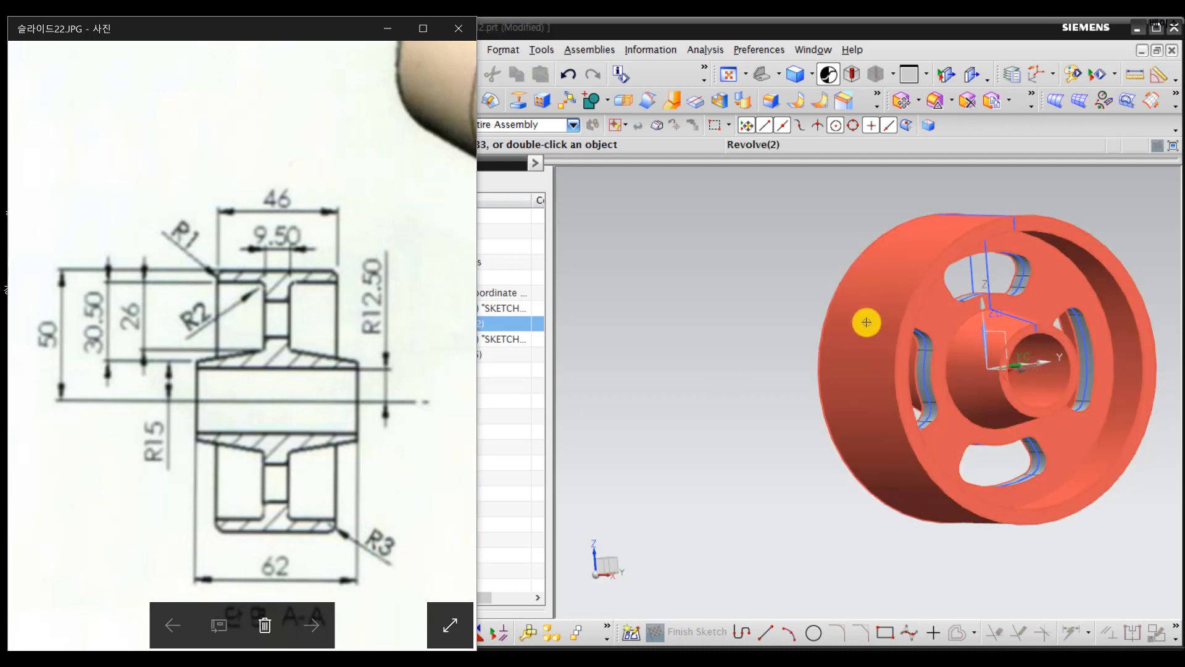
middle_drag(938, 373, 846, 391)
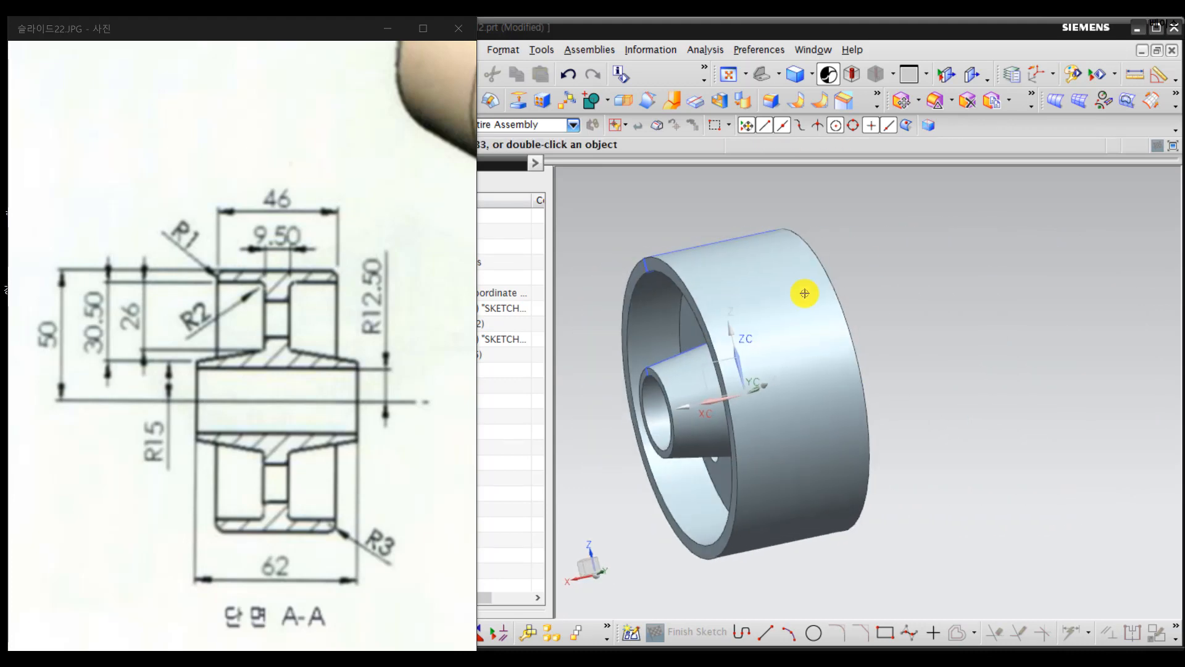
click(676, 184)
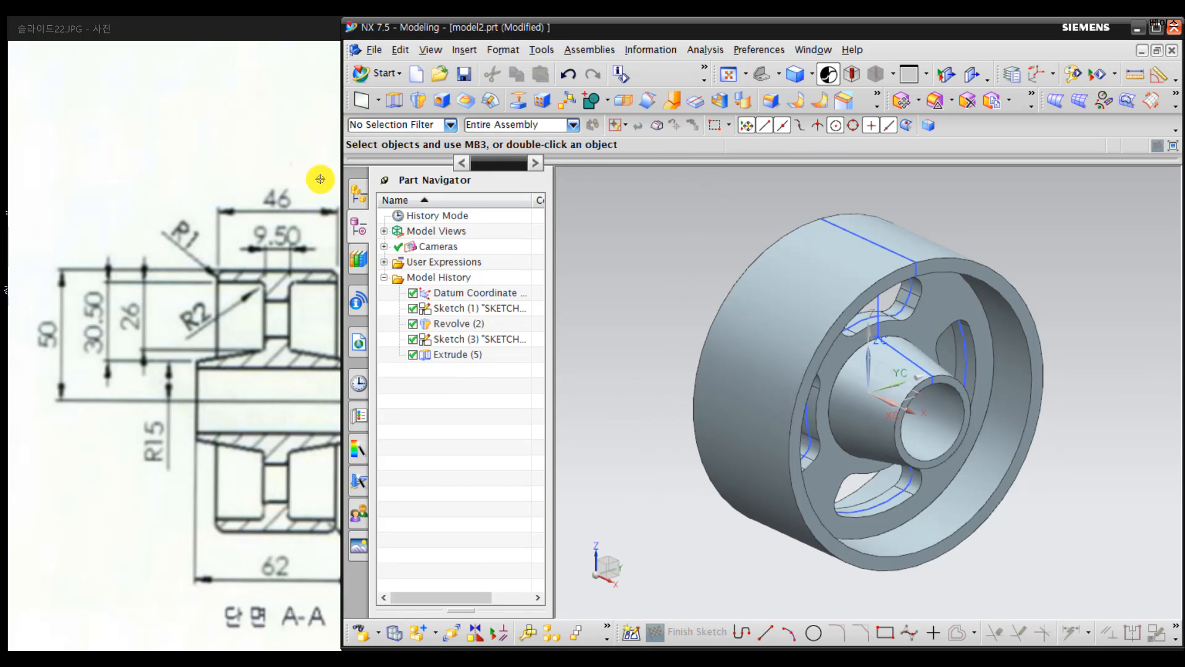
mouse_move(868, 395)
middle_down()
mouse_move(836, 405)
mouse_move(855, 416)
middle_up()
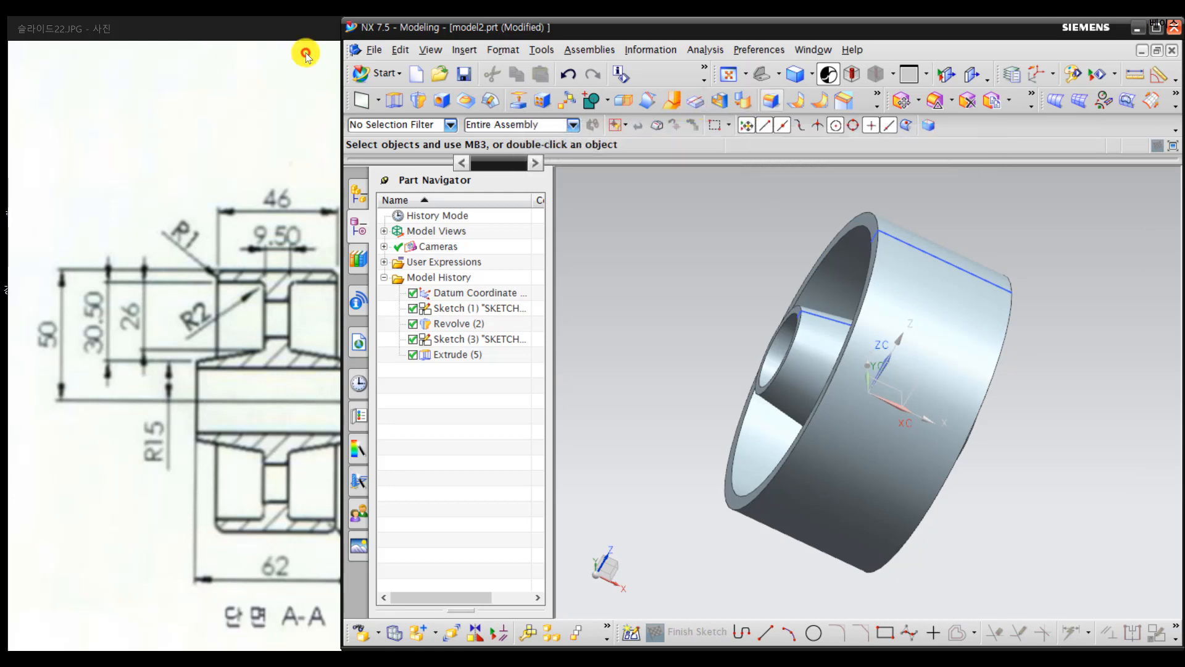
click(875, 217)
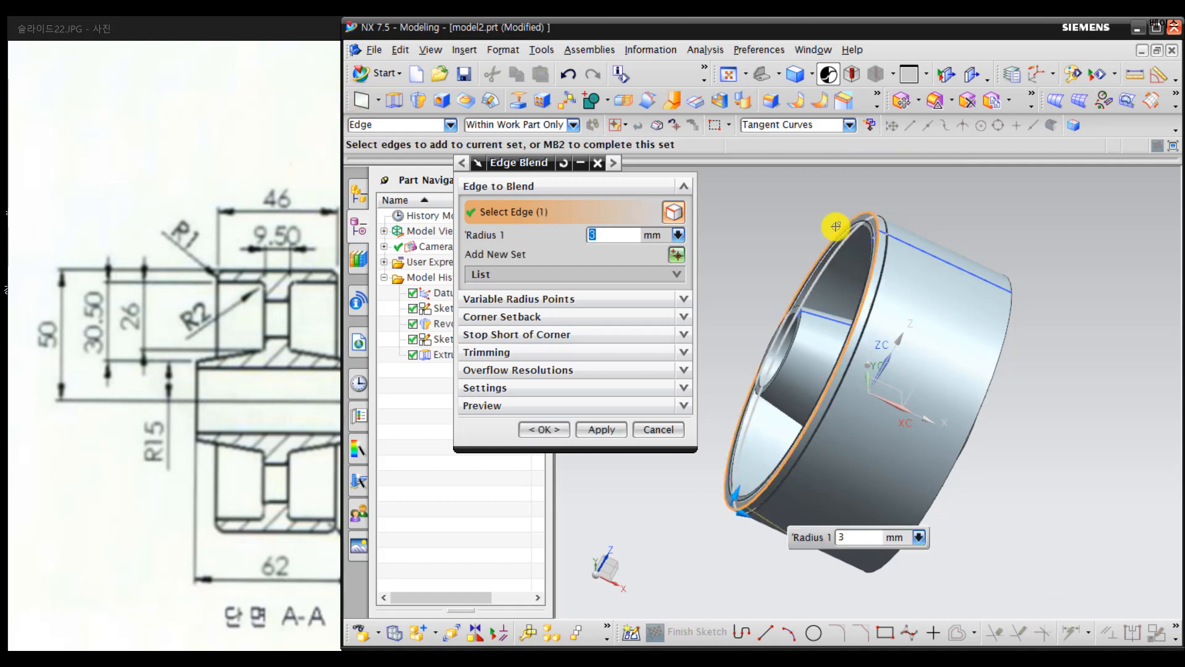
text(1)
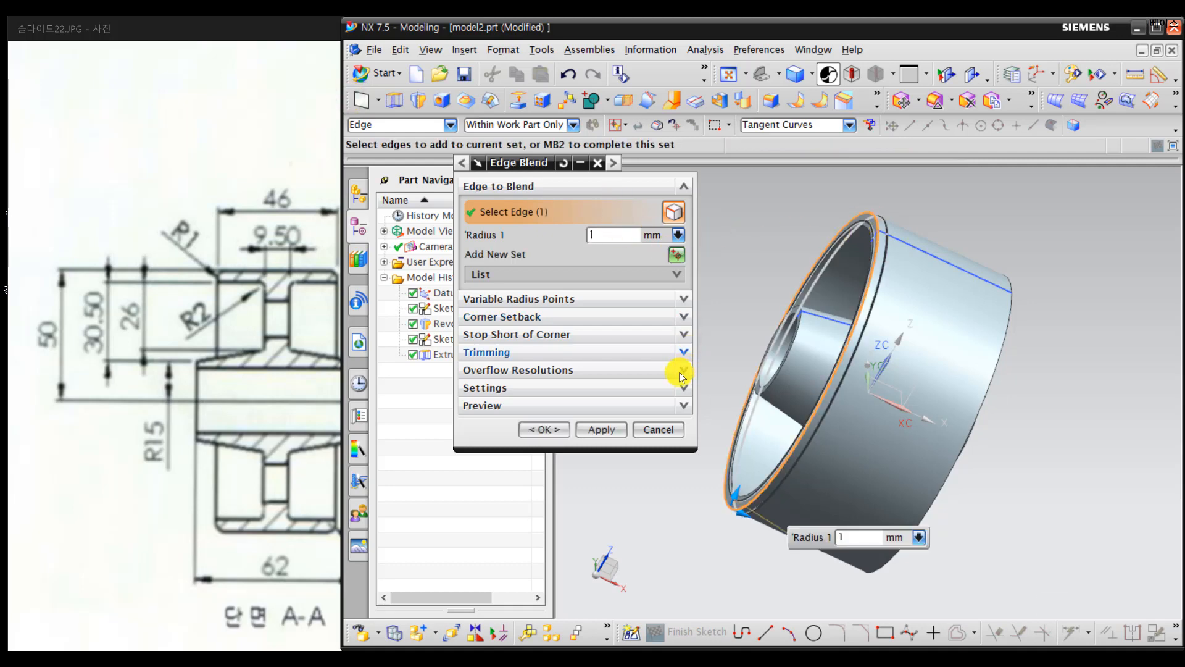
click(622, 431)
Step: Blend the two inner edges where the web meets the rim, one per side, with a 2 mm radius
middle_drag(860, 482, 925, 483)
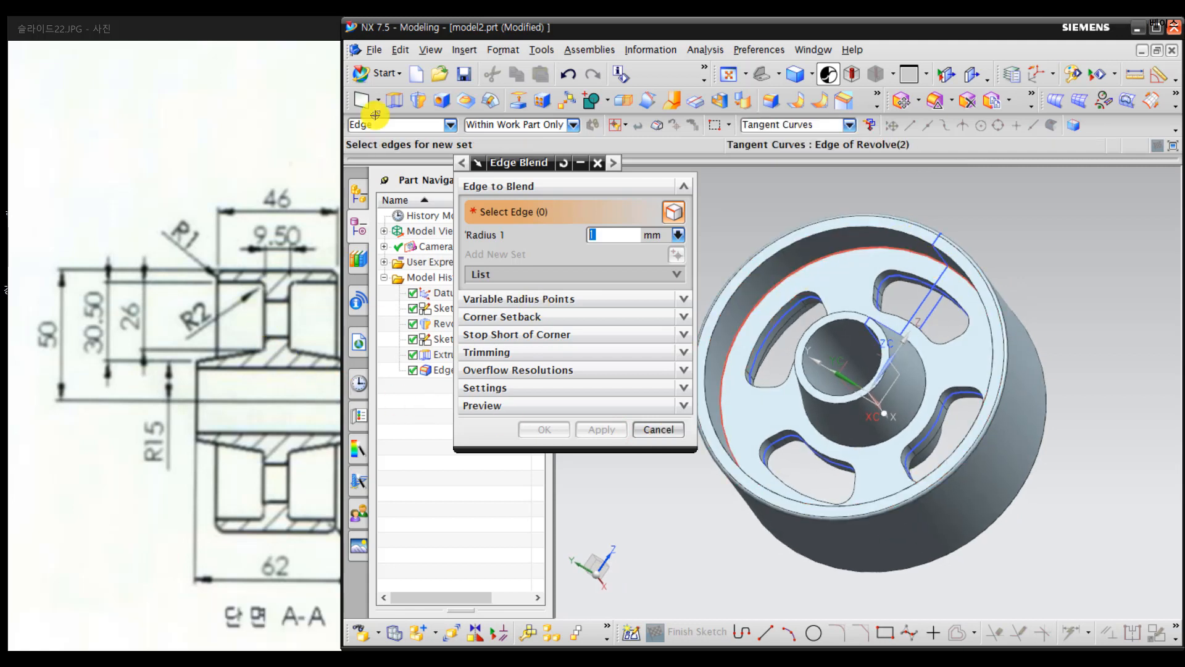
click(935, 261)
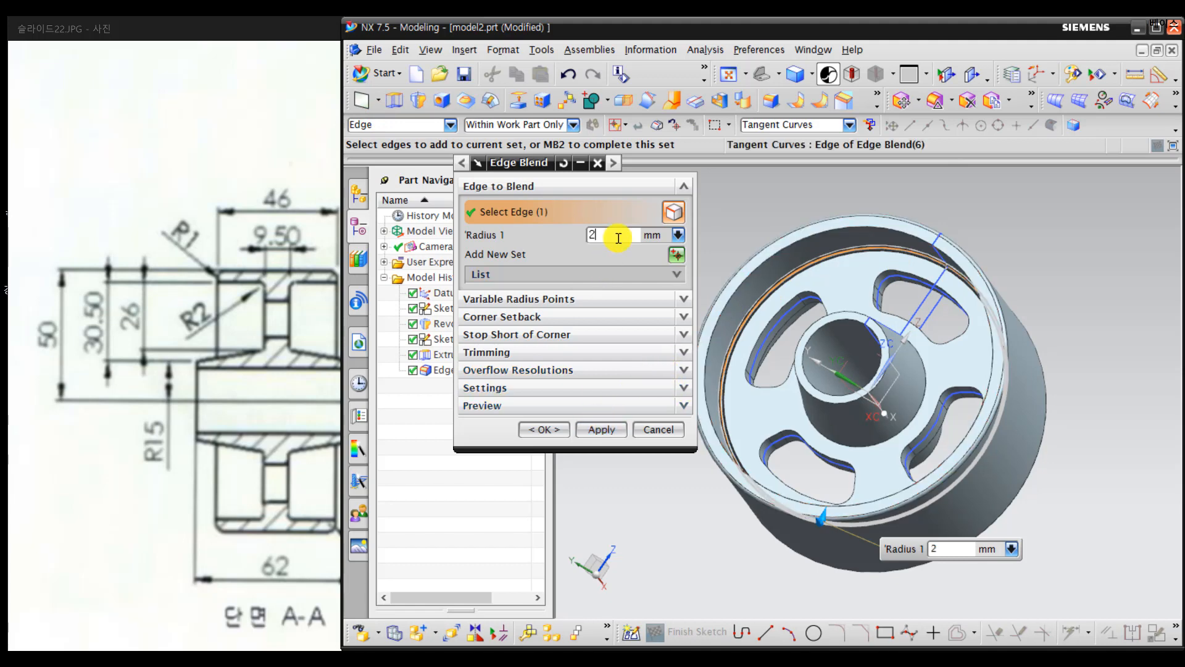
middle_drag(998, 262, 914, 277)
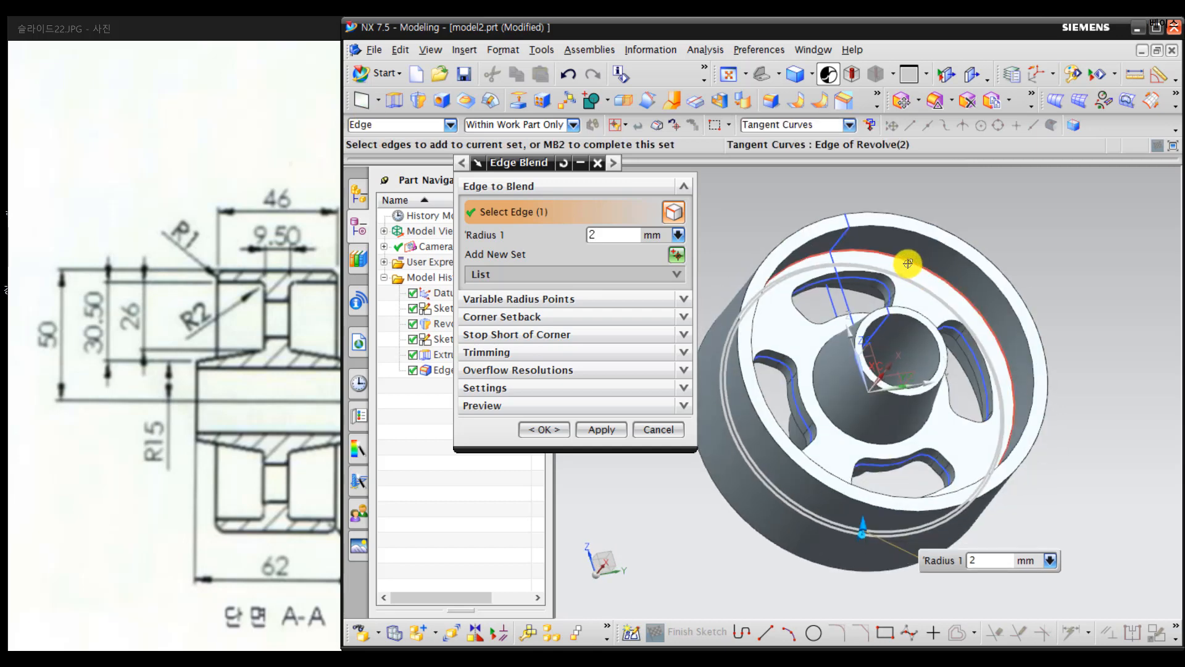
click(836, 264)
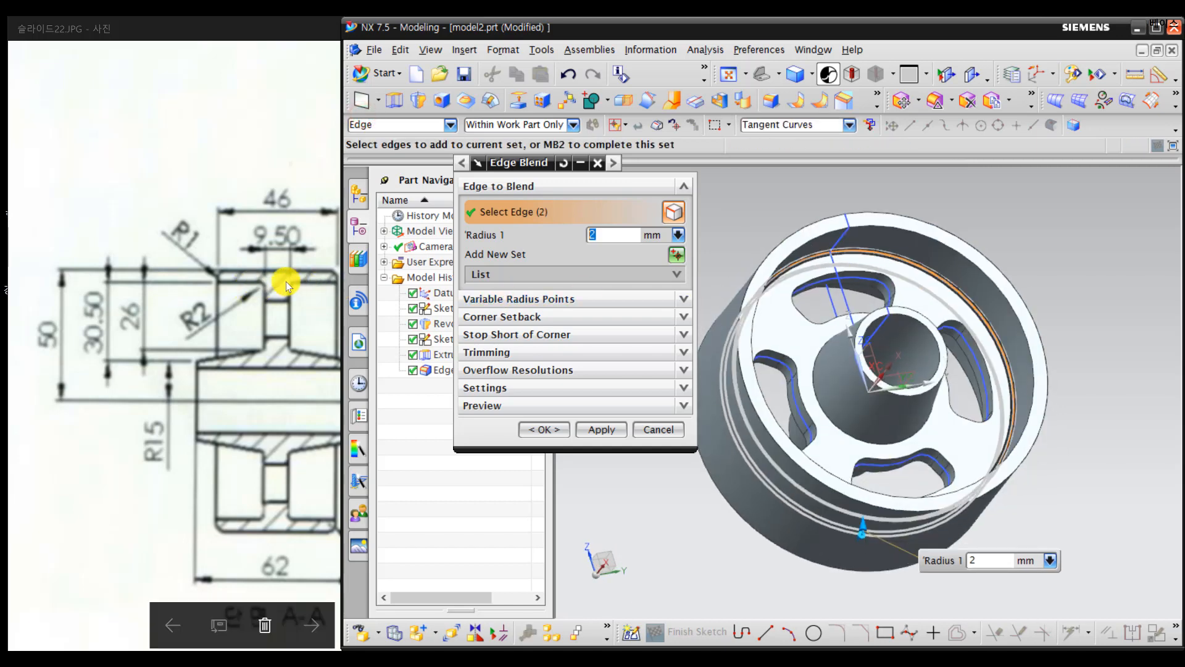
middle_drag(843, 303, 931, 336)
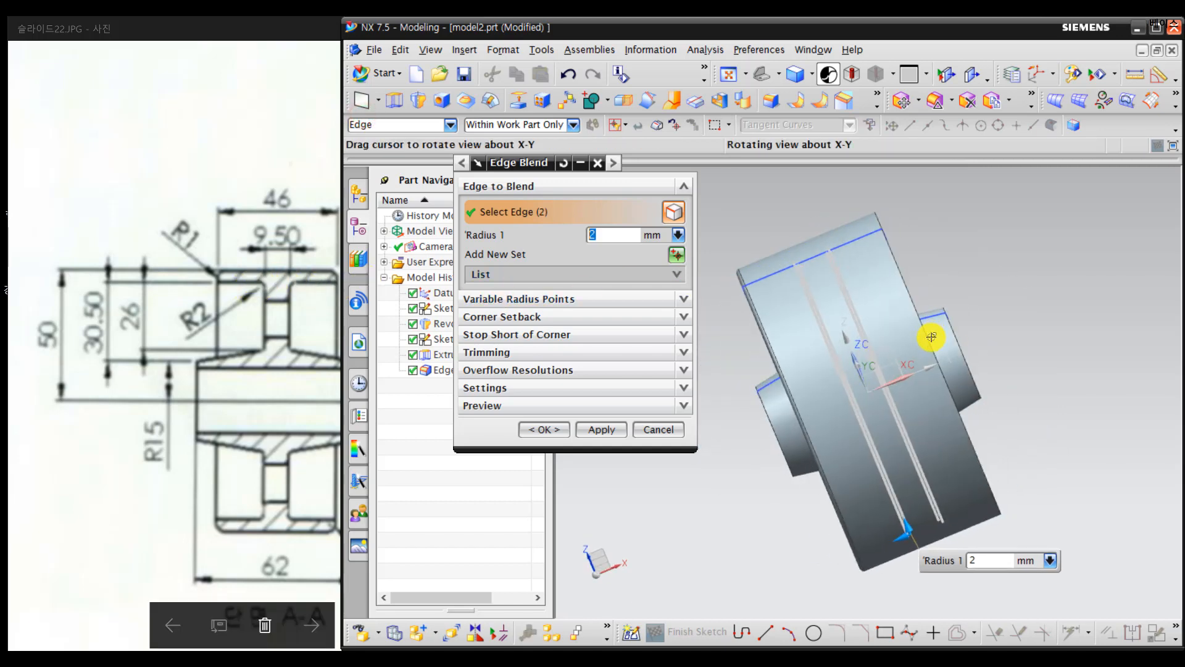
scroll(852, 302, up, 3)
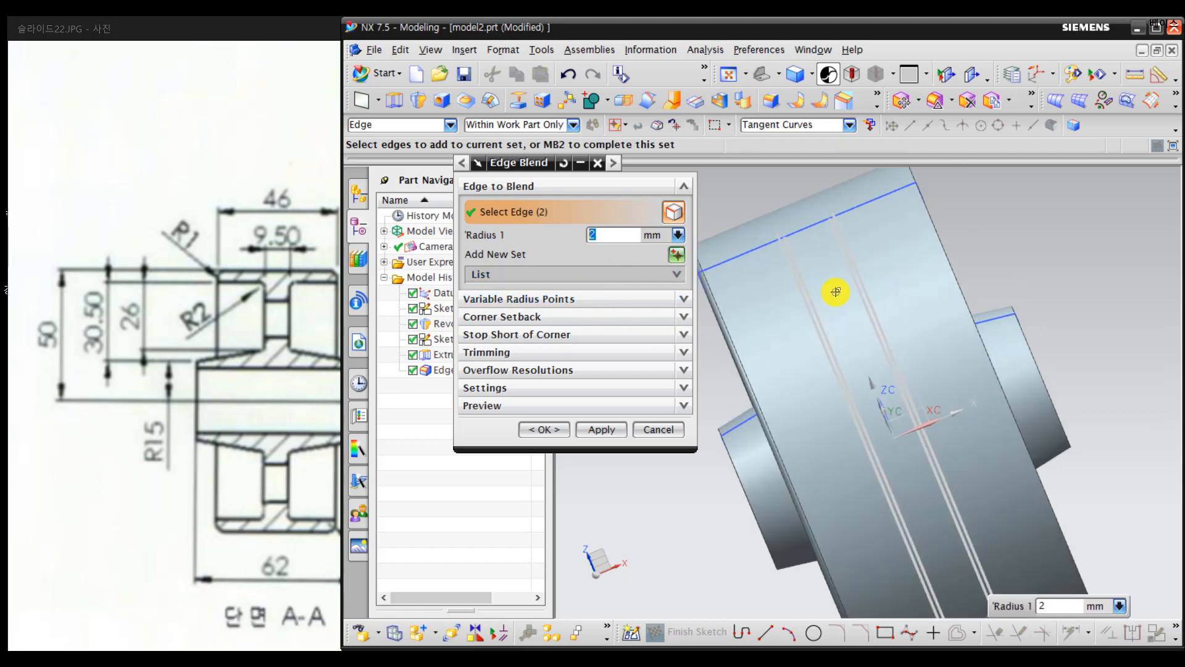
click(594, 429)
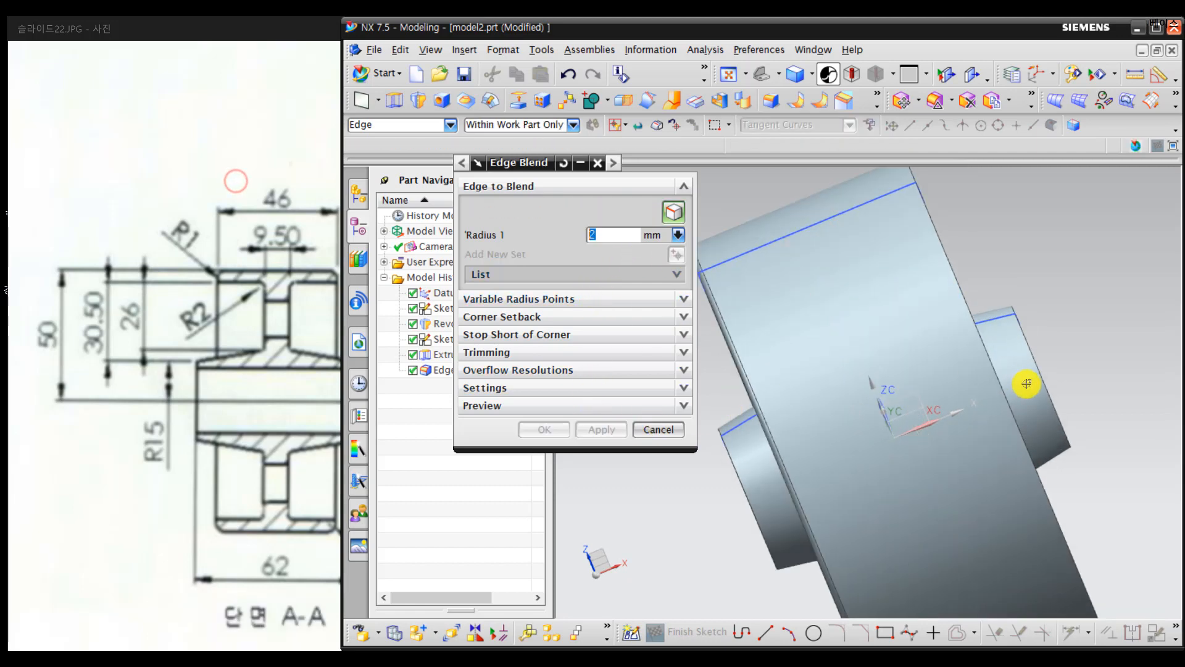
Step: Blend the outer rim edge on the opposite side of the wheel with a 3 mm radius and finish the Edge Blend command
middle_drag(1047, 432, 1005, 465)
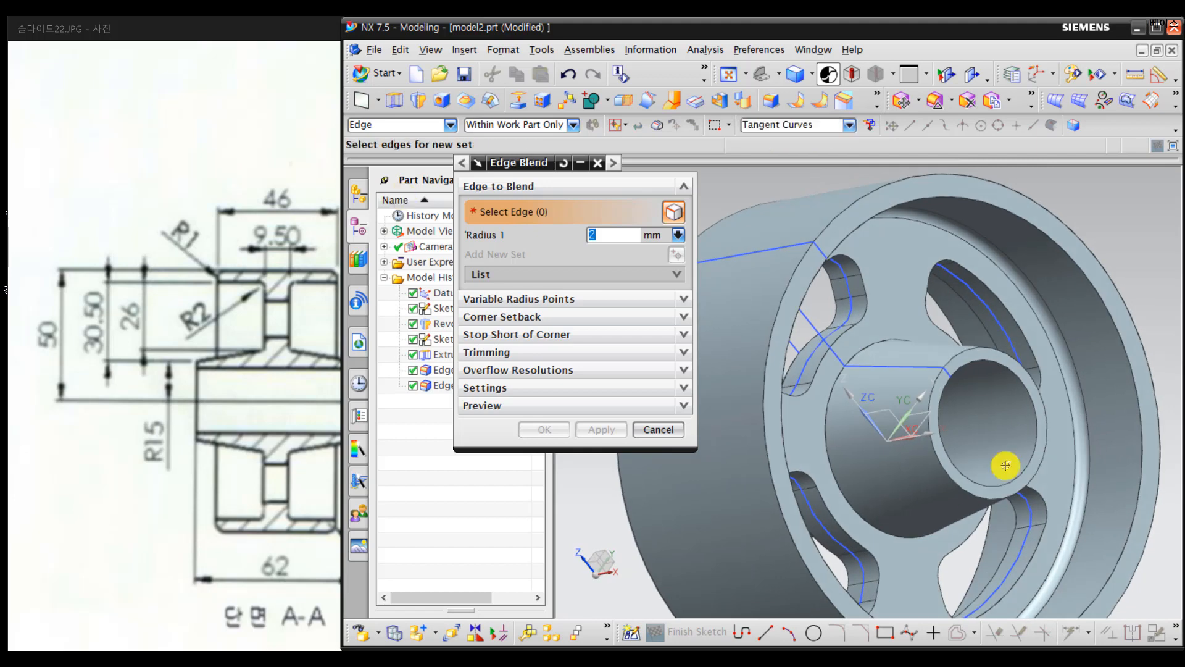
click(265, 529)
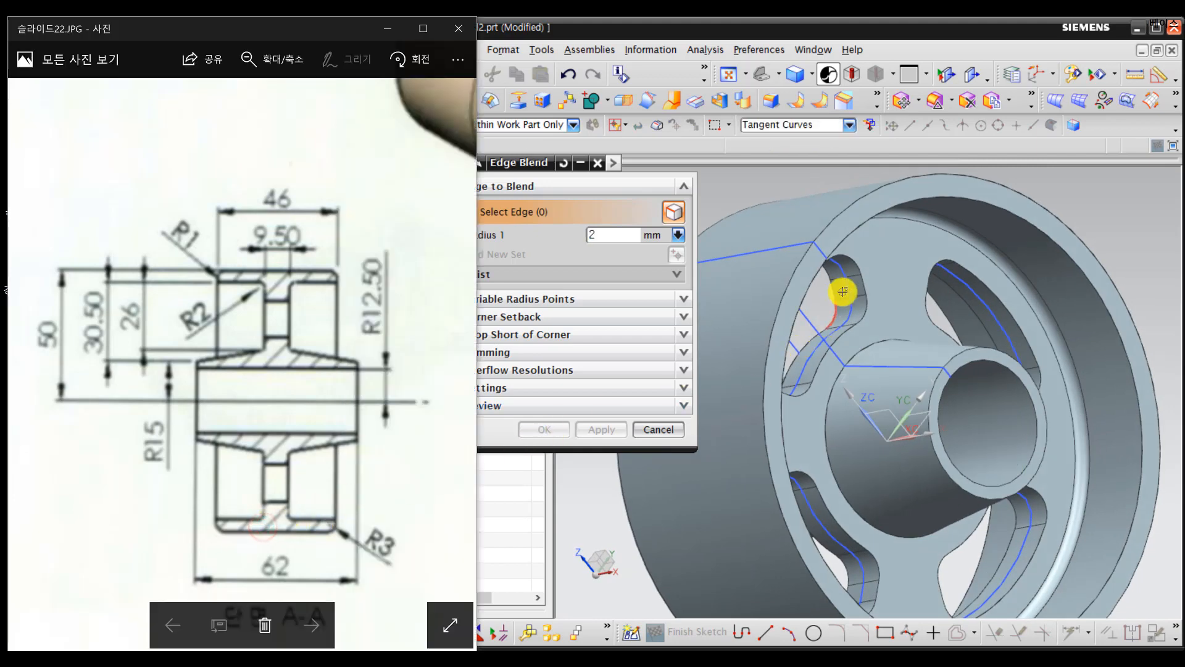
click(830, 227)
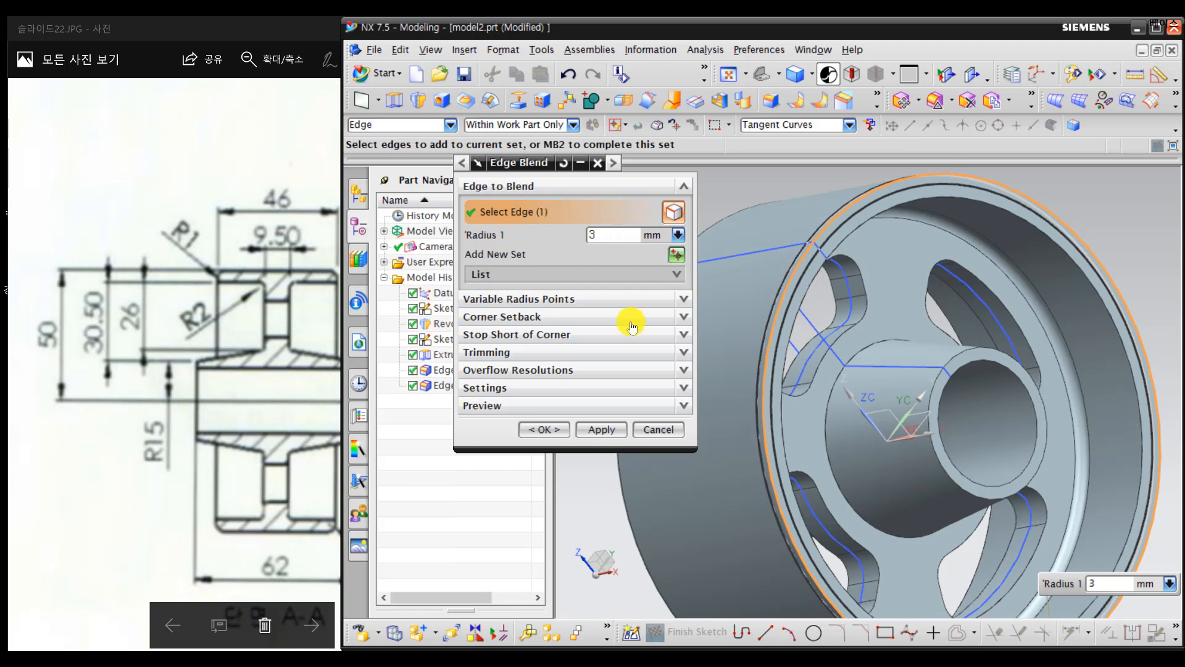
click(611, 424)
middle_drag(743, 341, 805, 274)
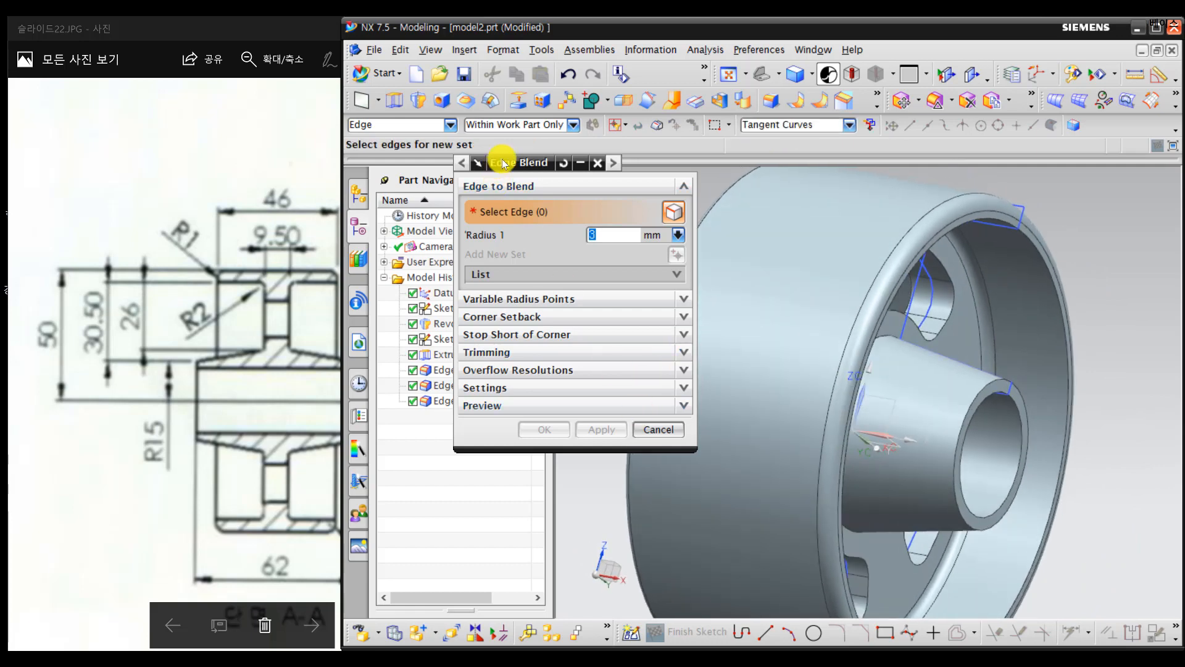
click(657, 429)
Step: Save the finished wheel model as wheel.prt in the folder D:\CASTER2
scroll(823, 378, down, 3)
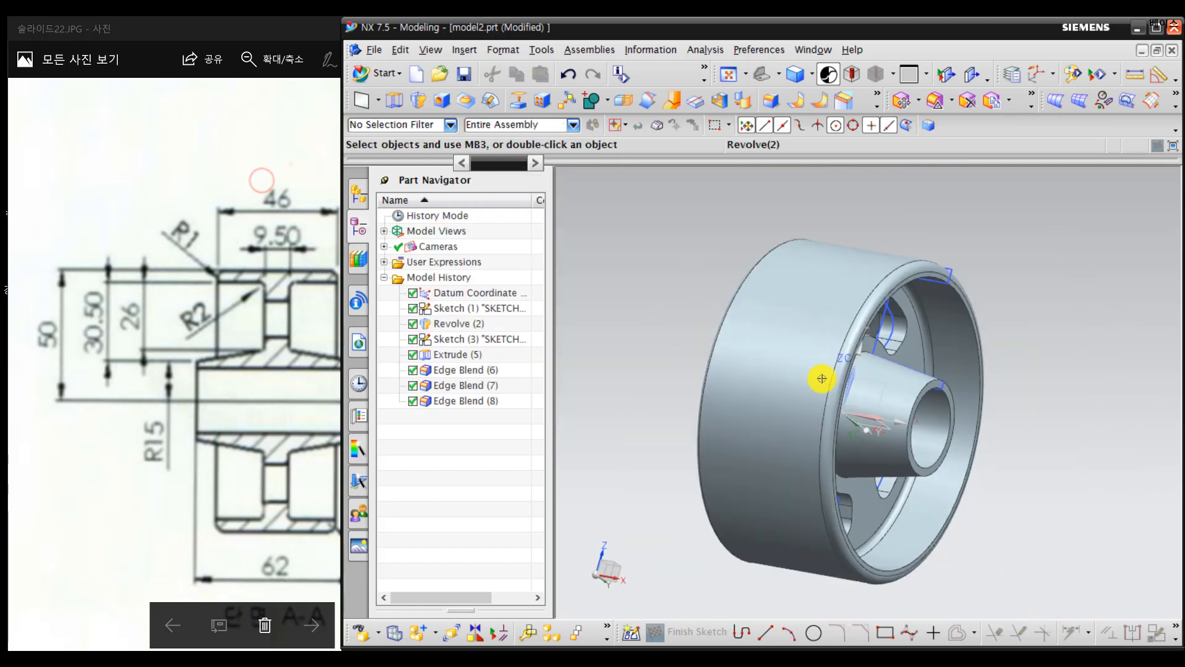
middle_drag(820, 377, 790, 407)
click(374, 49)
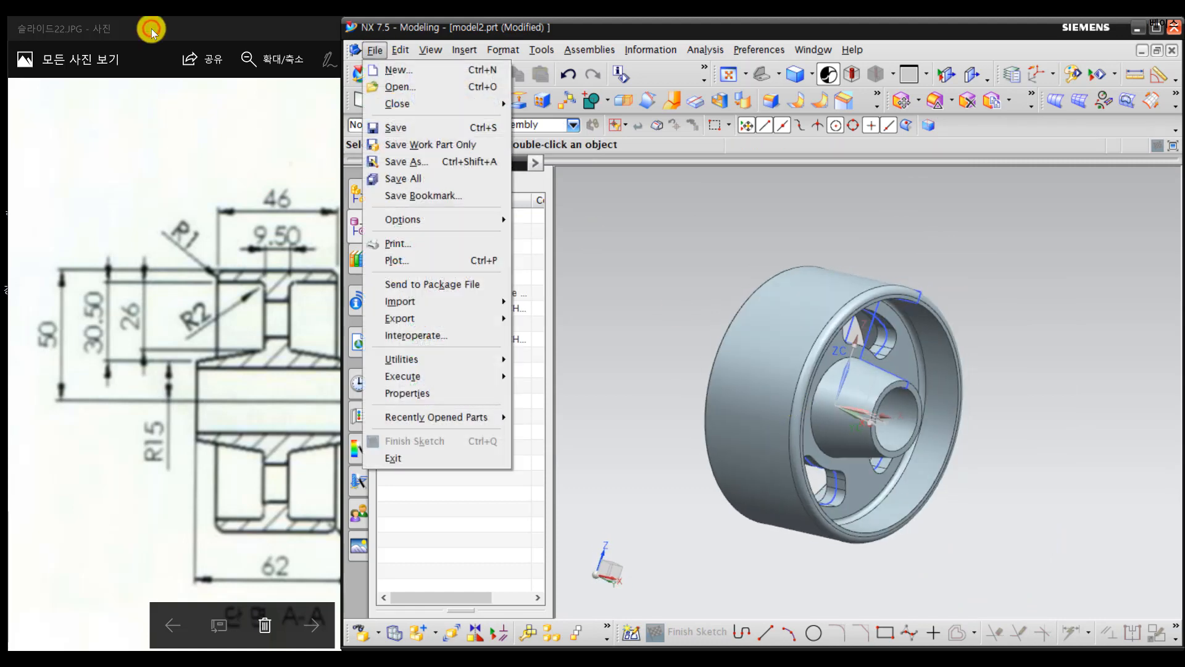
click(384, 130)
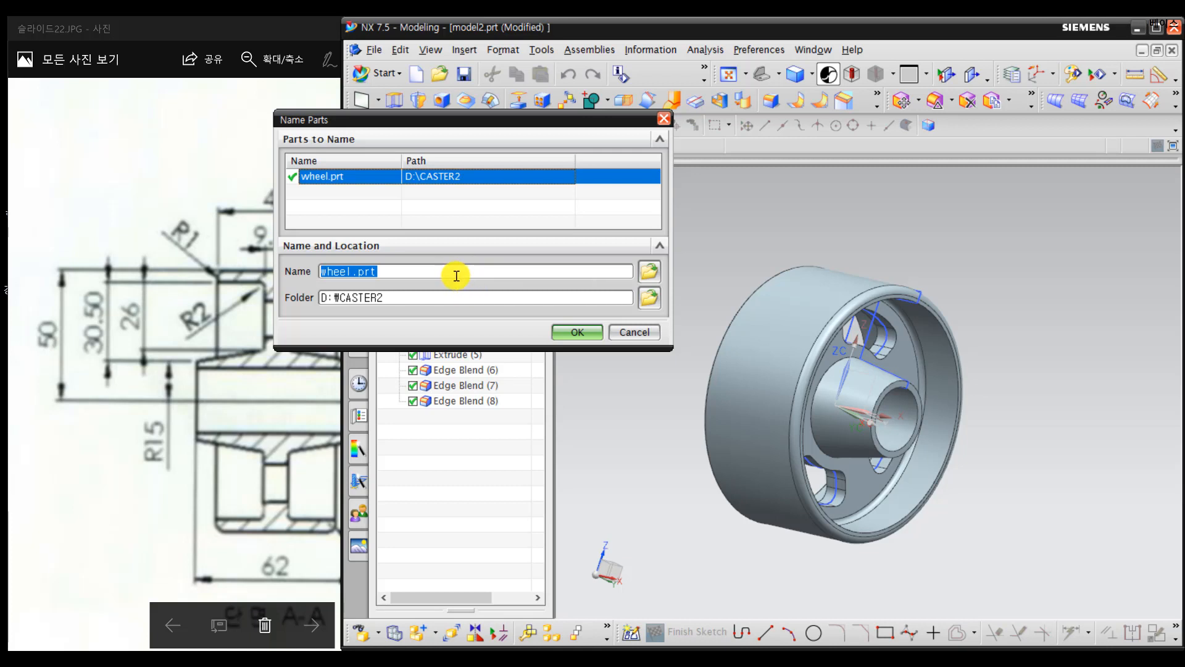
click(559, 332)
Step: Switch to the Photos app and browse the reference drawings to the shaft drawing 슬라이드23.JPG
click(200, 385)
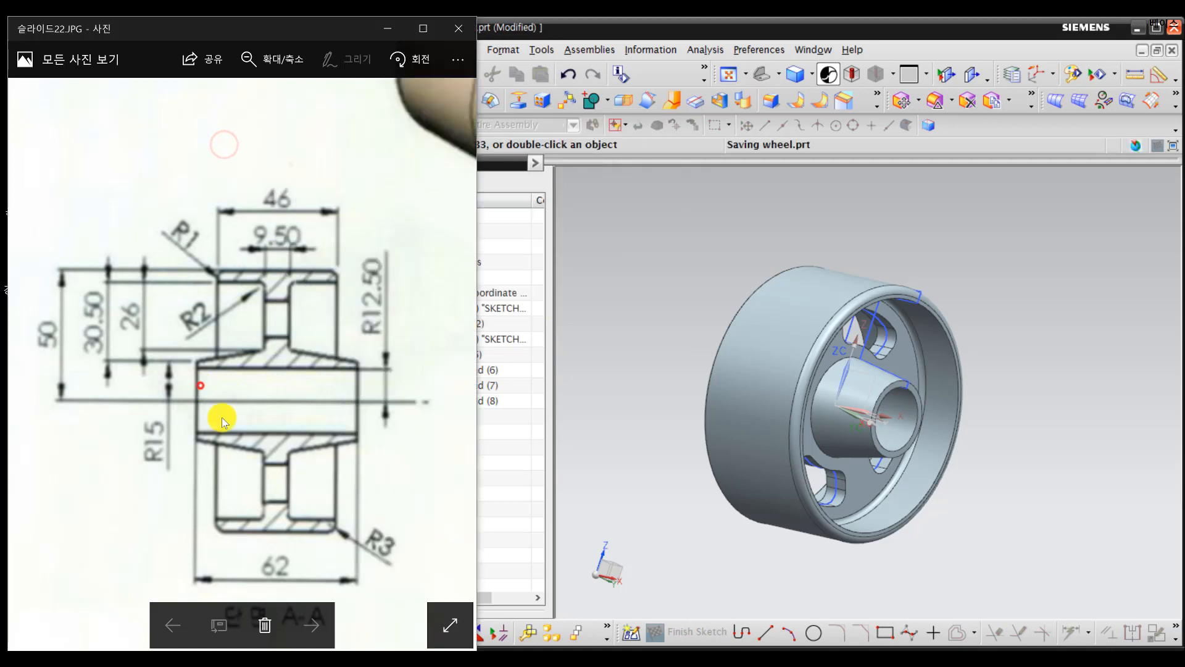
scroll(305, 521, down, 5)
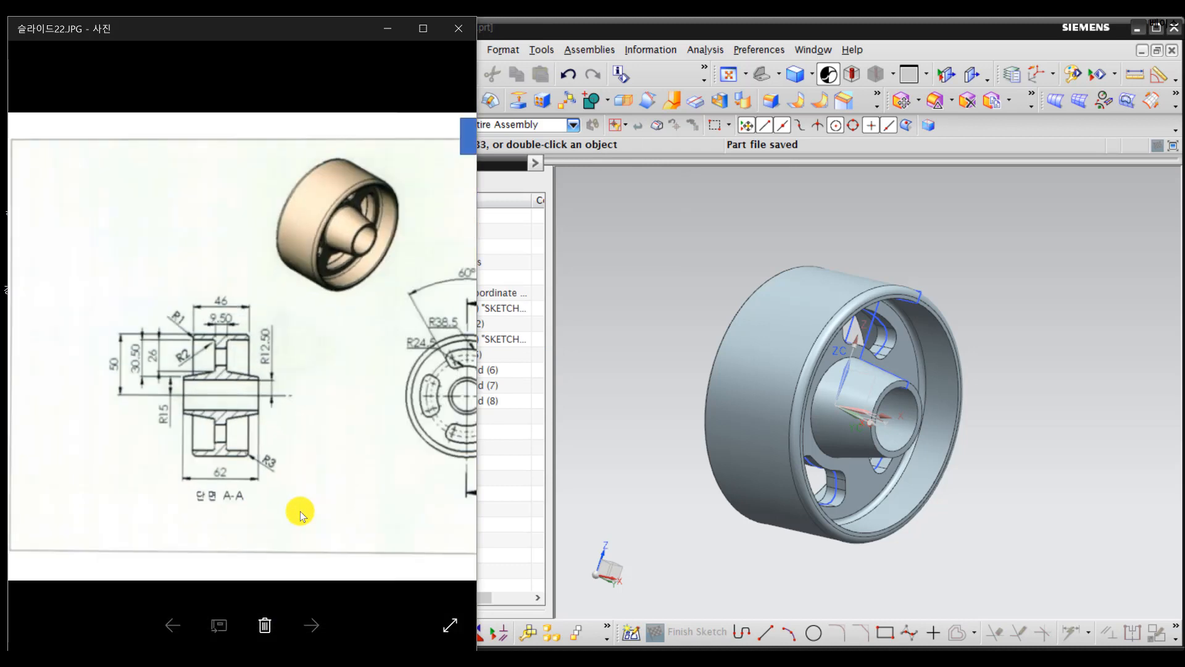
click(309, 626)
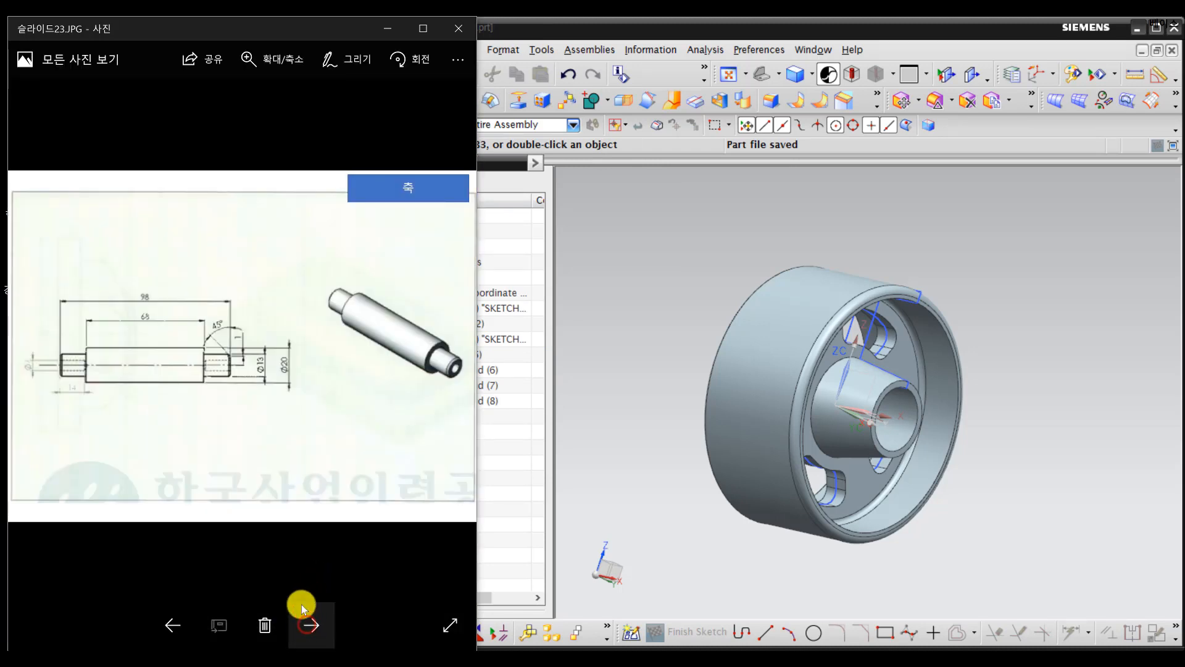
click(320, 626)
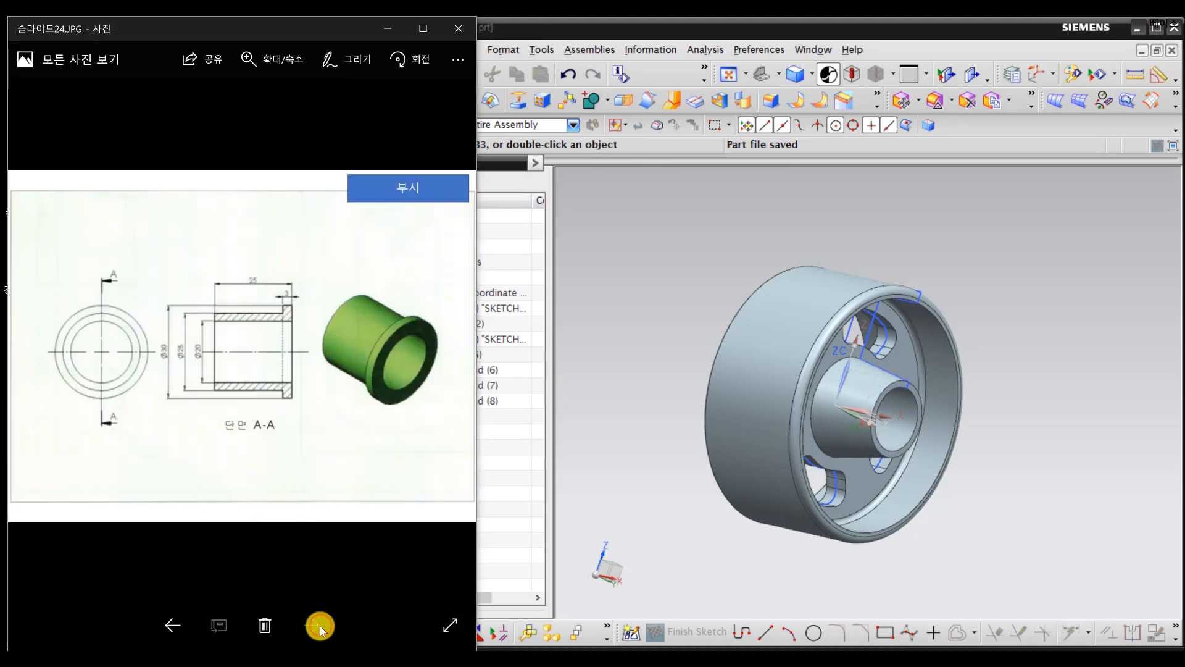
click(174, 625)
click(173, 626)
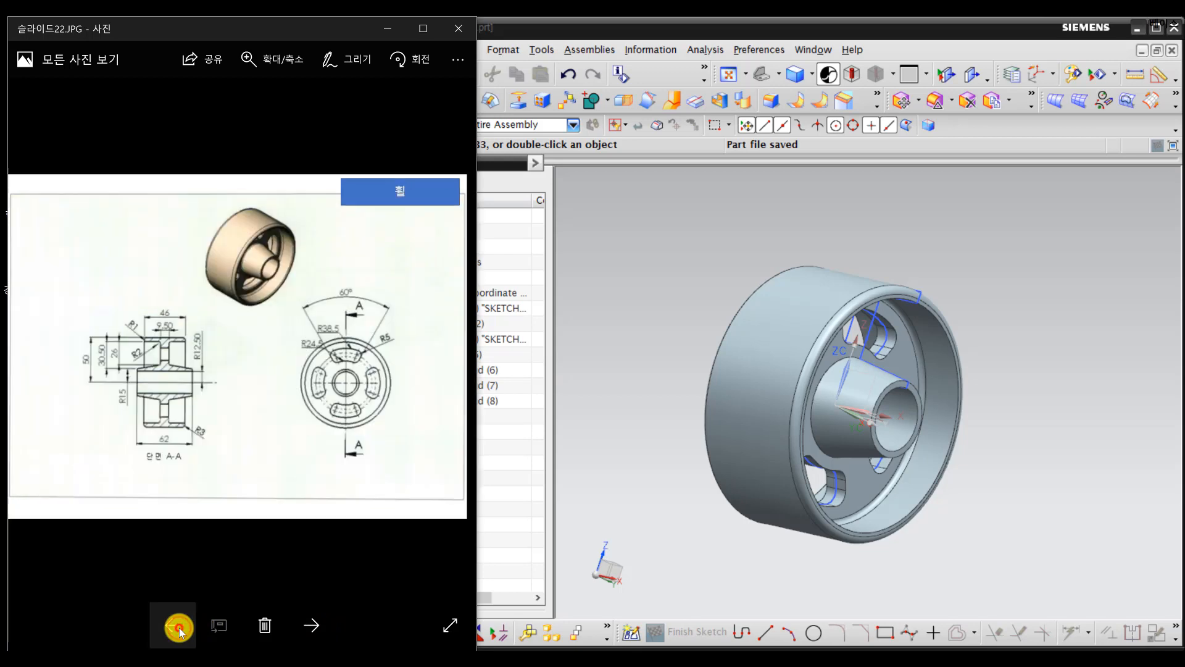
click(299, 627)
Step: Return to NX and create a new part model2.prt in D:\CASTER2 from the millimetre Model template
click(261, 122)
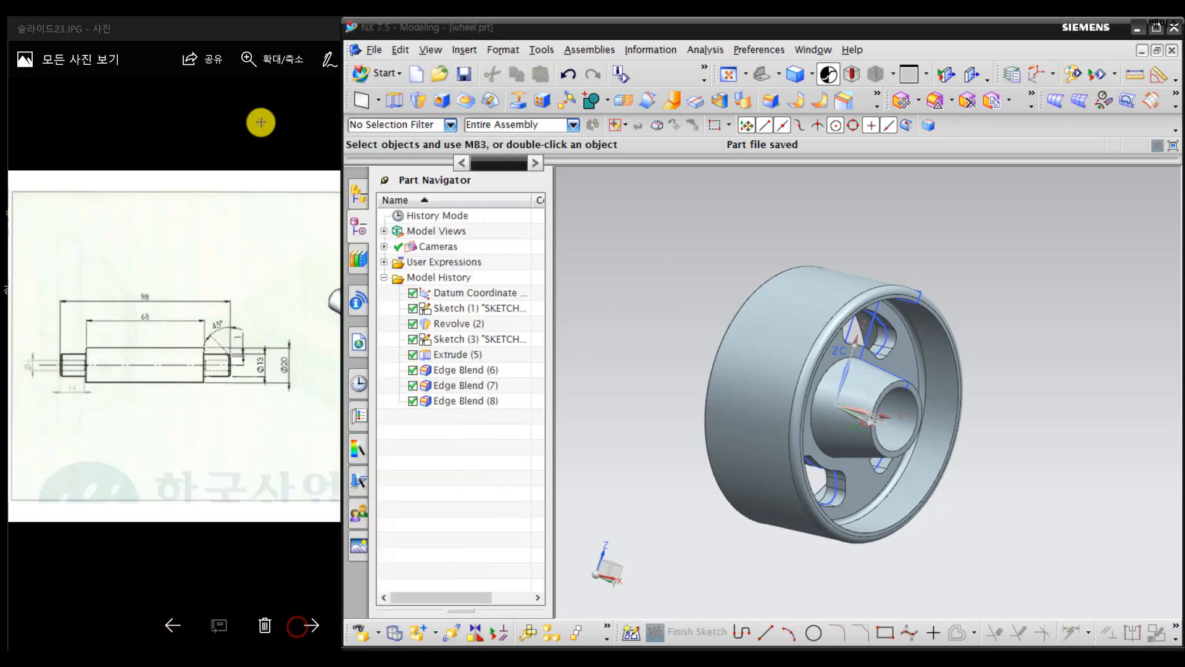
click(411, 77)
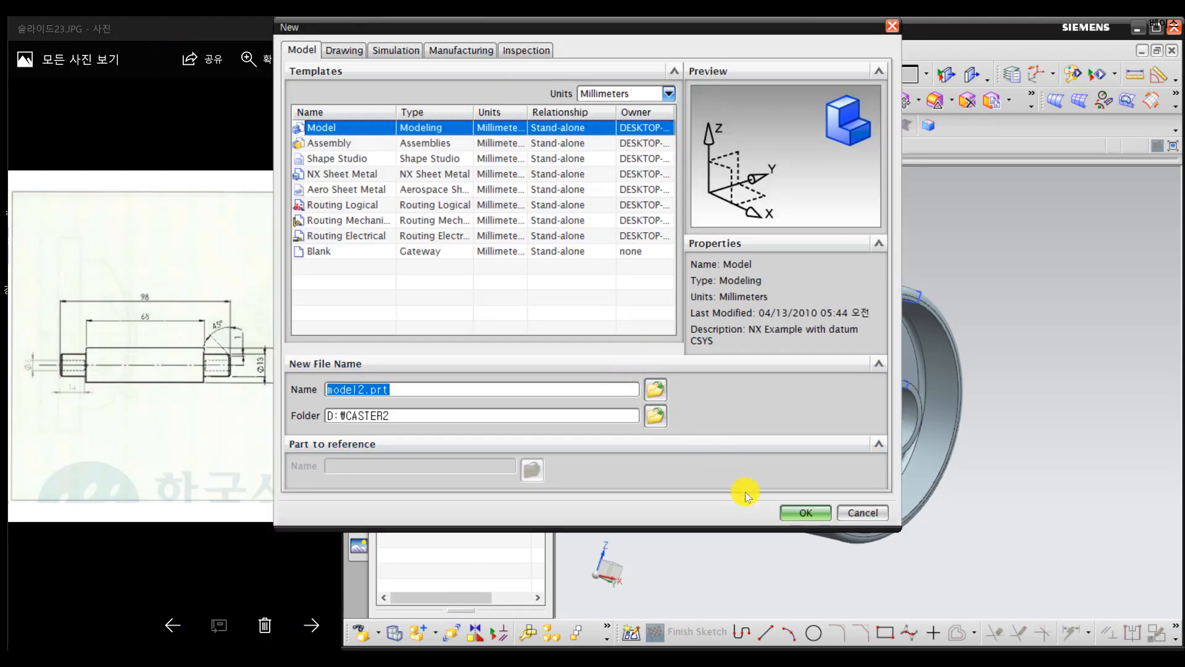
key(Return)
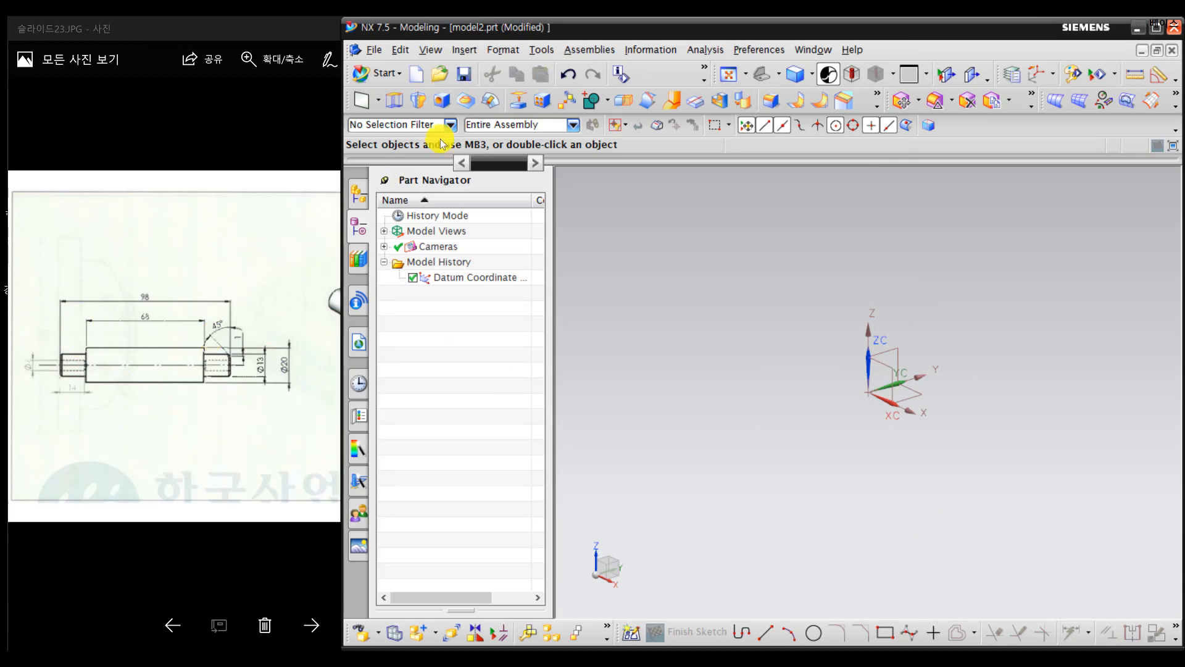
Step: Create a sketch in the task environment on the existing XZ datum plane with horizontal reference
click(465, 50)
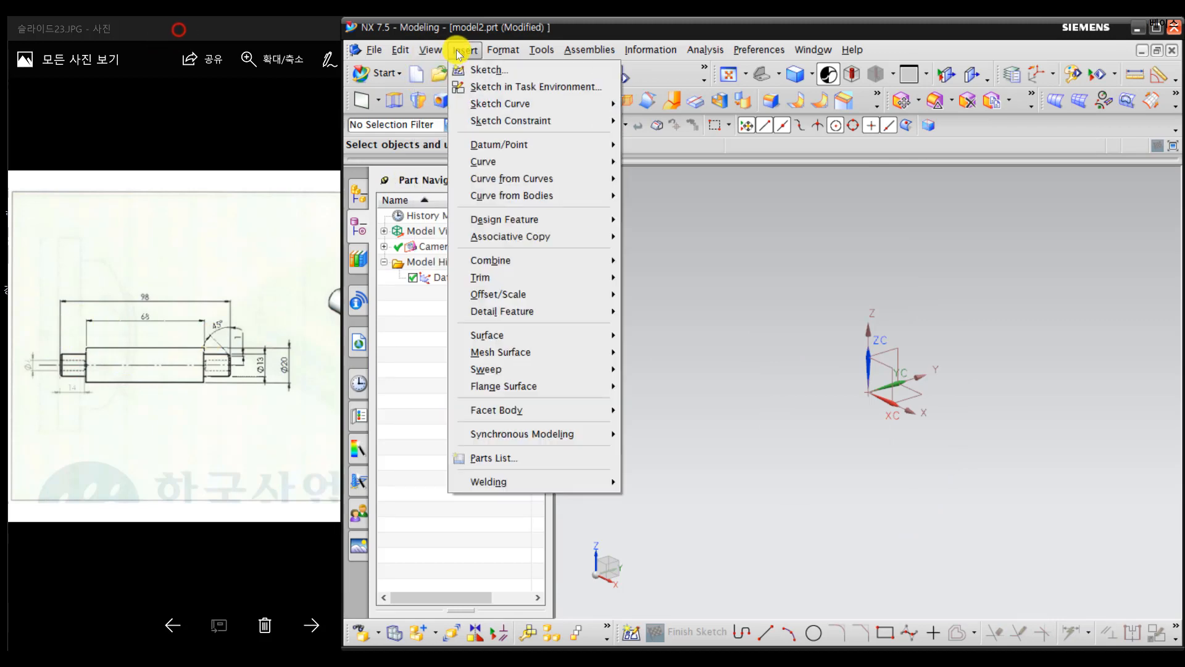
click(460, 87)
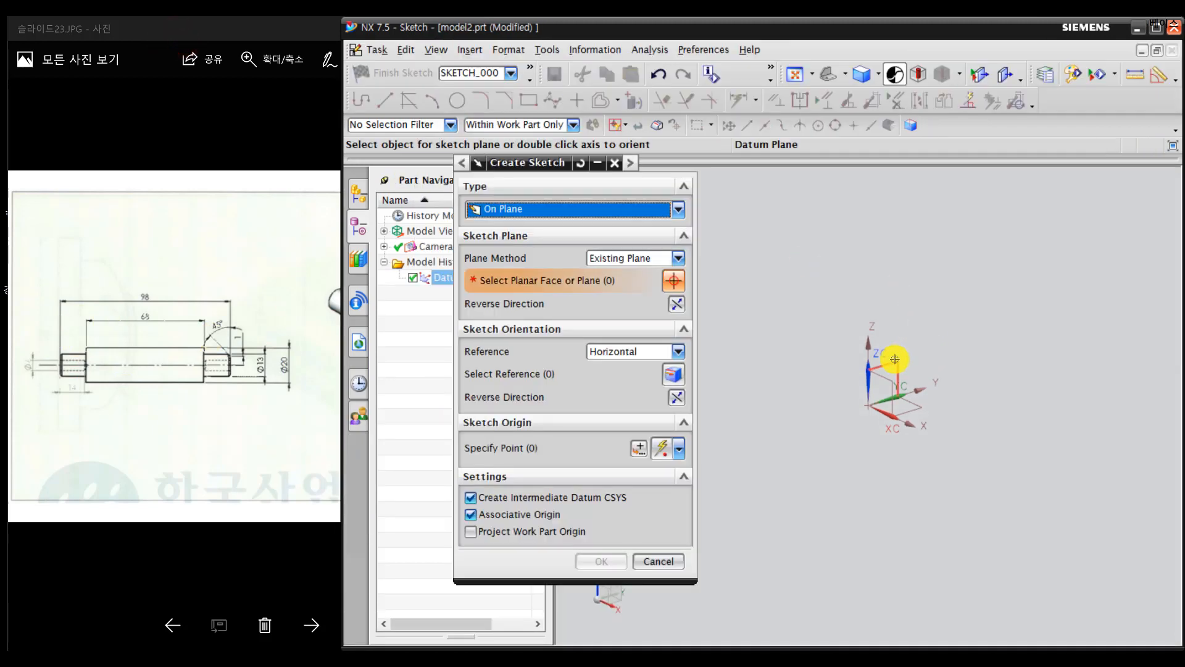
click(895, 359)
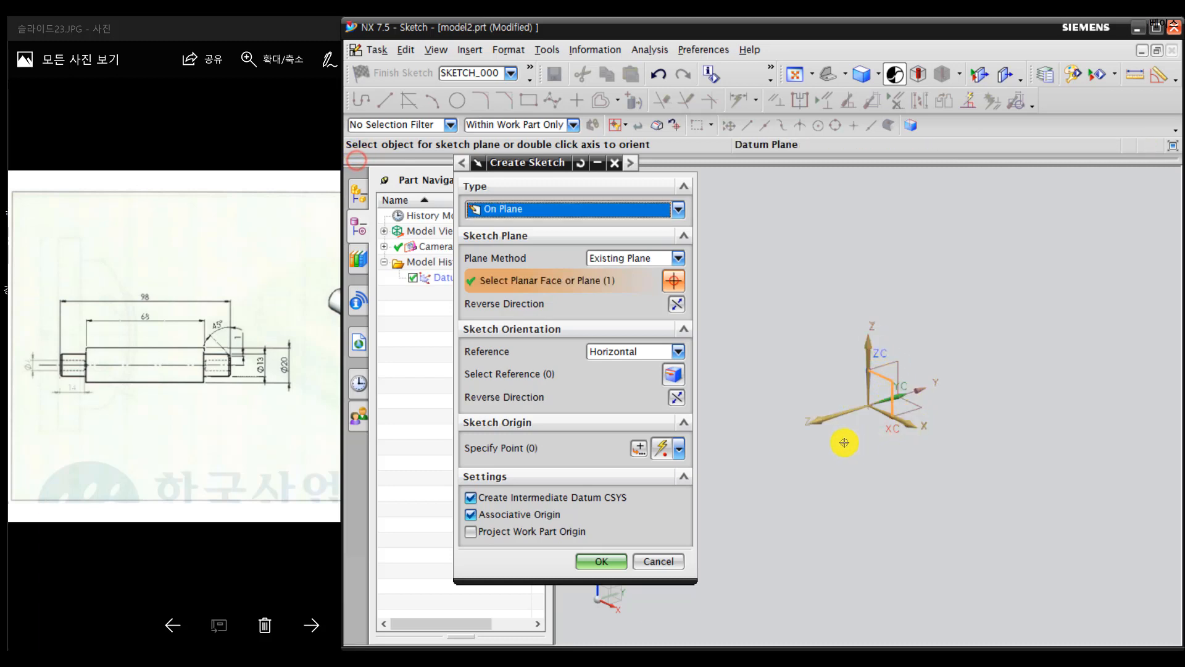
mouse_move(842, 442)
middle_down()
mouse_move(924, 448)
mouse_move(931, 437)
mouse_move(883, 395)
middle_up()
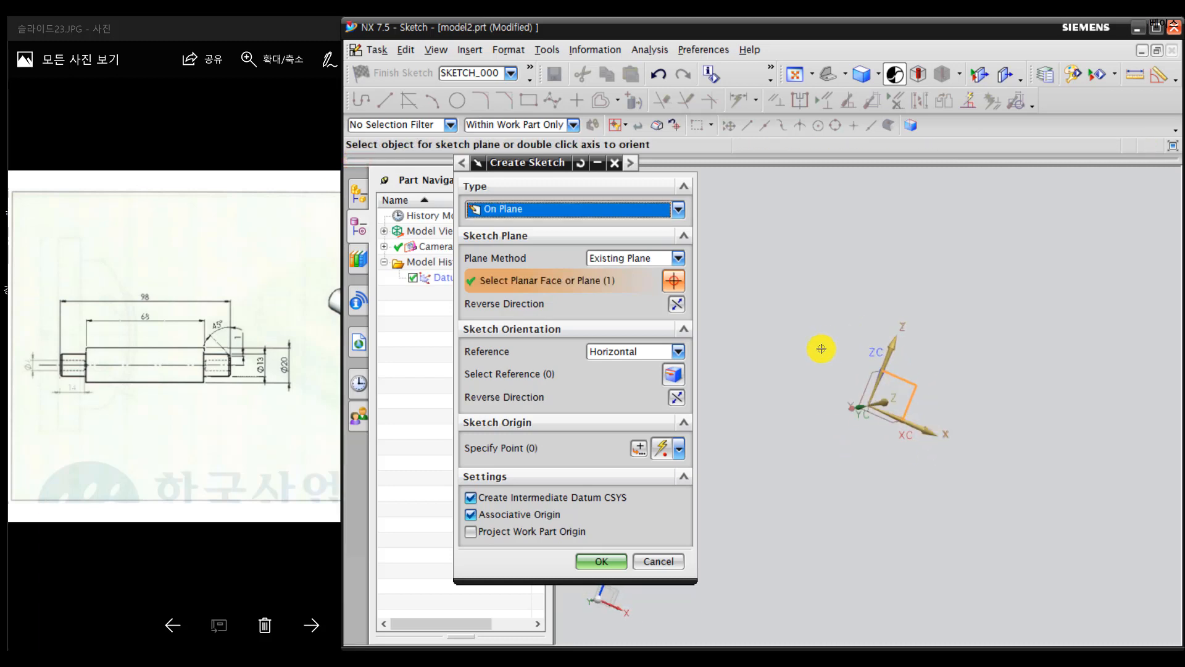
middle_drag(808, 365, 792, 378)
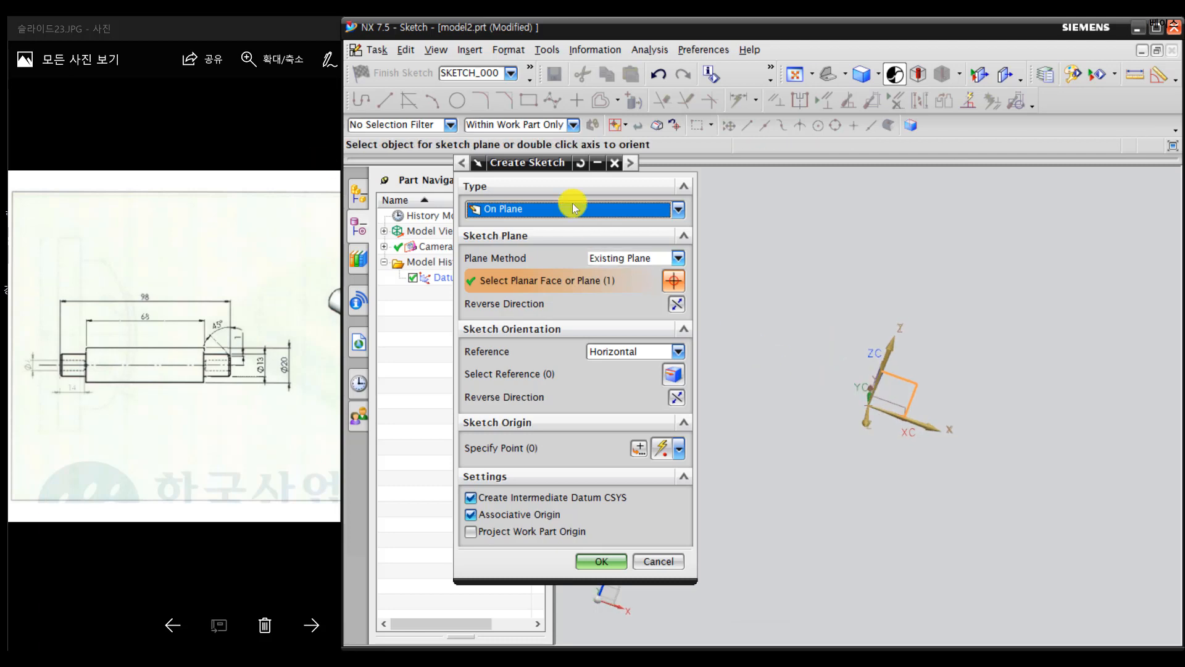
click(601, 561)
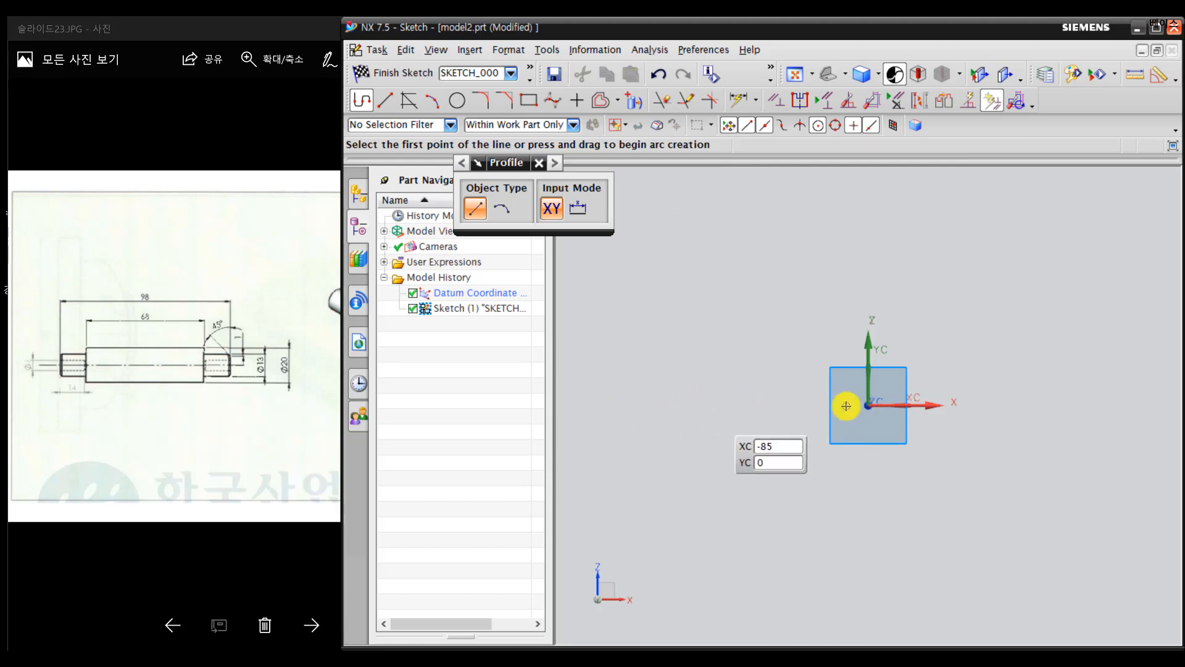
Step: Sketch the shaft's stepped half-profile with Profile lines, with the left end edge about 10 mm high and the right end step about 25 mm long
click(682, 410)
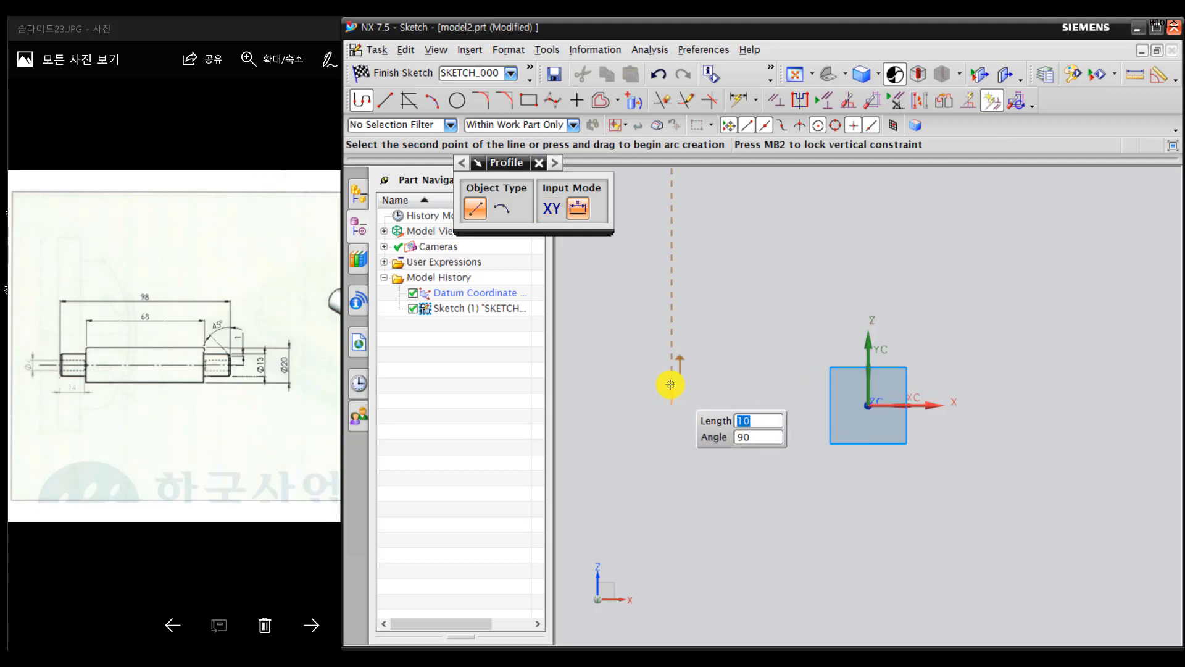
click(675, 386)
click(710, 385)
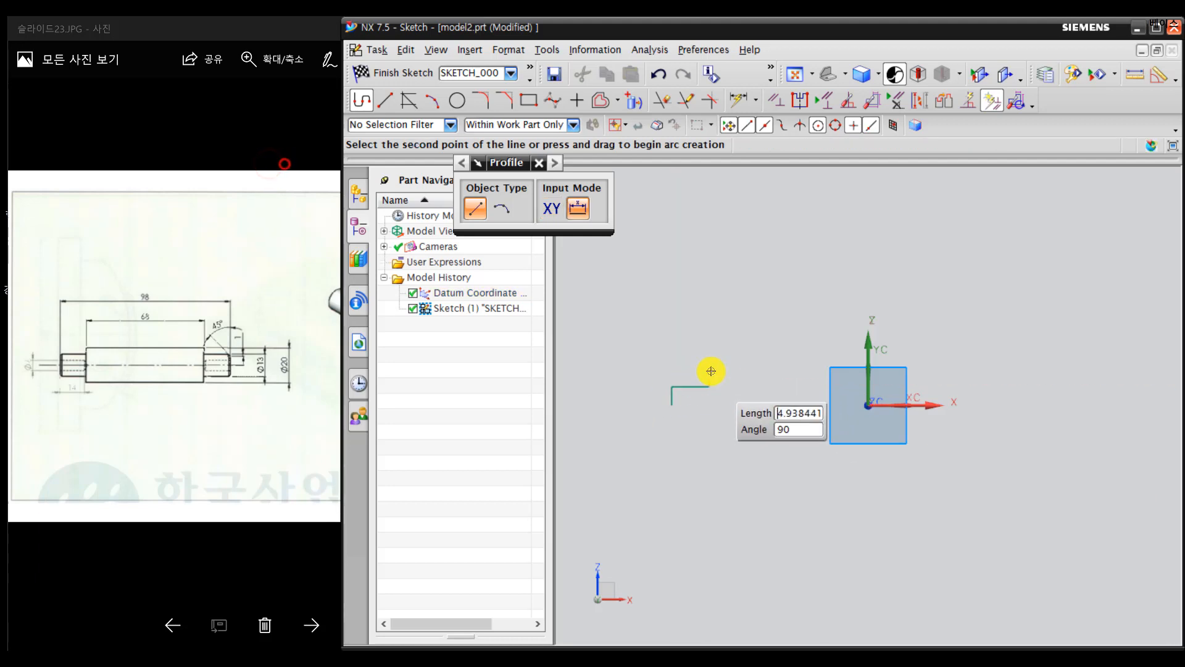
click(710, 369)
click(1045, 369)
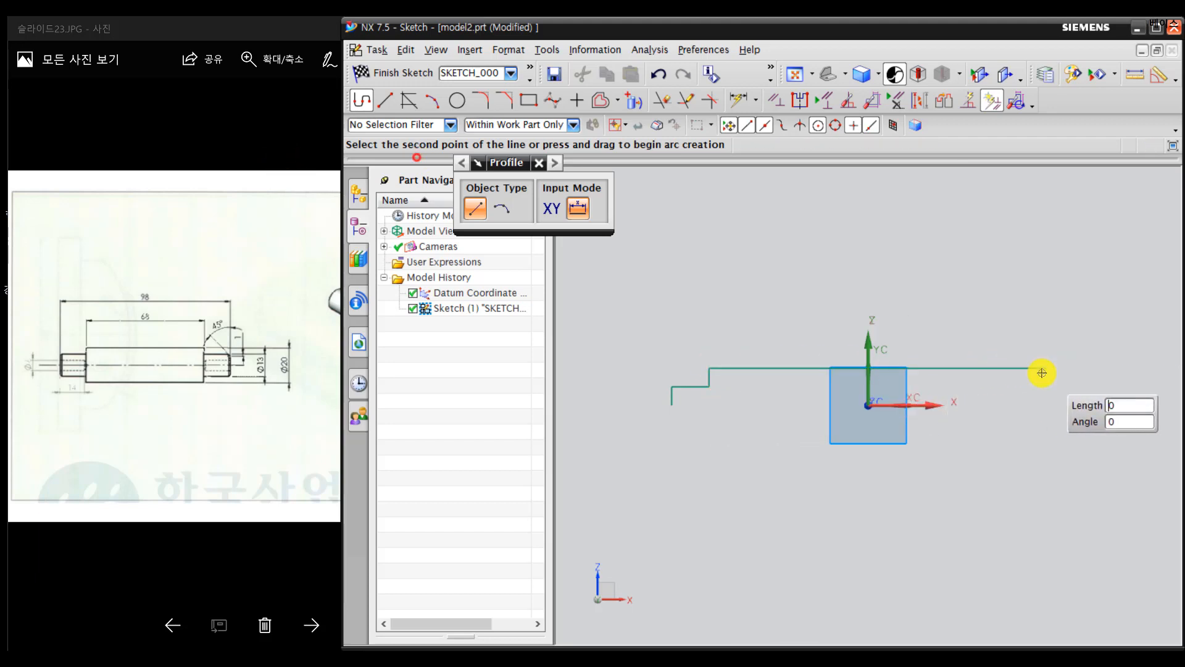
click(1045, 386)
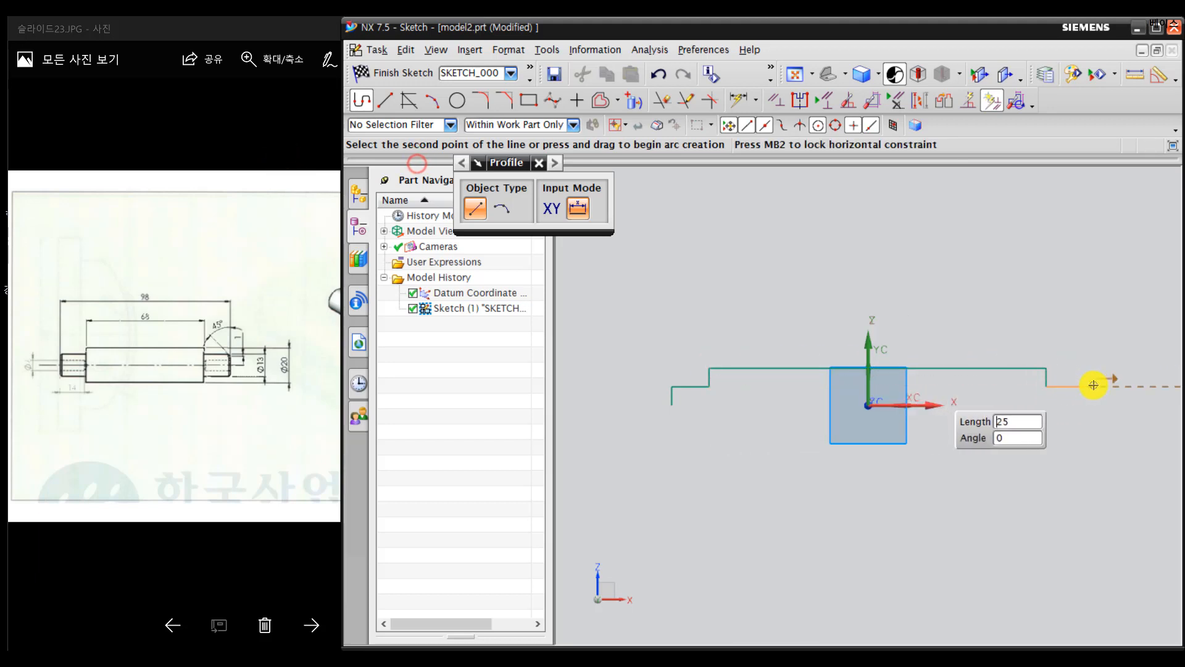
click(1092, 386)
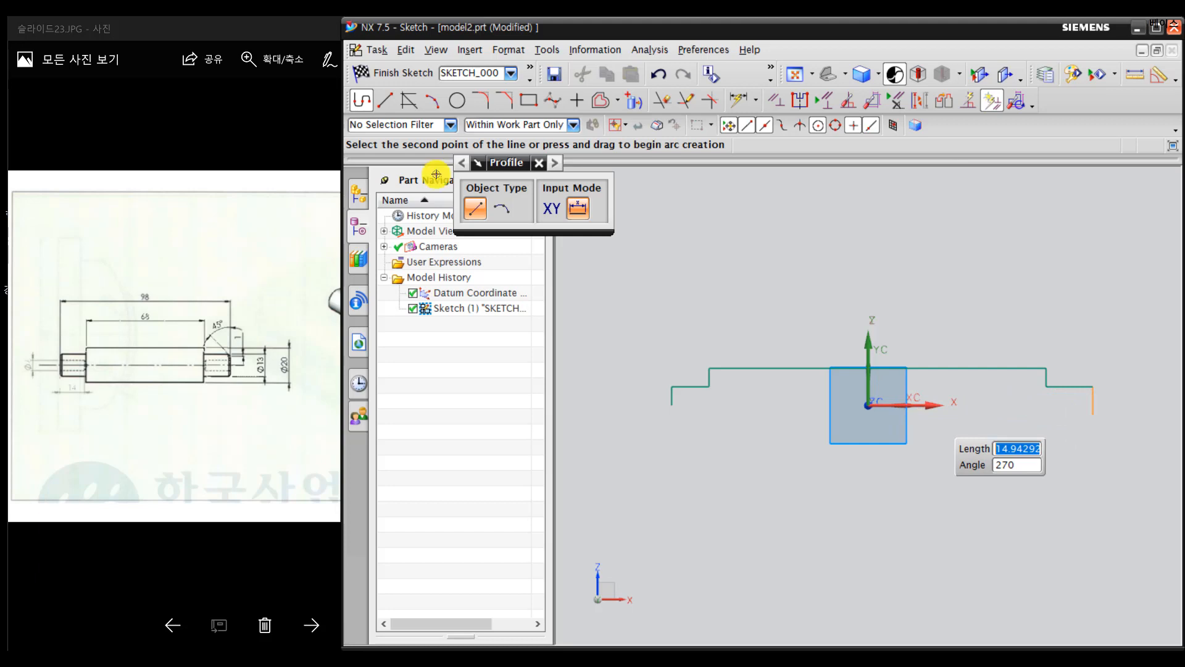
click(1092, 413)
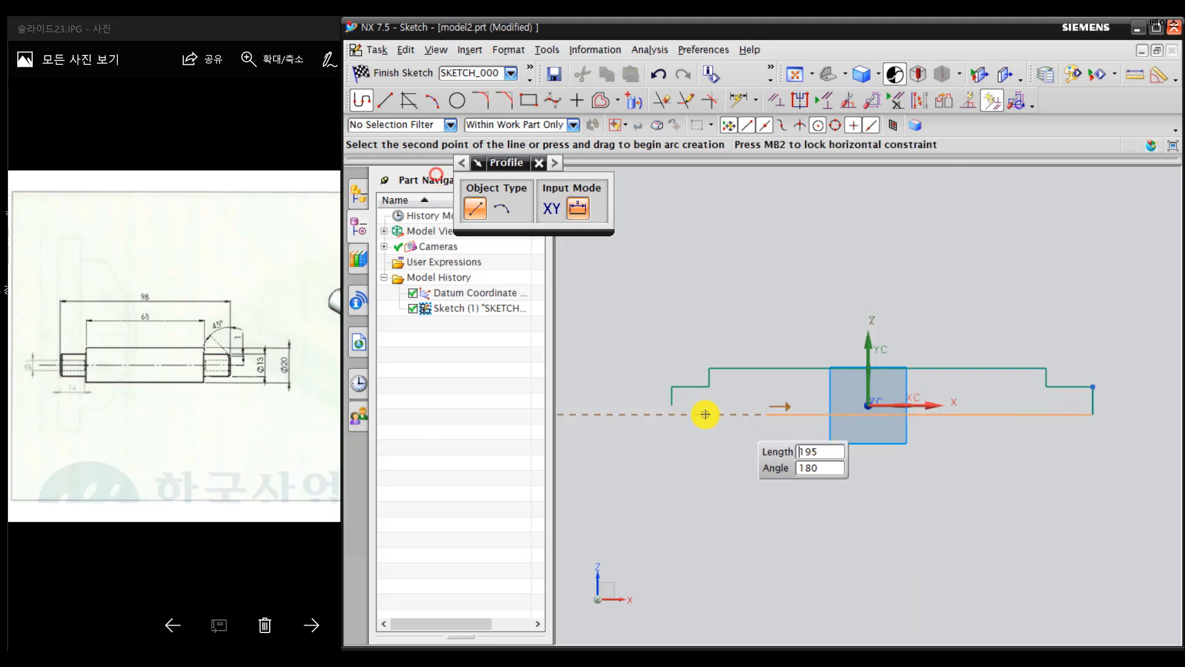
click(671, 412)
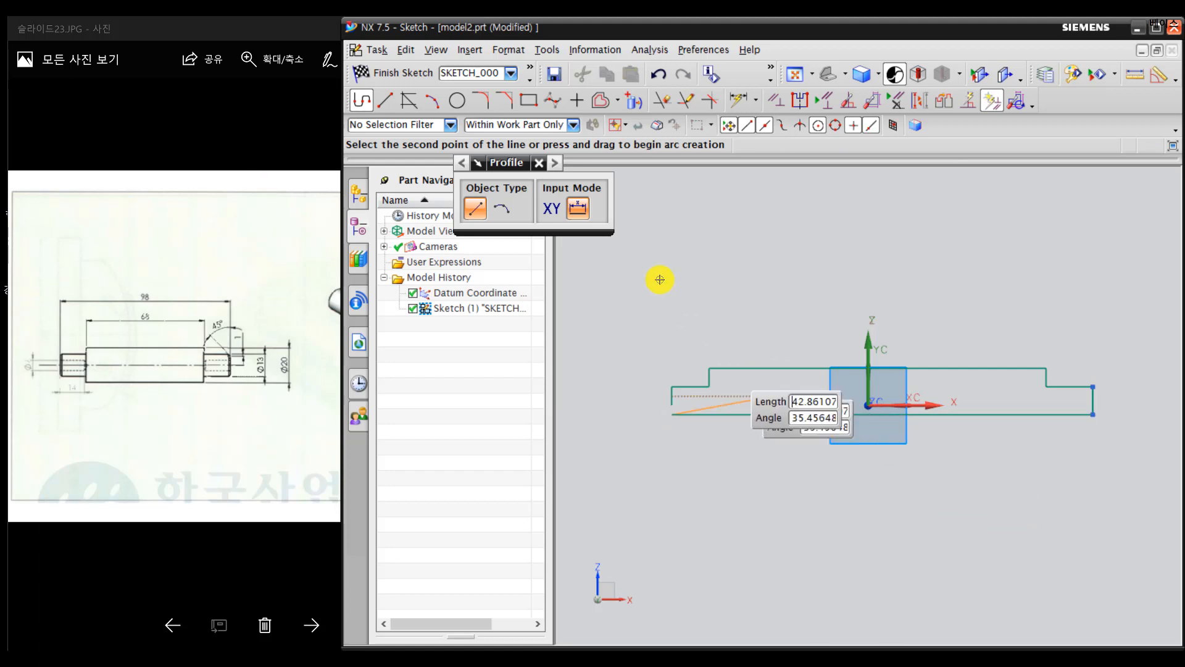
key(Escape)
click(543, 162)
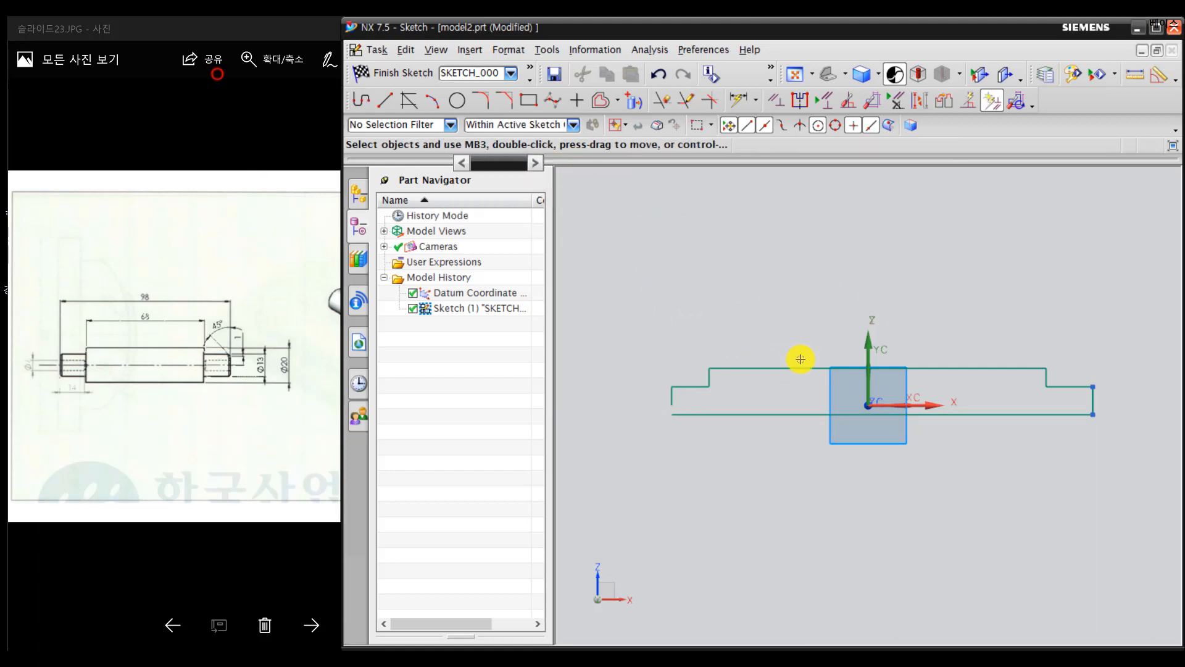
Step: Constrain the lower end of the left vertical line coincident with the left end of the profile's long bottom line
click(774, 102)
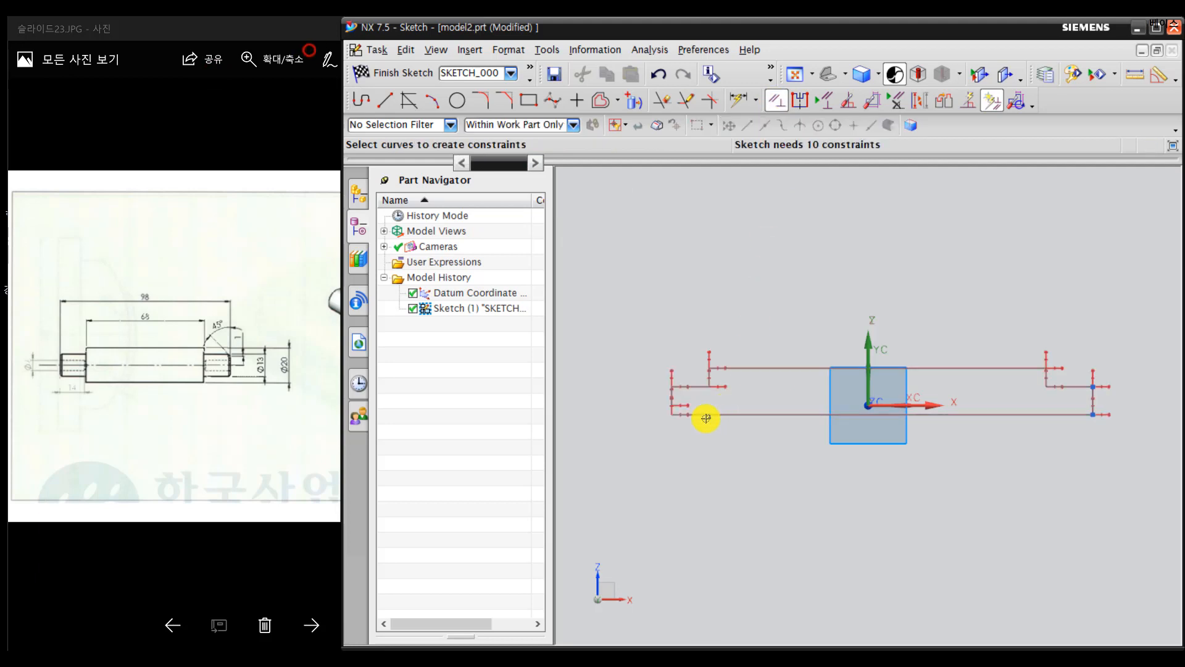
scroll(671, 409, up, 5)
scroll(670, 373, up, 2)
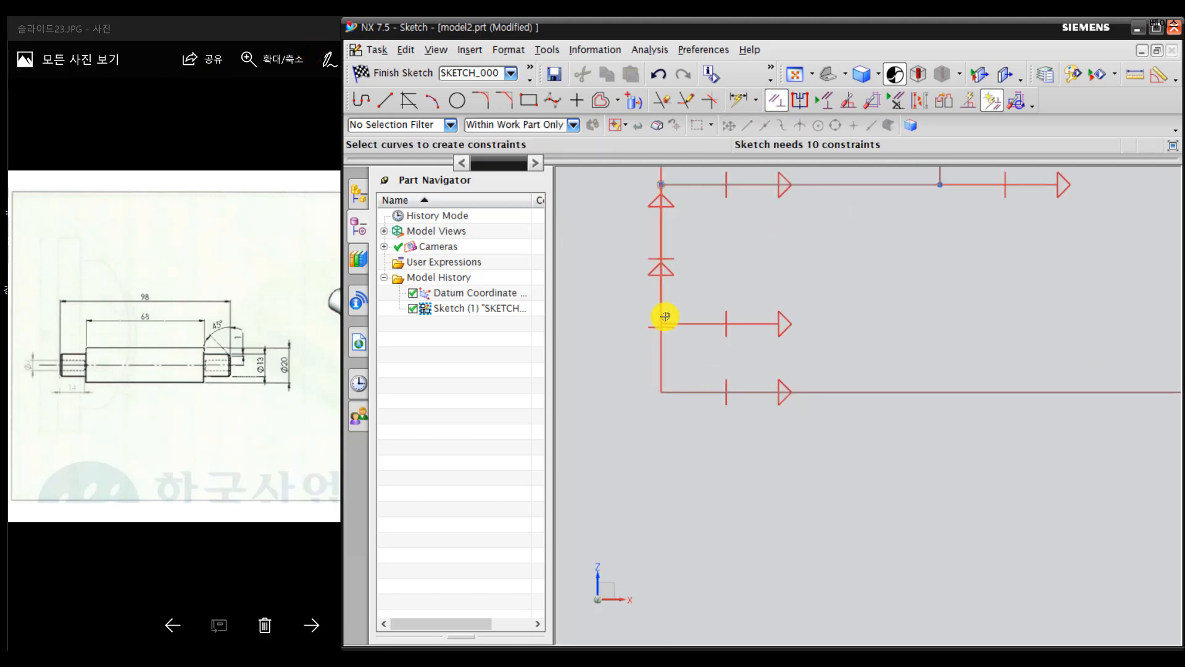
click(662, 326)
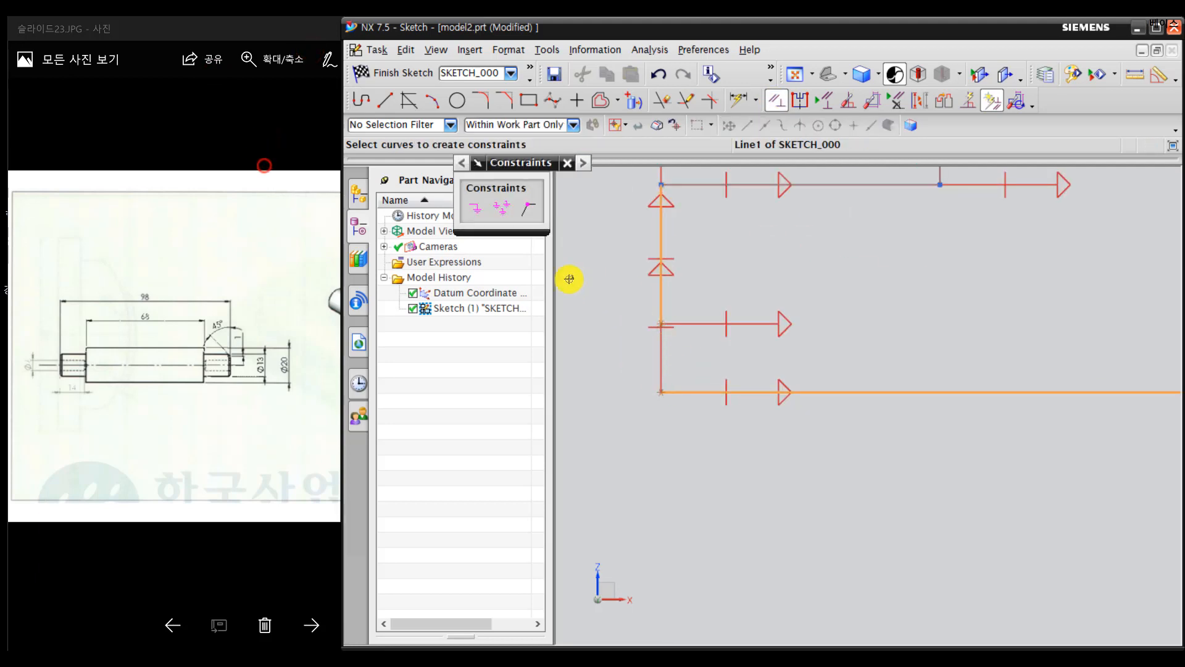
click(501, 207)
scroll(879, 400, down, 7)
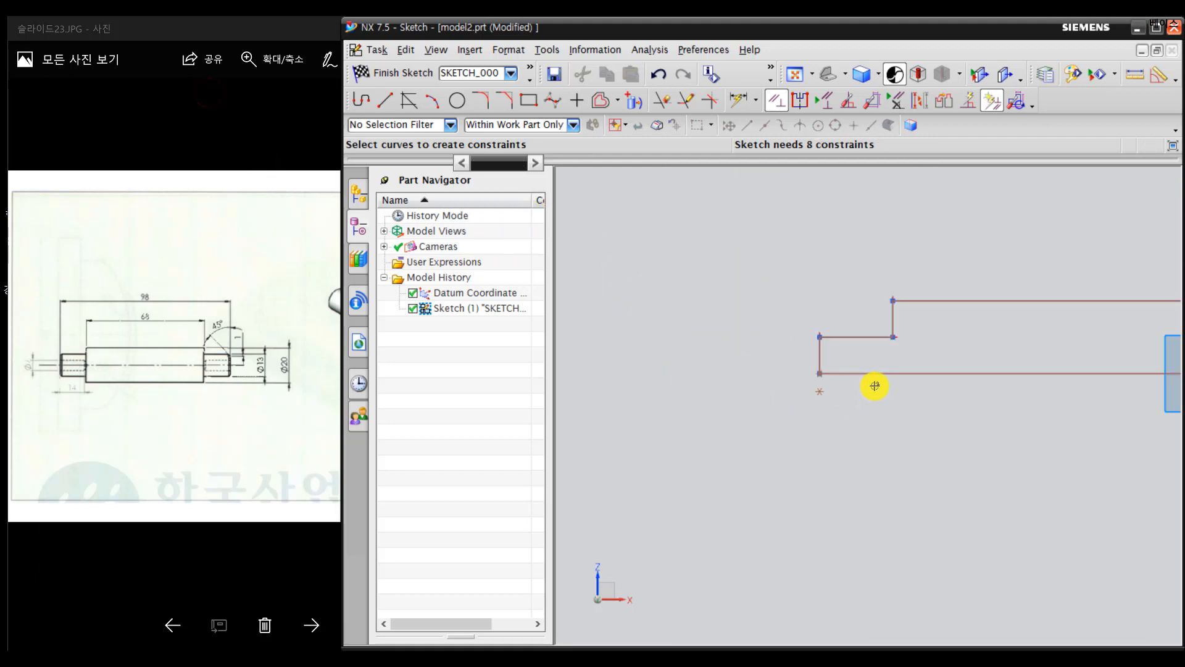
shift+middle_drag(879, 387, 651, 387)
scroll(741, 388, down, 2)
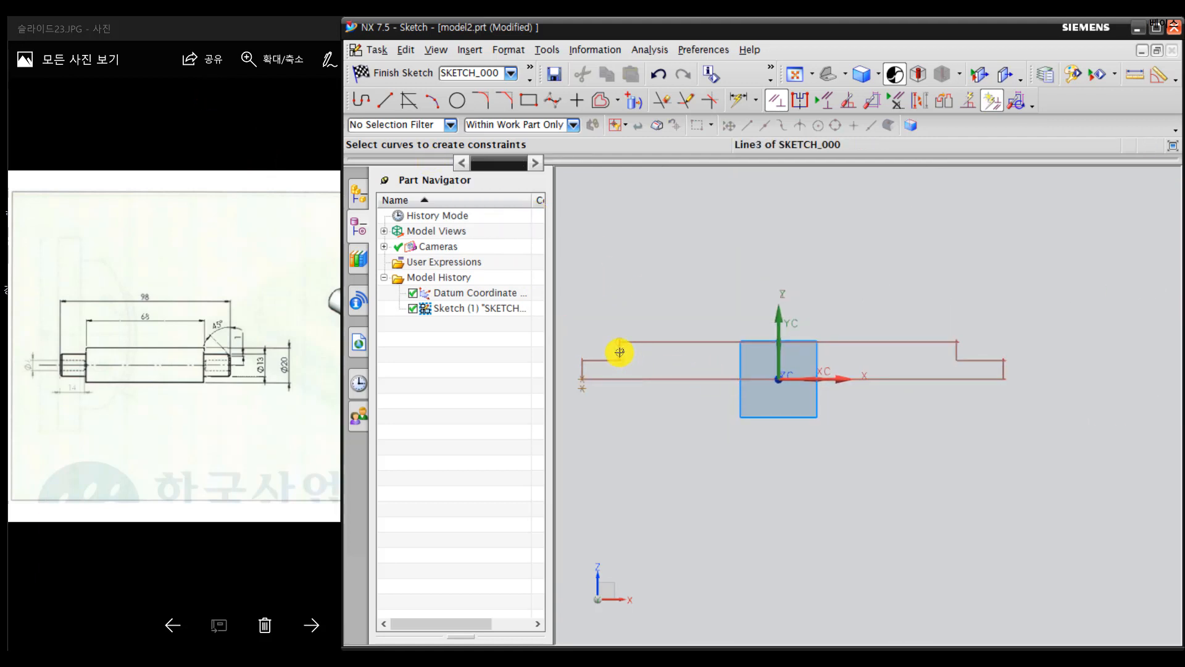
click(619, 351)
click(954, 350)
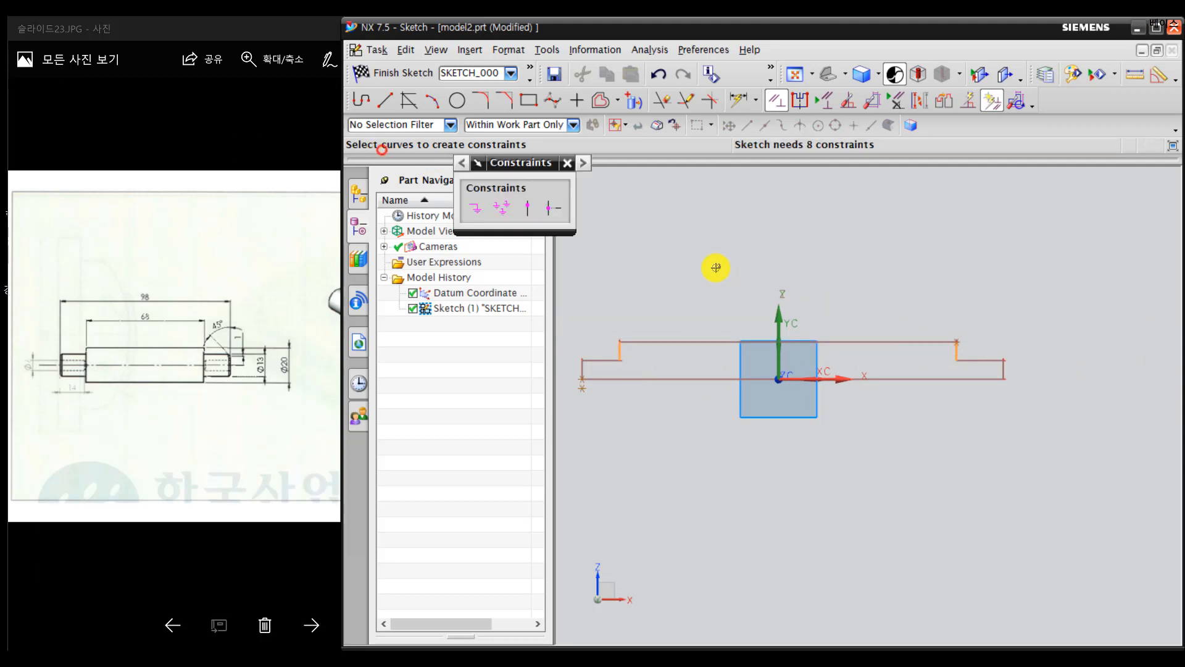
click(566, 162)
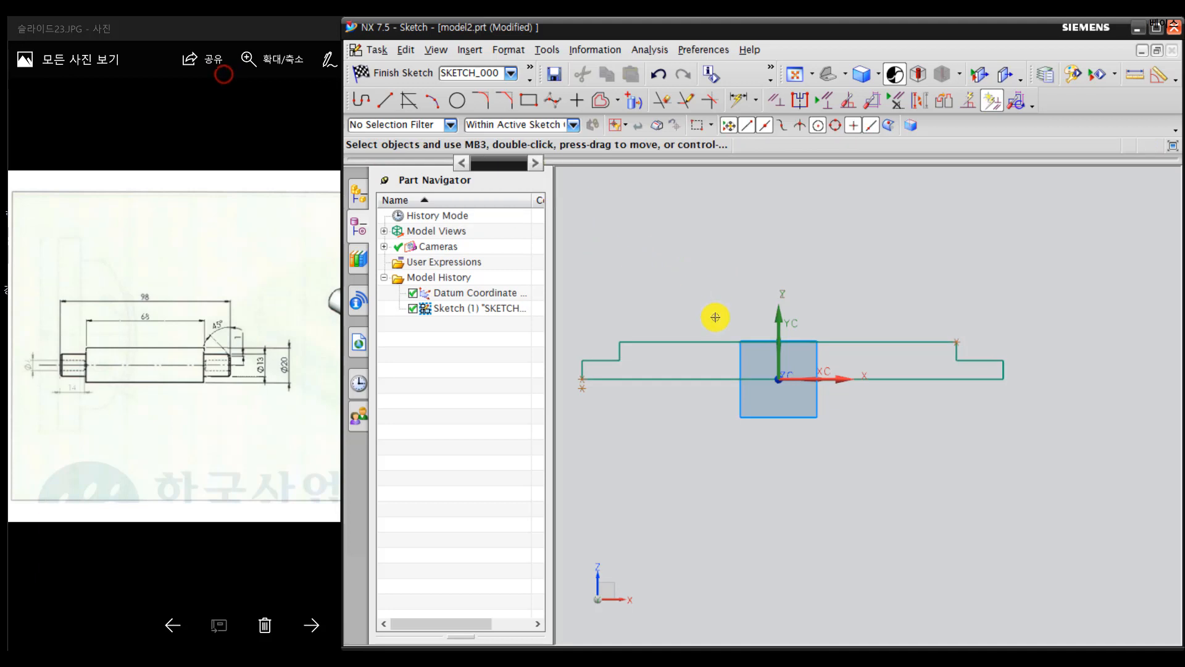
Step: Constrain the two vertical step lines on either side of the shaft's raised middle section to equal length
scroll(975, 357, up, 3)
scroll(819, 369, down, 3)
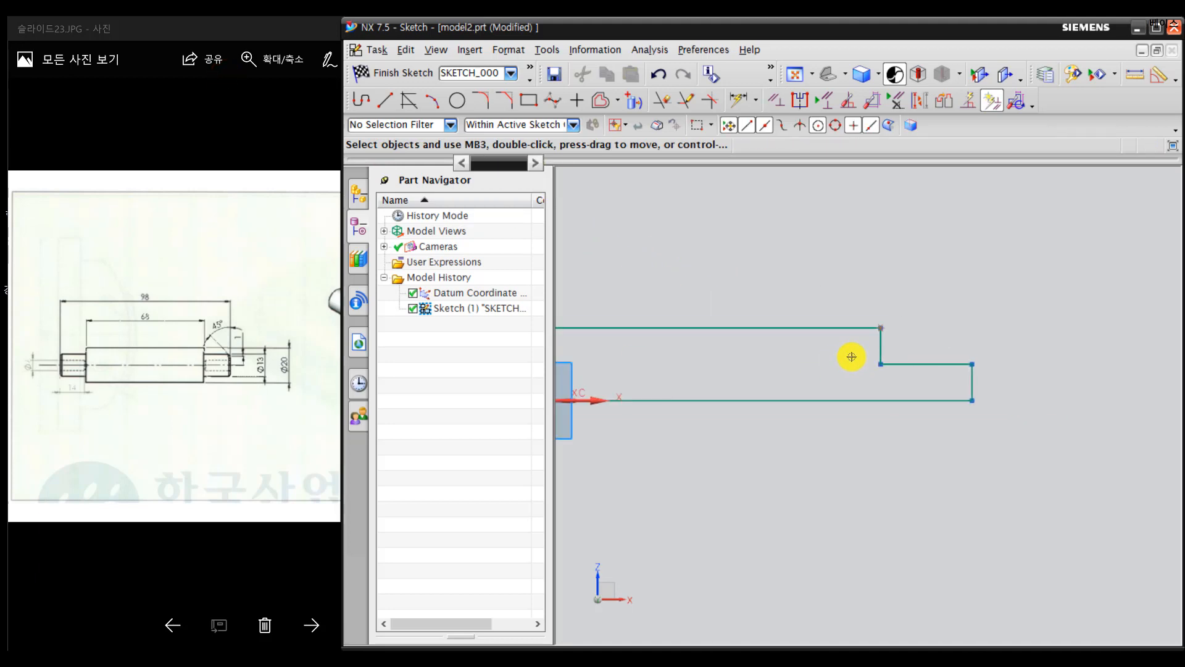
shift+middle_drag(795, 352, 912, 355)
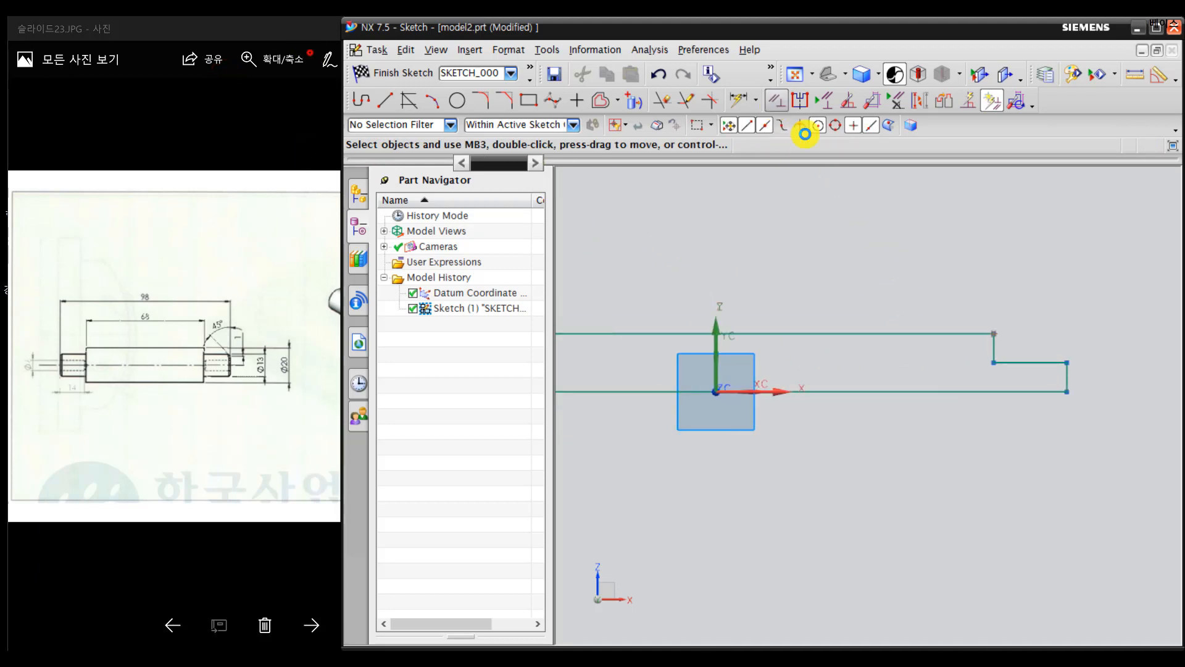
key(c)
click(992, 341)
scroll(655, 374, down, 2)
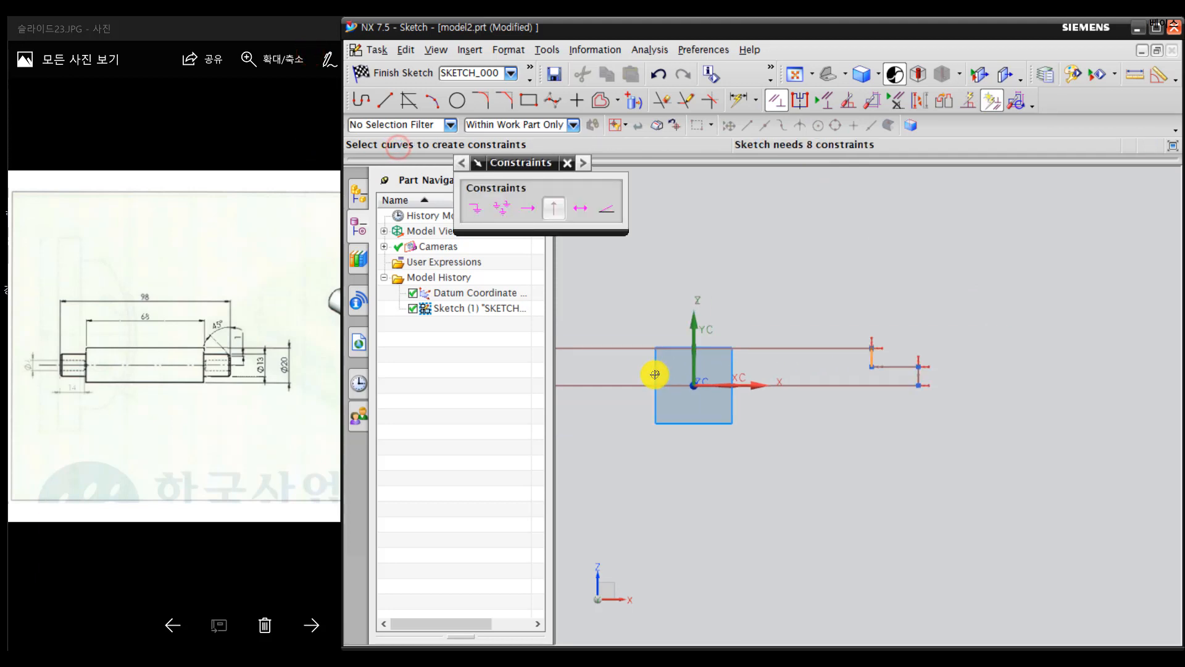
shift+middle_drag(659, 373, 817, 373)
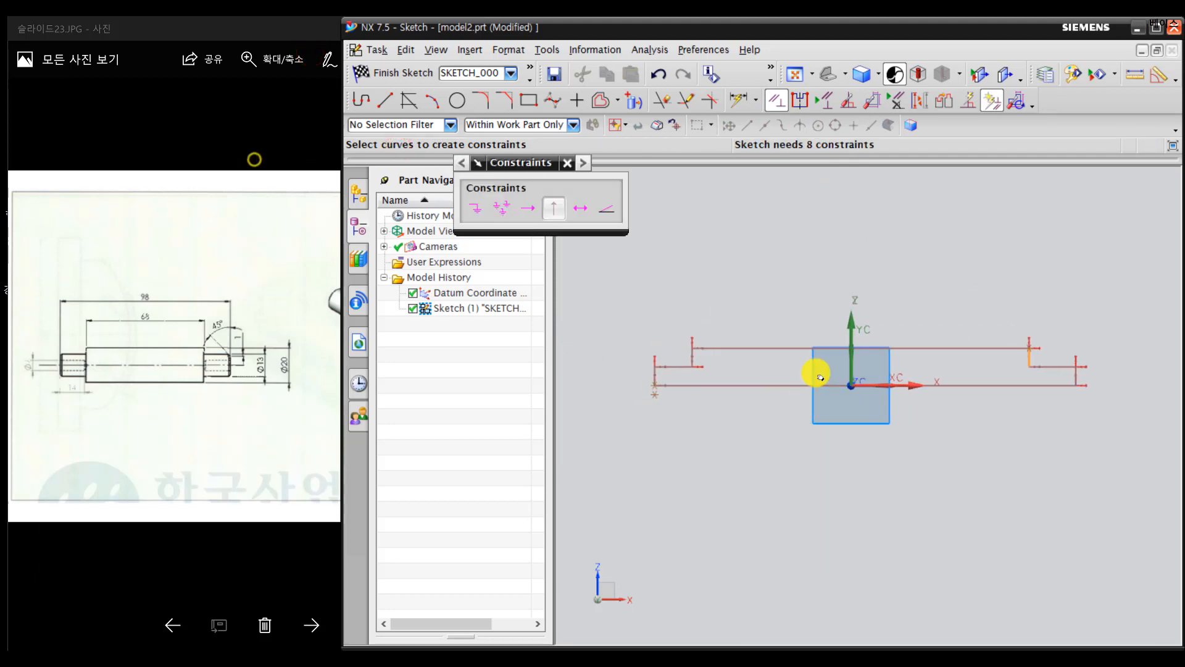
click(694, 358)
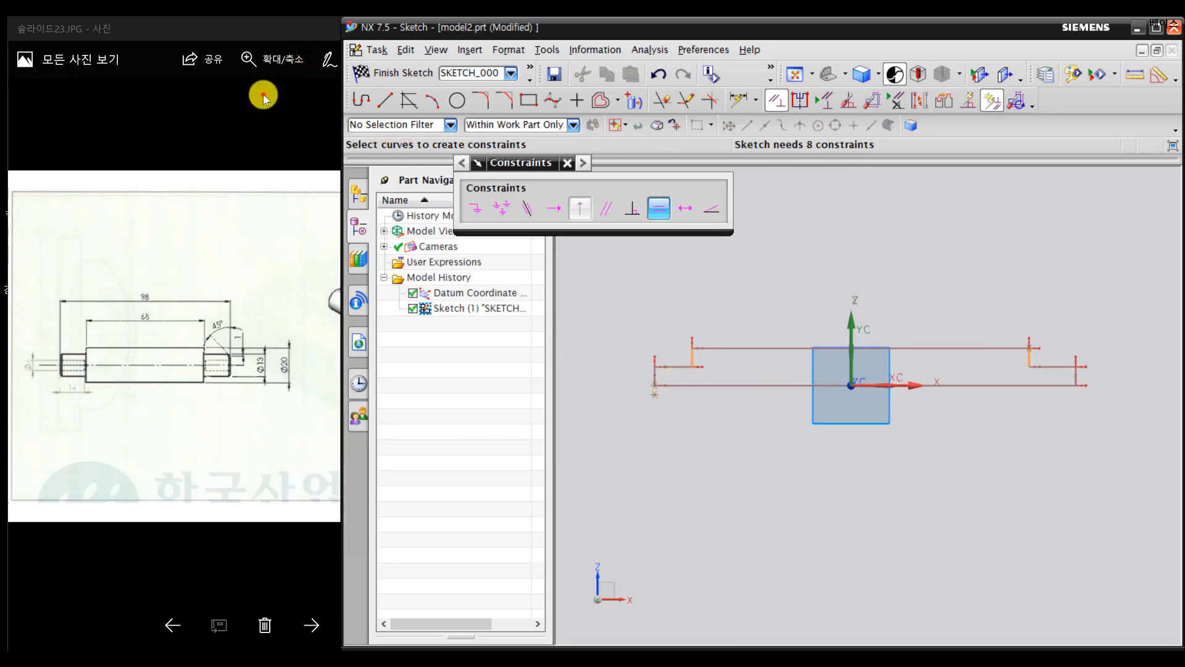
click(659, 208)
click(652, 377)
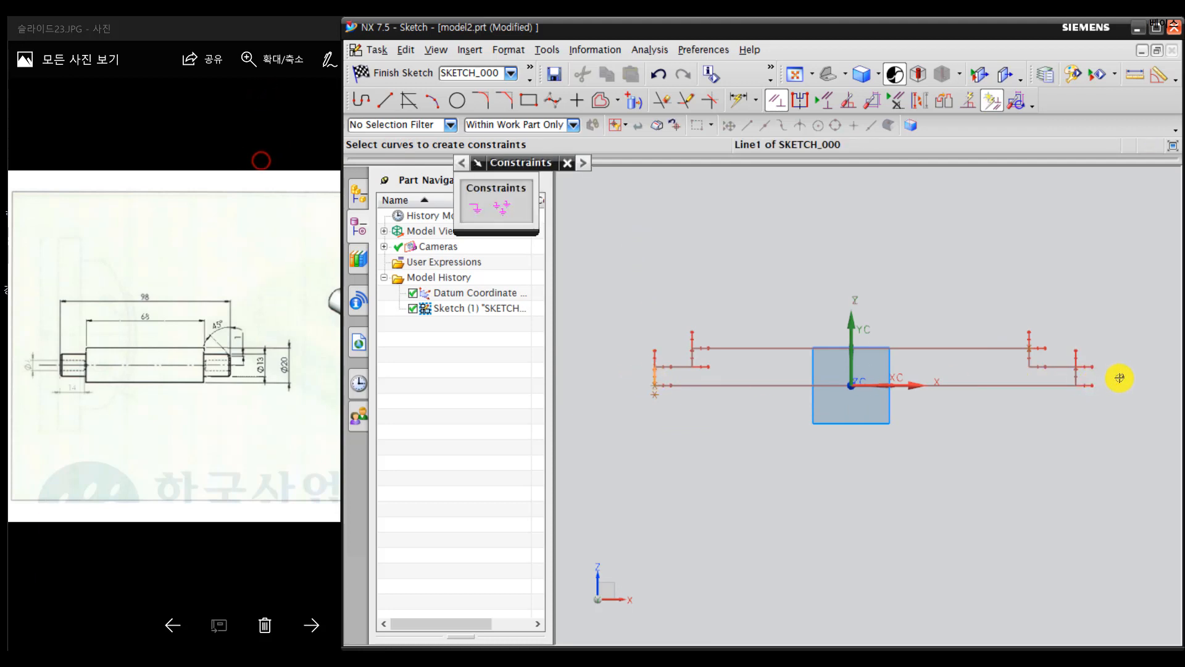
click(1075, 376)
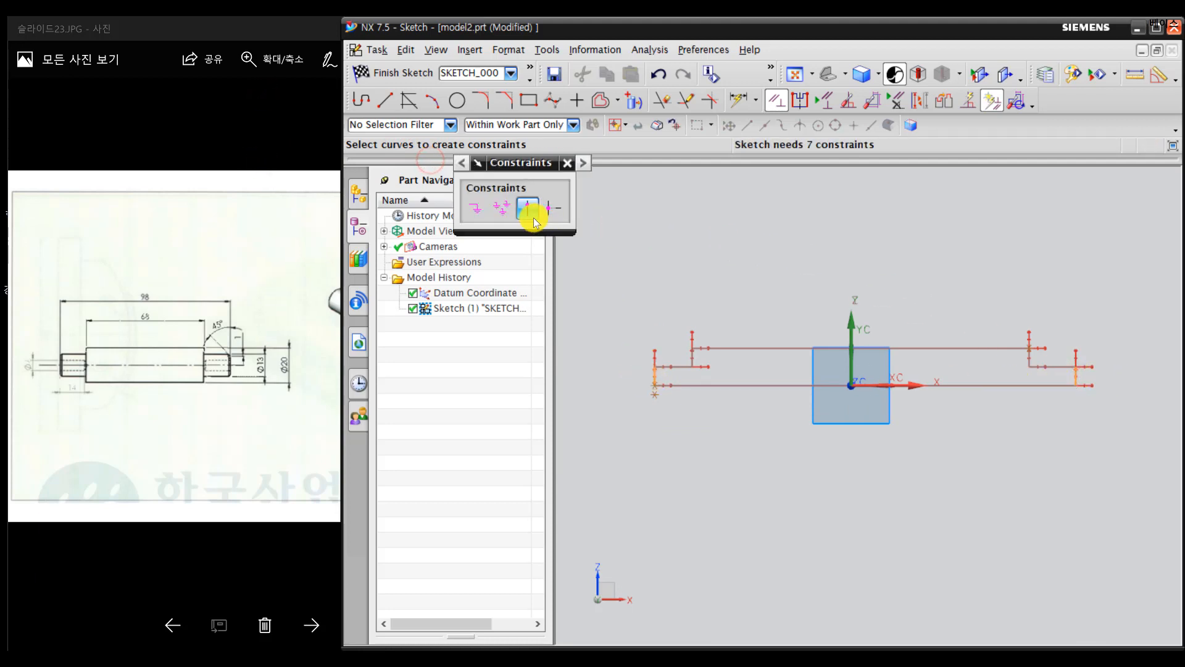
scroll(655, 286, up, 2)
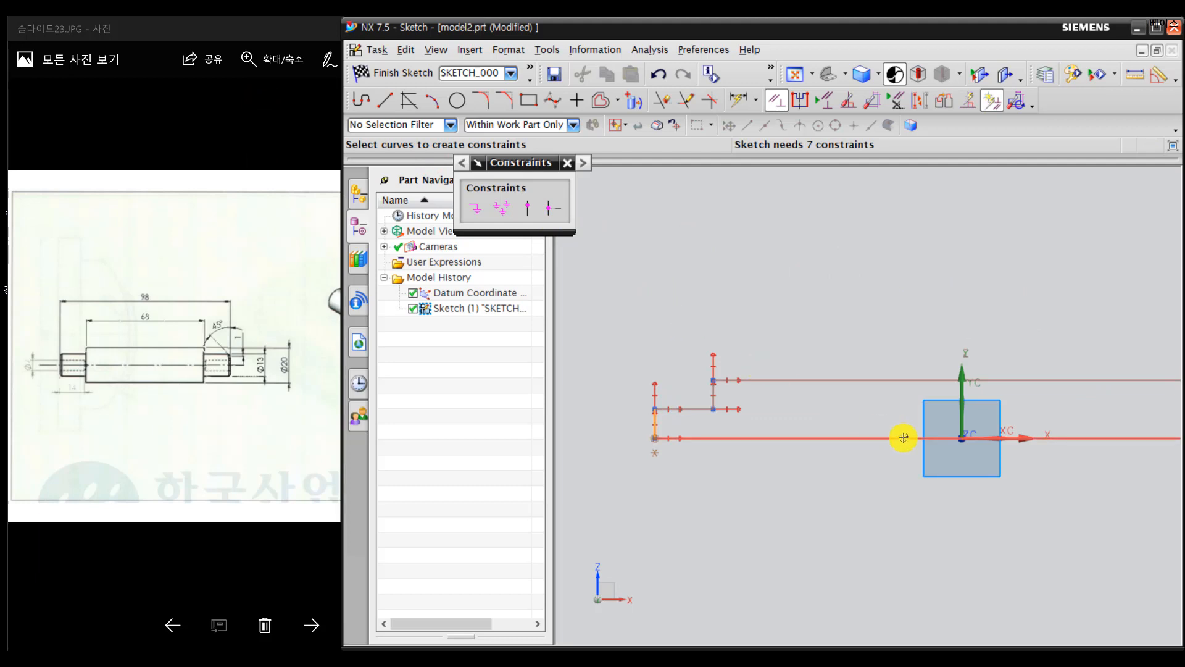
scroll(898, 433, down, 2)
shift+middle_drag(979, 408, 896, 403)
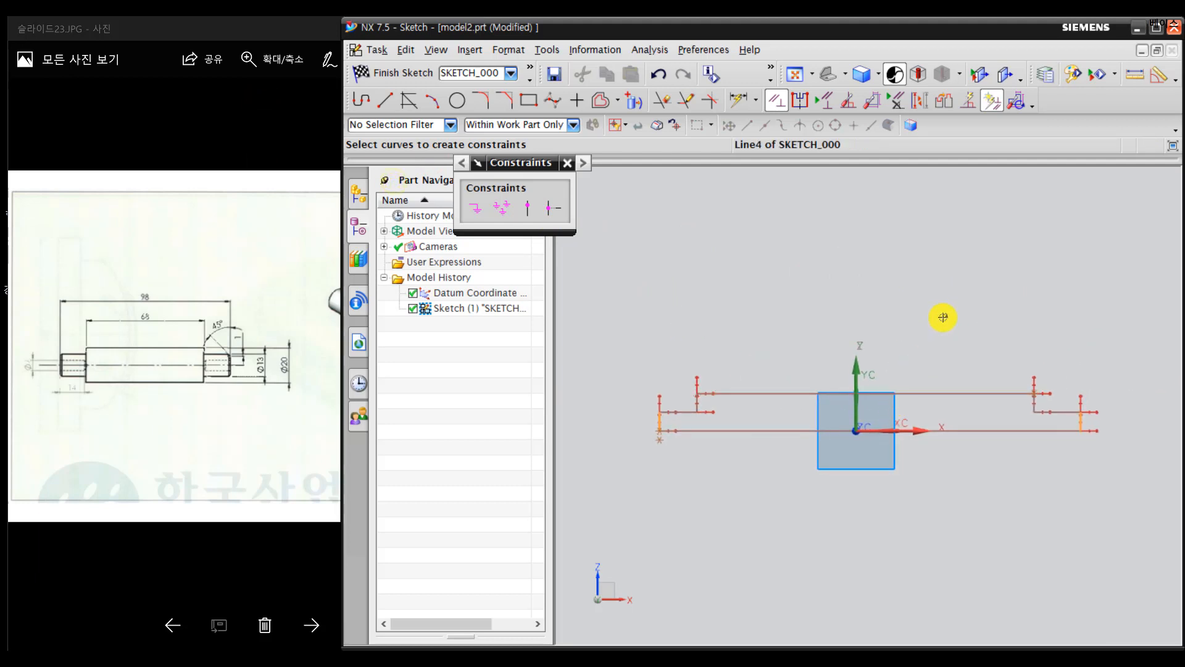
click(567, 164)
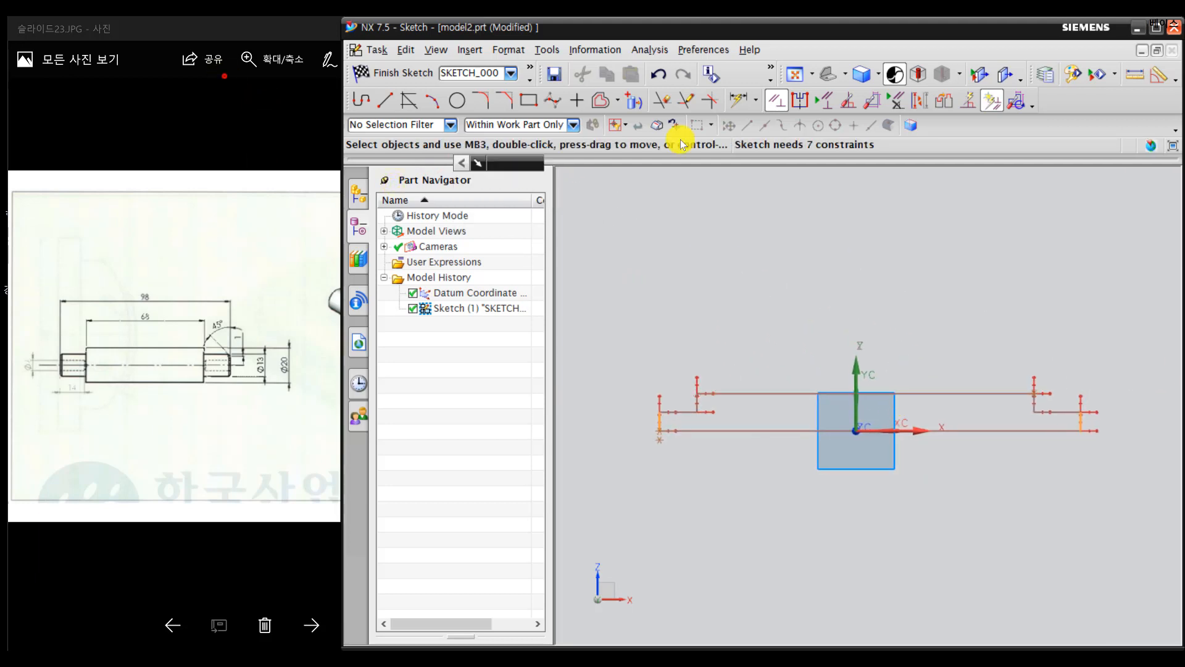
click(780, 97)
scroll(1053, 388, up, 1)
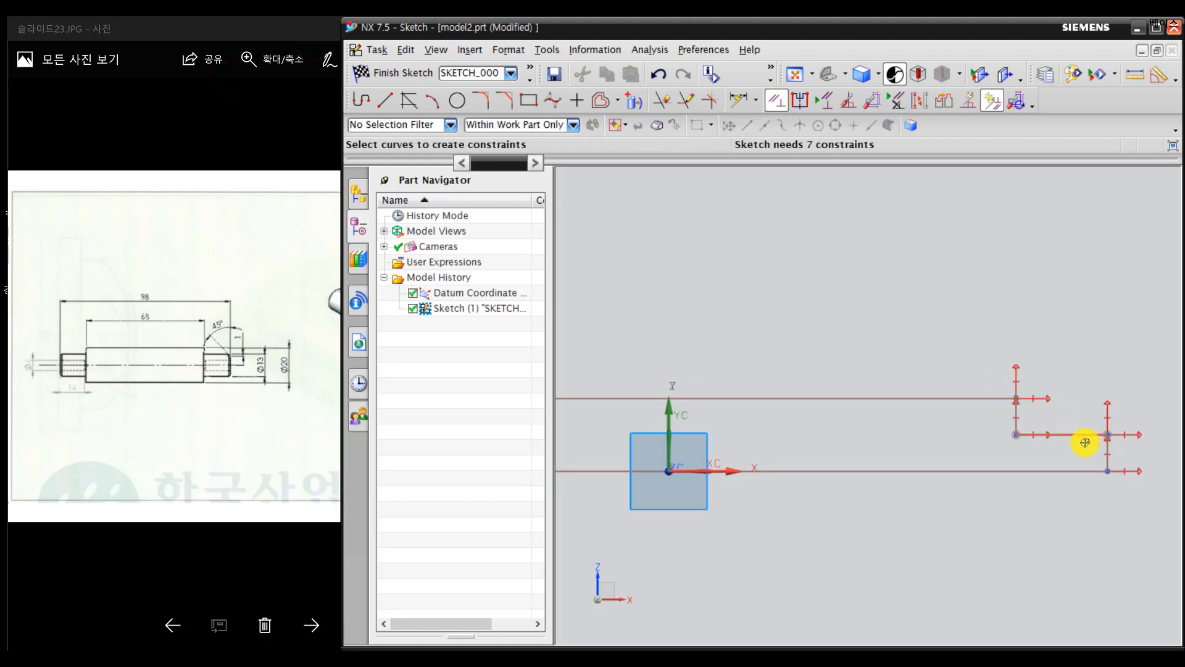
scroll(1084, 442, up, 1)
click(1111, 455)
scroll(767, 454, down, 2)
scroll(767, 454, down, 2)
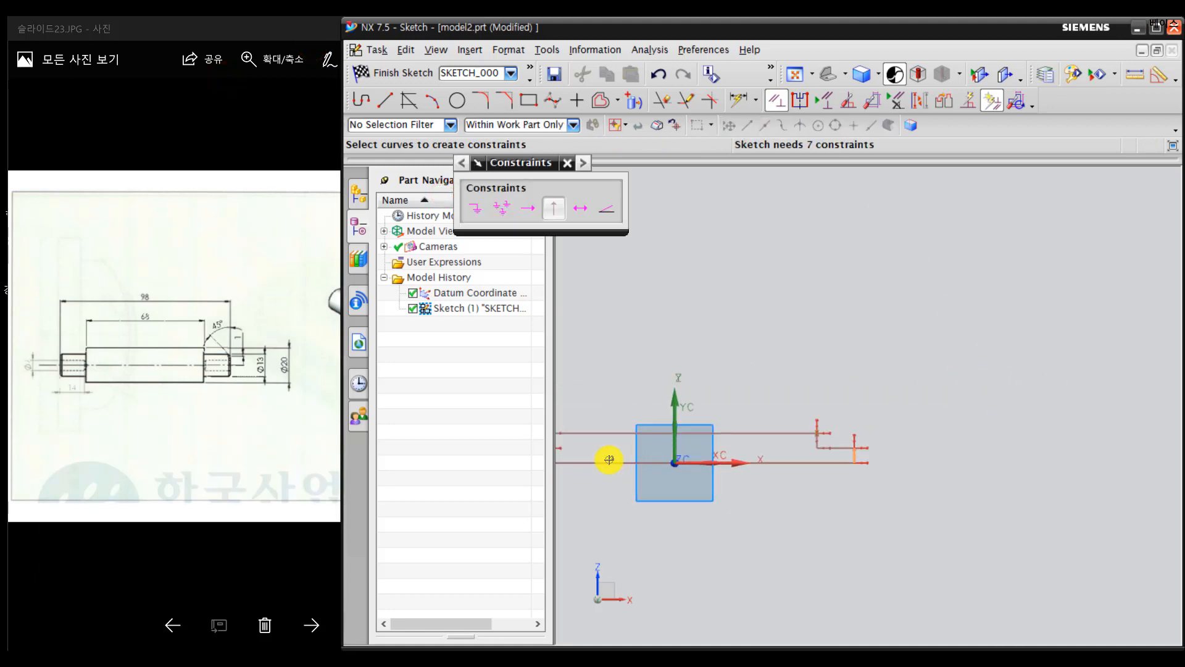
shift+middle_drag(608, 457, 876, 415)
scroll(778, 469, up, 3)
scroll(799, 454, up, 3)
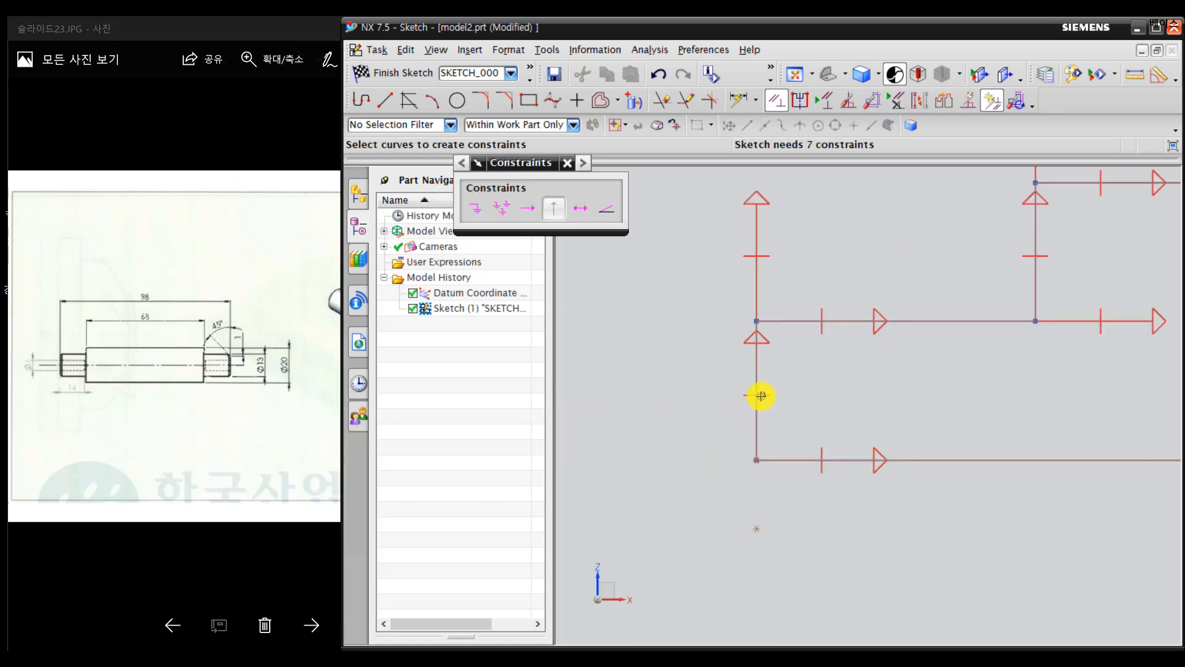
key(Escape)
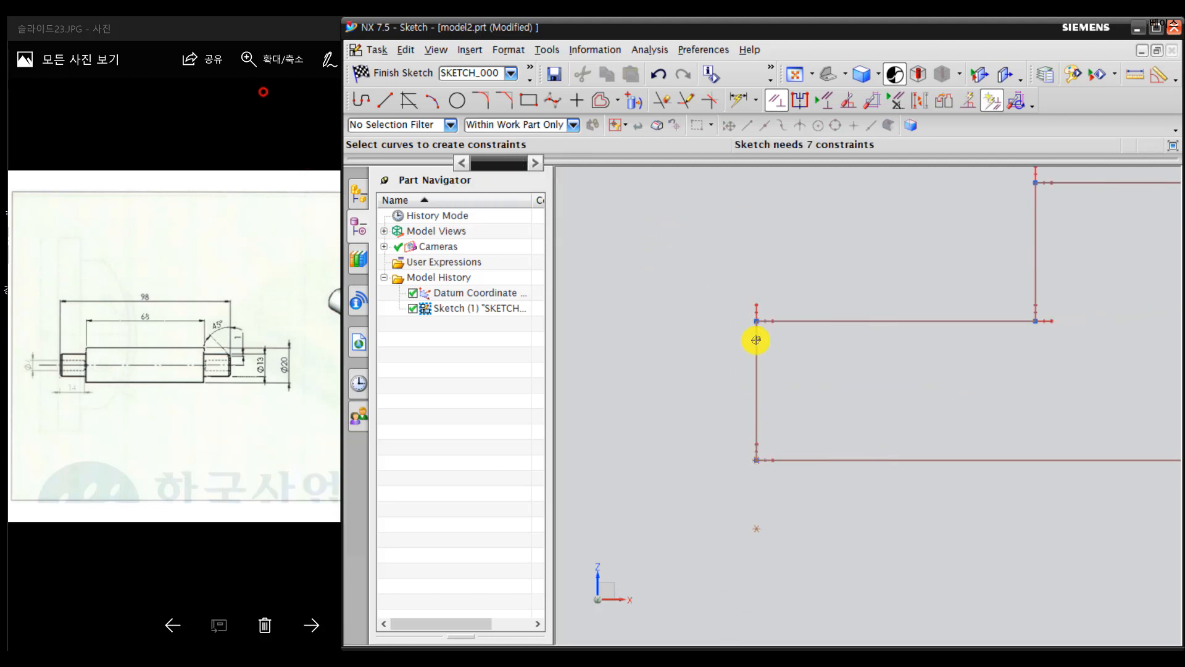
scroll(831, 427, down, 3)
scroll(830, 427, down, 4)
shift+middle_drag(1108, 453, 869, 448)
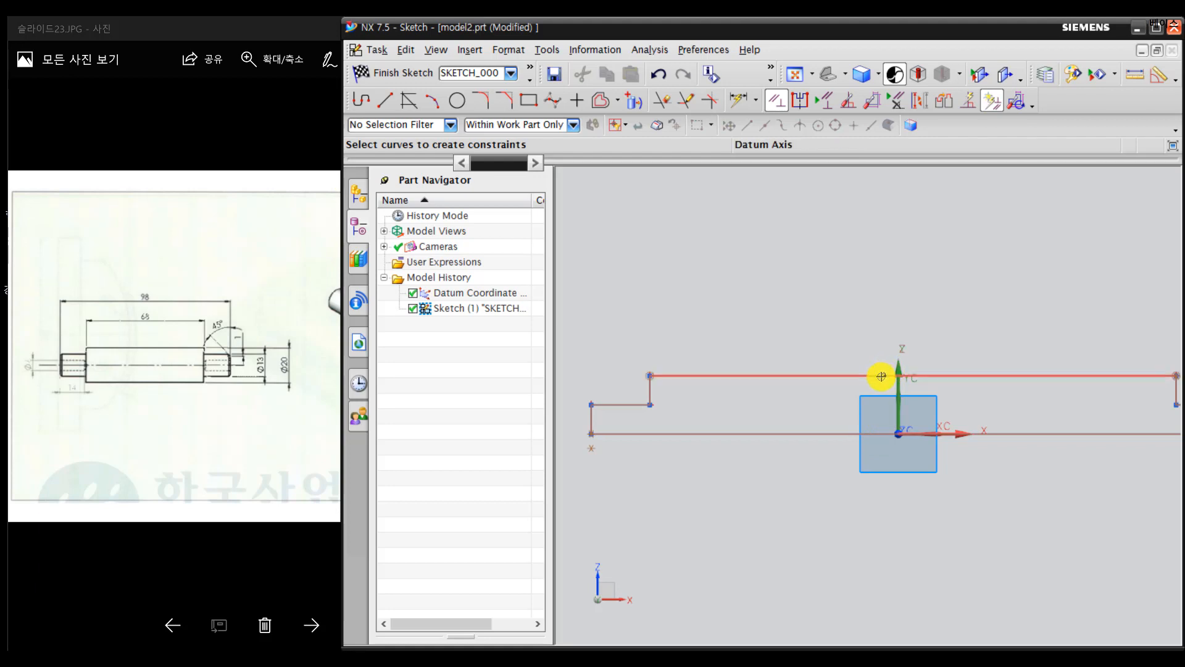
click(907, 374)
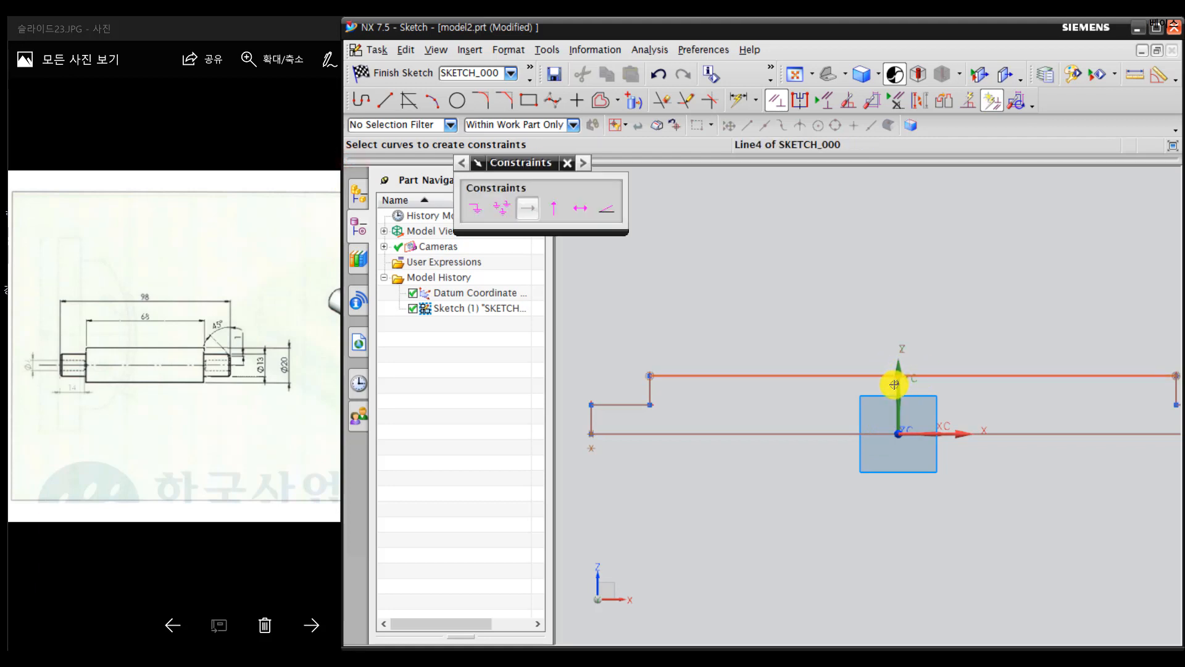
click(899, 432)
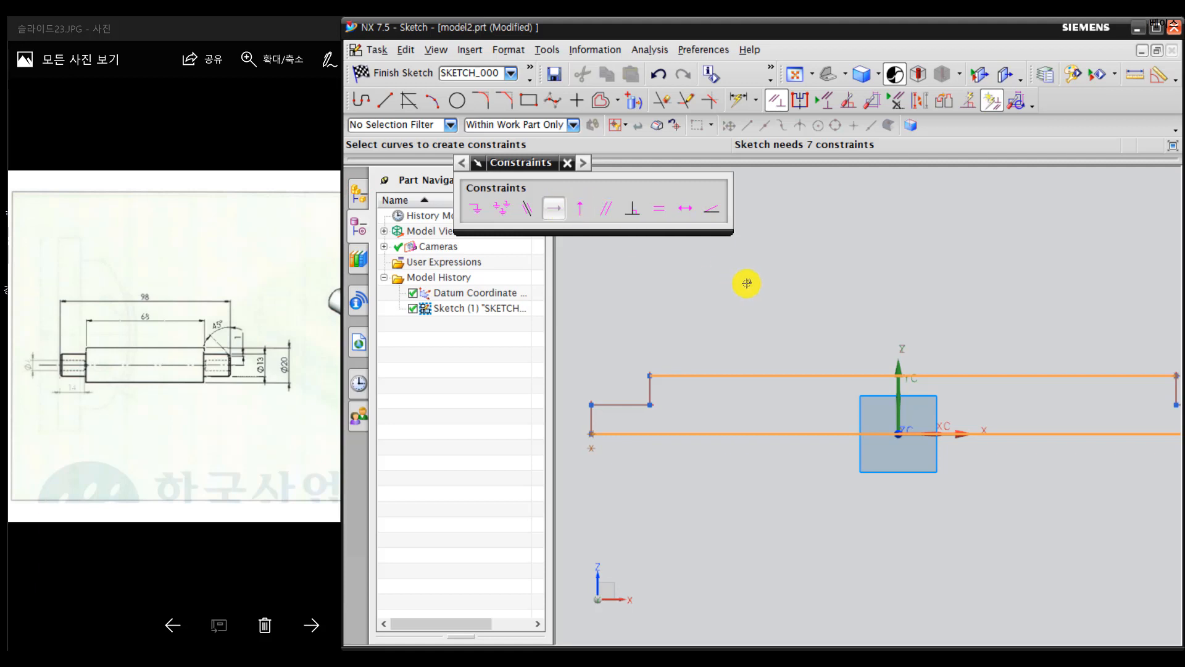
click(563, 164)
Step: Add a midpoint constraint that aligns the profile's long upper line with the datum coordinate system's origin point
click(772, 100)
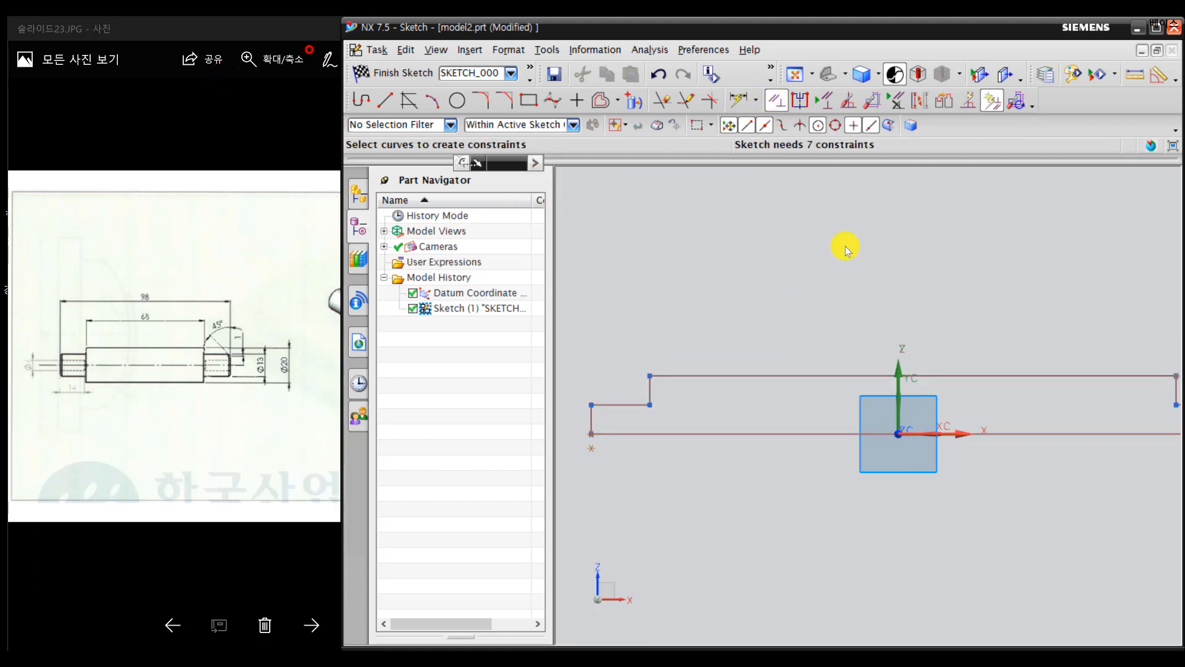
click(839, 374)
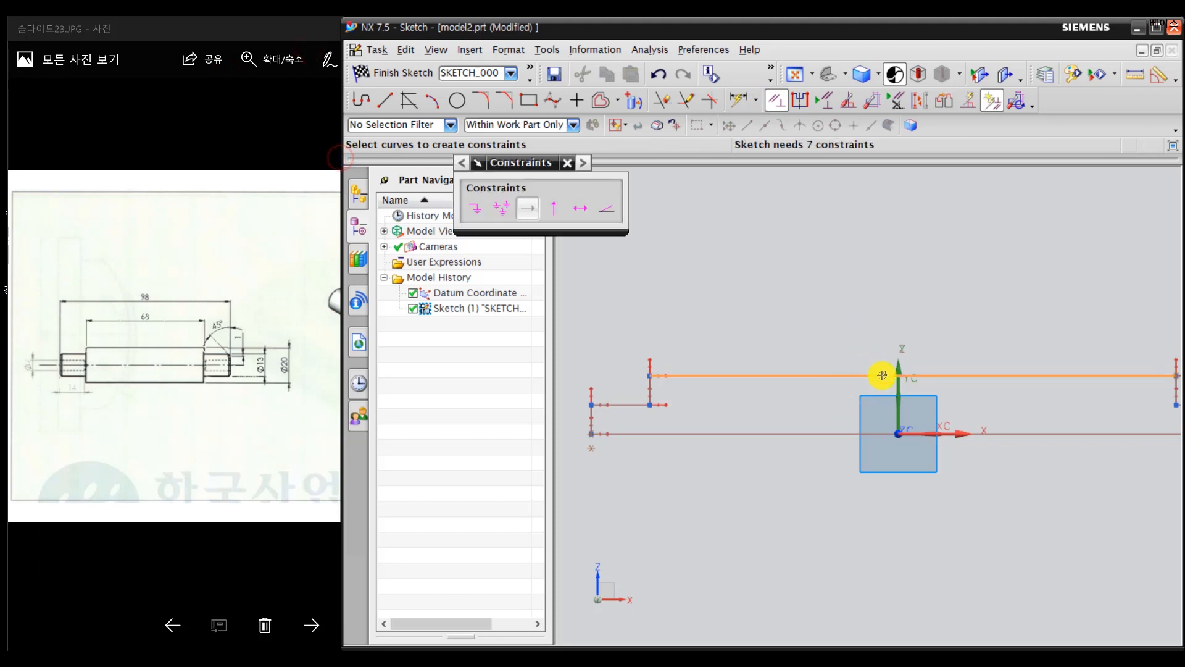
click(901, 435)
click(951, 460)
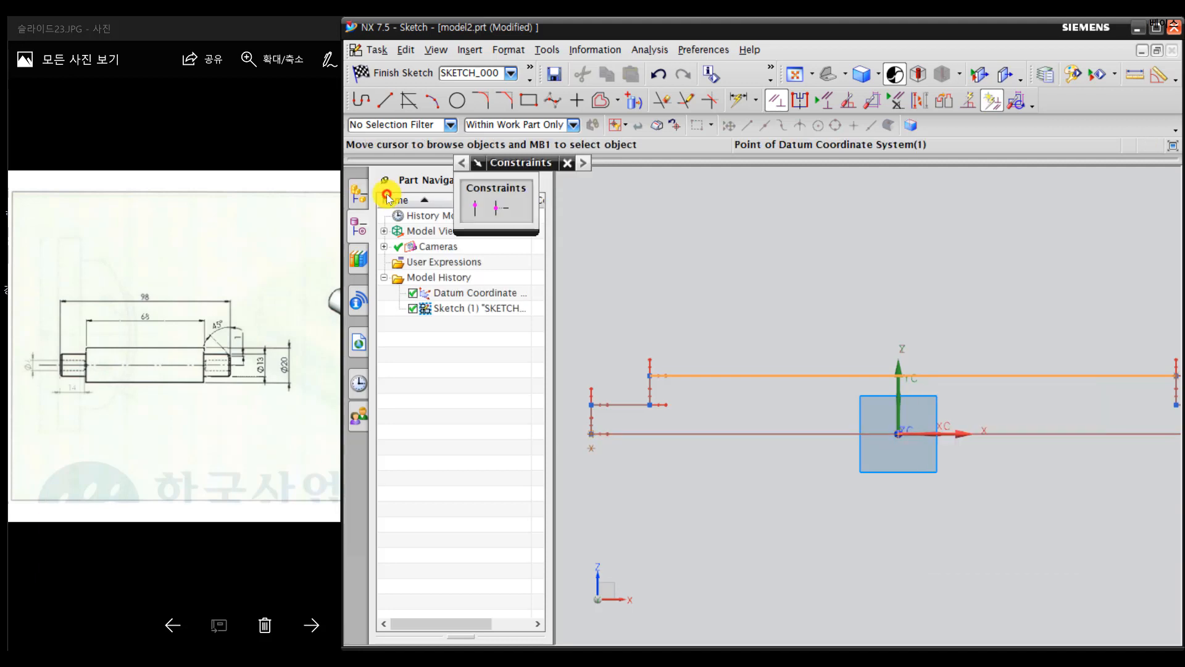
click(501, 208)
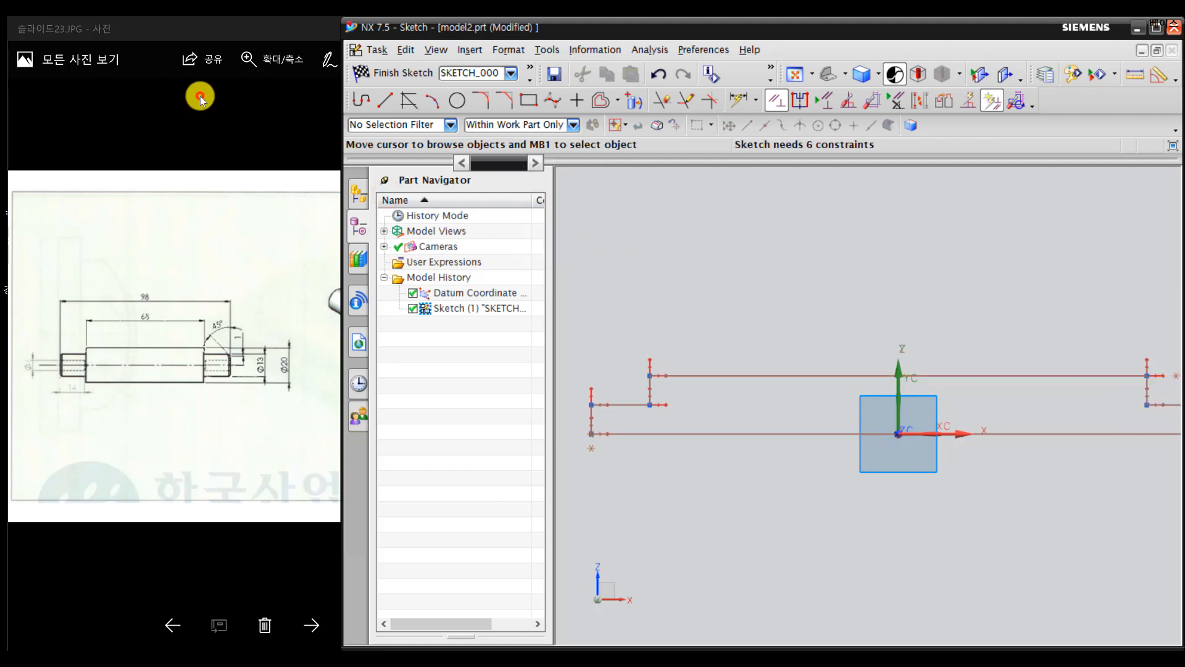
Step: Add a midpoint constraint that centres the profile's long bottom line on the datum coordinate system's origin point
click(845, 432)
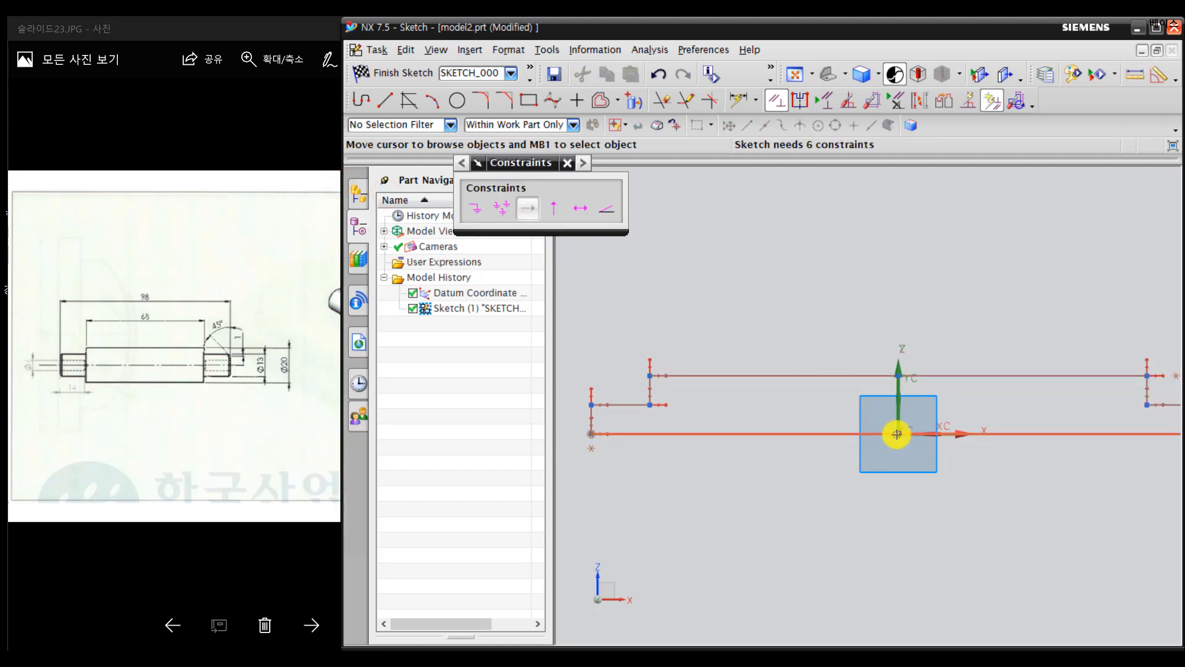
click(897, 434)
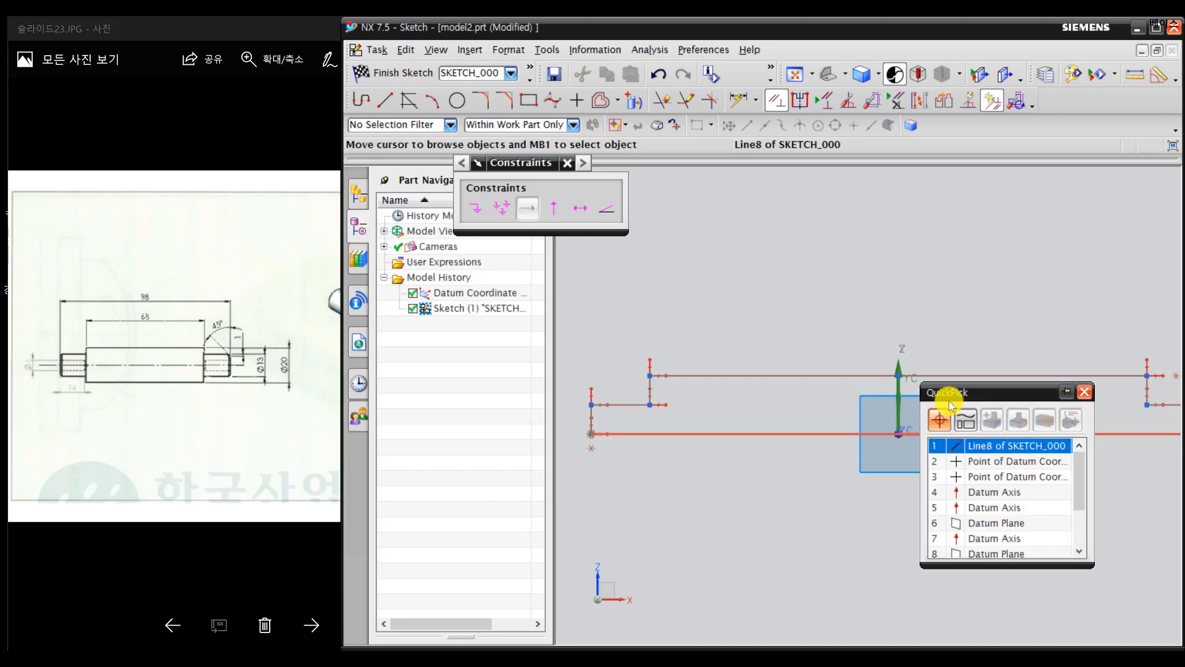
click(987, 461)
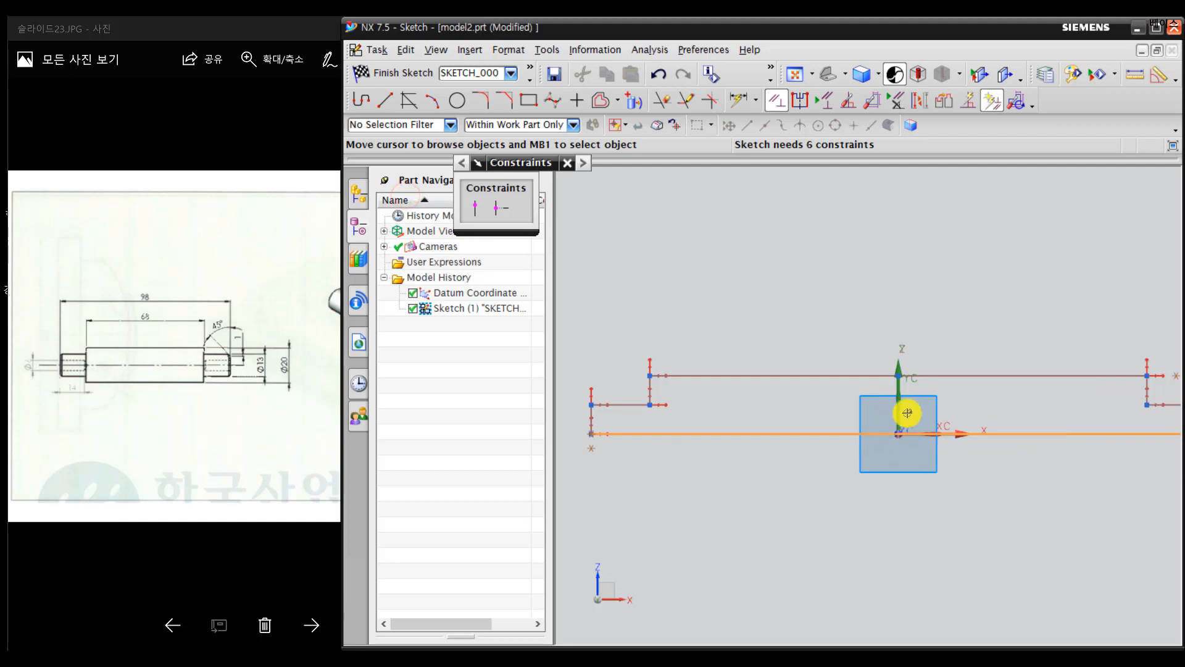
click(499, 210)
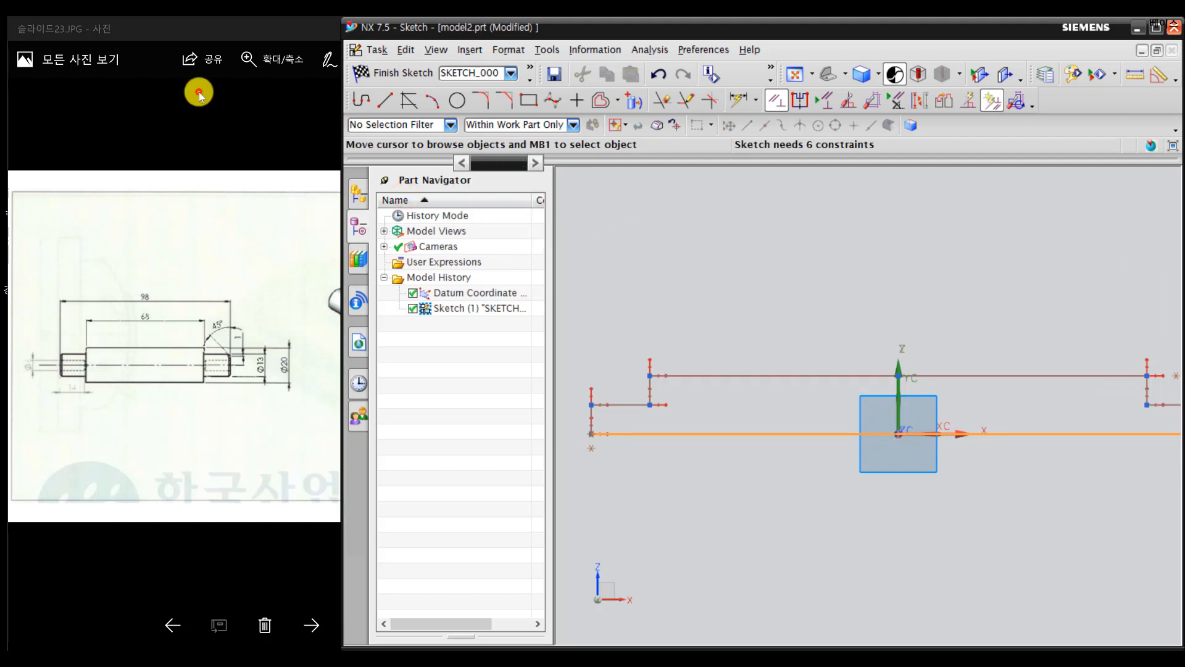
scroll(963, 444, down, 3)
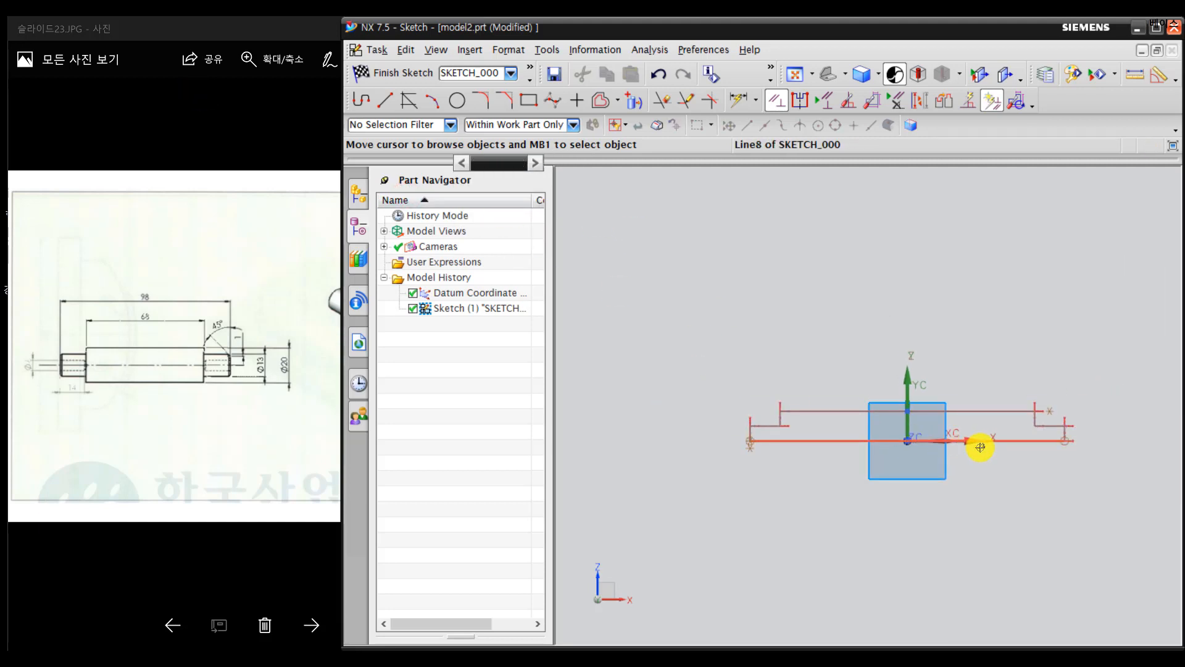
scroll(980, 447, up, 2)
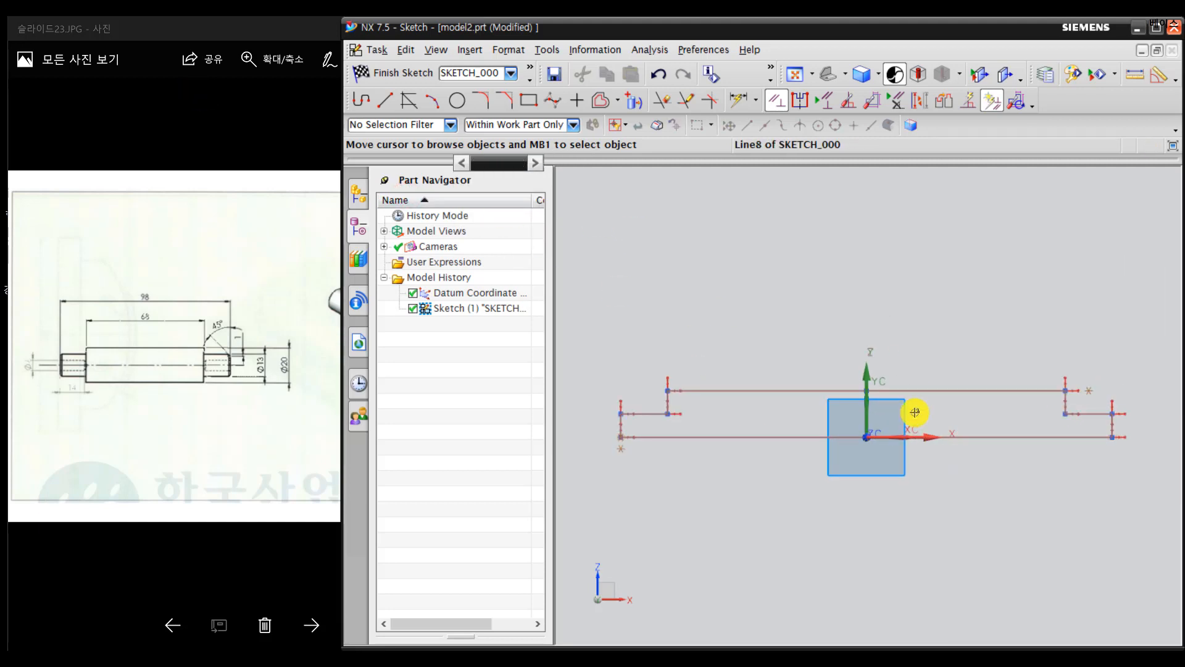
Step: Add a horizontal dimension of 68 mm to the long upper line, placed above the profile
click(743, 102)
click(802, 390)
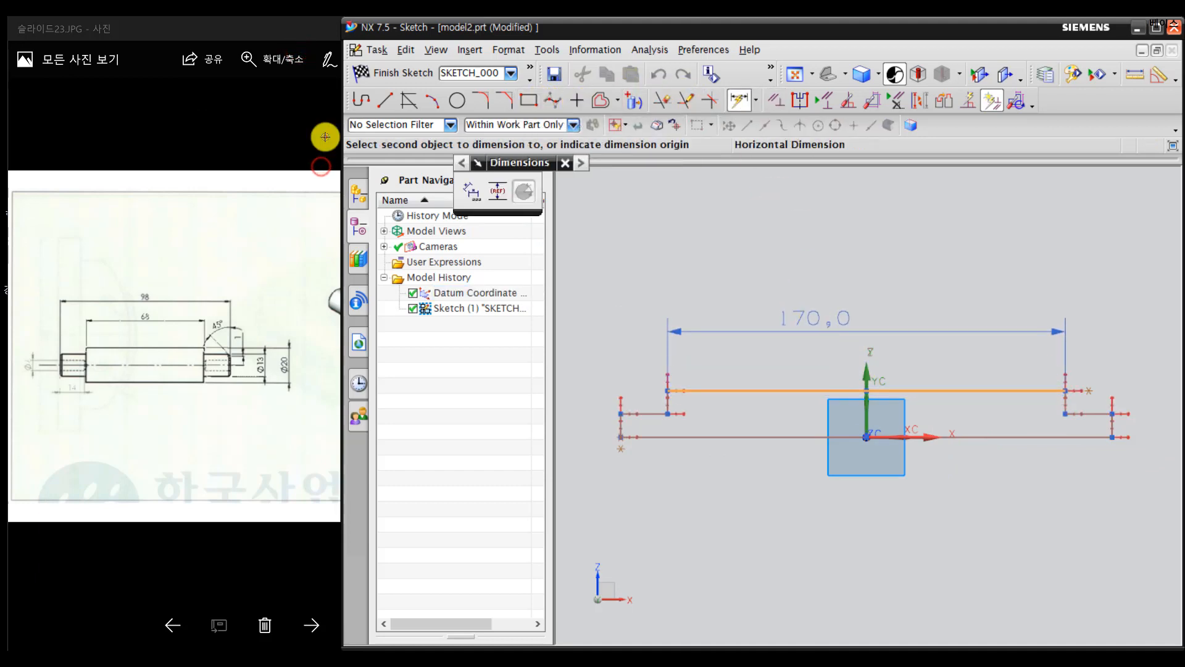
click(815, 319)
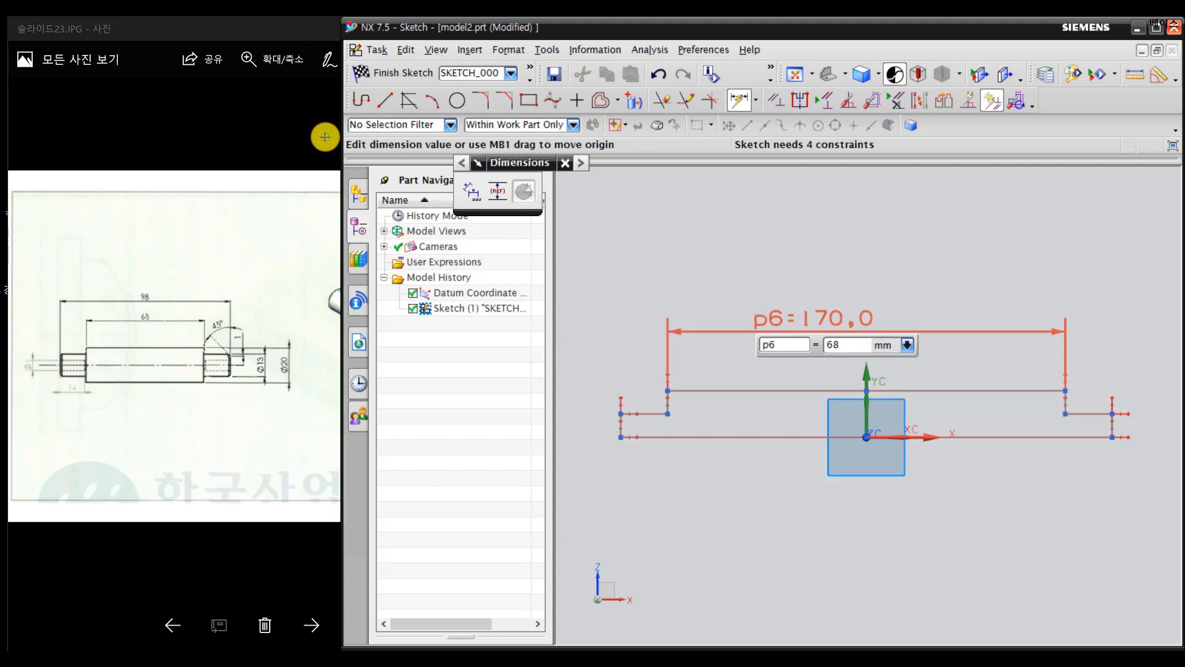
key(Return)
Step: Dimension the full length of the shaft's bottom line as 98 mm, placed below the profile
click(833, 436)
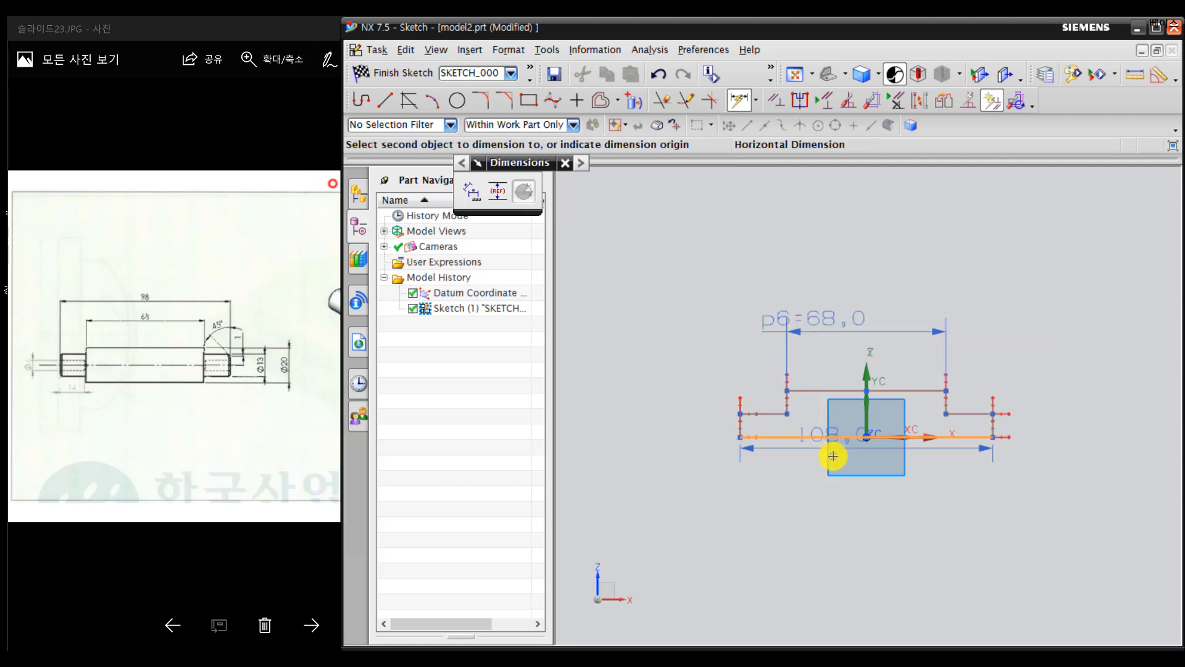
click(843, 494)
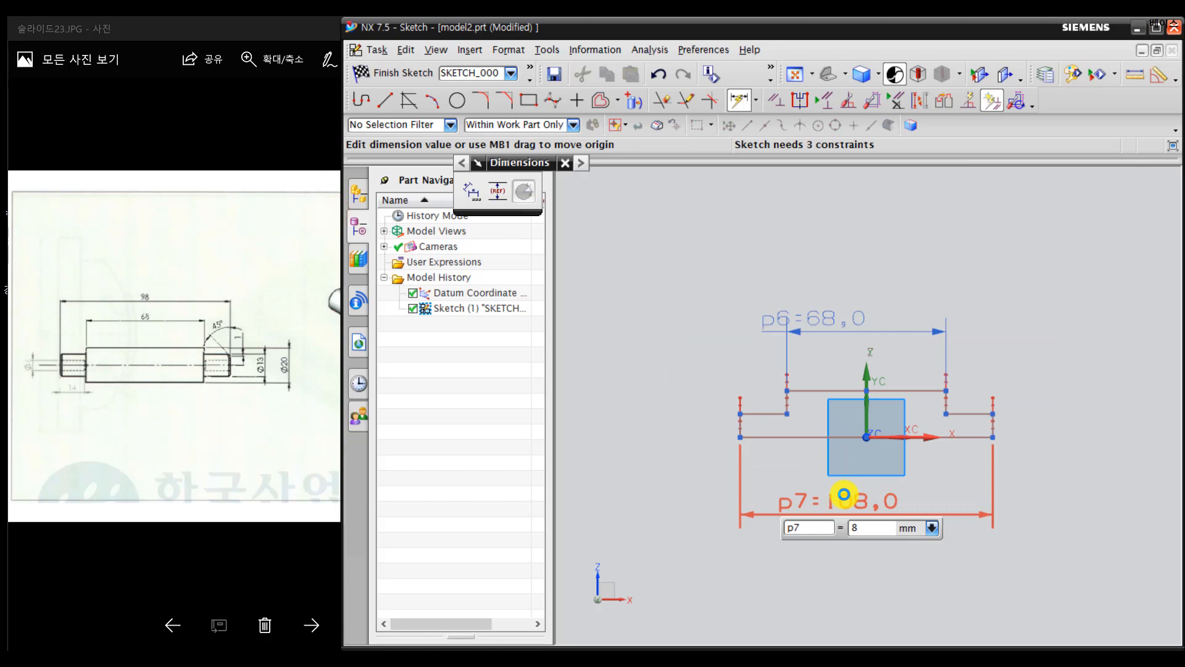
text(98)
key(Return)
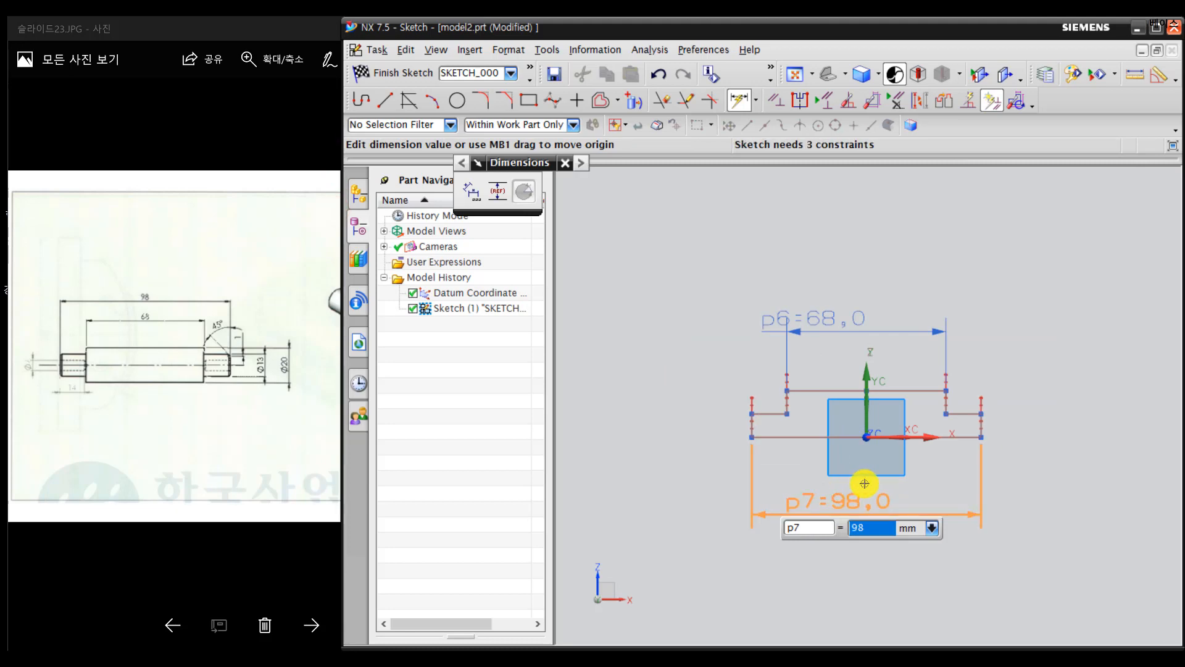
Step: Dimension the height of the right vertical end line as 13/2 mm, placed beside the profile
scroll(901, 454, up, 2)
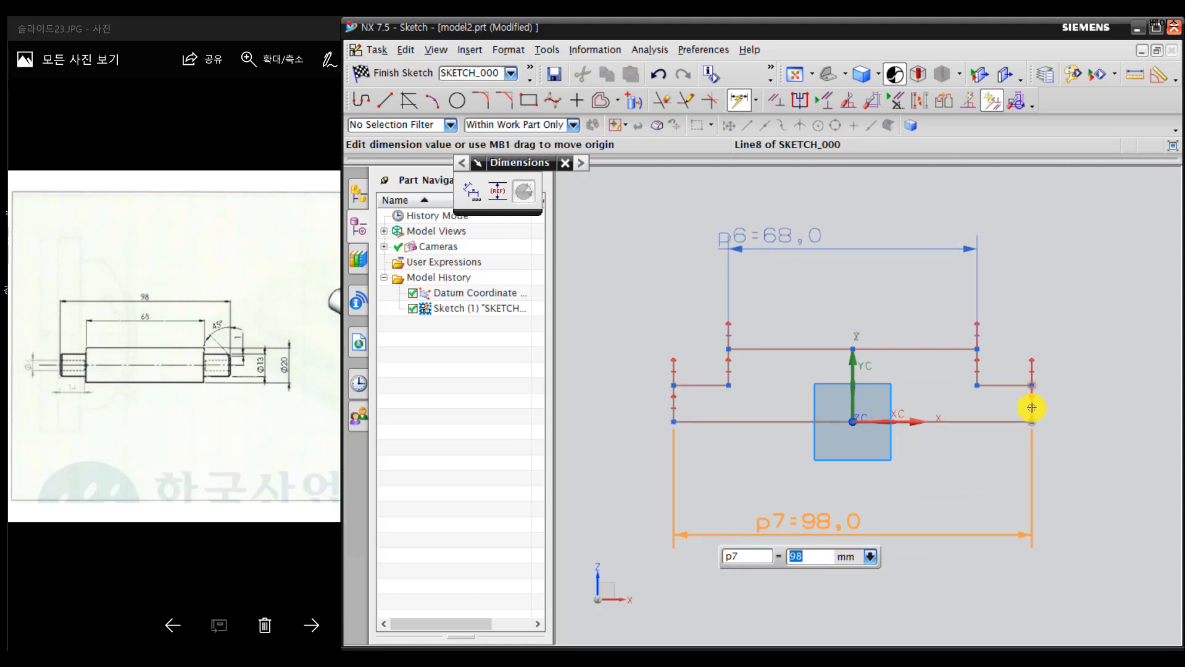
click(1031, 404)
click(1111, 413)
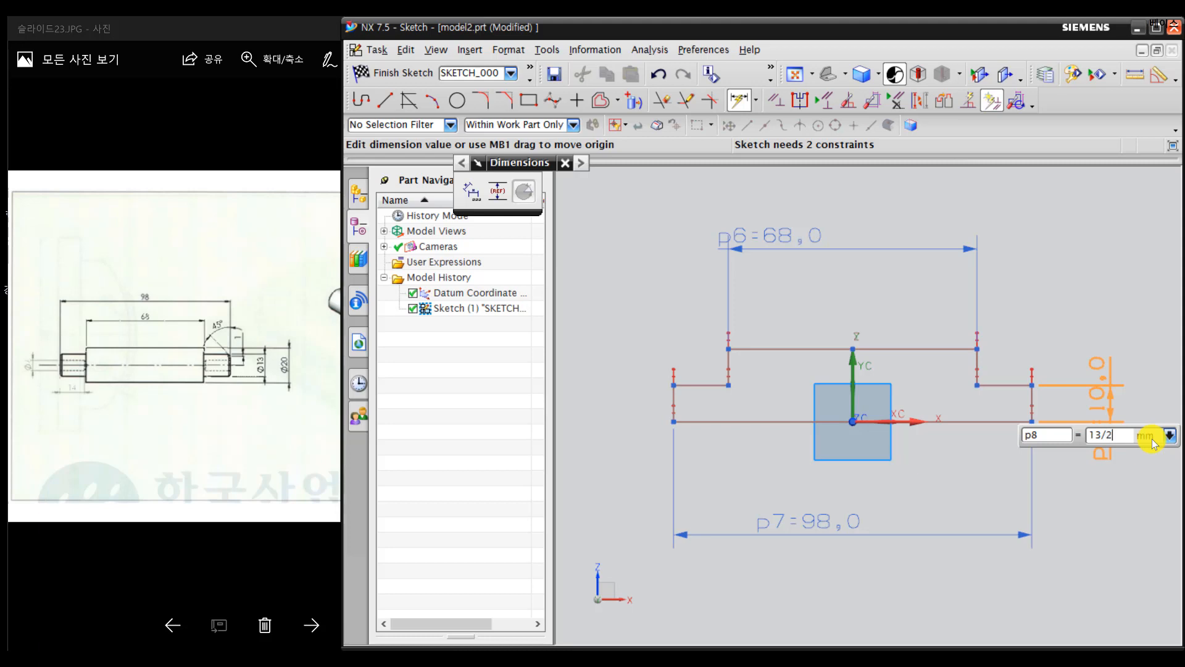
text(13/2)
key(Return)
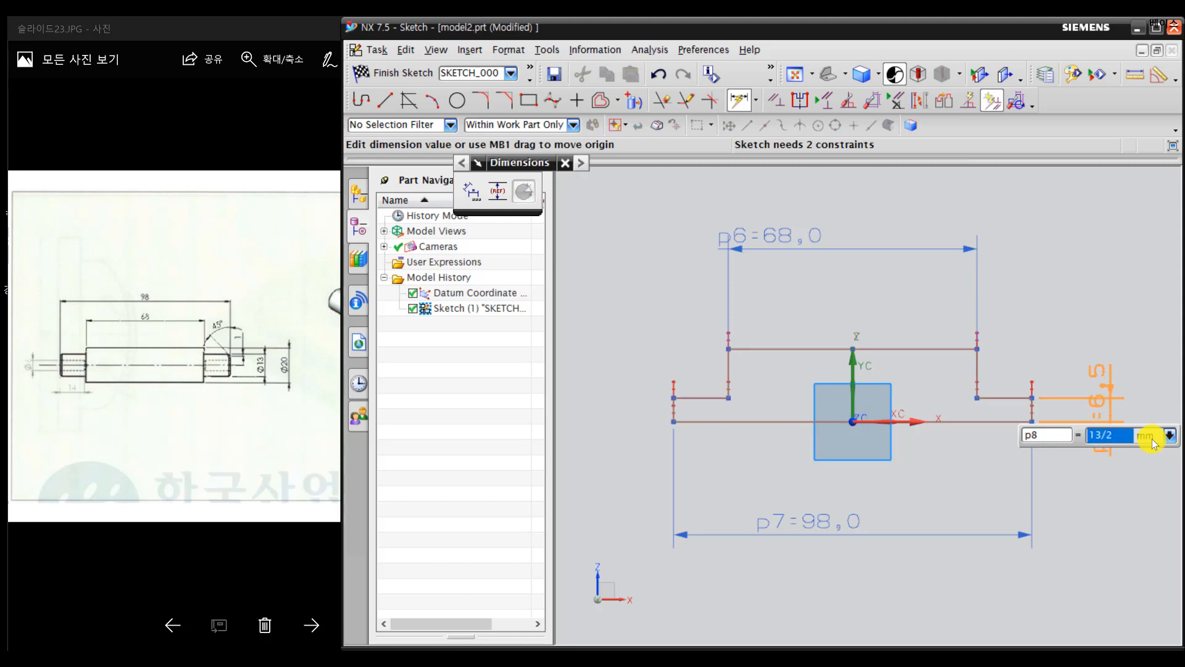
Step: Dimension the perpendicular distance between the profile's bottom line and long upper line as 20/2 mm, placed beside the profile
click(981, 422)
click(945, 348)
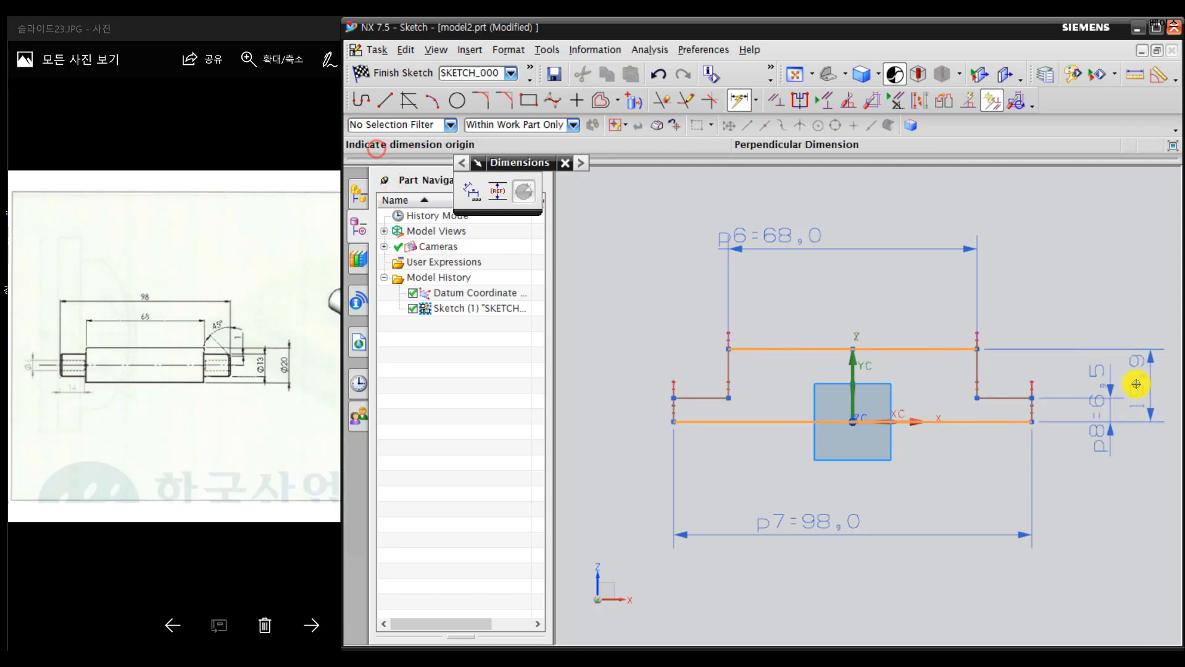
click(1136, 384)
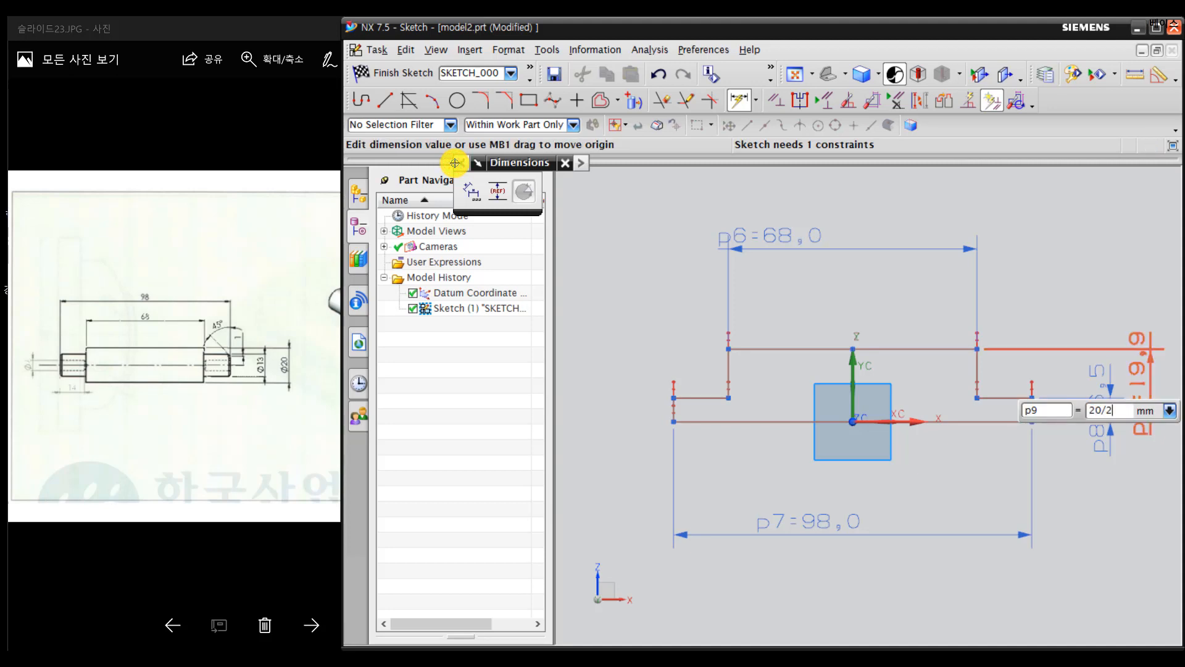
key(Return)
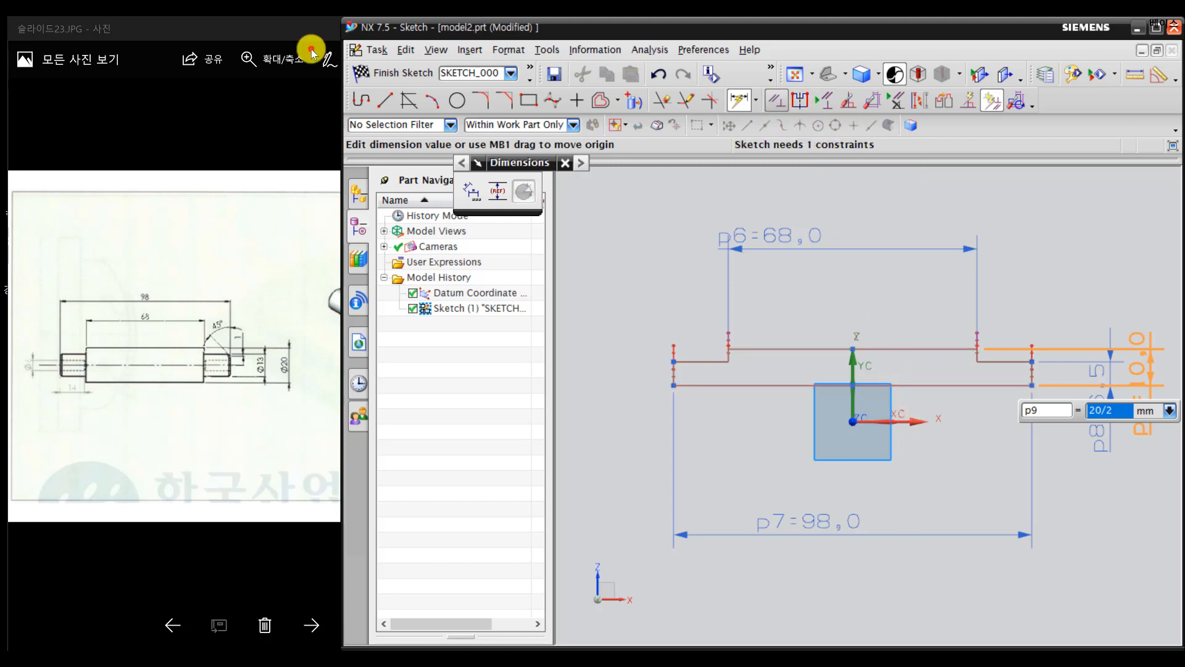
Step: Add a collinear constraint between the profile's long bottom line and the datum X axis
click(776, 101)
click(930, 386)
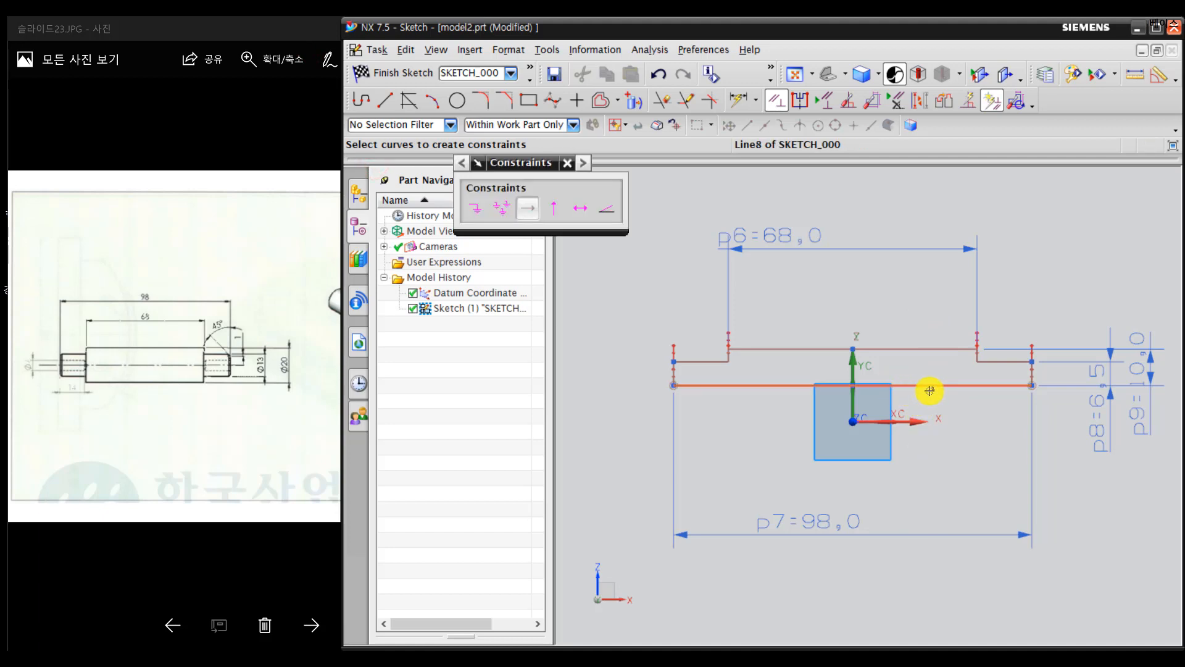
click(922, 421)
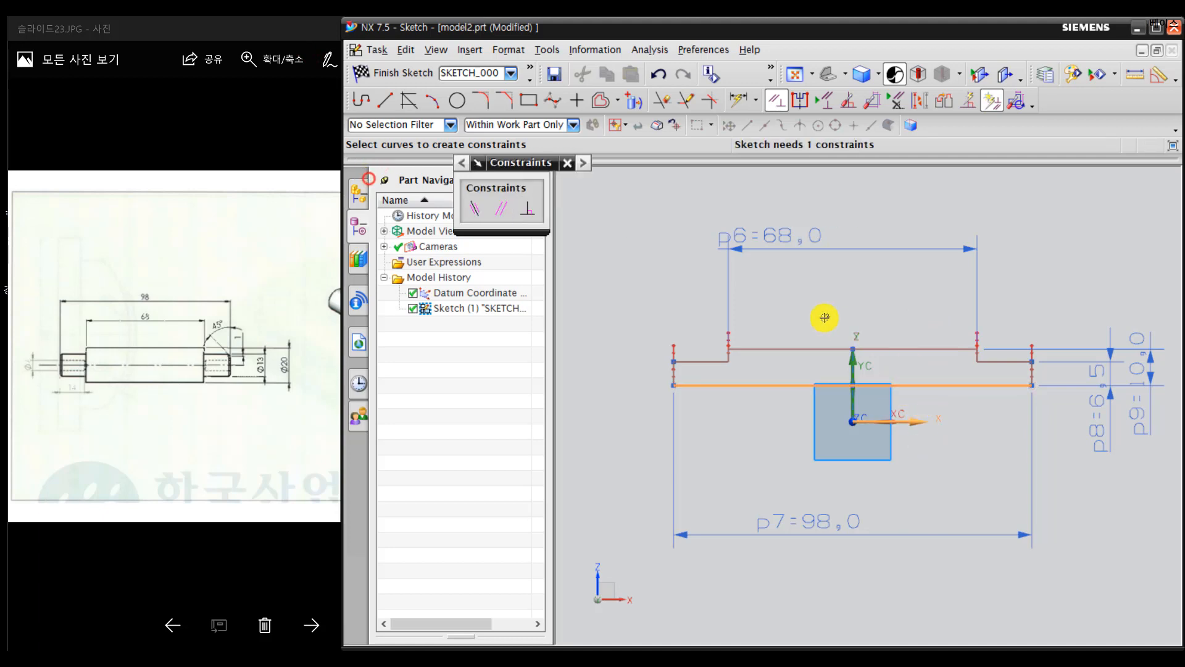
click(485, 216)
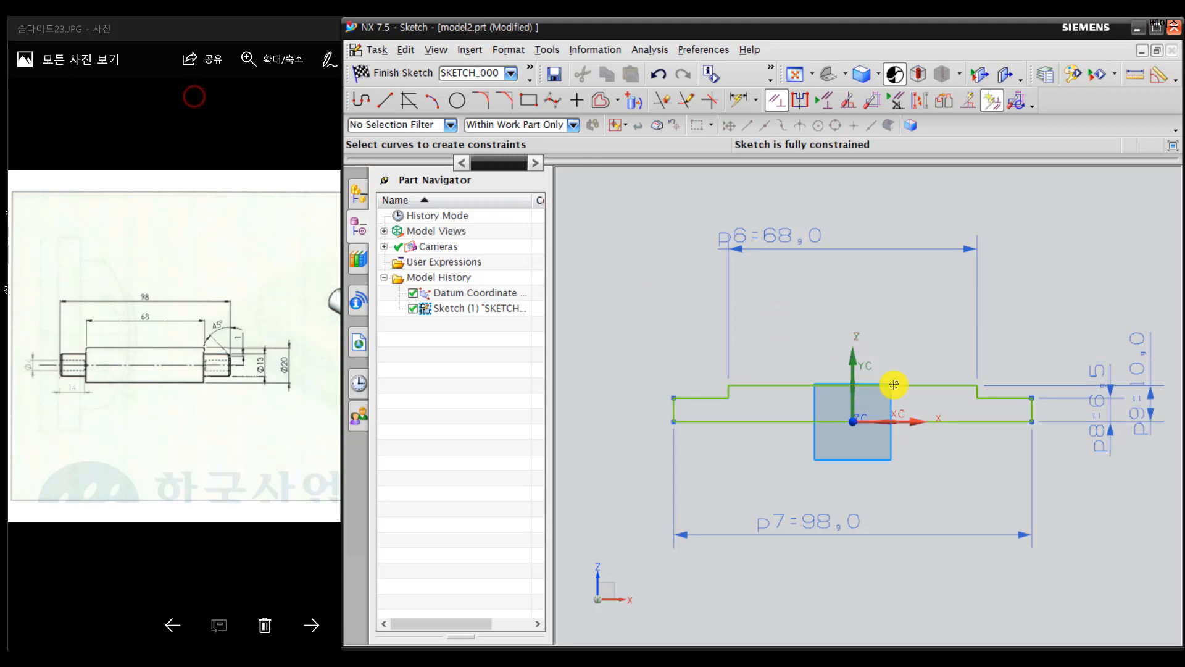
click(851, 413)
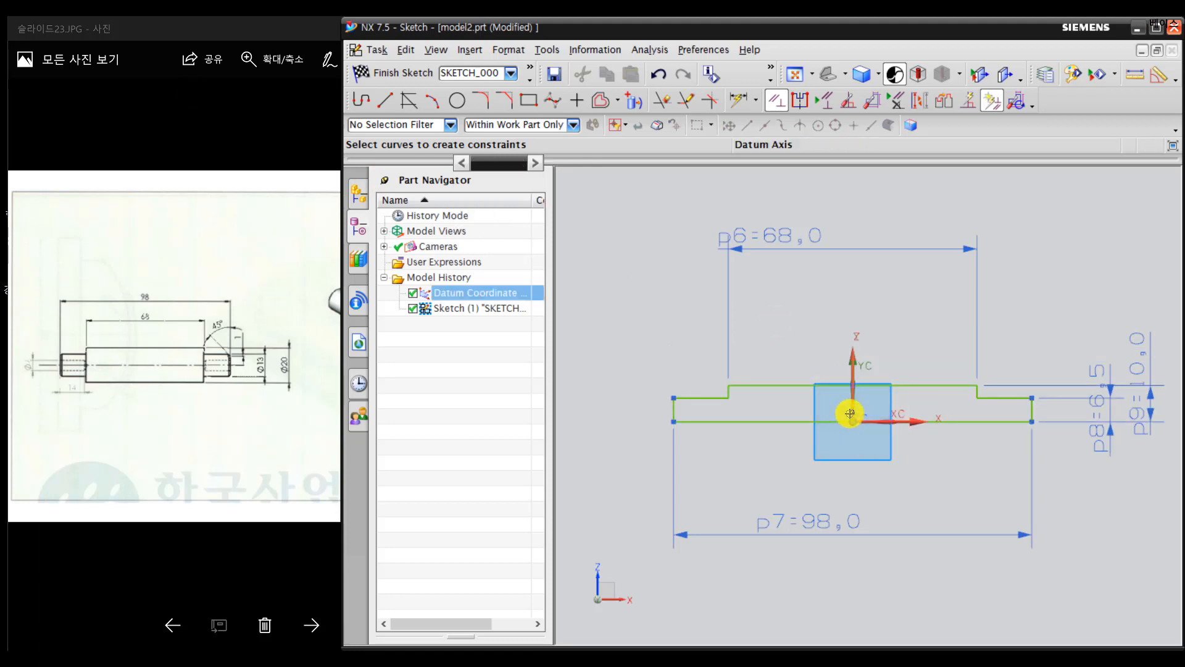
key(Escape)
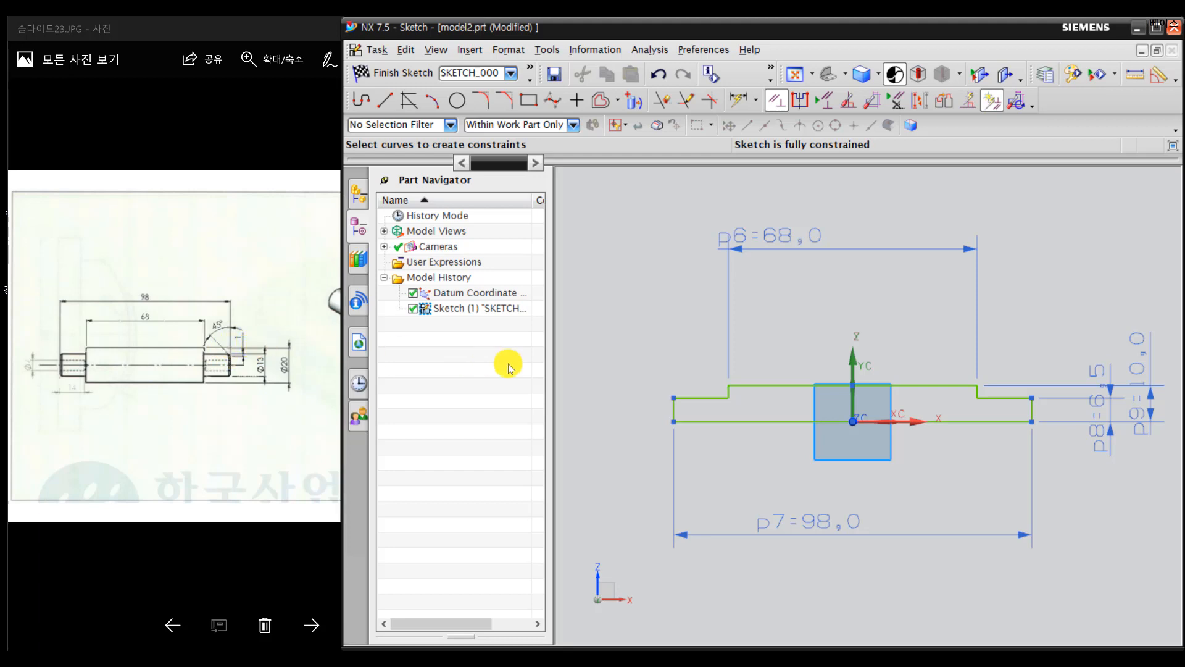
Step: Finish the sketch and revolve the whole profile from 0 to 360 degrees about the X axis through the origin
click(405, 81)
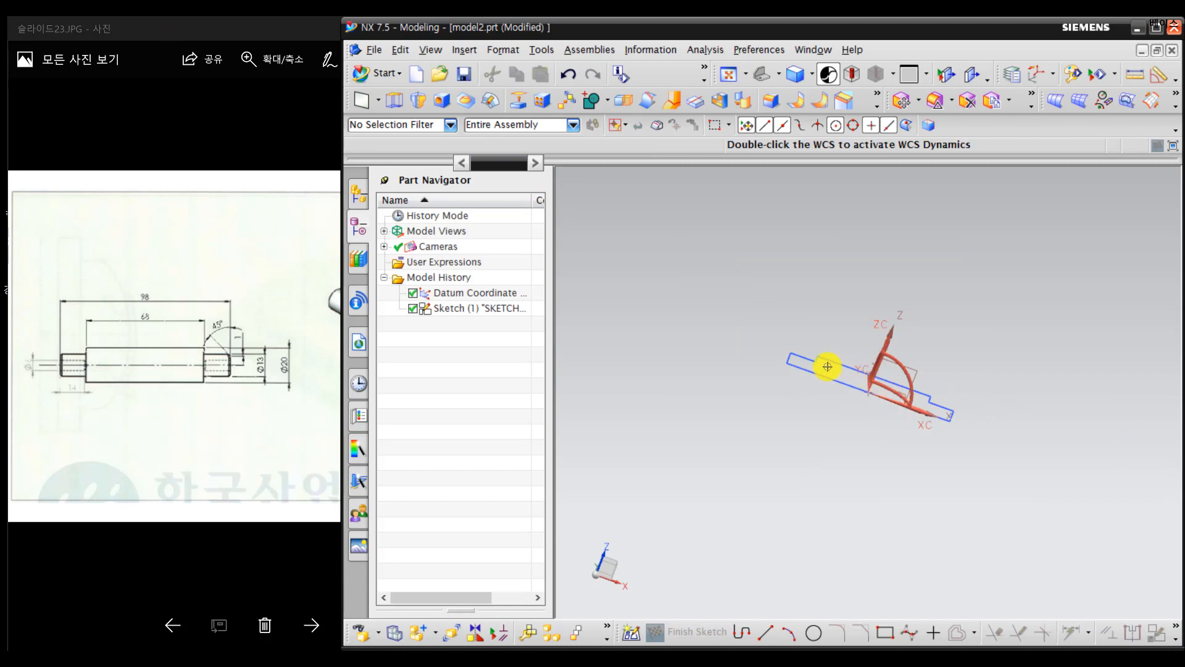
mouse_move(827, 365)
middle_down()
mouse_move(783, 391)
mouse_move(740, 291)
middle_up()
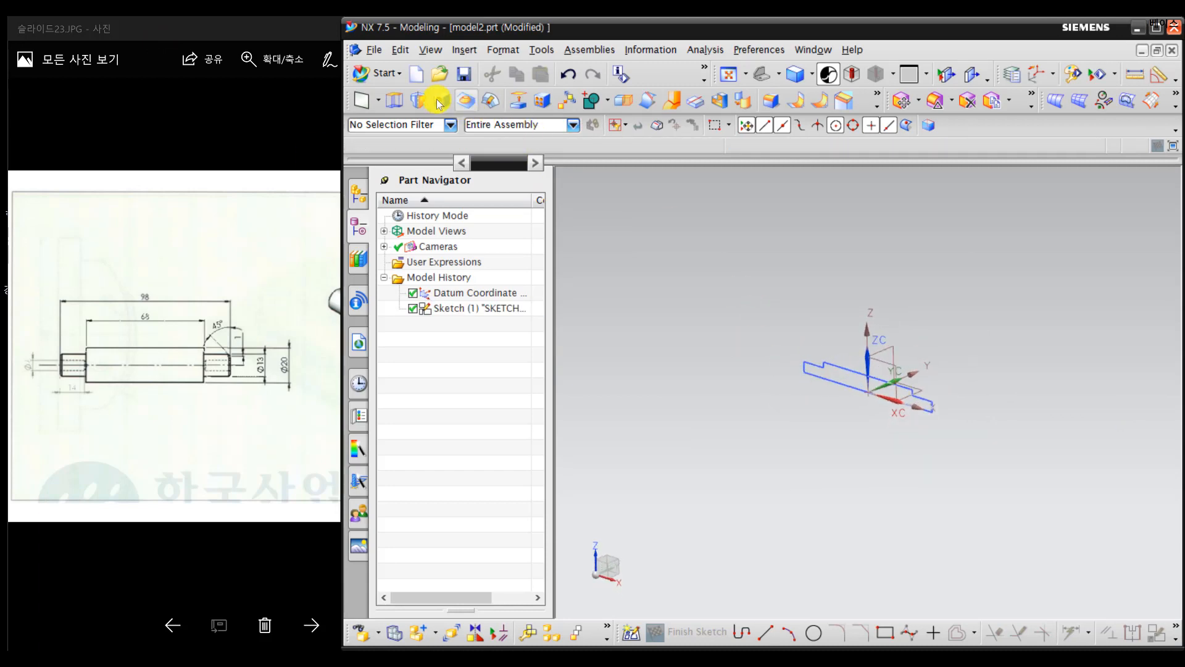
click(418, 100)
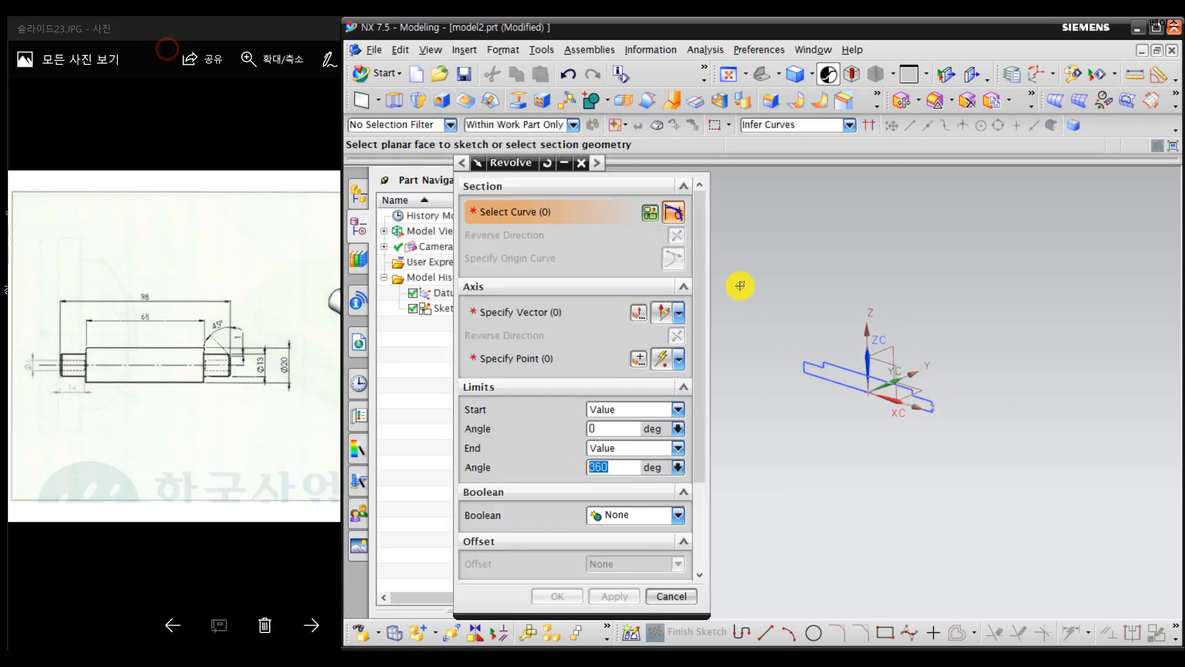
click(837, 361)
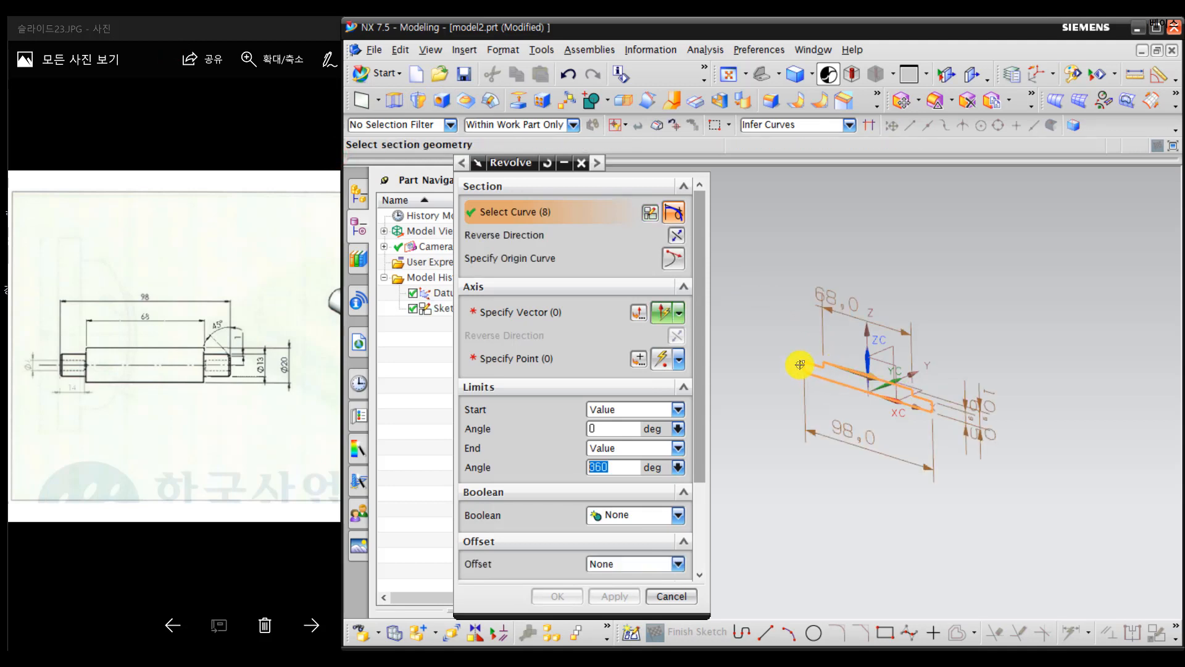
scroll(893, 422, up, 3)
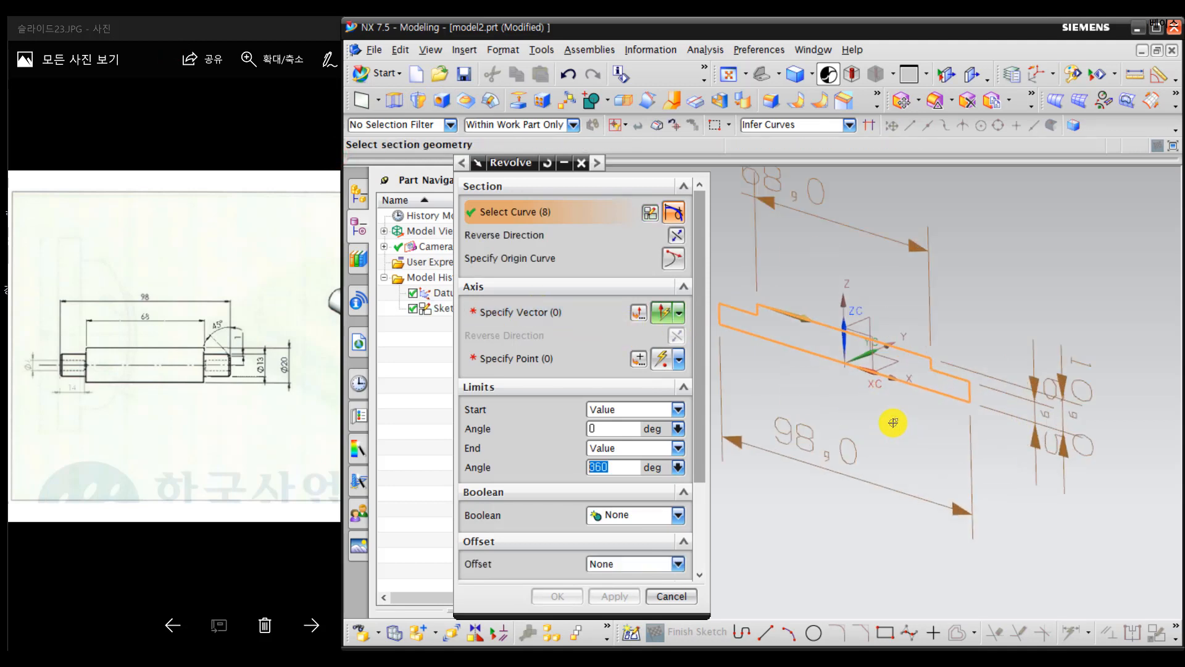
scroll(875, 402, down, 1)
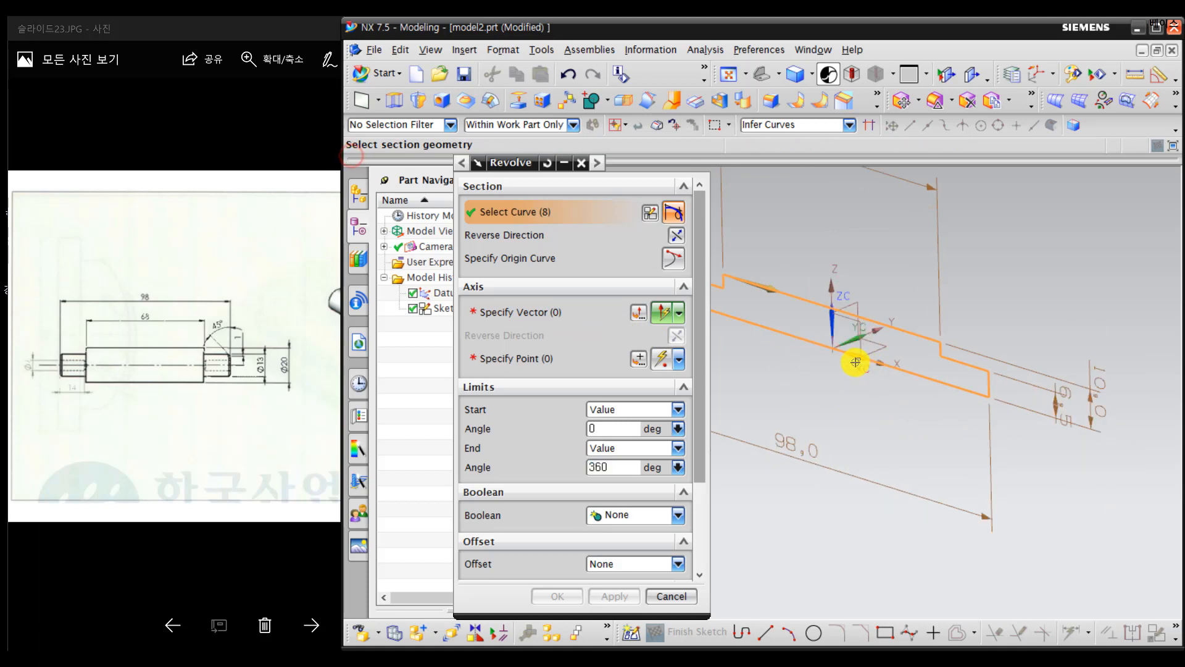
click(486, 312)
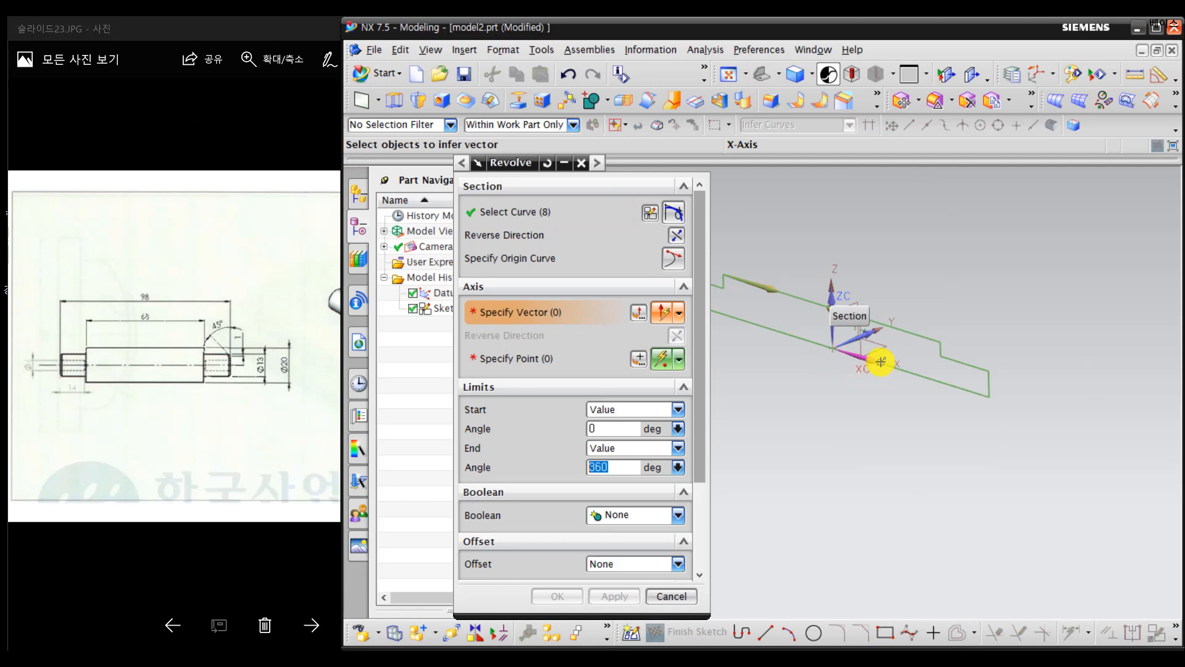
click(848, 359)
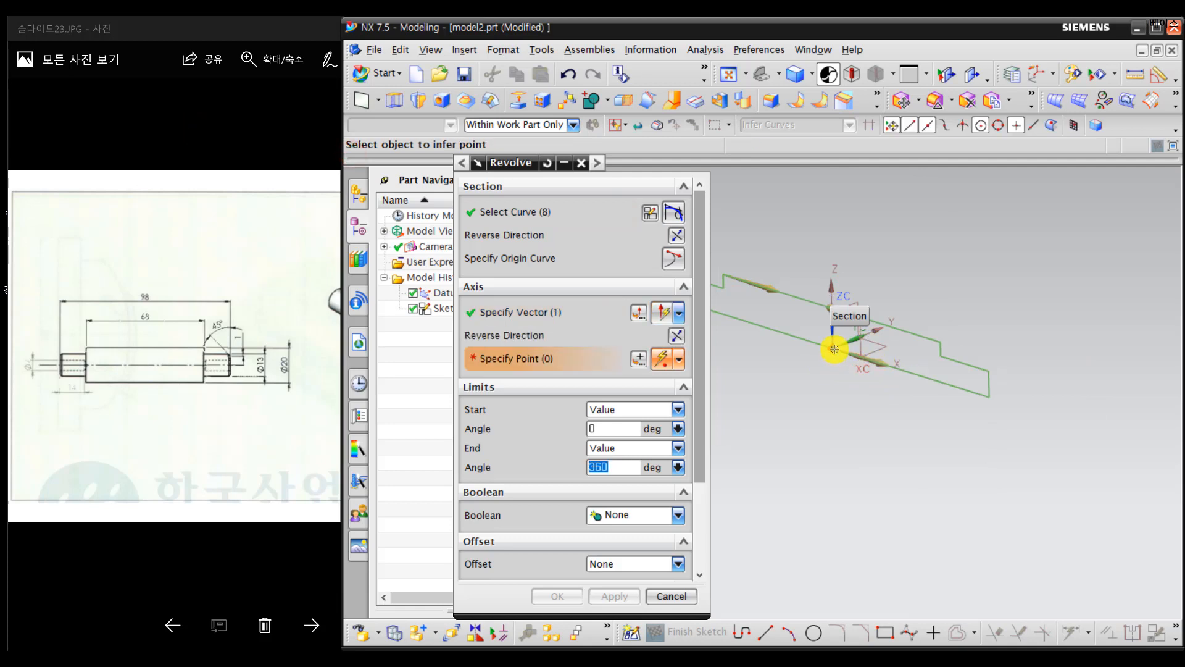
click(834, 350)
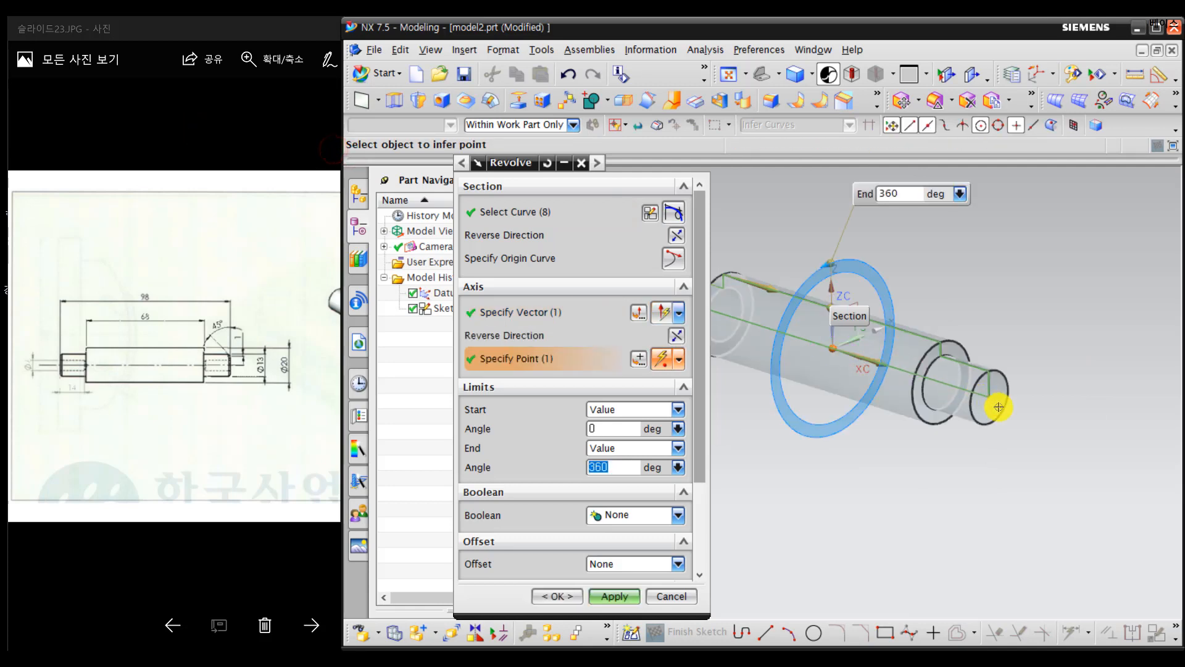
middle_drag(999, 407, 967, 456)
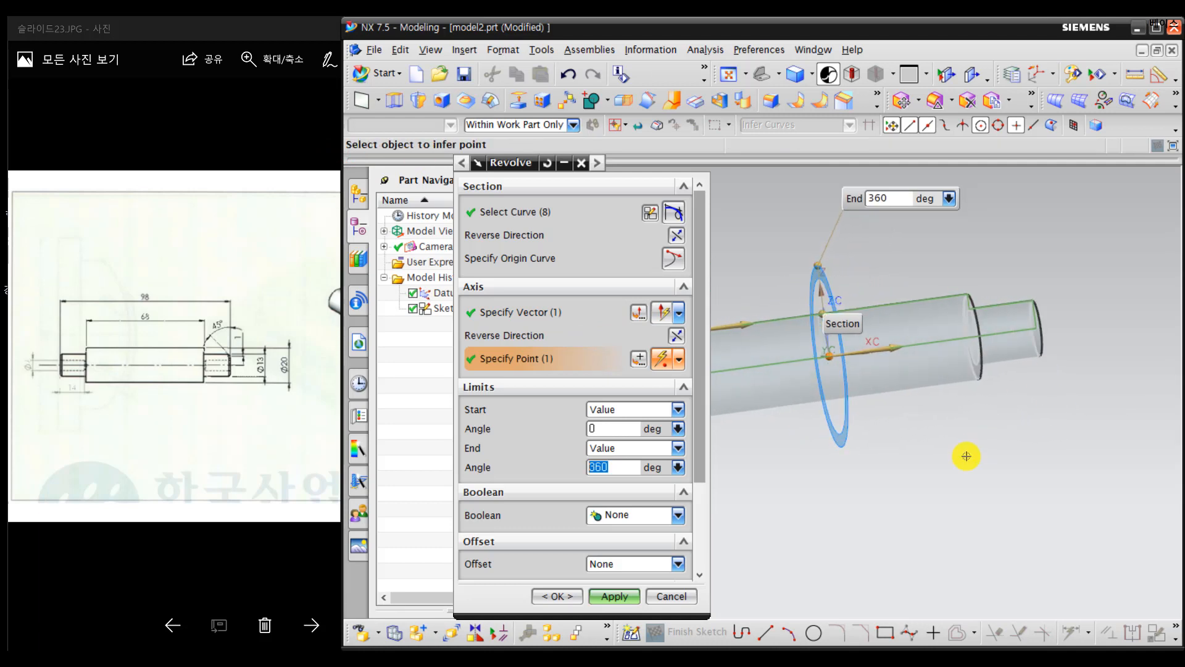
middle_click(947, 464)
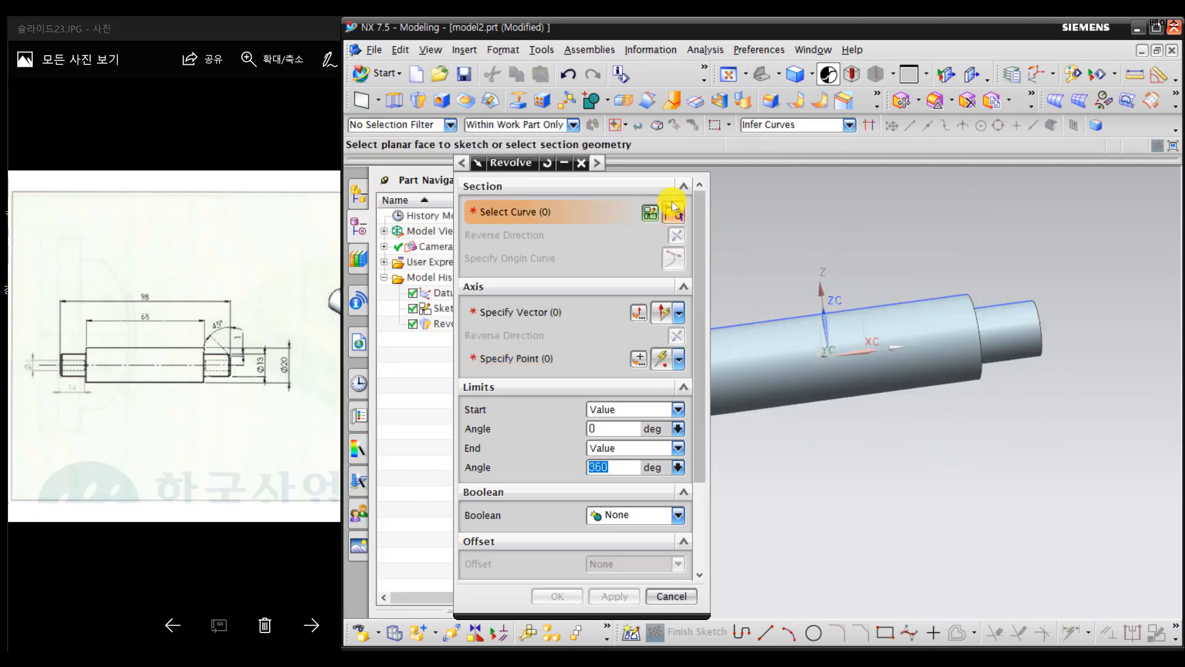
click(581, 162)
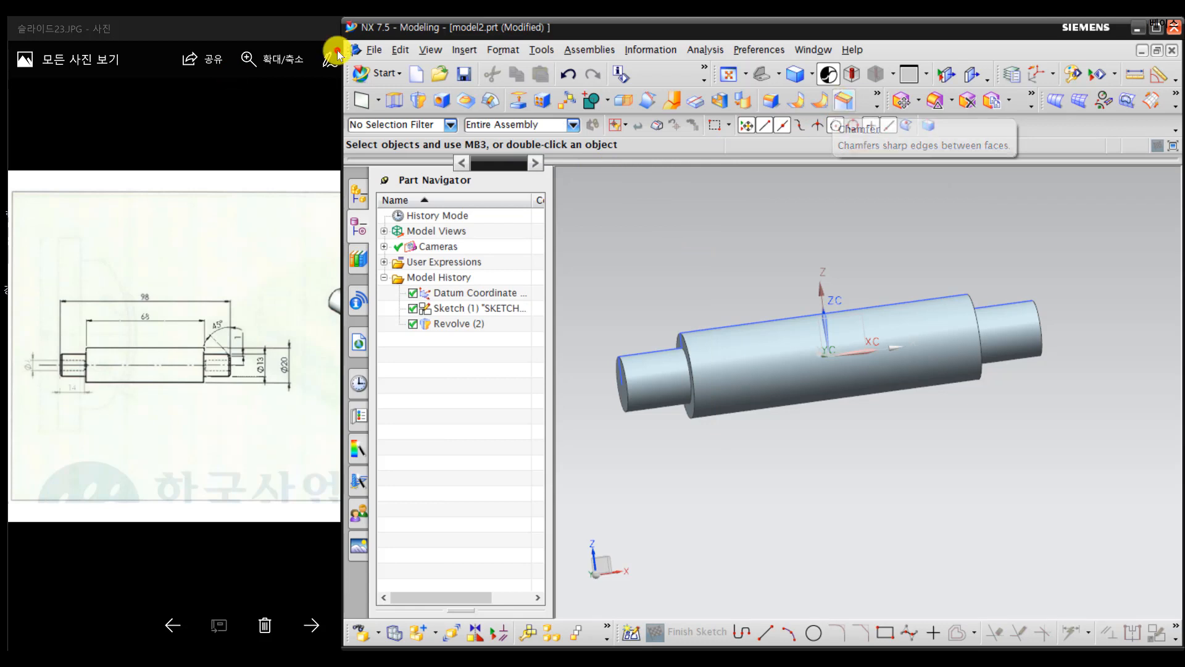
Step: Chamfer the outer circular edges at both ends of the shaft with a symmetric distance of 1 mm
click(844, 104)
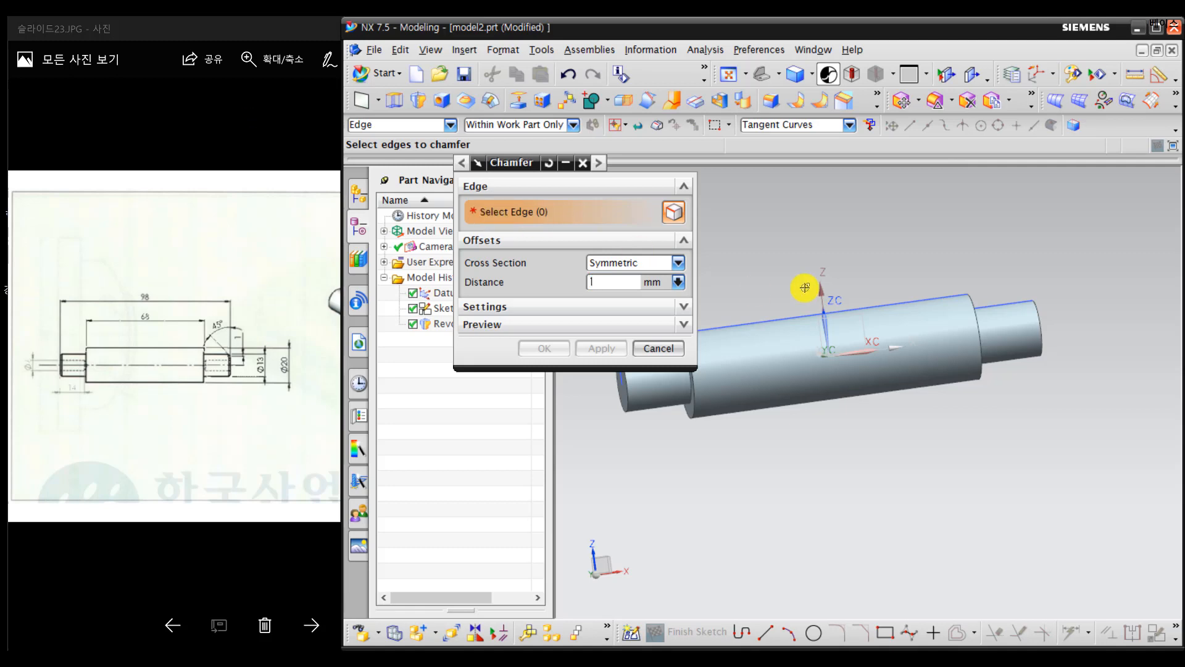
click(1032, 316)
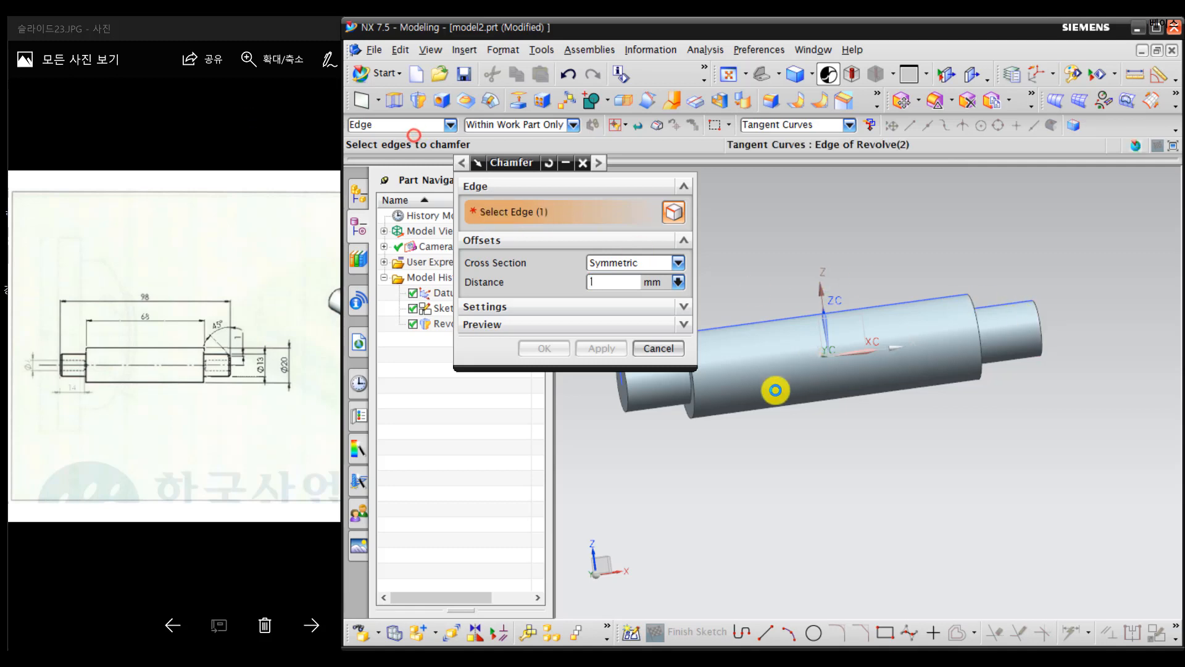
click(625, 385)
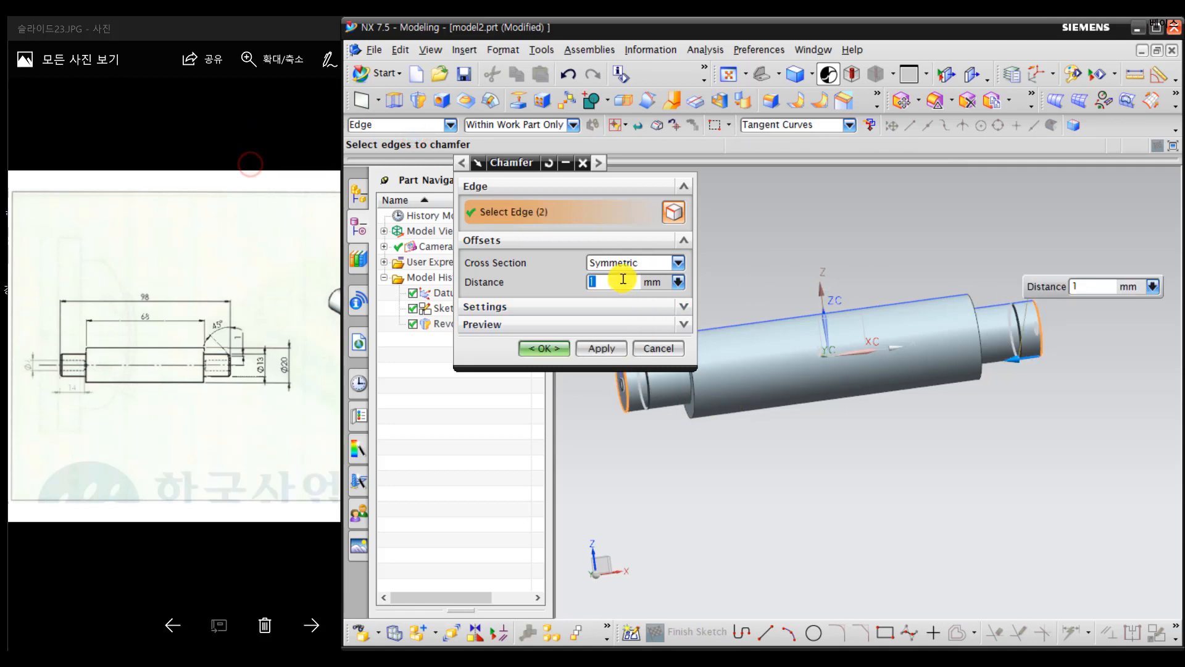
click(614, 349)
click(656, 351)
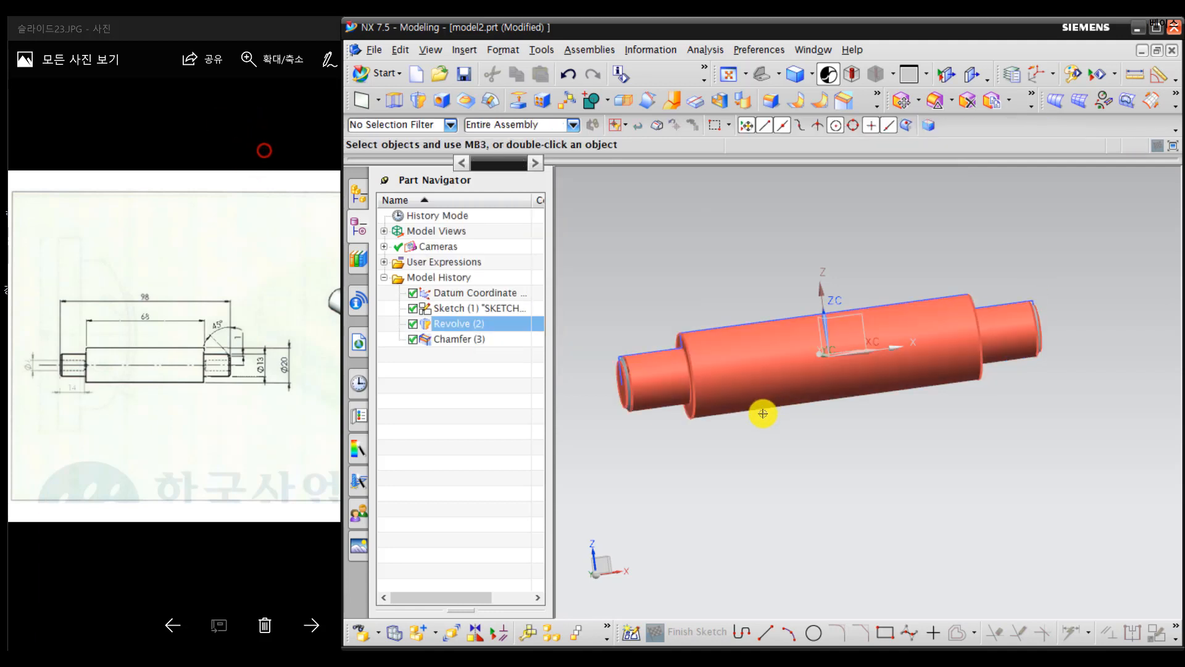
mouse_move(762, 409)
middle_down()
mouse_move(836, 399)
mouse_move(738, 395)
mouse_move(759, 389)
middle_up()
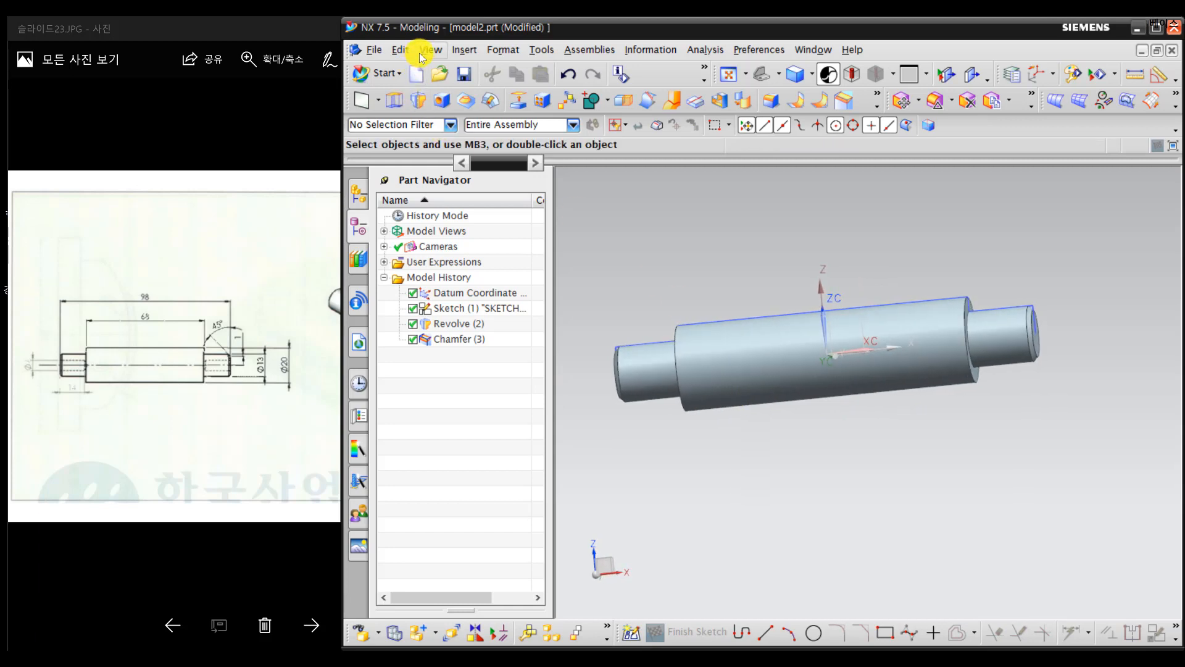
Step: Begin a simple General Hole, positioned at the centre of the shaft's end face on the negative X side
click(442, 102)
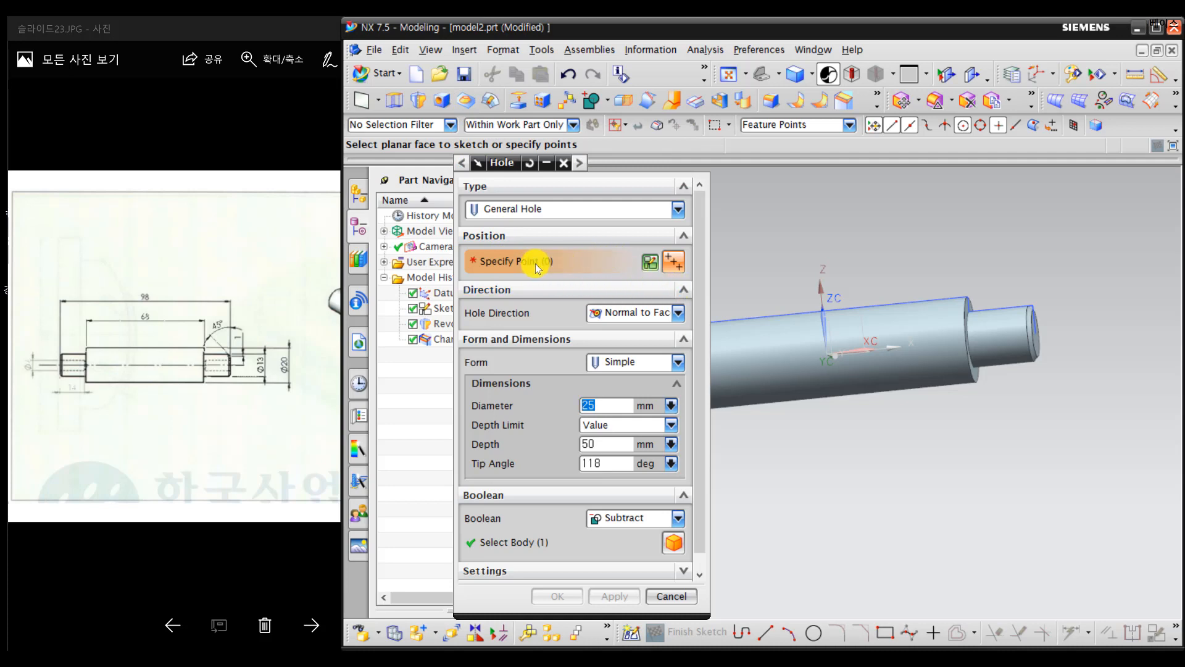
drag(620, 407, 248, 173)
click(594, 444)
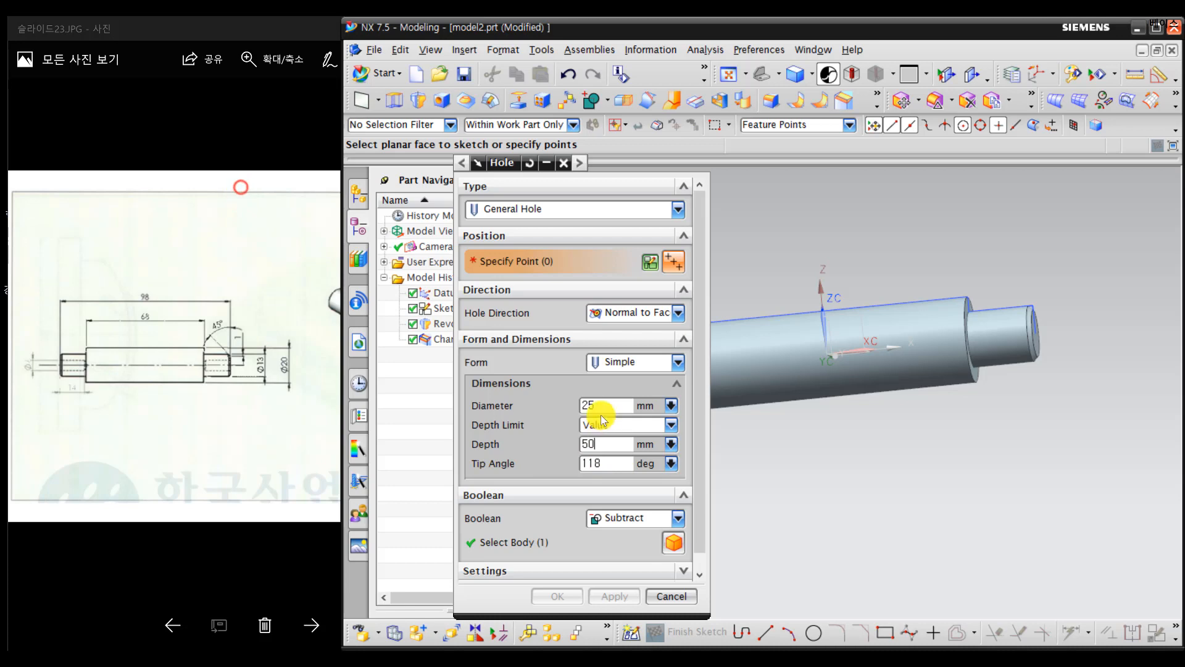
middle_drag(804, 357, 873, 355)
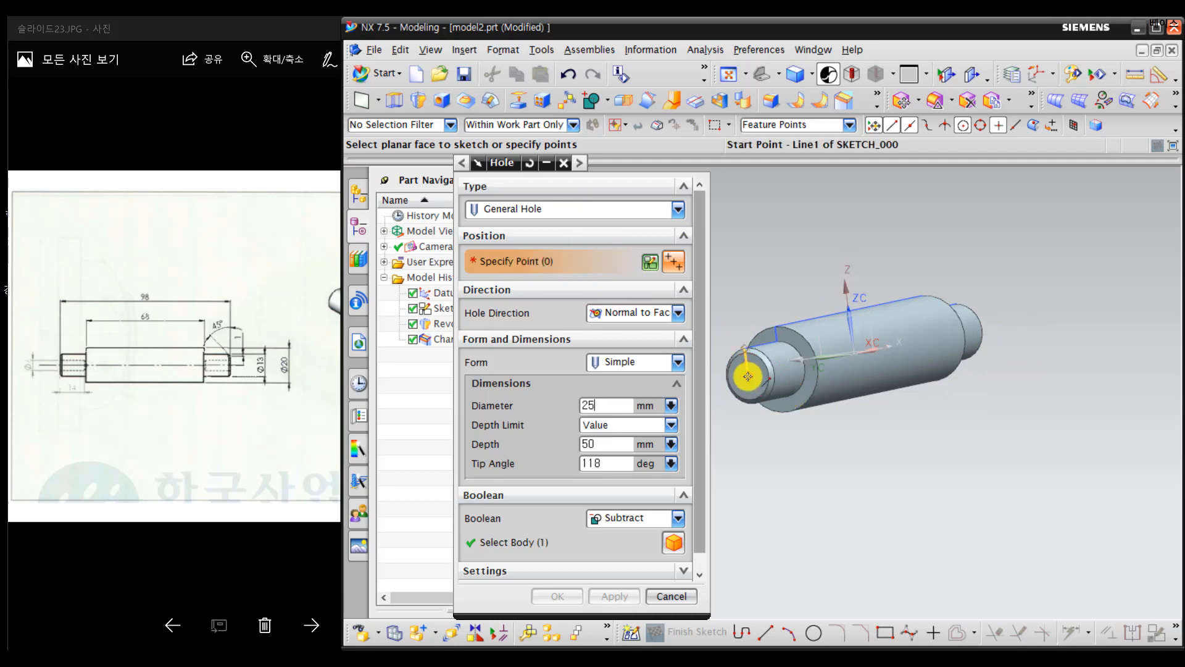
scroll(747, 376, up, 5)
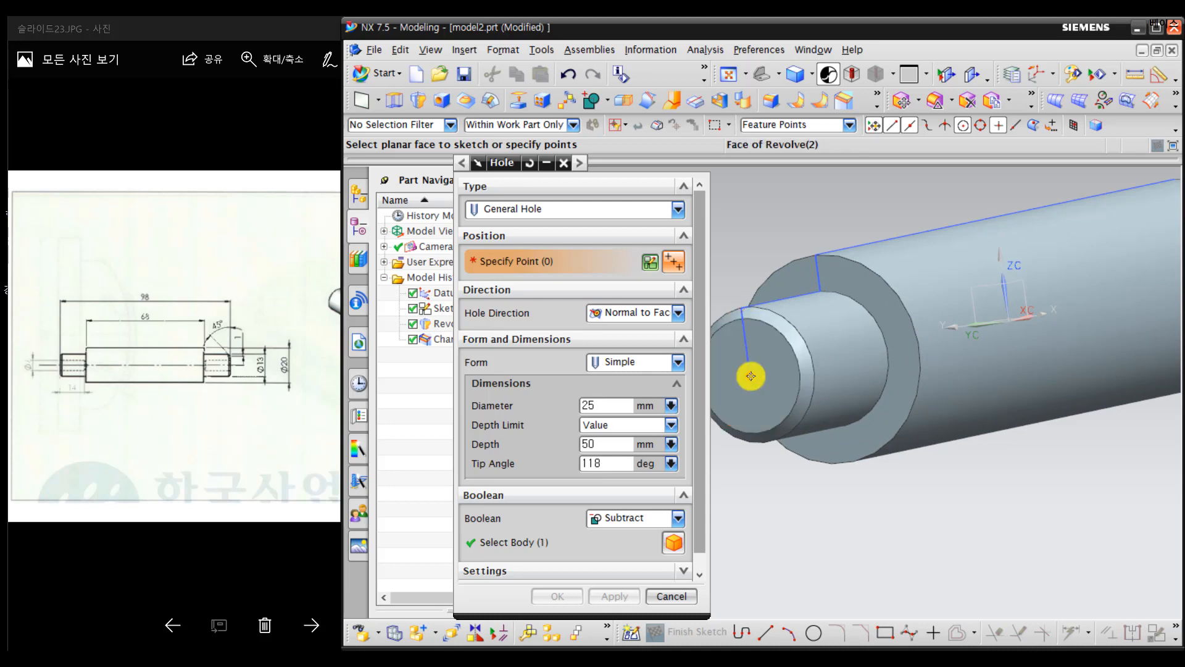
click(750, 376)
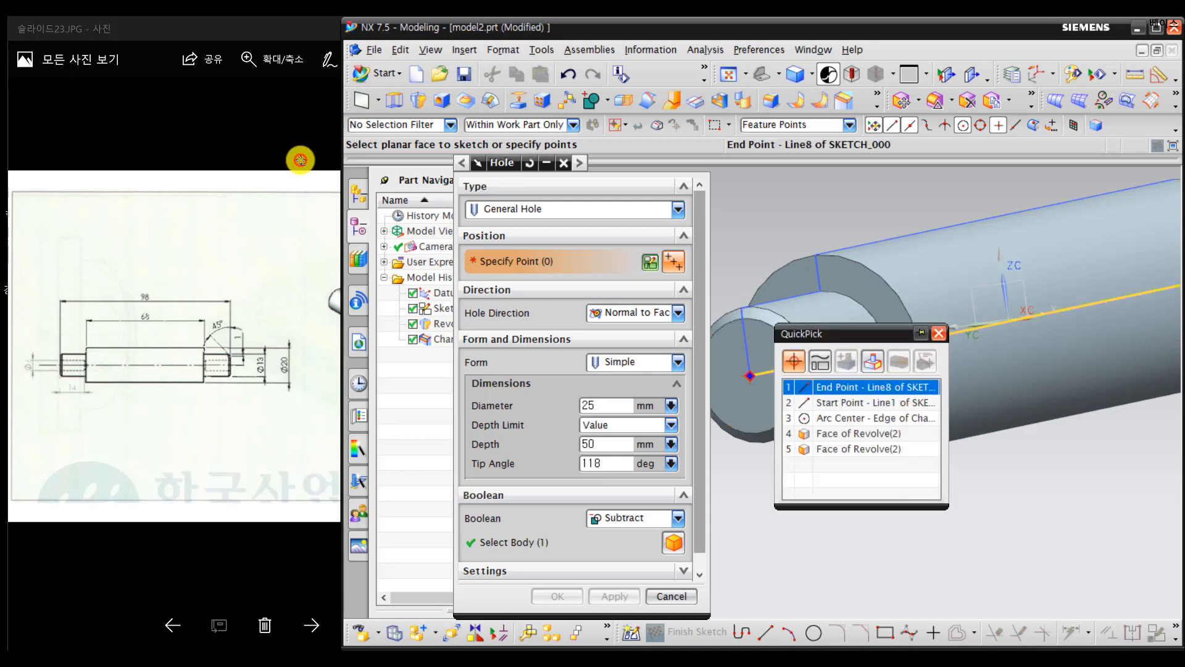
click(799, 385)
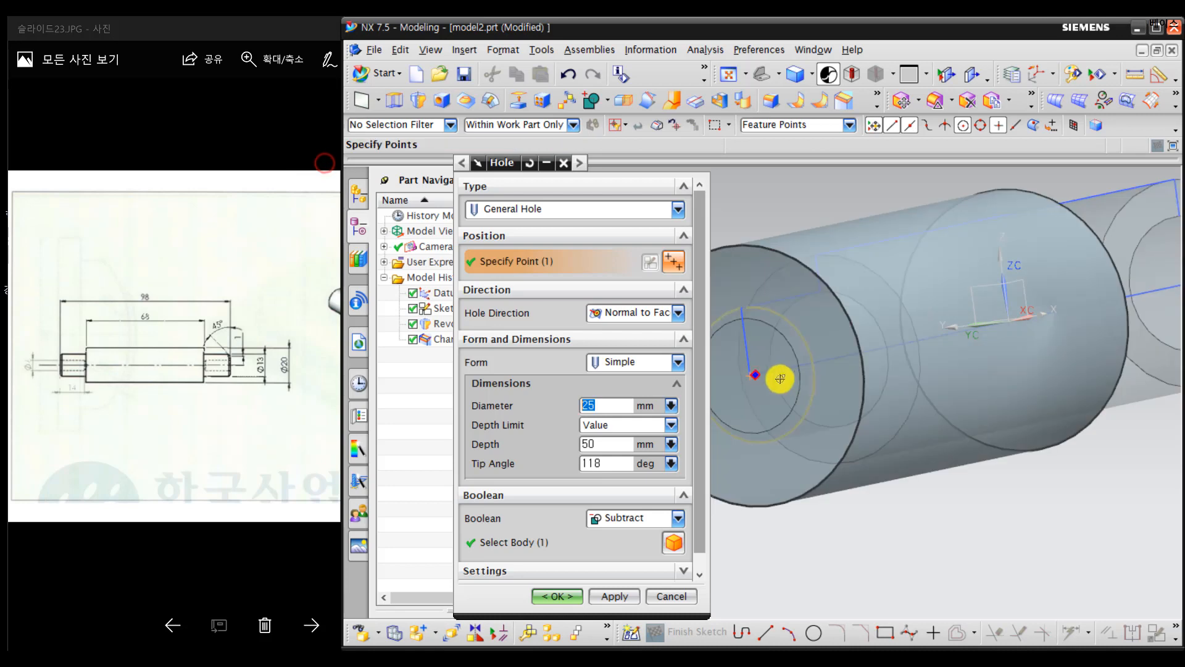
Step: Set the hole's diameter to 6 mm and its depth to 14 mm, following the reference drawing
click(244, 171)
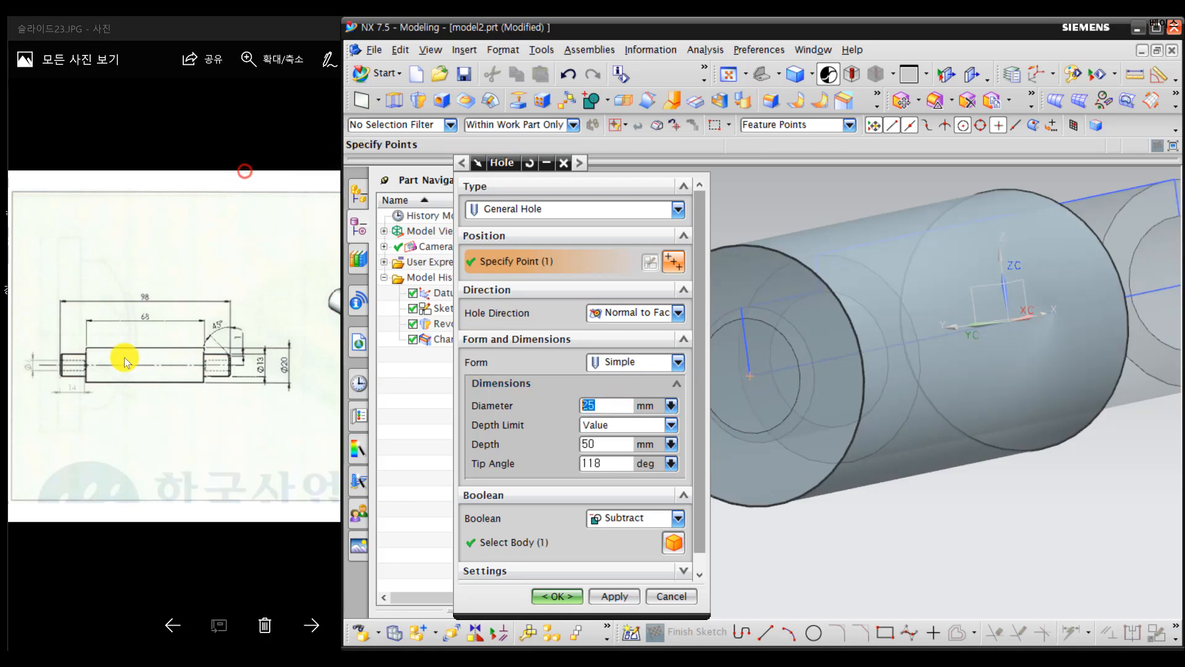
scroll(29, 366, up, 6)
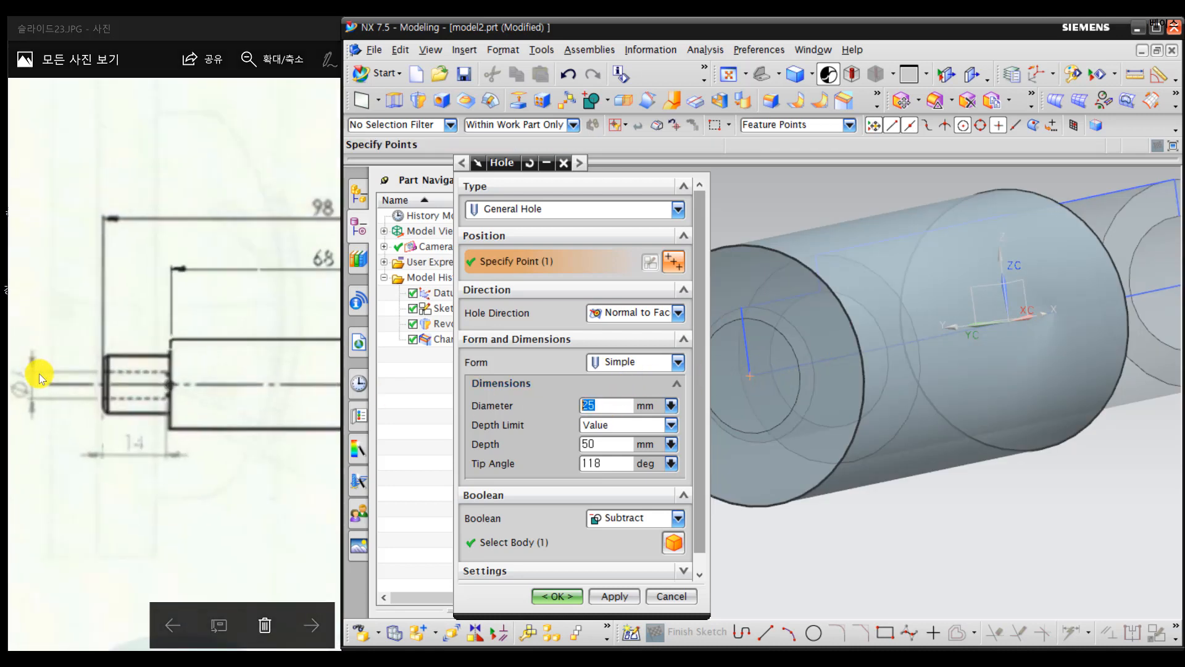
click(39, 422)
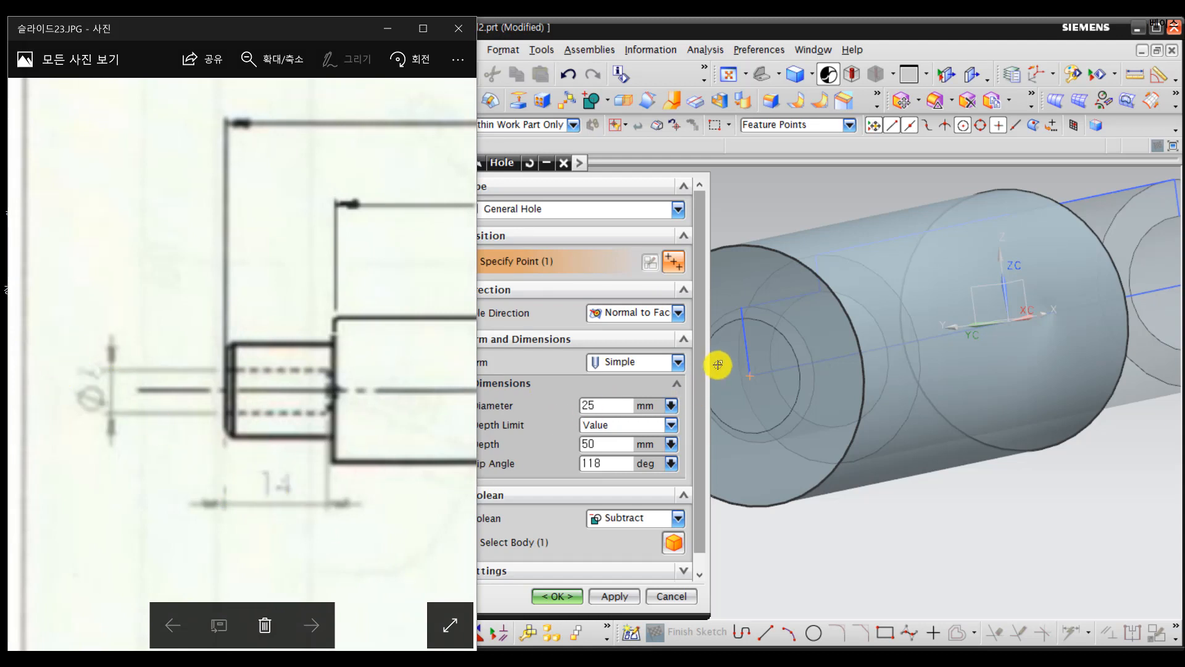
double_click(607, 405)
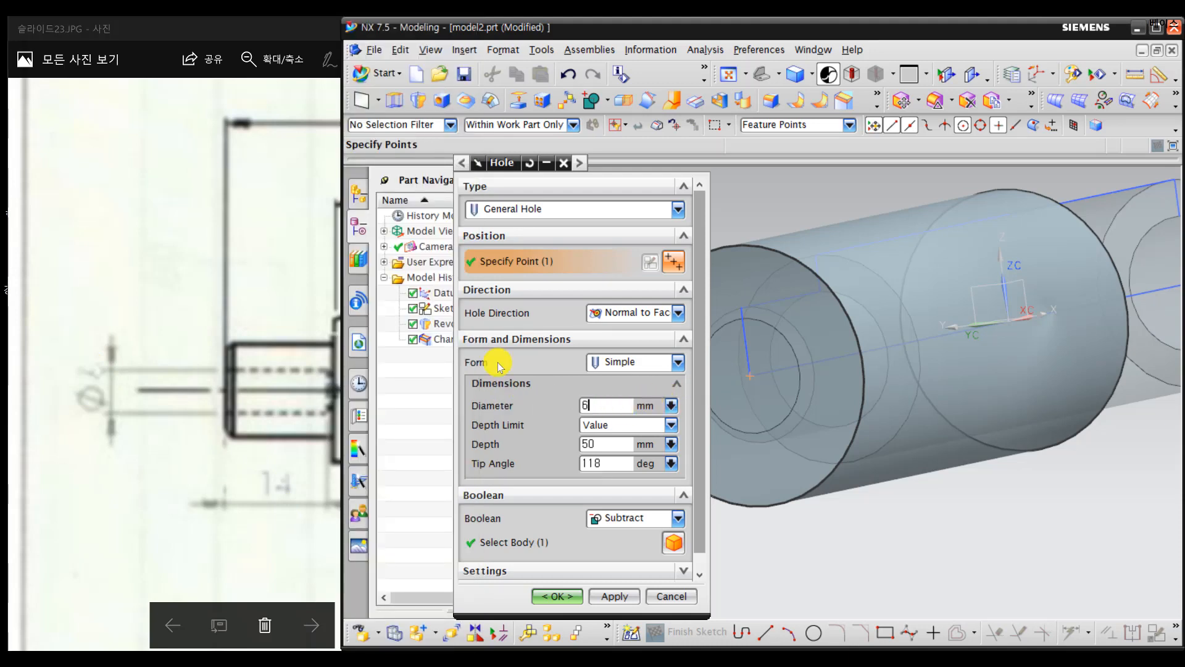
double_click(596, 444)
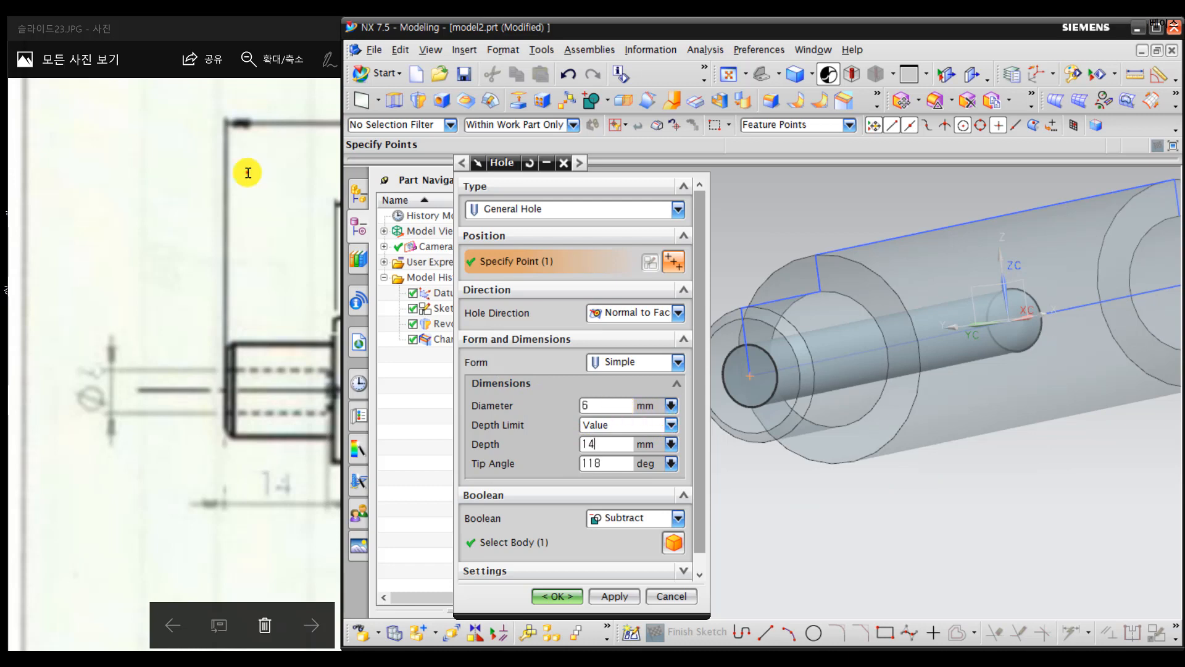
key(Return)
Step: Create the simple end hole with the Subtract Boolean on the shaft body
middle_drag(1020, 445, 912, 410)
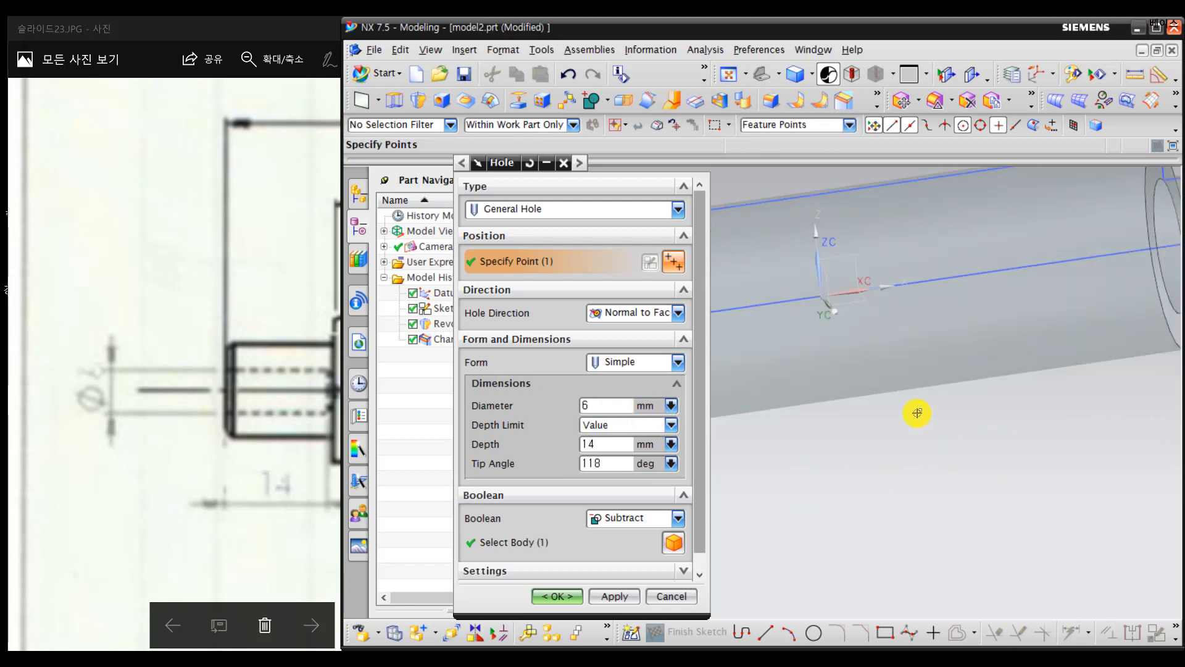
mouse_move(1049, 444)
middle_down()
mouse_move(1086, 443)
mouse_move(1045, 425)
middle_up()
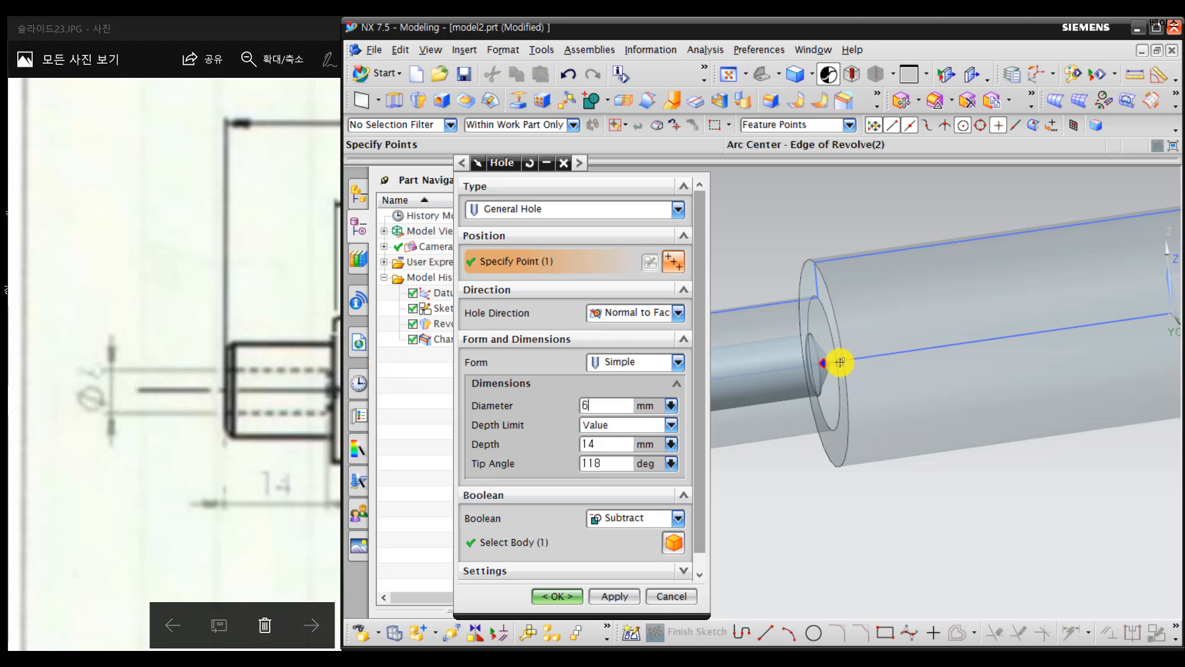
click(681, 517)
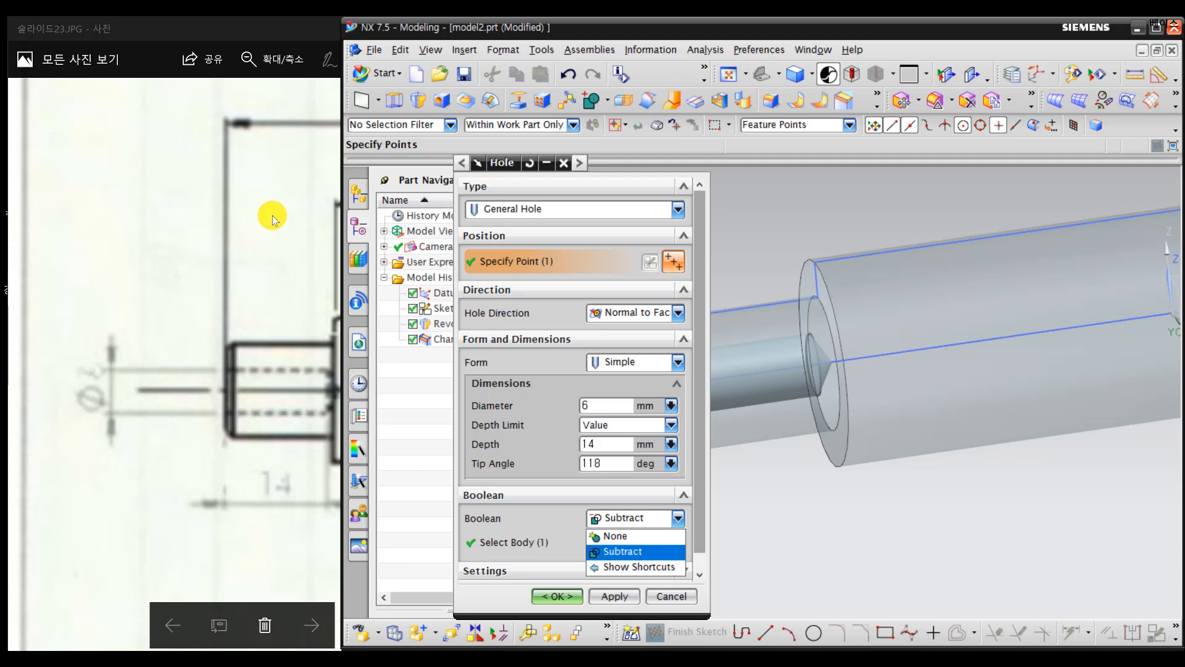
click(273, 219)
scroll(784, 494, down, 3)
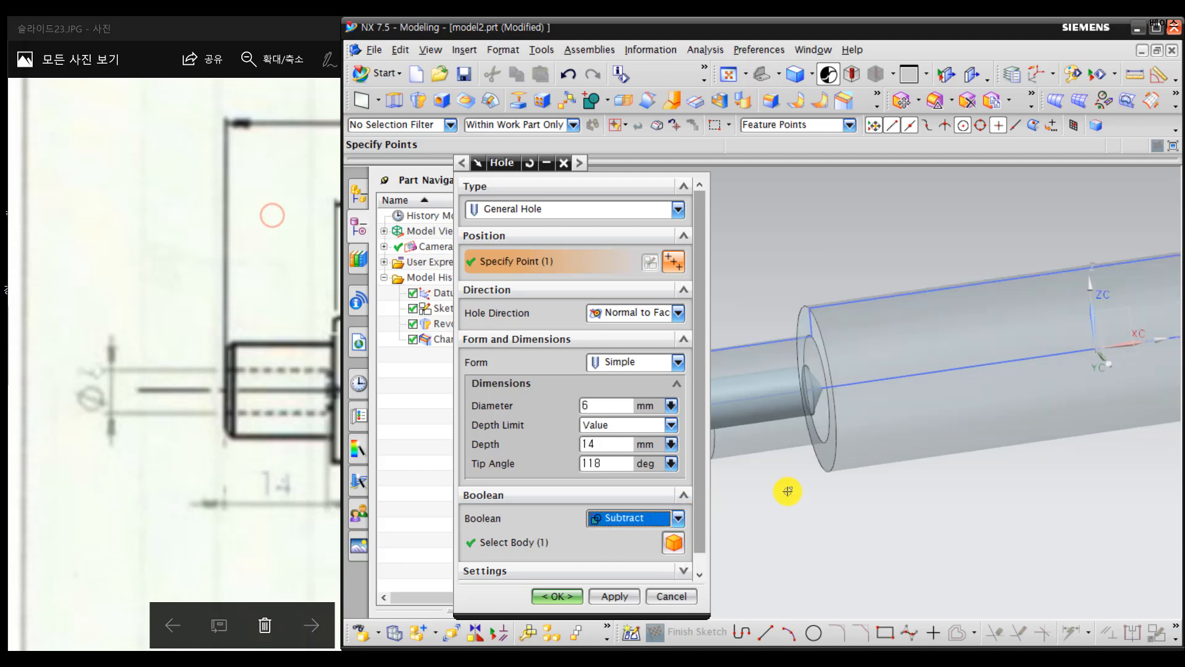
click(617, 596)
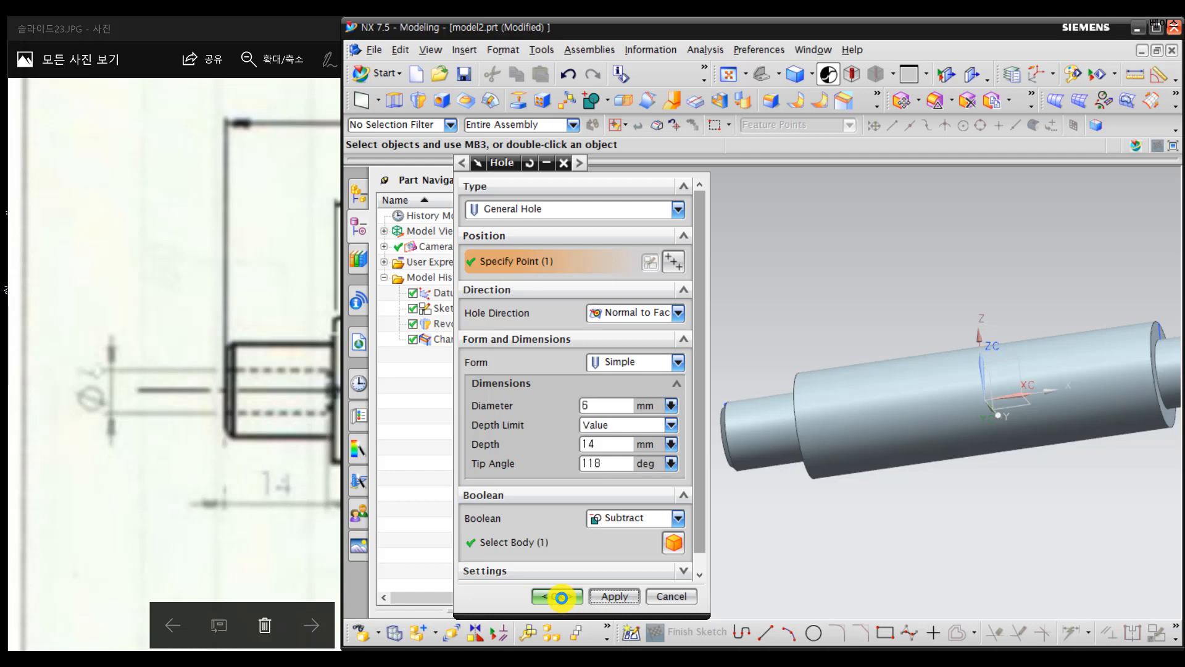
click(655, 596)
Step: Select the new end hole and make the shaft see-through to examine the hole's depth and tip inside the body
middle_drag(769, 471, 919, 420)
click(920, 420)
scroll(914, 425, up, 5)
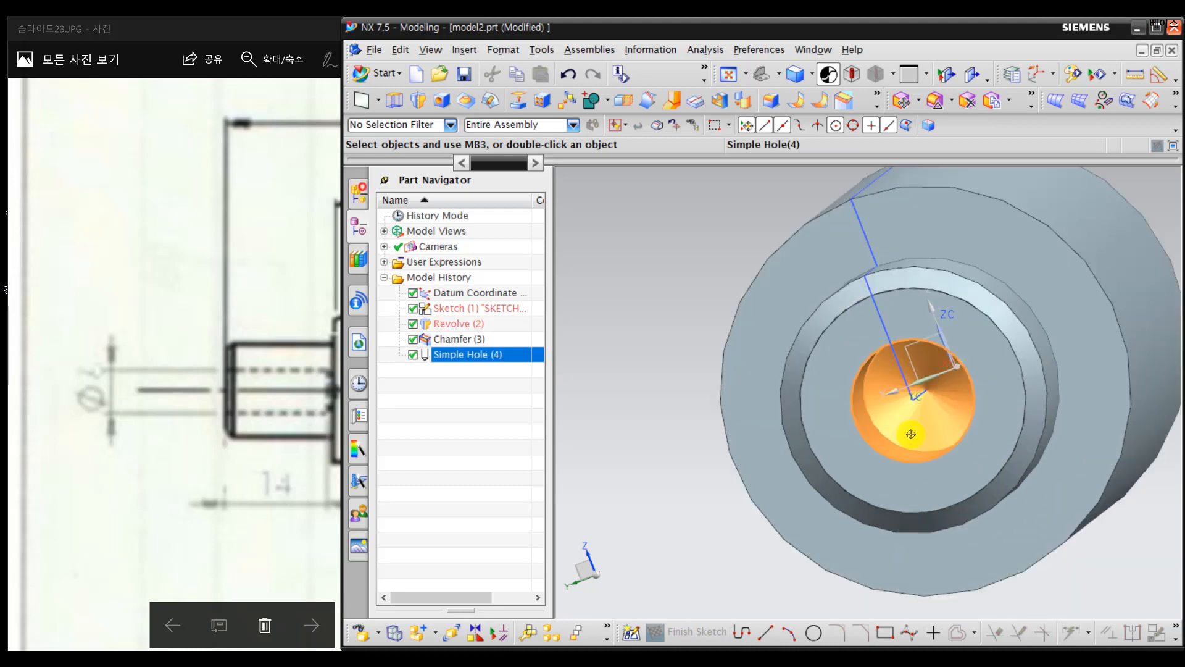
middle_drag(923, 386, 960, 417)
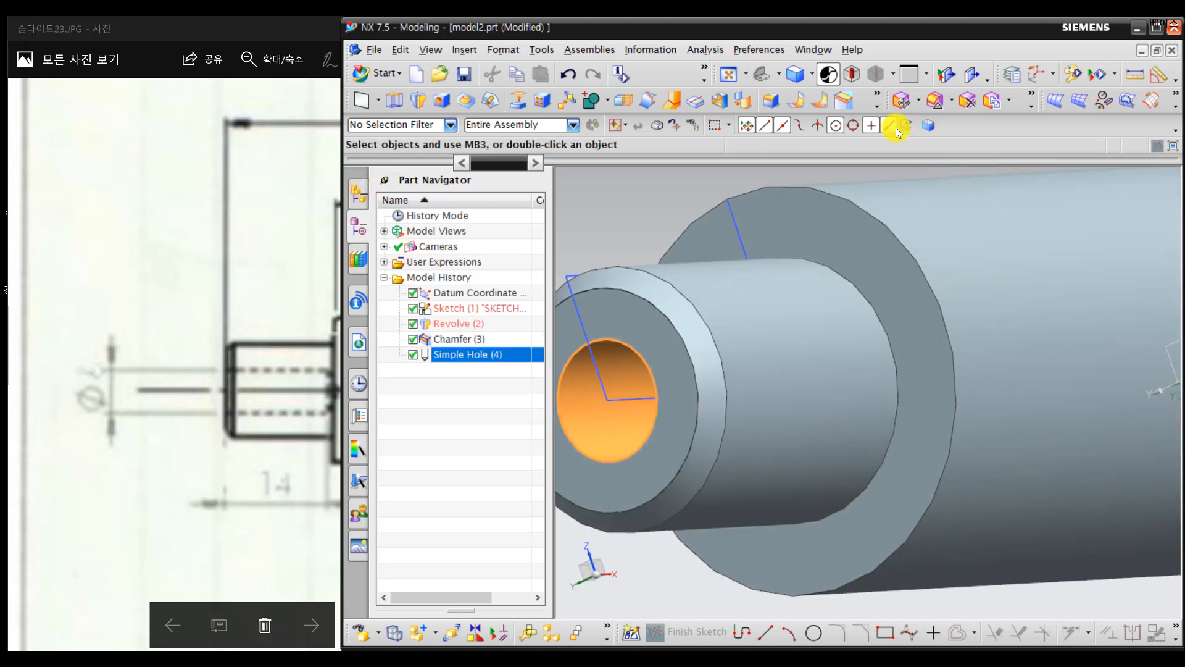
click(854, 75)
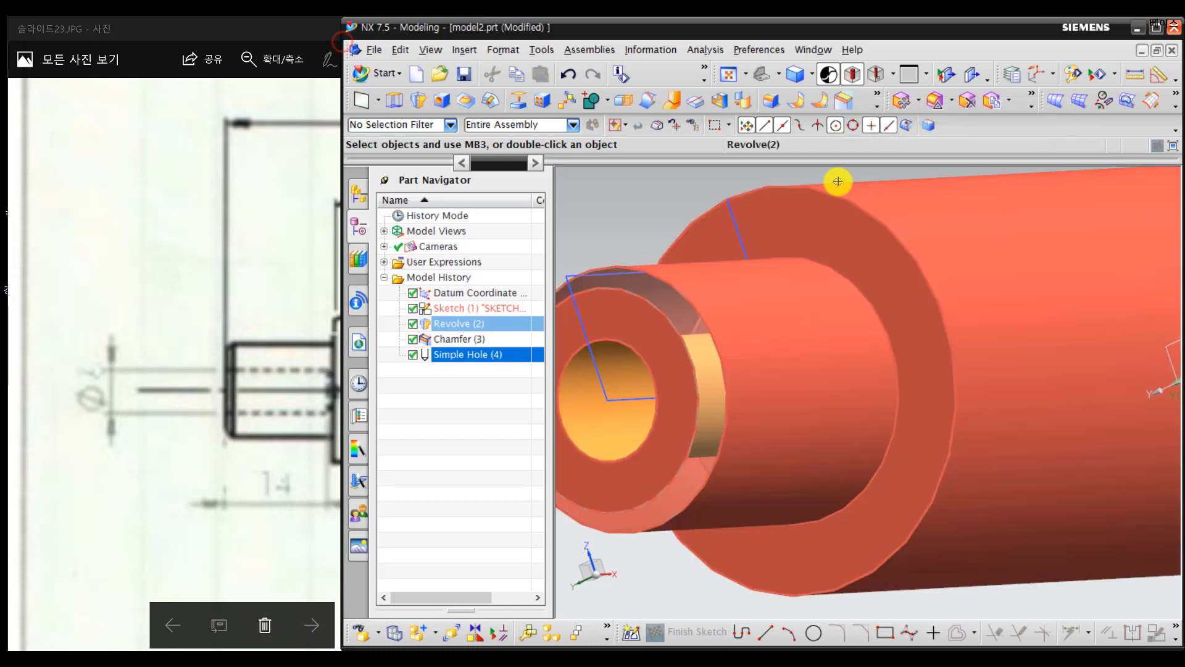
scroll(846, 257, down, 3)
middle_drag(976, 402, 919, 432)
scroll(928, 480, down, 3)
middle_drag(958, 471, 772, 432)
mouse_move(905, 466)
middle_down()
mouse_move(917, 465)
mouse_move(905, 479)
mouse_move(955, 467)
mouse_move(914, 470)
middle_up()
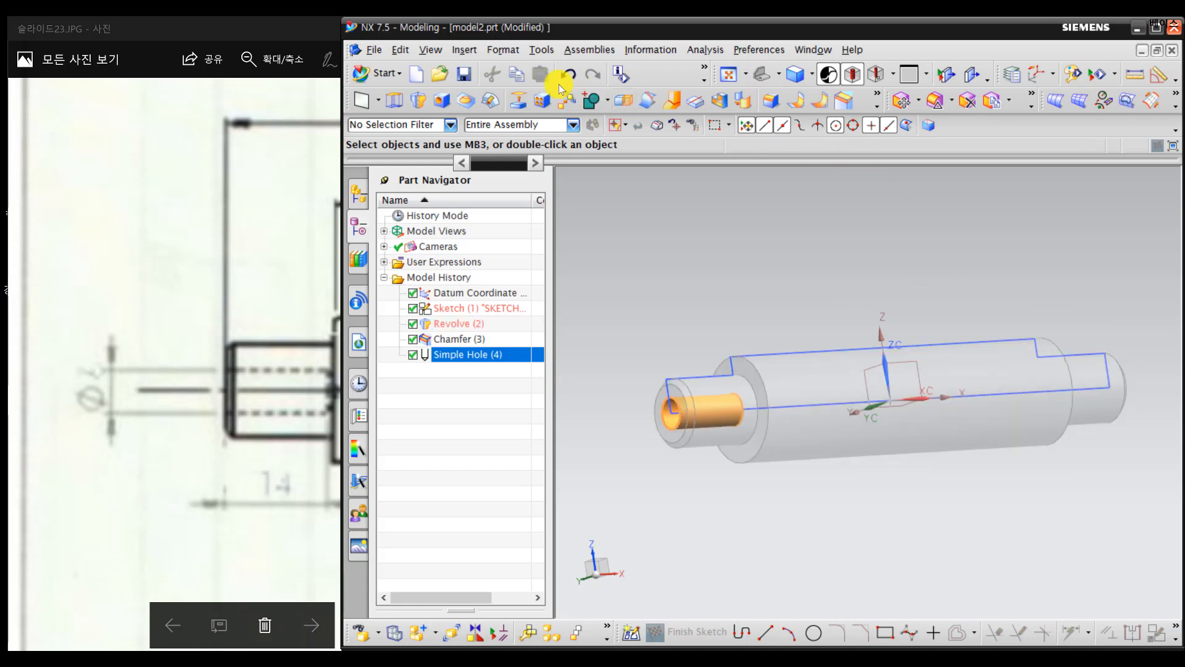
Step: Mirror the selected end hole to the opposite end of the shaft with Mirror Feature, using the existing datum YZ plane
click(467, 55)
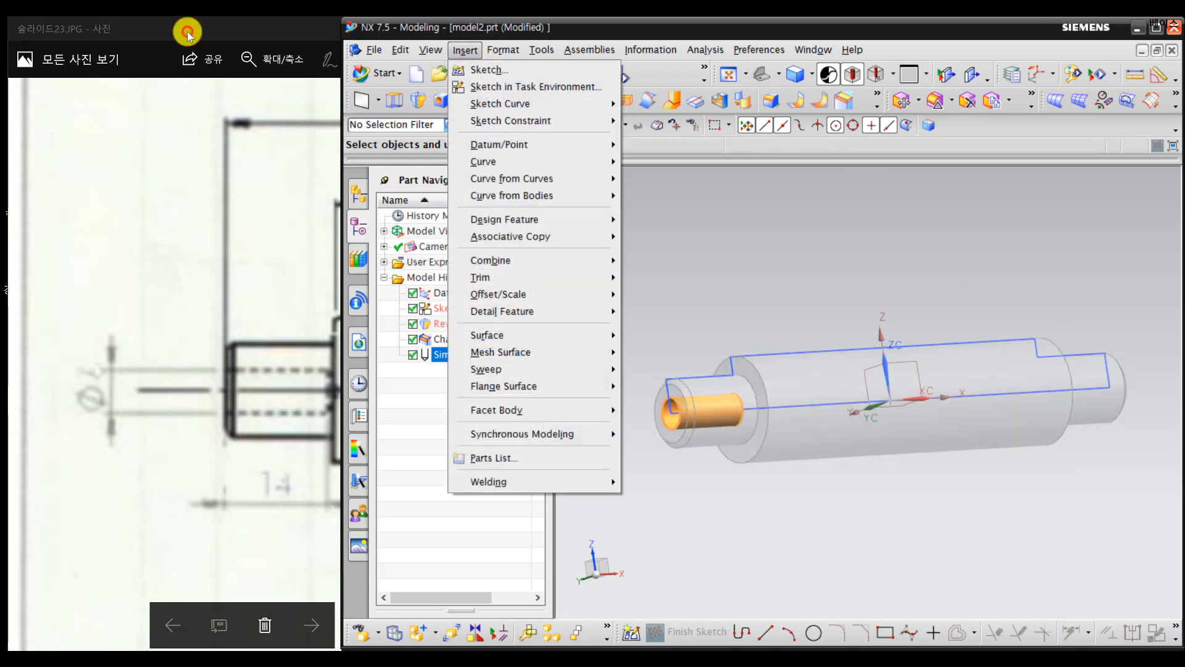
mouse_move(496, 240)
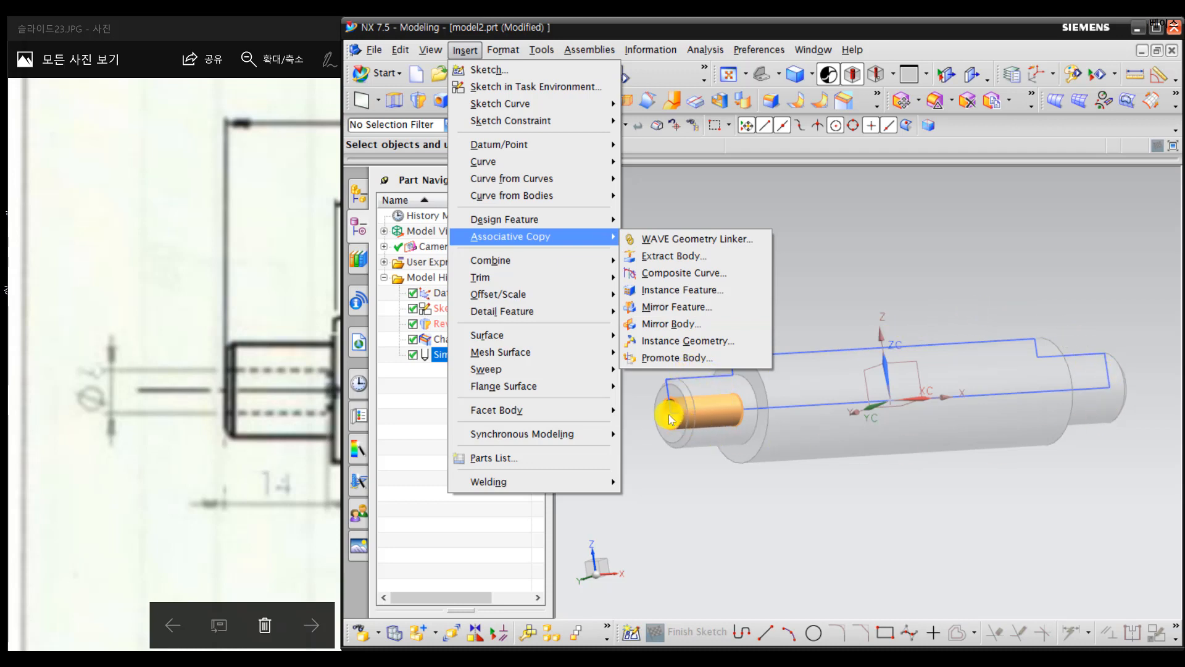
click(674, 307)
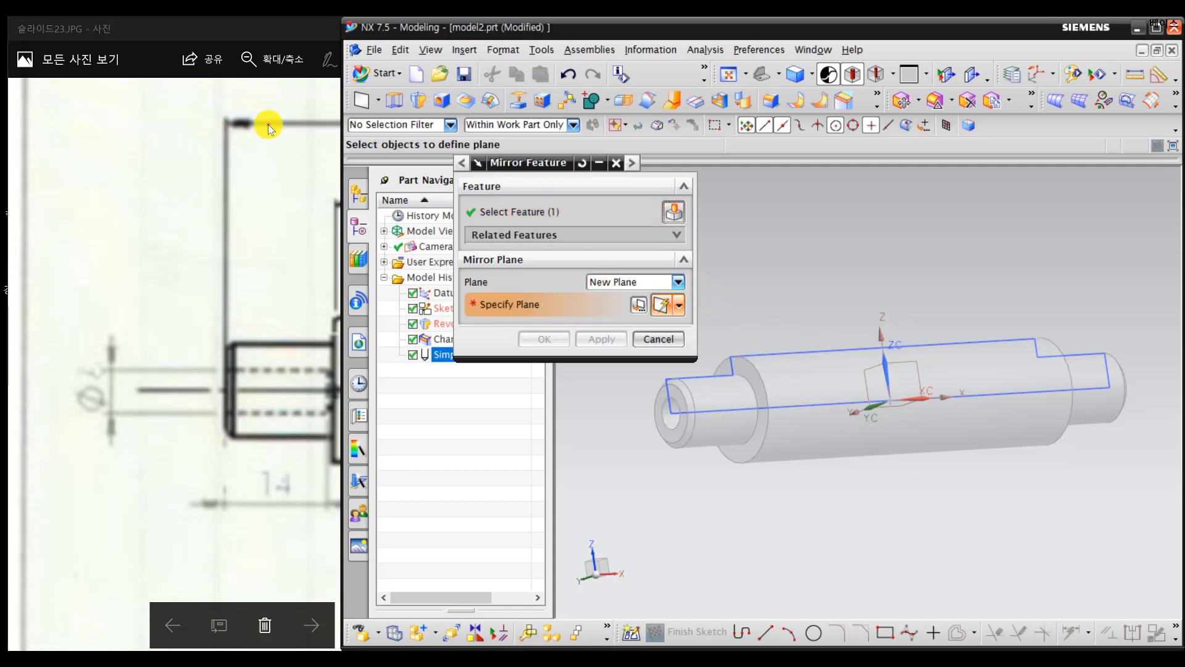
click(636, 282)
click(630, 298)
click(871, 365)
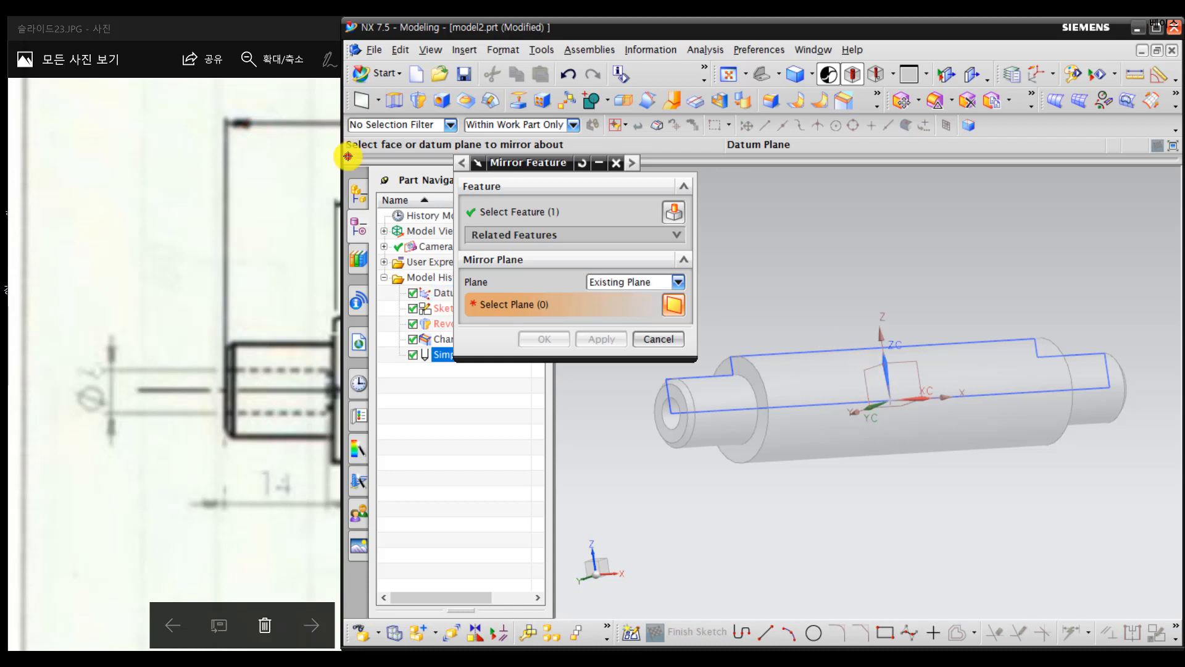
middle_drag(976, 395, 881, 370)
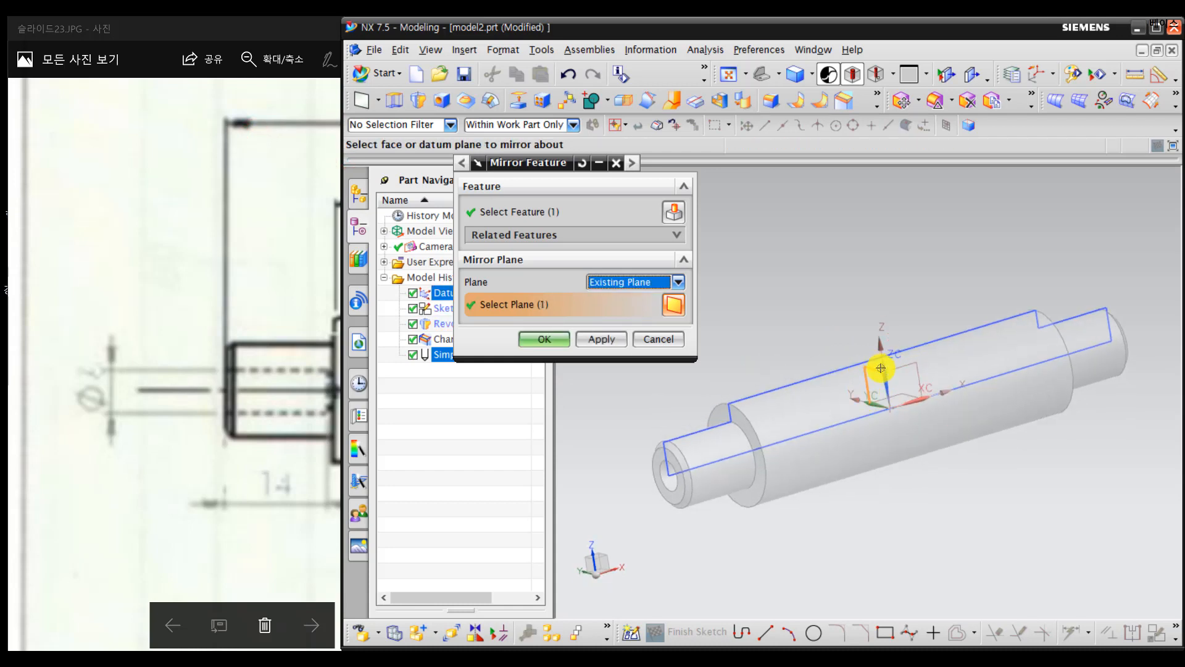
middle_drag(1062, 489, 715, 365)
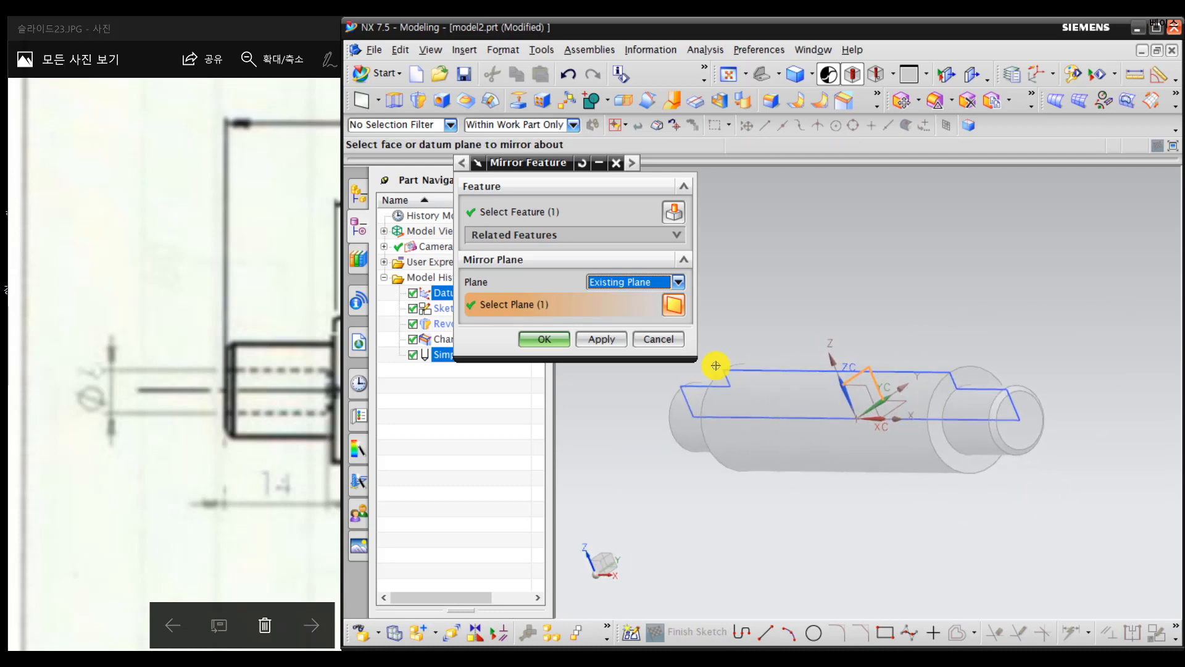
click(609, 339)
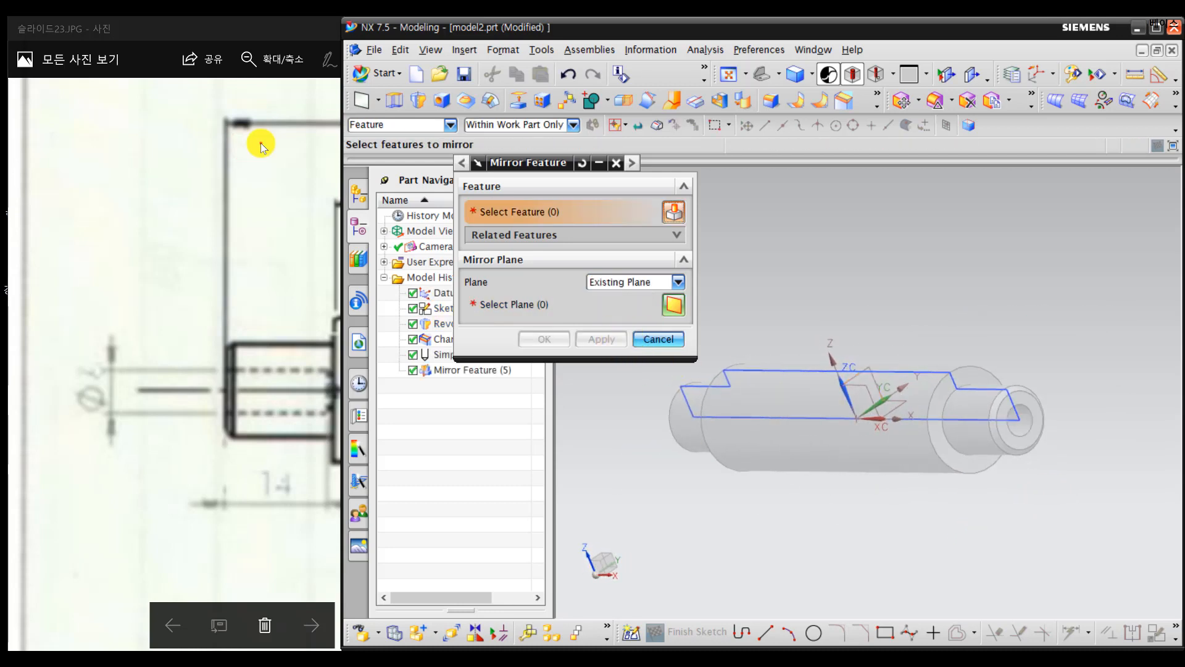
click(659, 339)
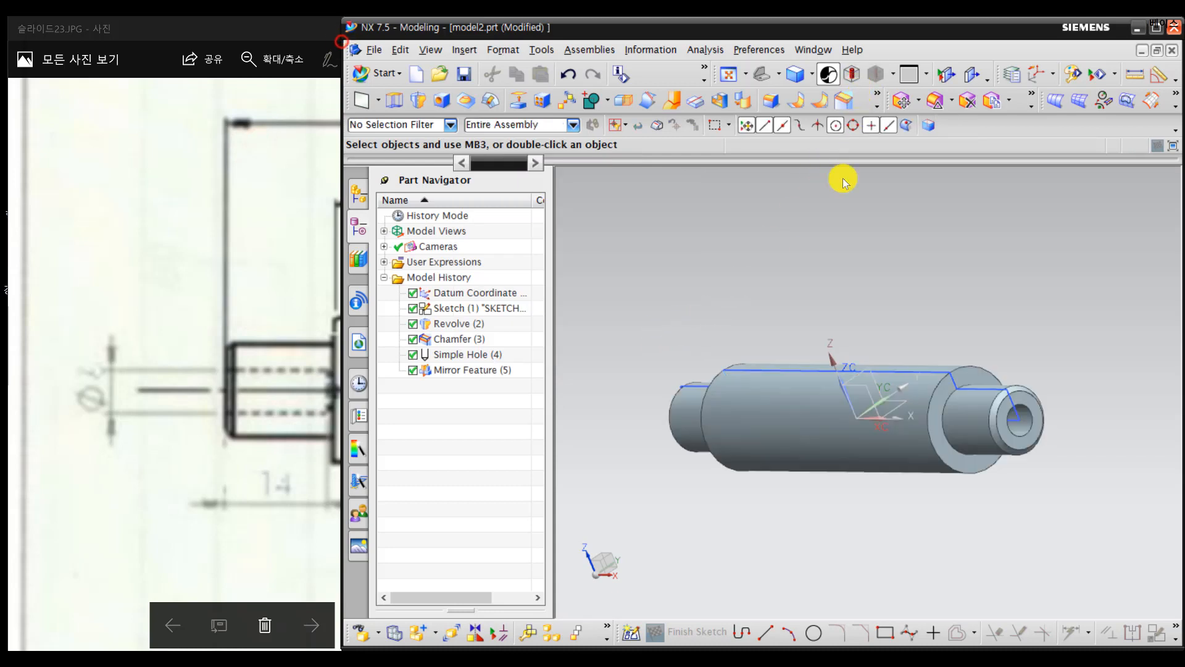
Step: Select both end holes and examine them through the temporarily see-through shaft, returning to the opaque shaded display
middle_drag(806, 294, 862, 291)
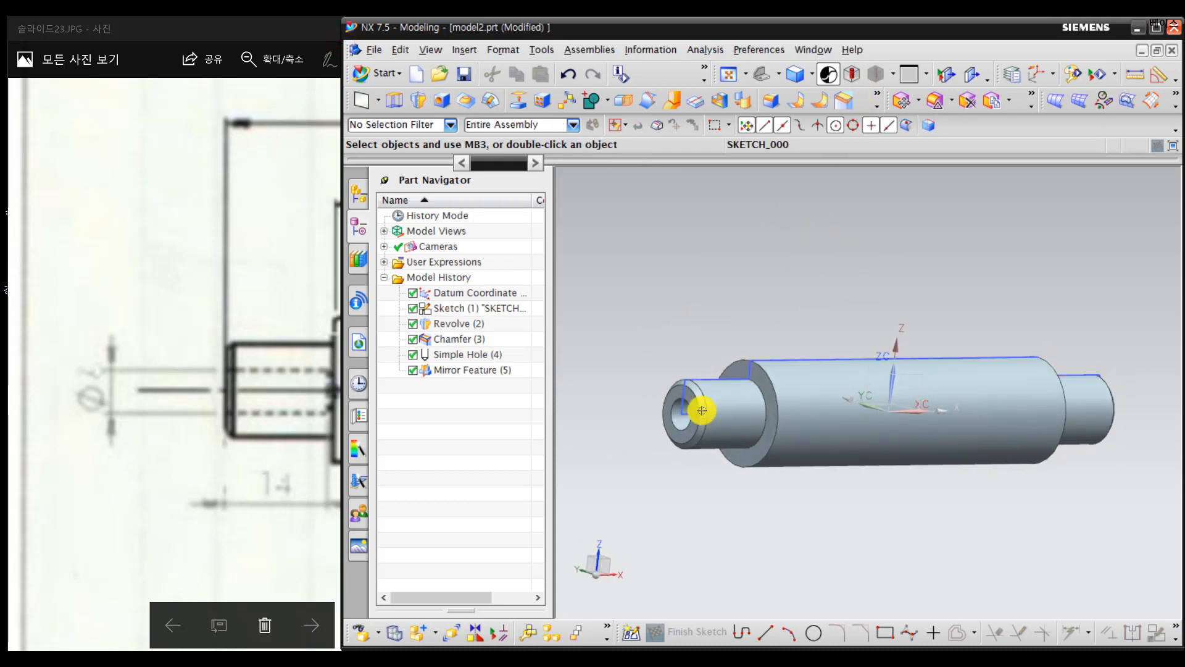
scroll(695, 417, up, 3)
click(672, 419)
middle_drag(810, 420, 900, 419)
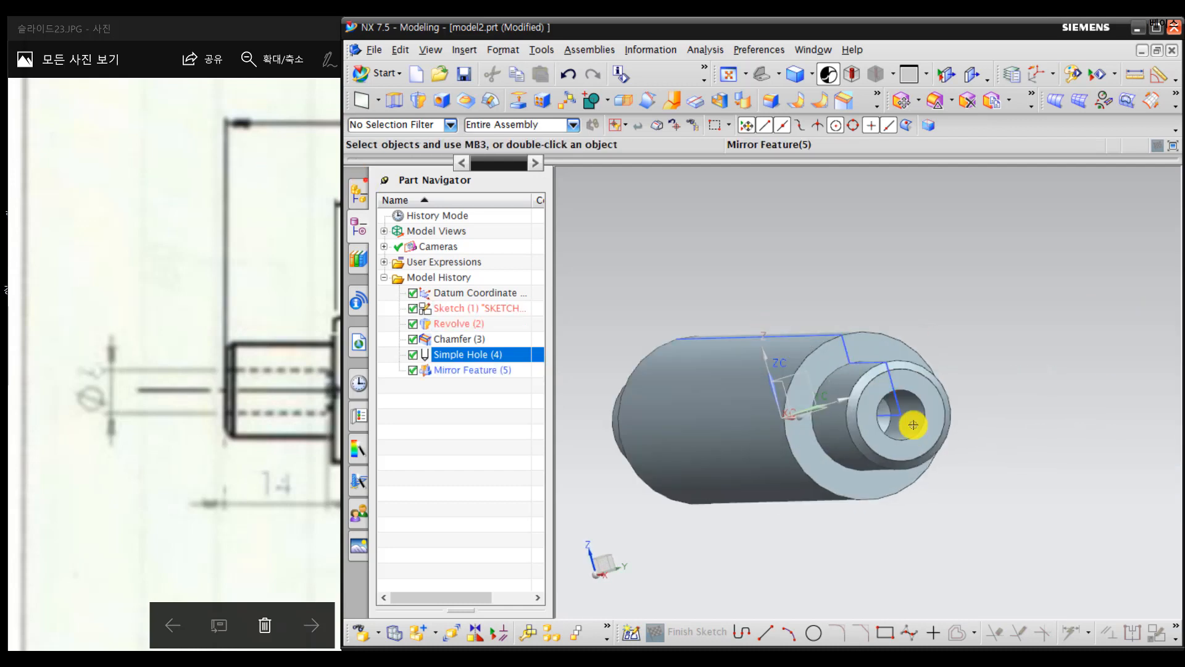
click(901, 419)
click(851, 74)
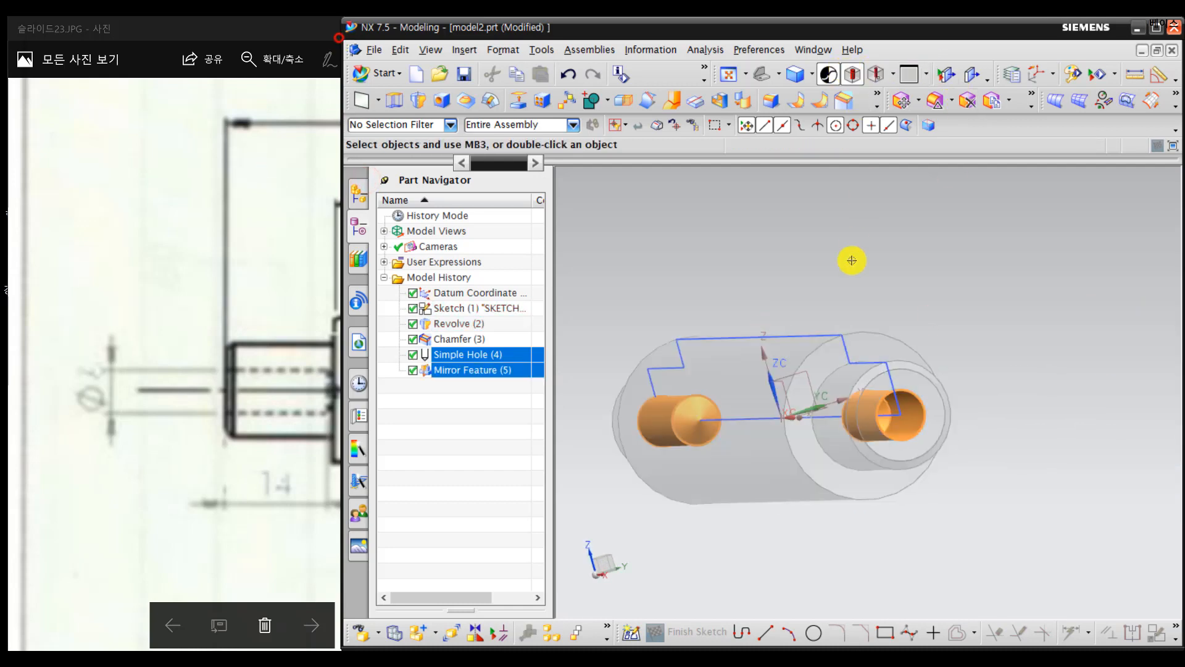
middle_drag(851, 257, 833, 365)
scroll(833, 365, down, 2)
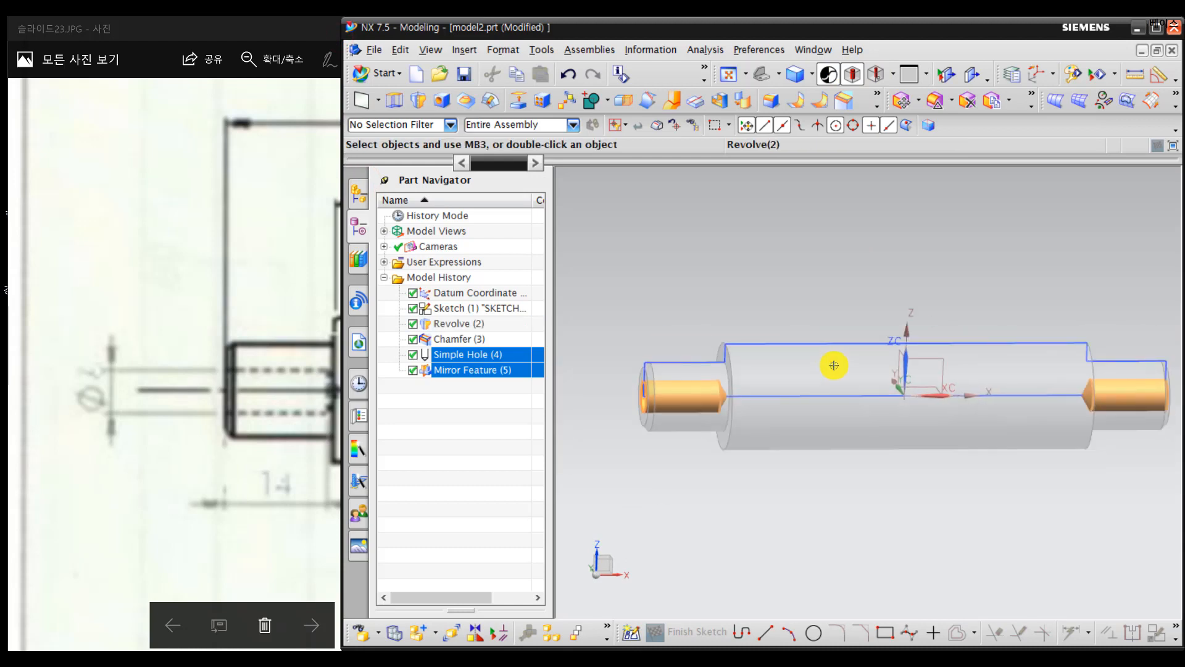
mouse_move(943, 557)
middle_down()
mouse_move(918, 556)
mouse_move(965, 553)
mouse_move(936, 220)
middle_up()
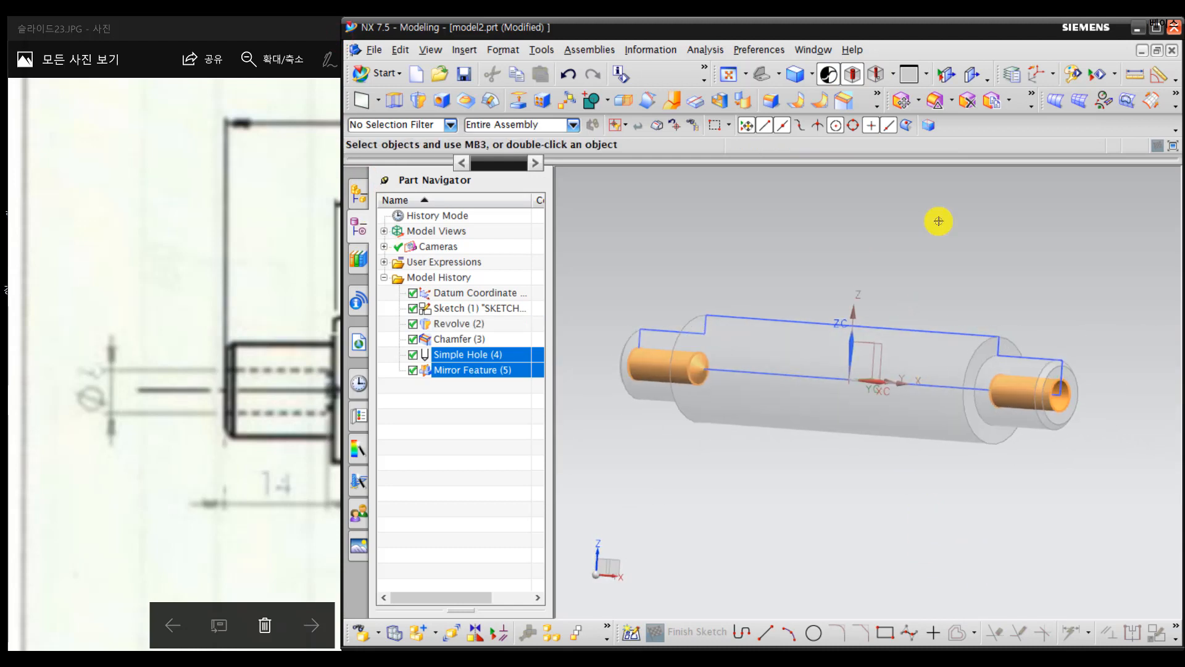
click(852, 74)
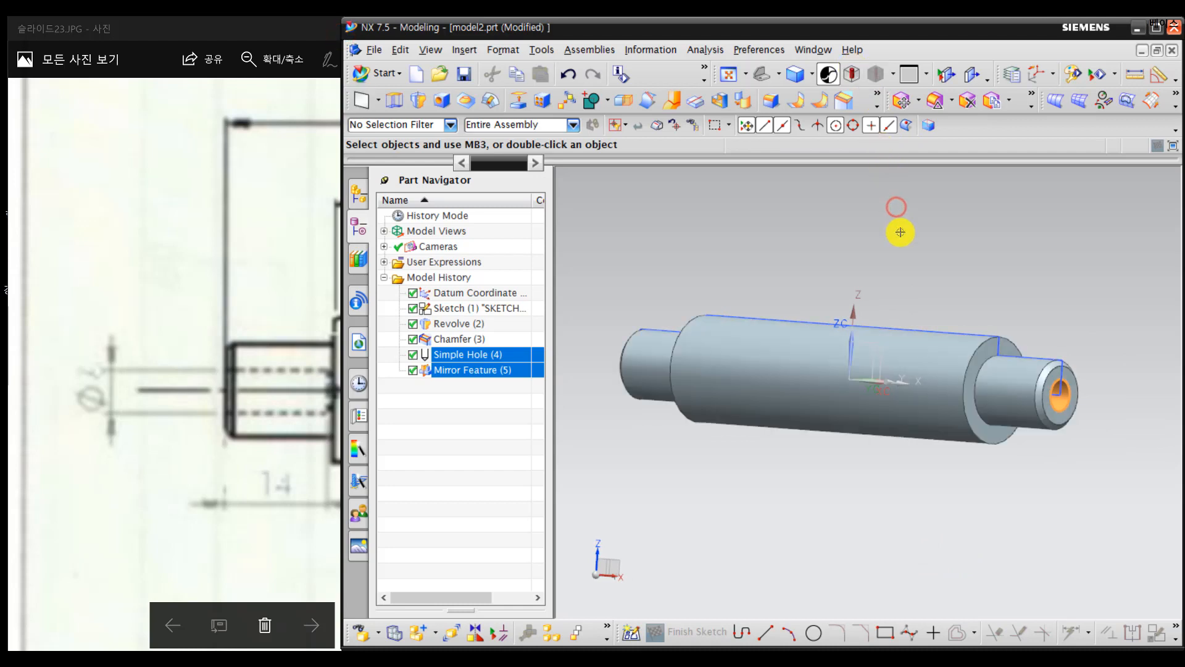
Step: Save the shaft part as axis.prt in the D:\CASTER2 folder
click(374, 51)
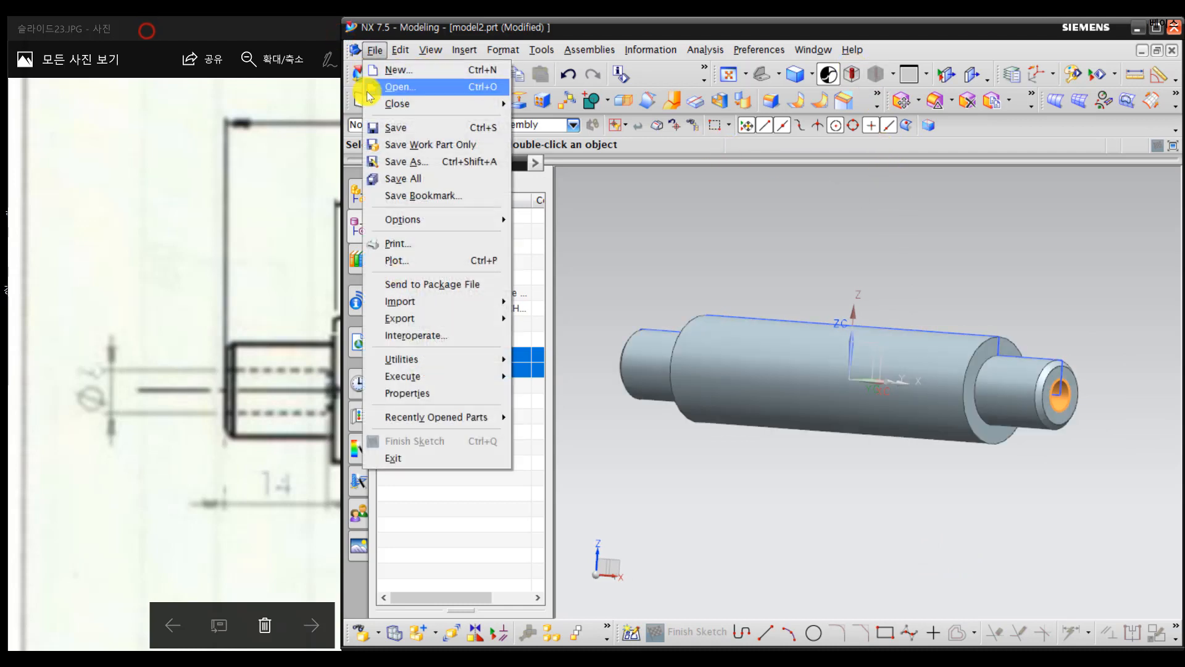
click(383, 128)
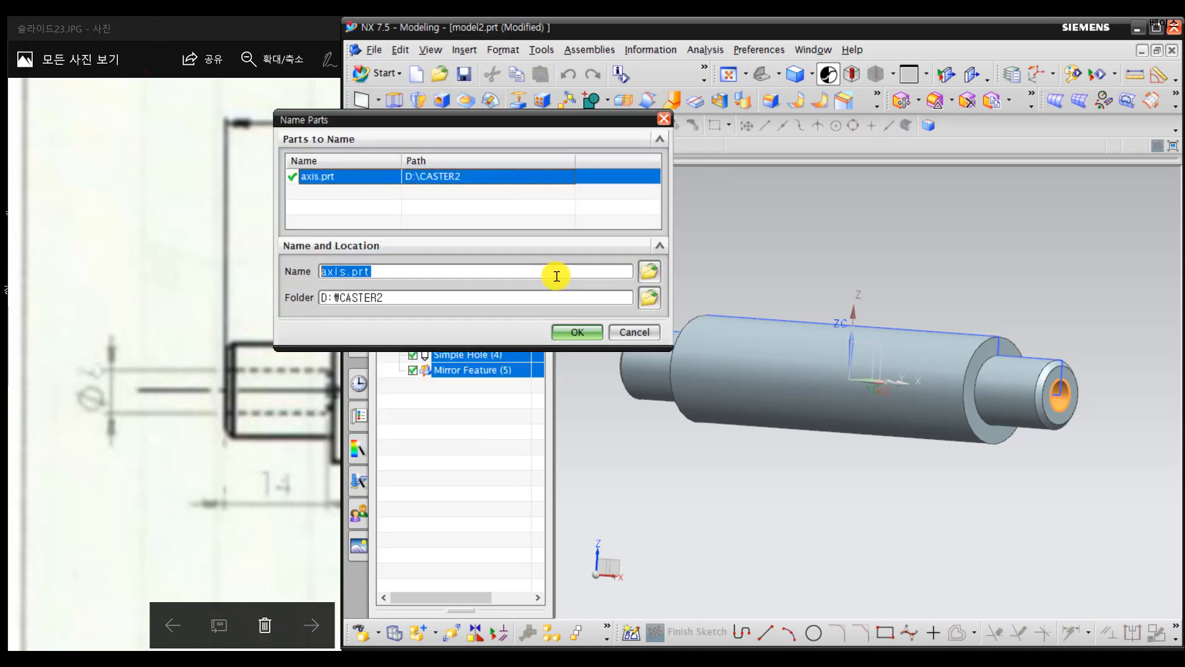
click(577, 332)
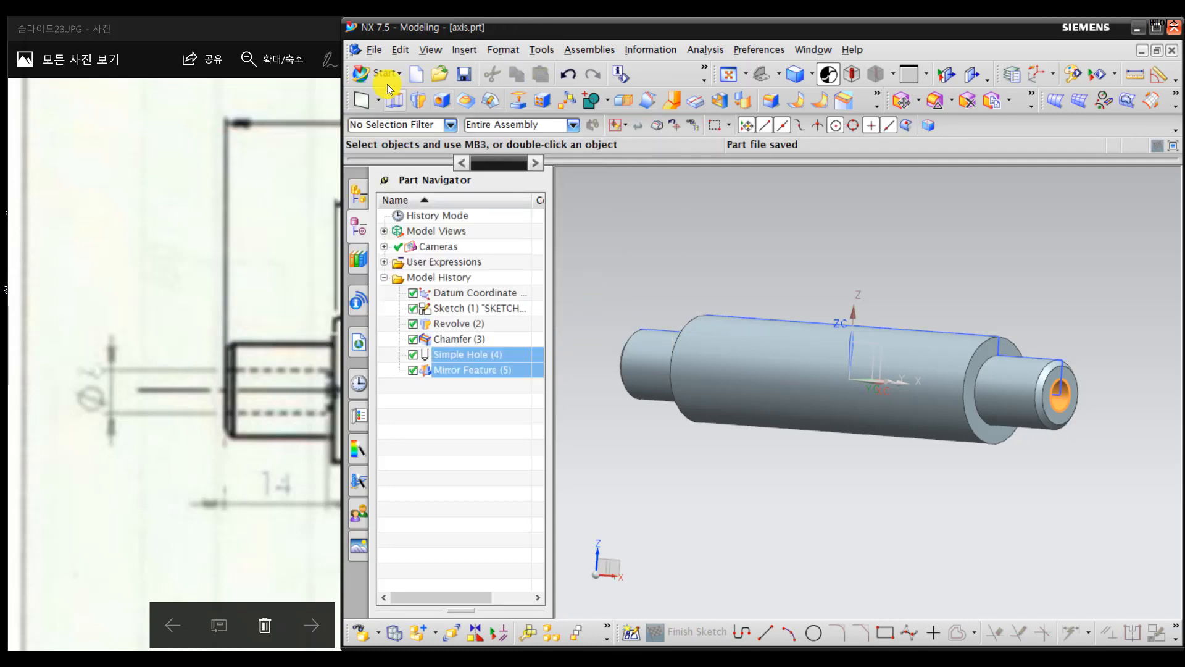
Step: Switch to the Photos image viewer and show the next reference drawing, the flanged bushing in 슬라이드24.JPG
click(373, 52)
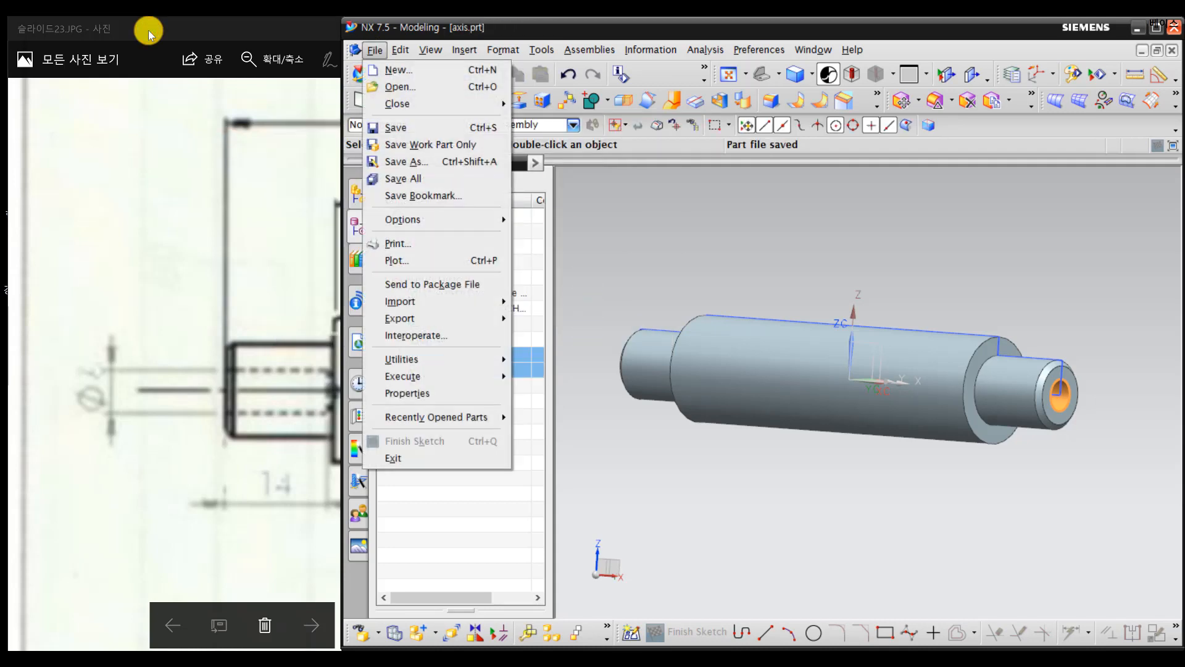
click(229, 115)
click(344, 534)
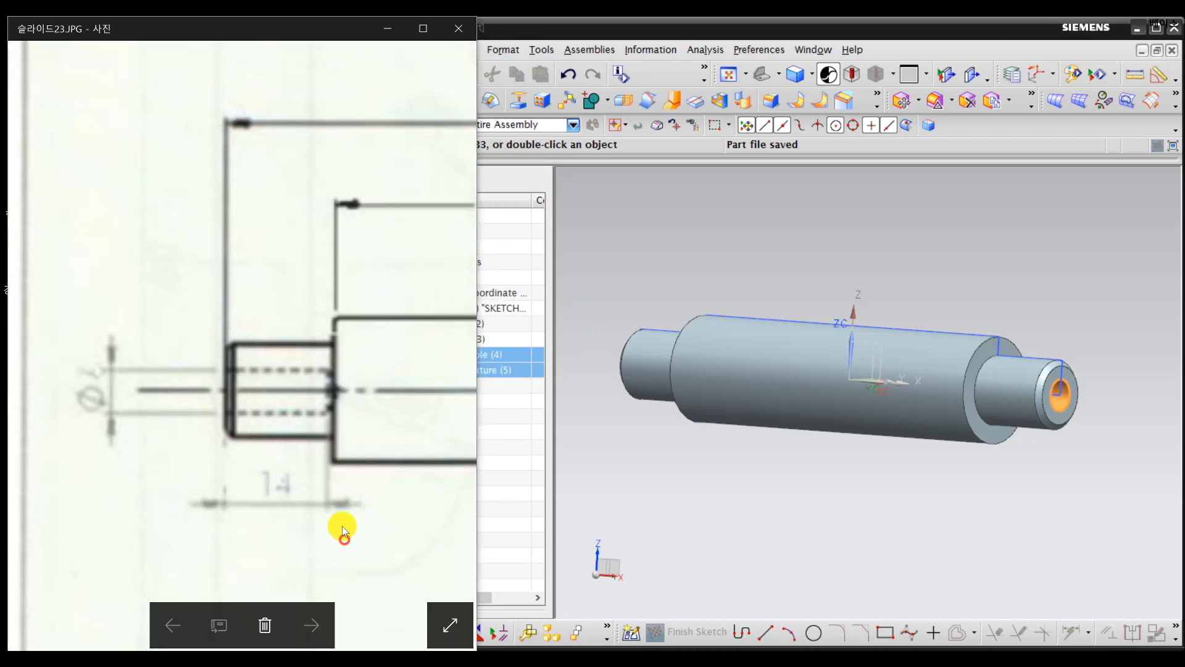
scroll(341, 532, down, 5)
click(312, 625)
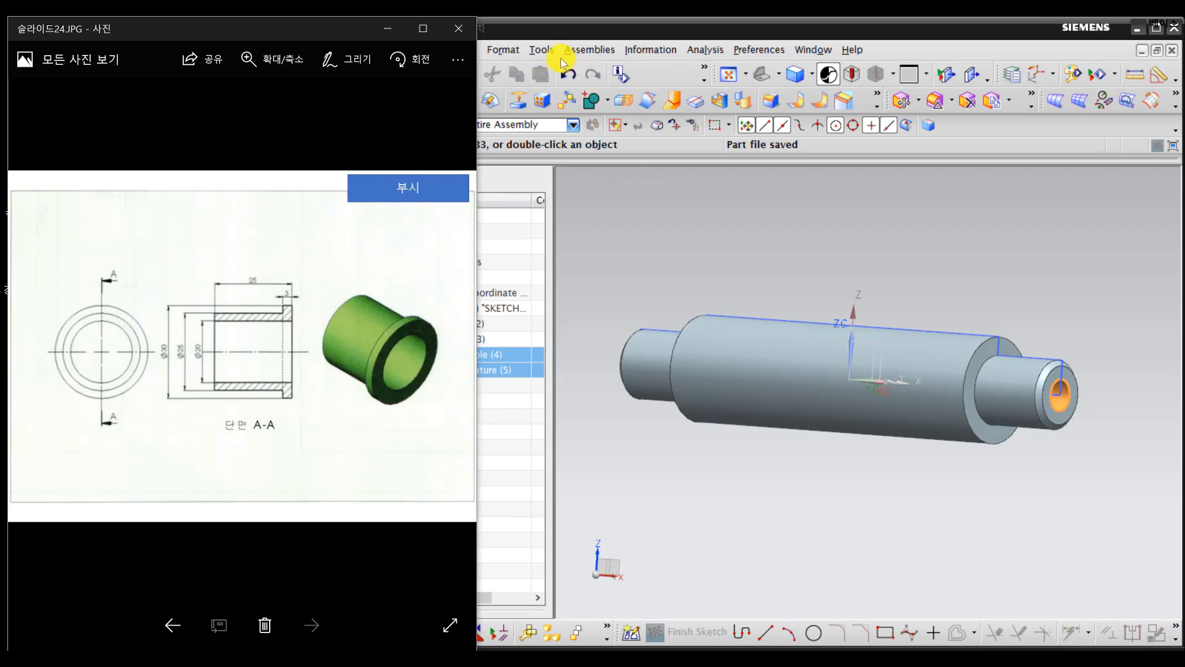
Step: Switch to NX and create a new part for the bushing from the default model template
click(549, 25)
key(ctrl+n)
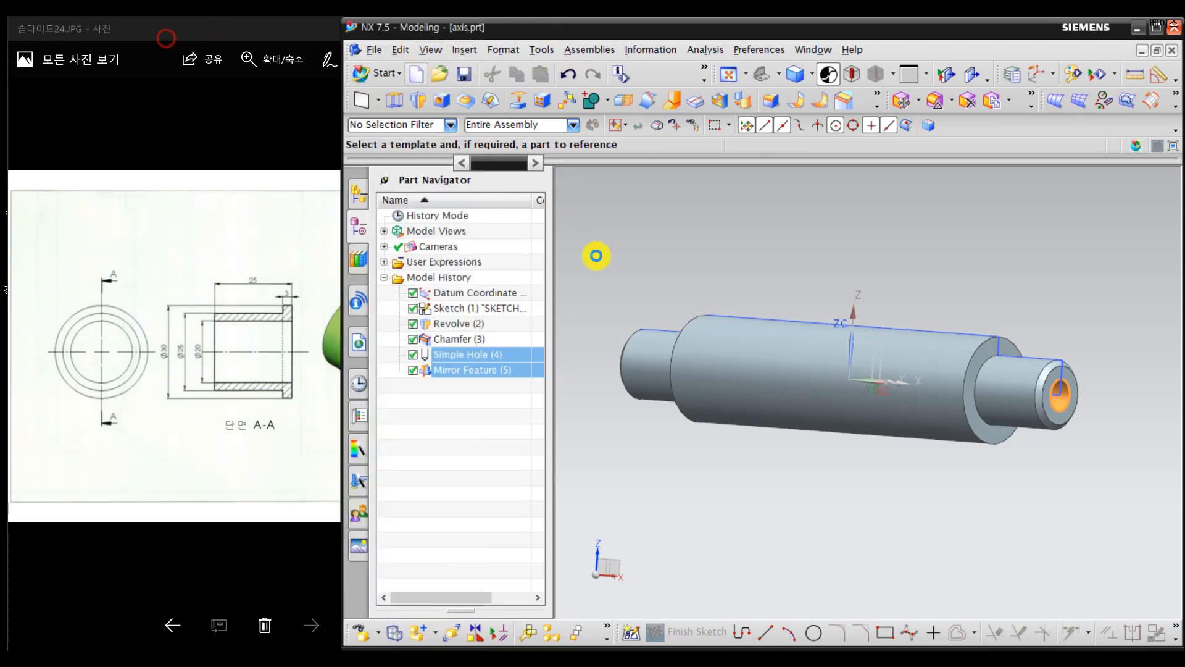
key(Return)
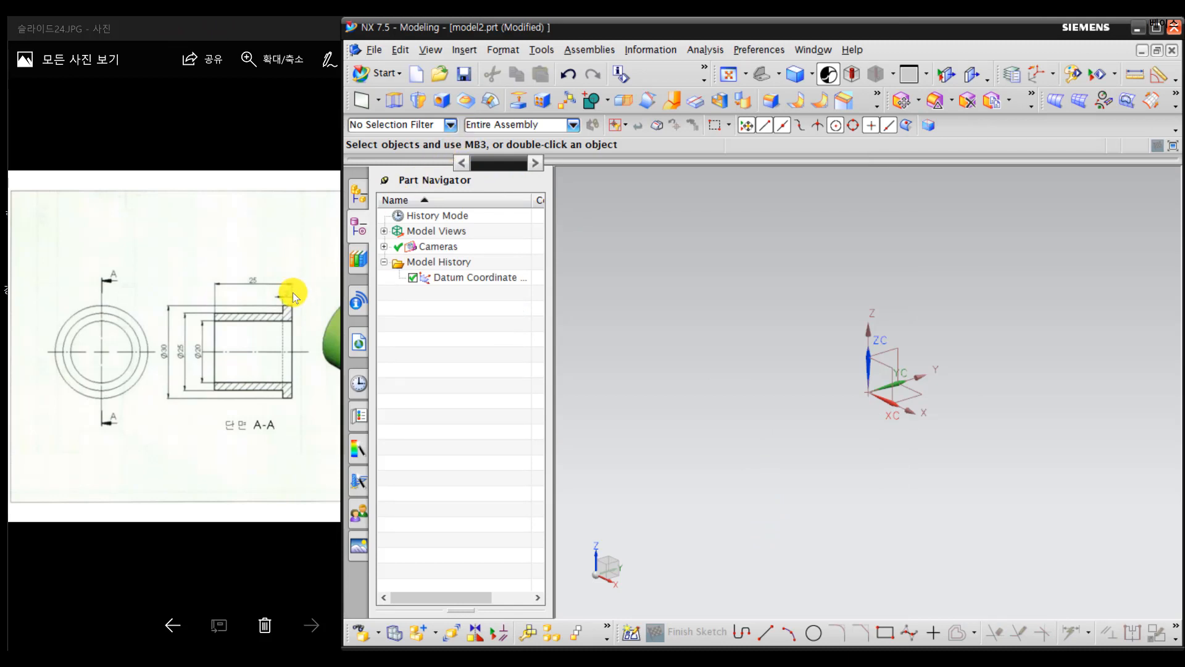
Step: Create a sketch in the task environment on the existing datum XZ plane
click(464, 50)
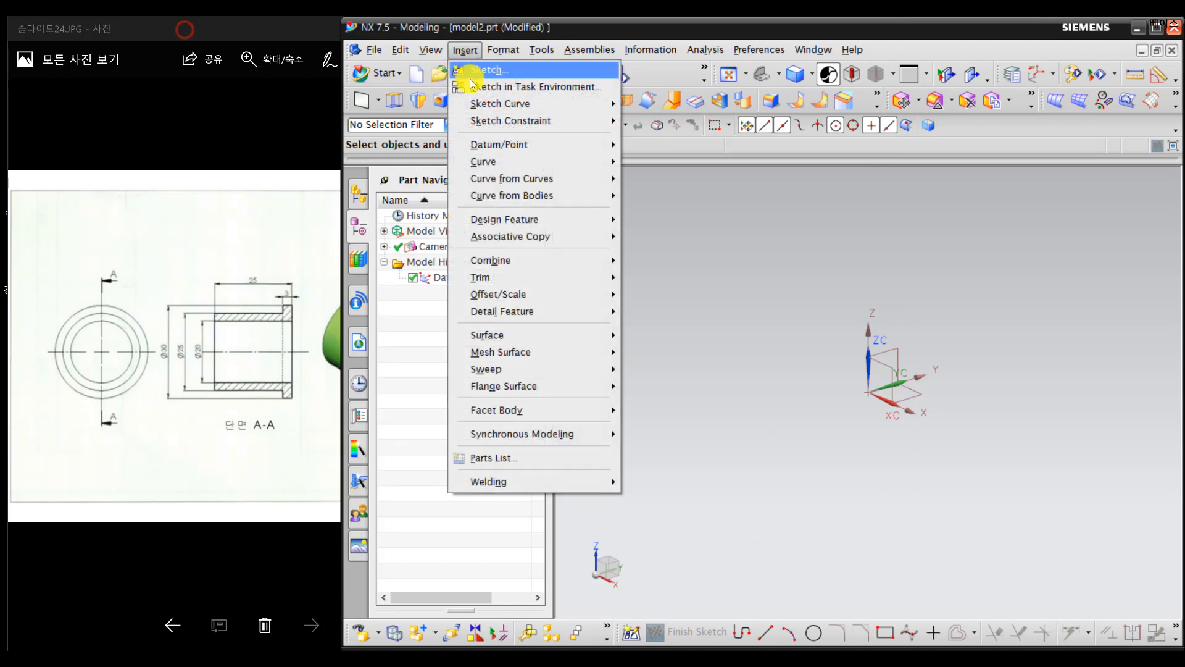
click(493, 86)
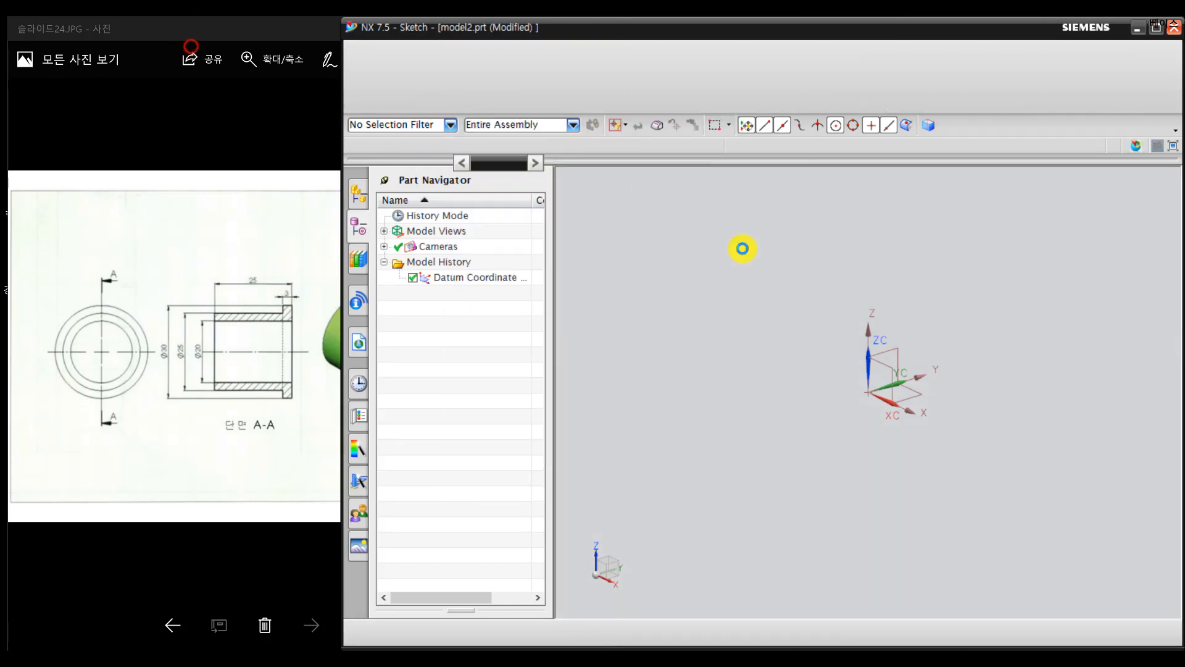
click(892, 382)
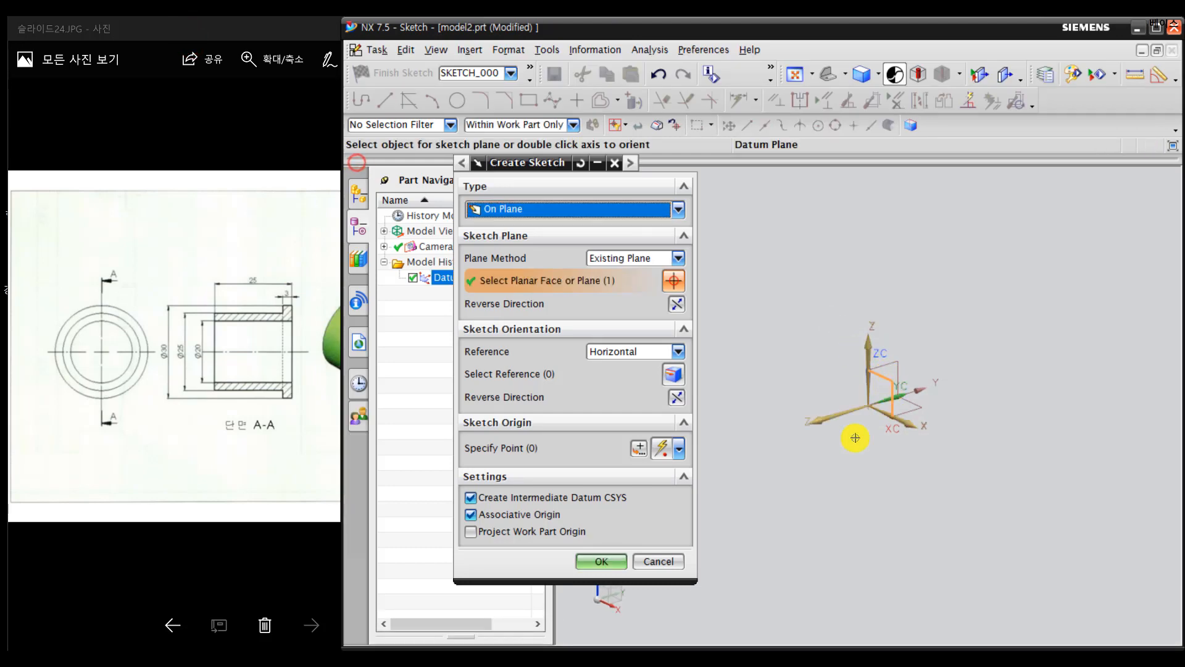
middle_click(825, 487)
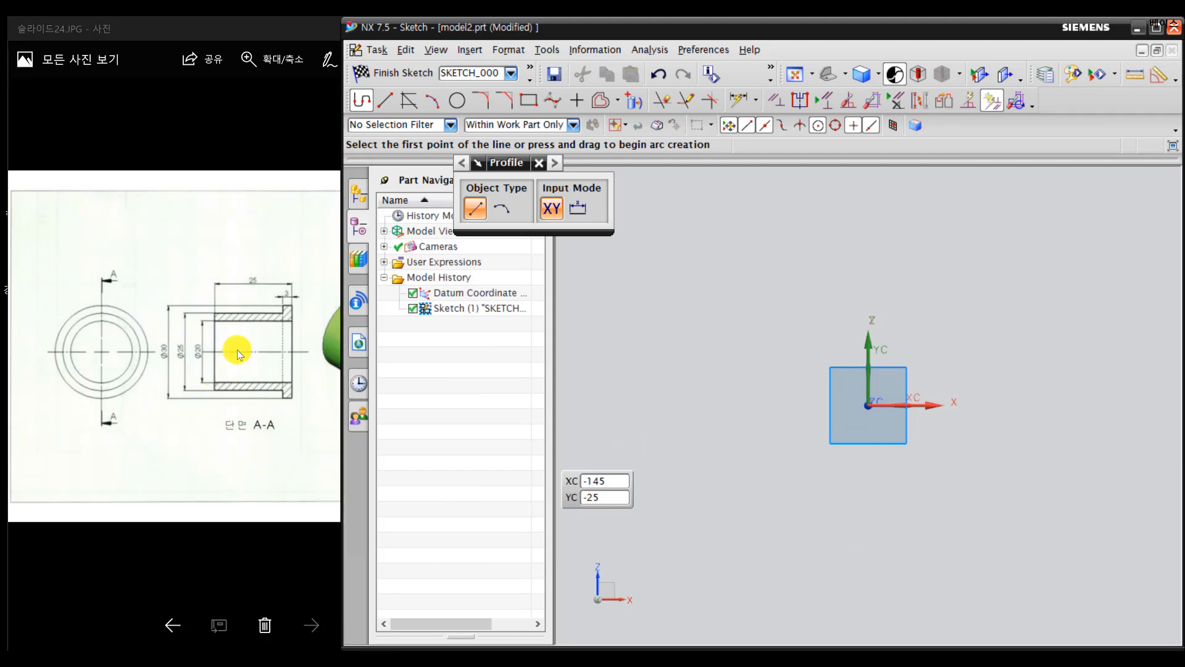
Step: Enlarge section A-A in the bushing's reference drawing and examine the wall and flange profile above the centre line
scroll(237, 349, up, 2)
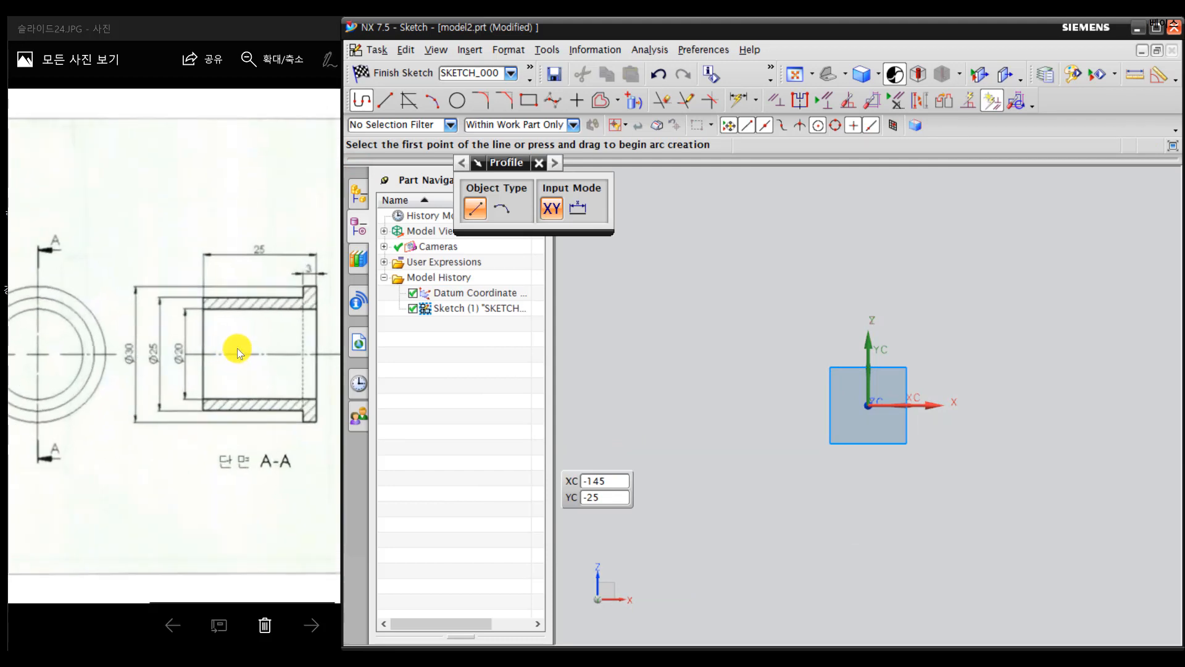
drag(198, 356, 276, 356)
drag(289, 355, 316, 356)
drag(323, 355, 331, 356)
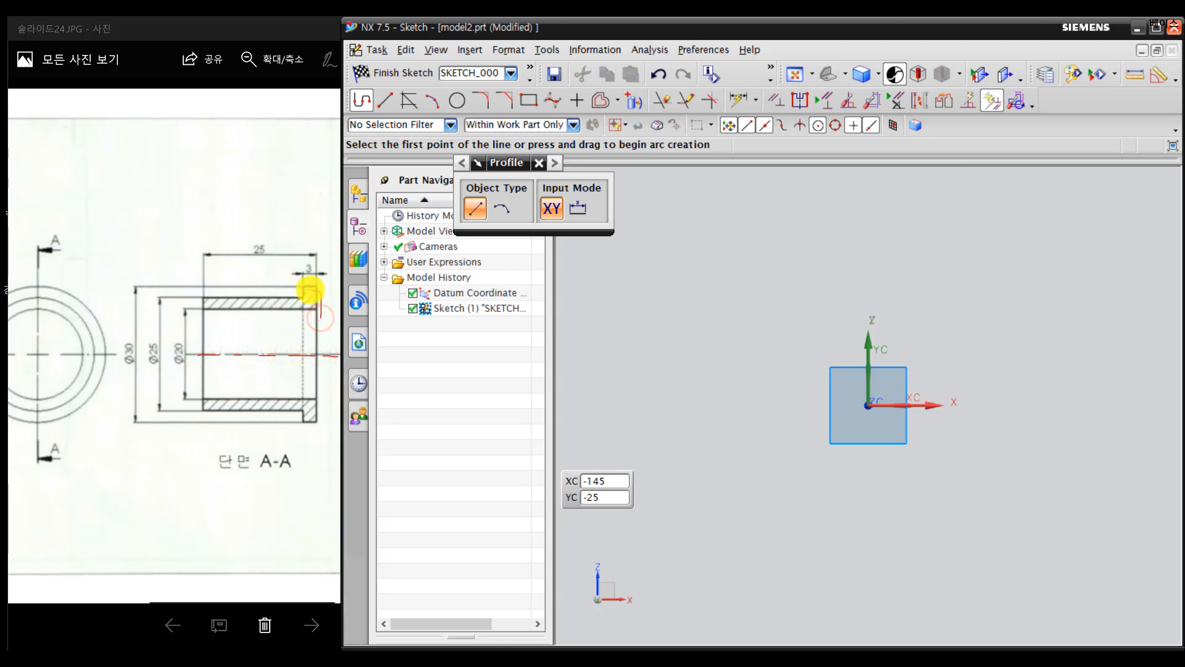
mouse_move(308, 298)
mouse_down()
mouse_move(218, 296)
mouse_move(321, 317)
mouse_up()
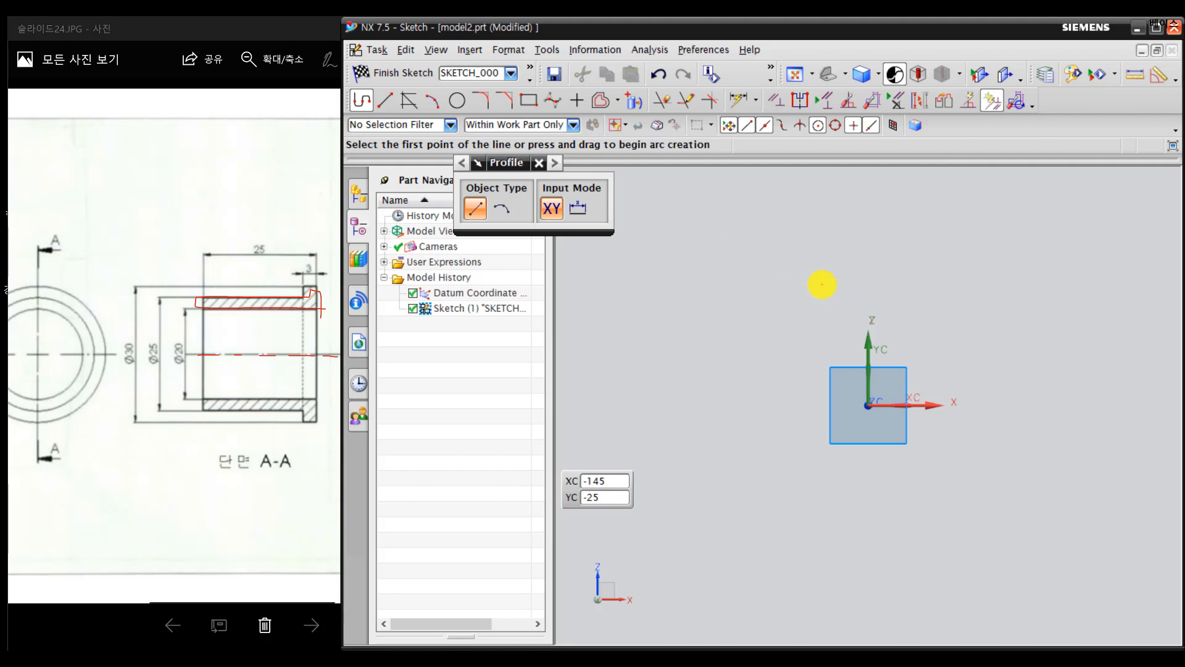
key(Escape)
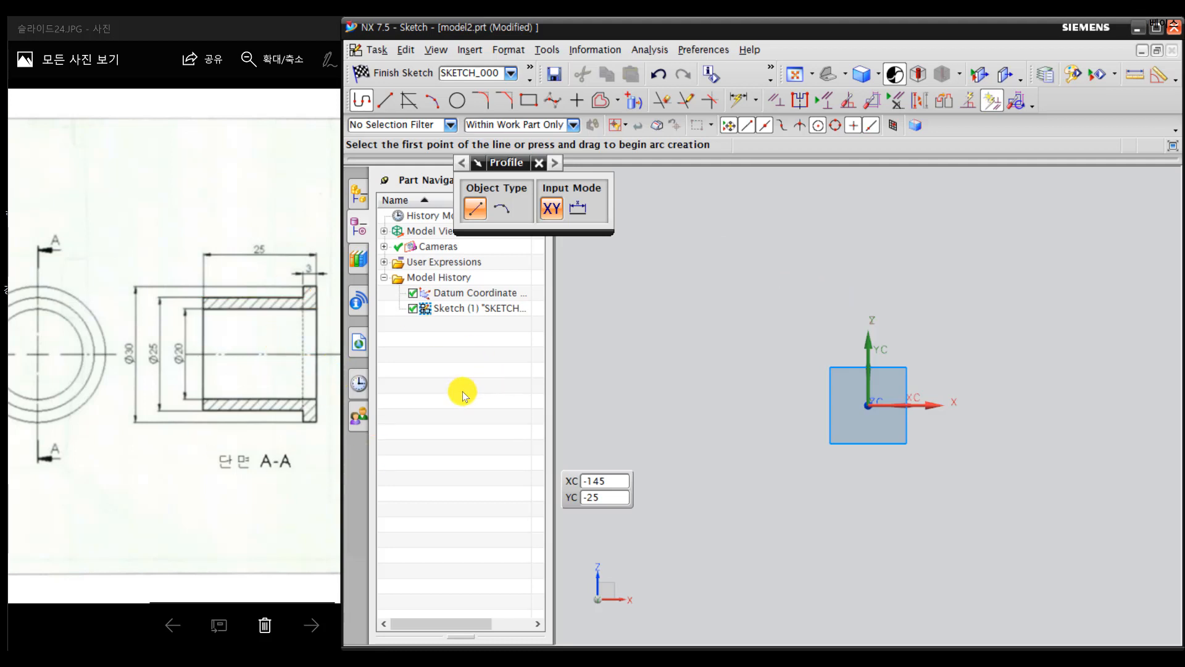
Step: Sketch the bushing's L-shaped half-section above the X axis, starting on the vertical axis, with a flange about 15 mm wide and 30 mm high
click(871, 343)
click(1037, 339)
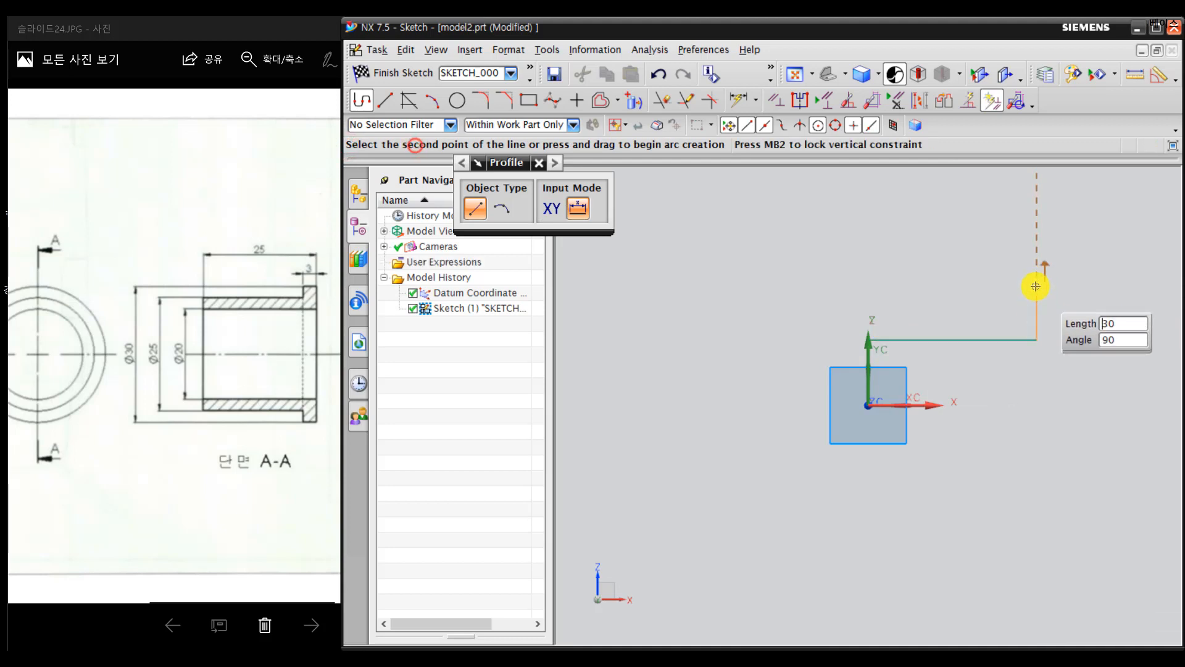
click(1037, 283)
click(1009, 284)
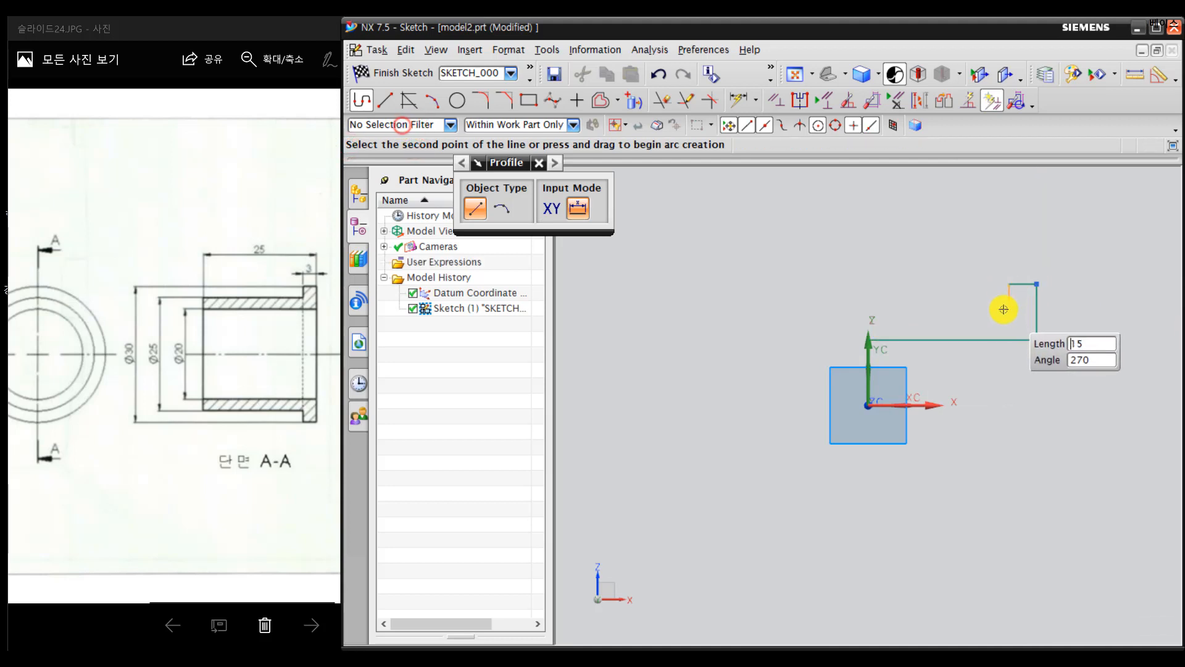
click(1009, 312)
click(869, 311)
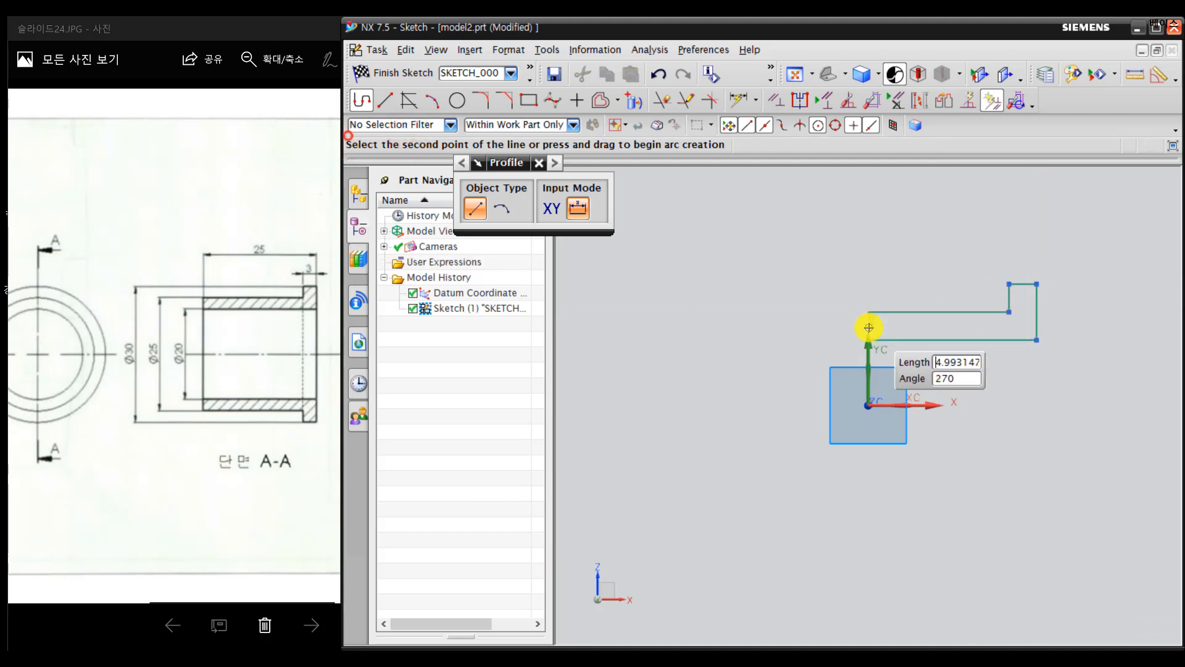
click(868, 331)
key(Escape)
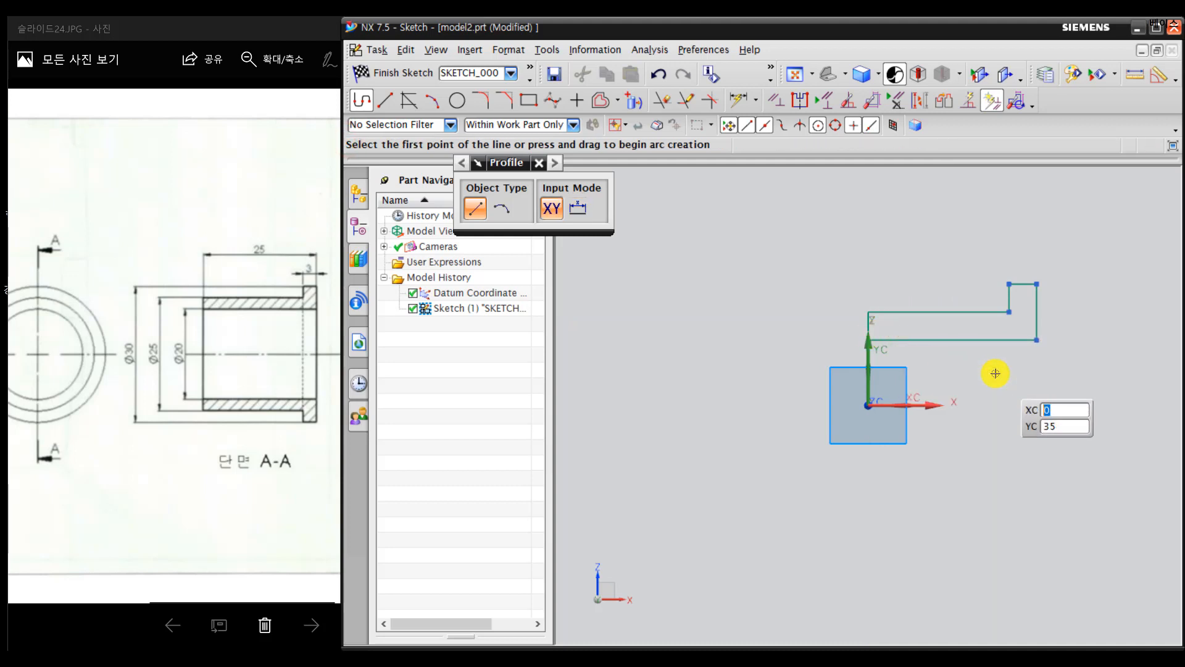
Step: Constrain the short vertical line at the profile's open end to the vertical datum axis
click(276, 344)
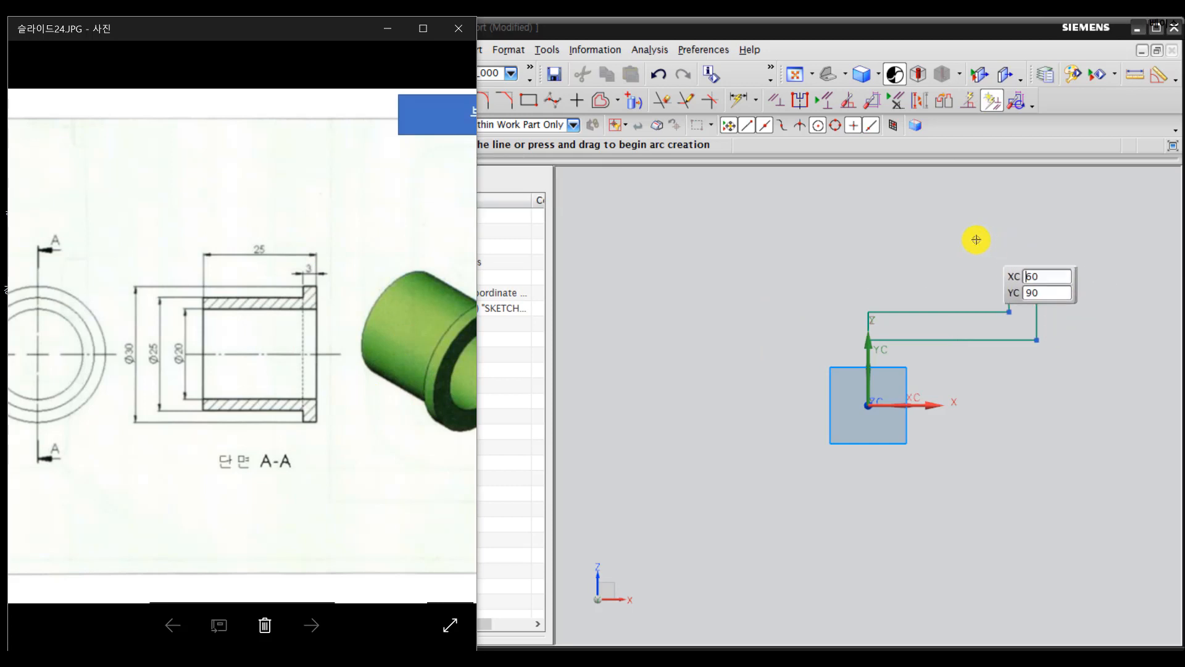
click(312, 54)
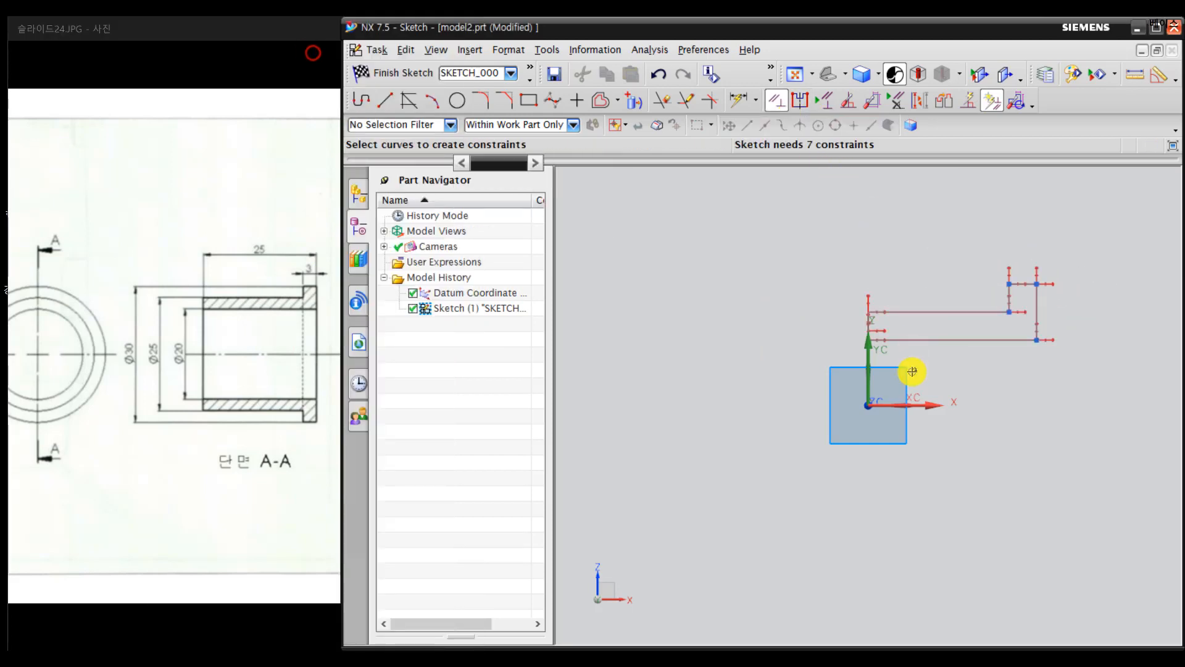
click(869, 330)
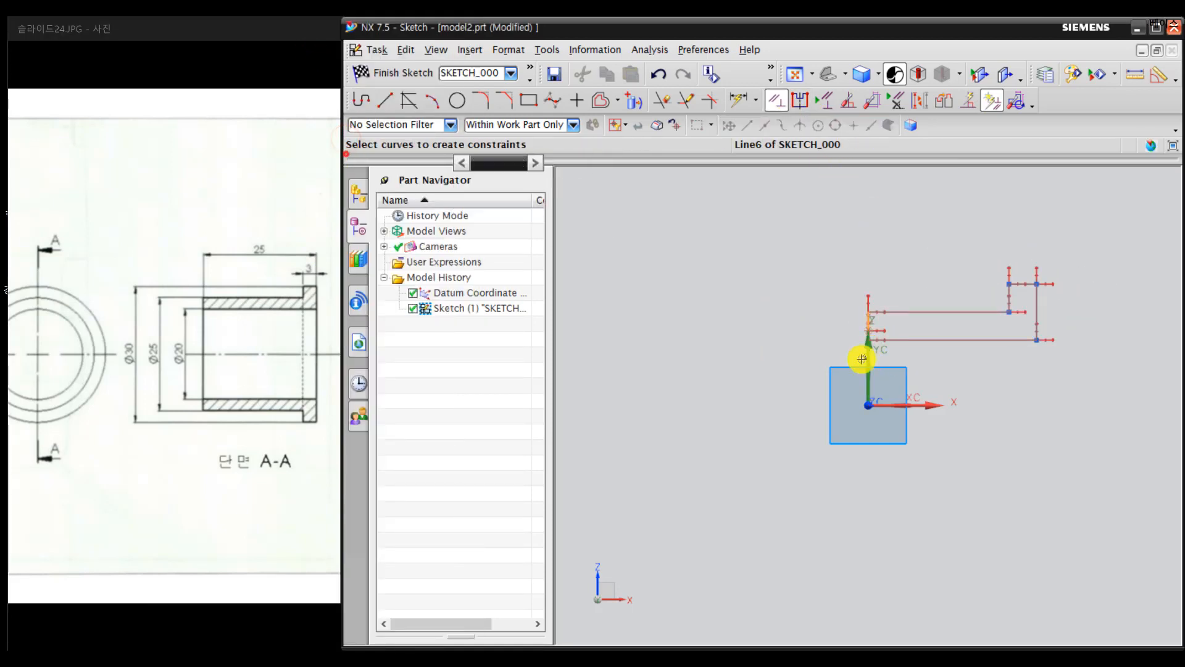
click(863, 353)
click(191, 95)
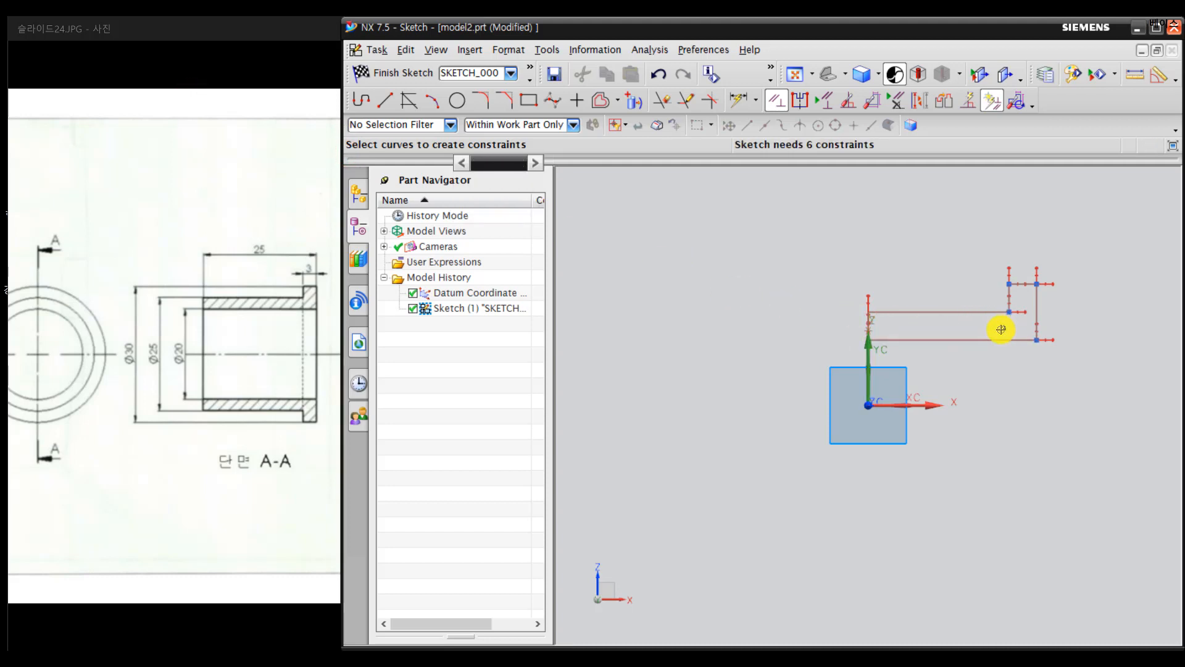
Step: Dimension the flange's top edge and set its thickness to 3 mm
click(738, 100)
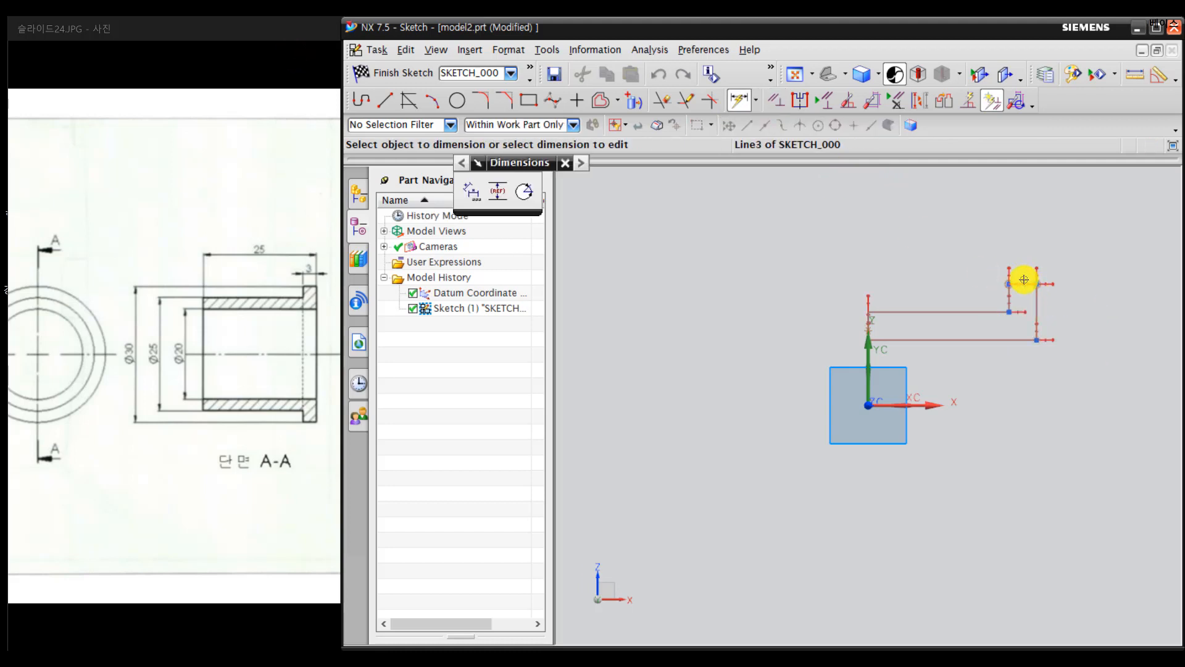
click(1022, 284)
click(1021, 230)
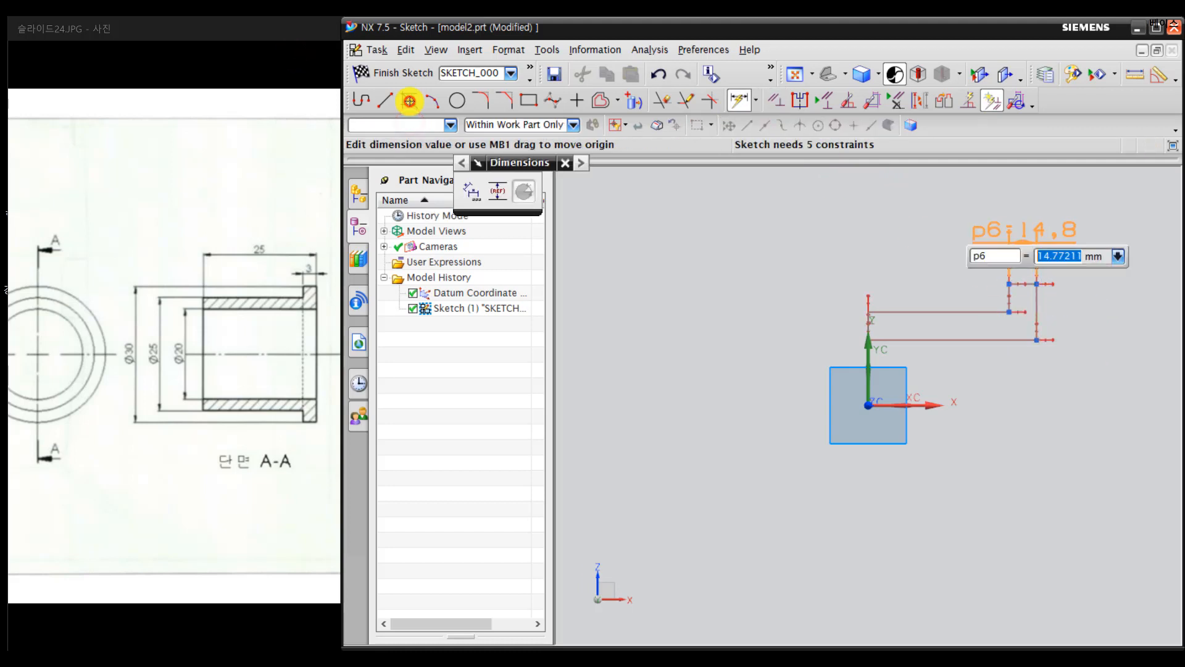
text(3)
key(Return)
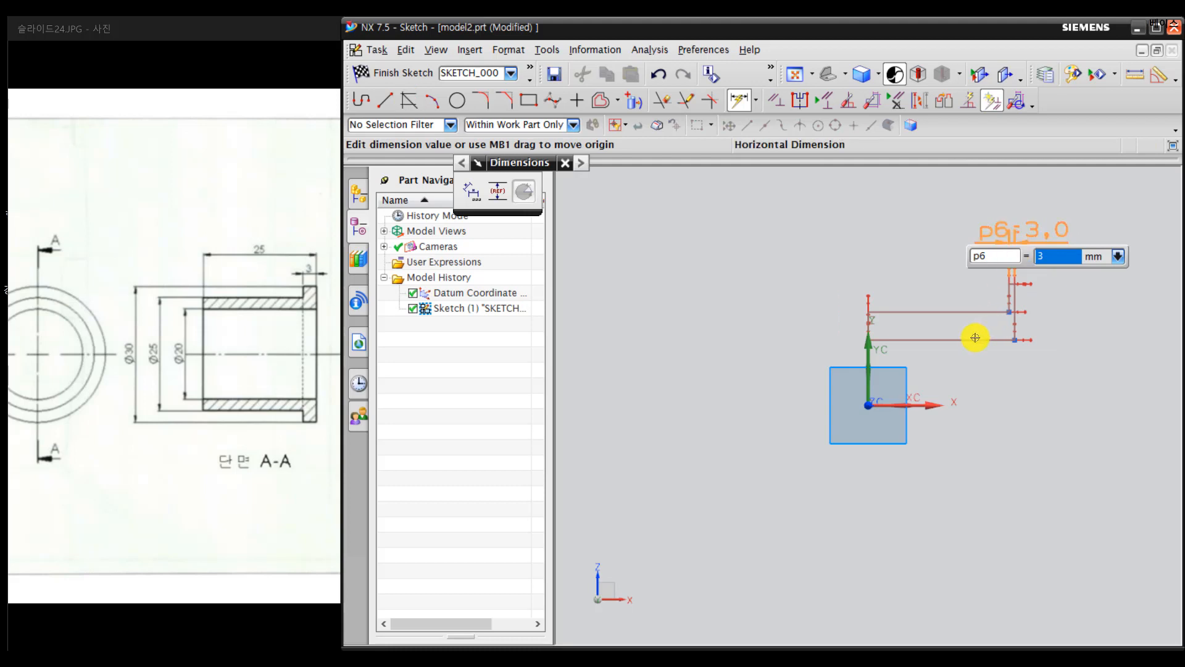
Step: Dimension the bore line from the X axis and set the distance to 20/2 mm
click(944, 339)
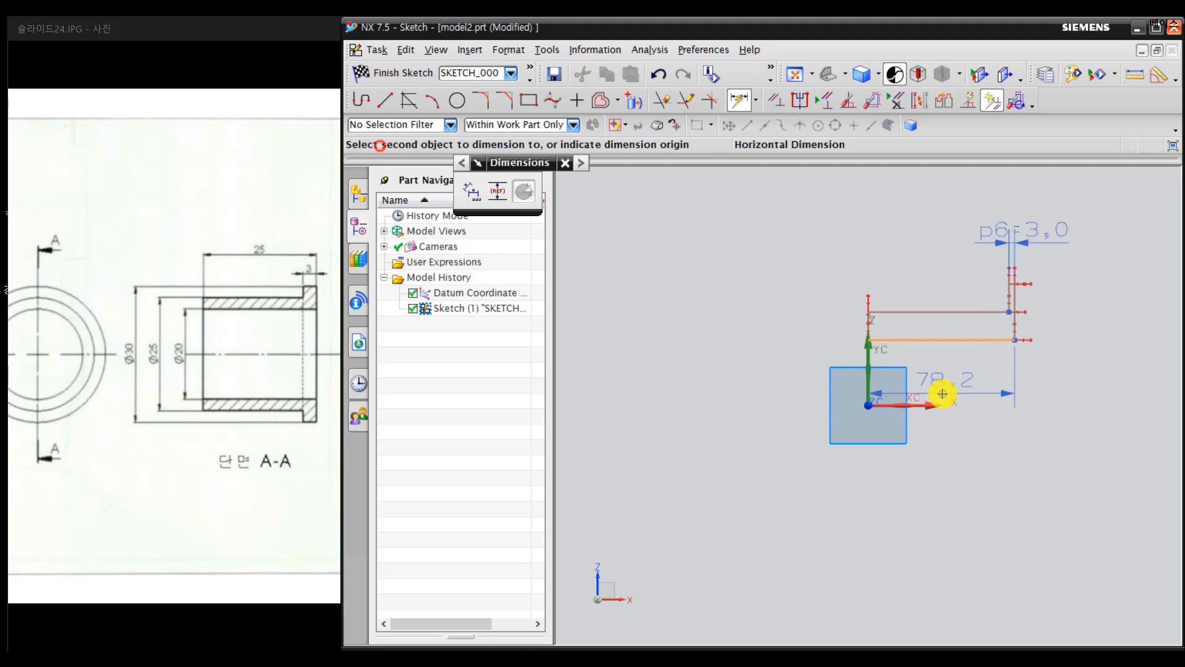
click(938, 405)
click(795, 389)
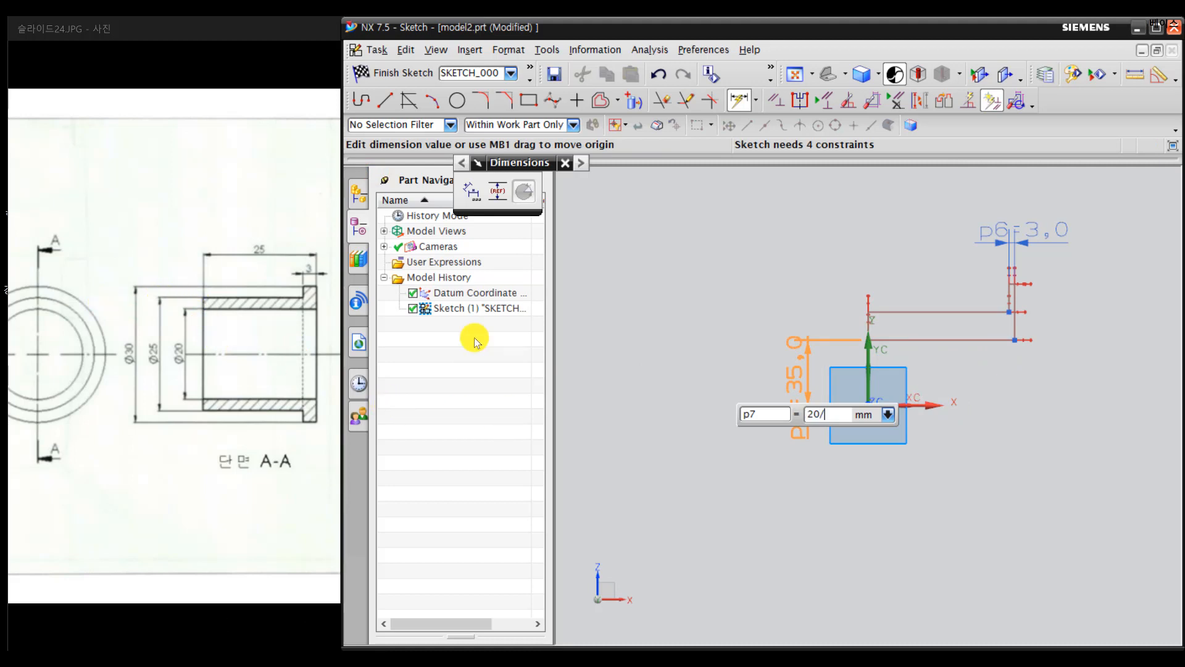
key(Return)
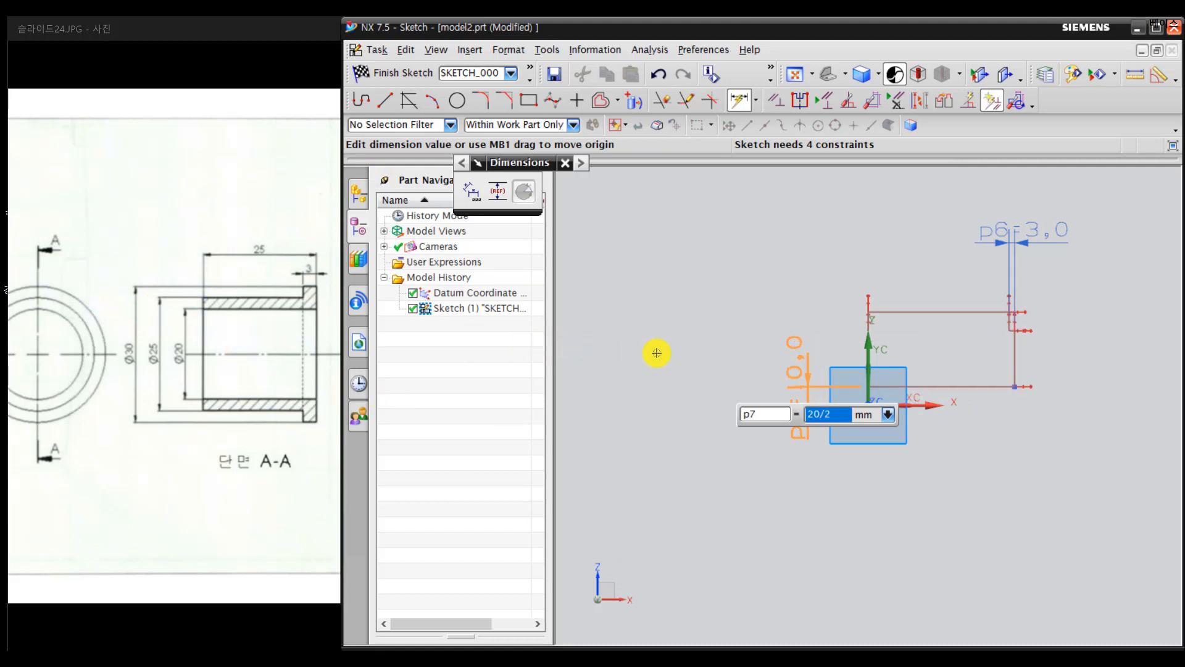
Step: Dimension the sleeve's outer line from the X axis and set the distance to 25/2 mm
click(939, 405)
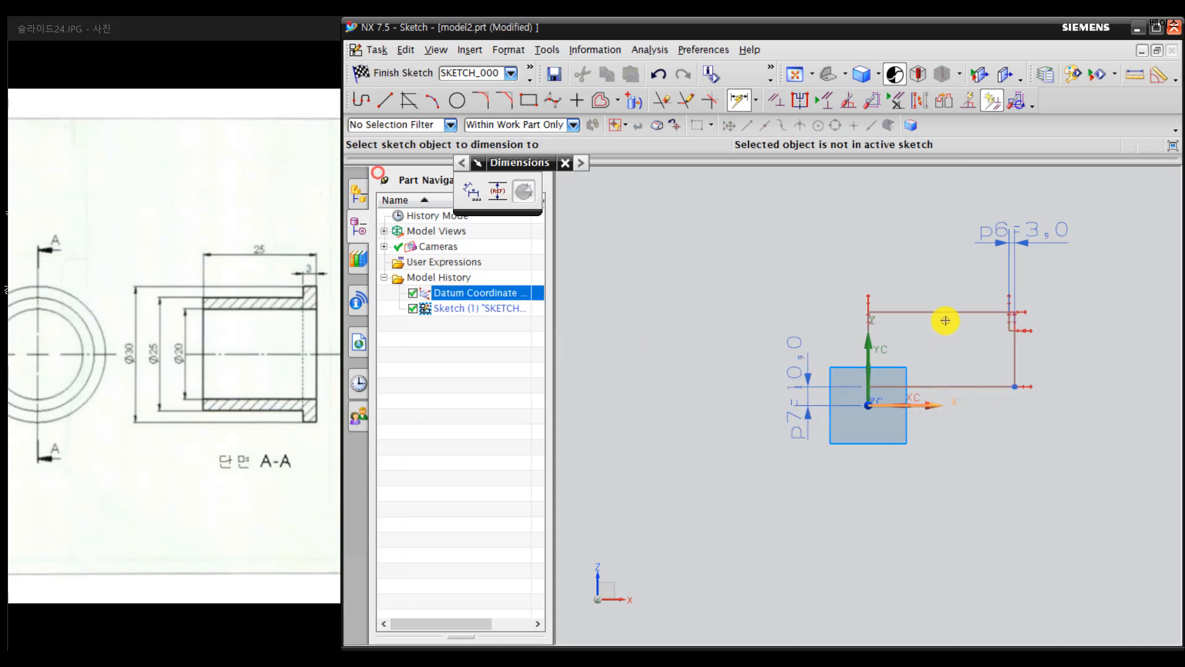
click(944, 313)
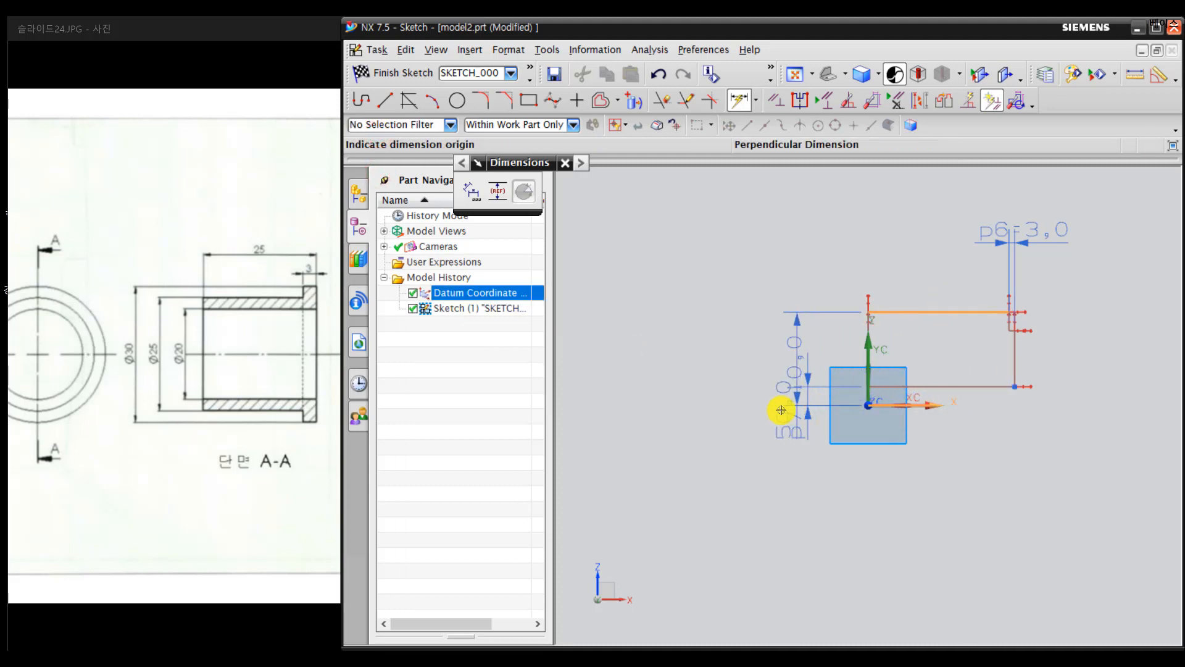
click(711, 415)
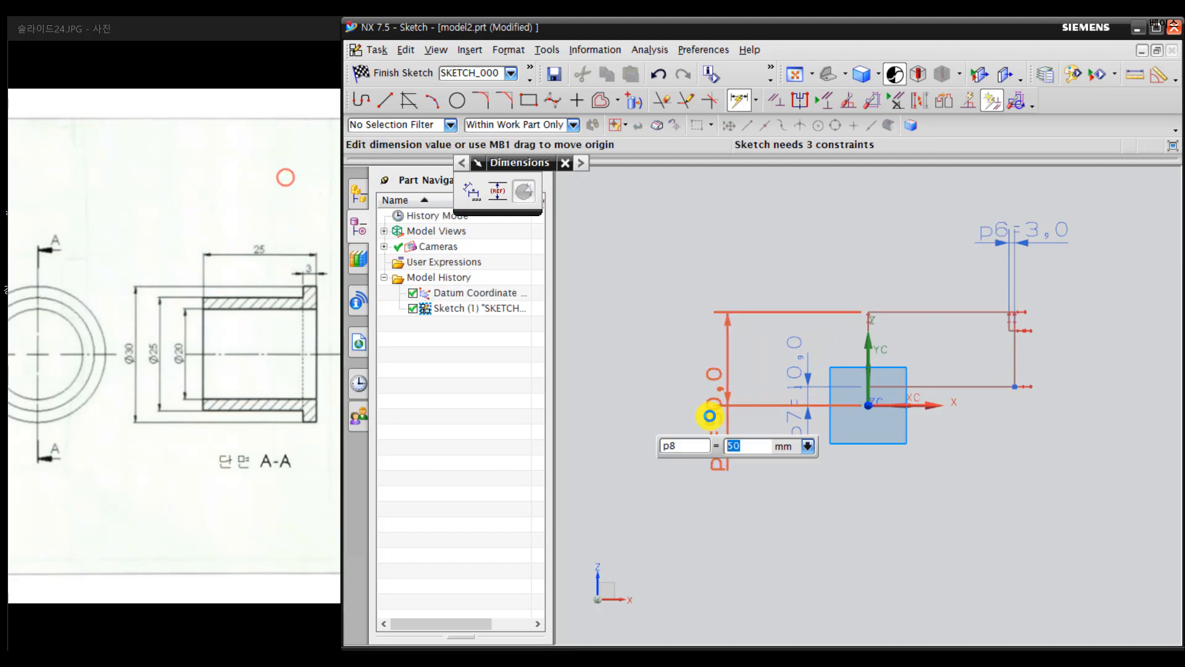
text(25/2)
key(Return)
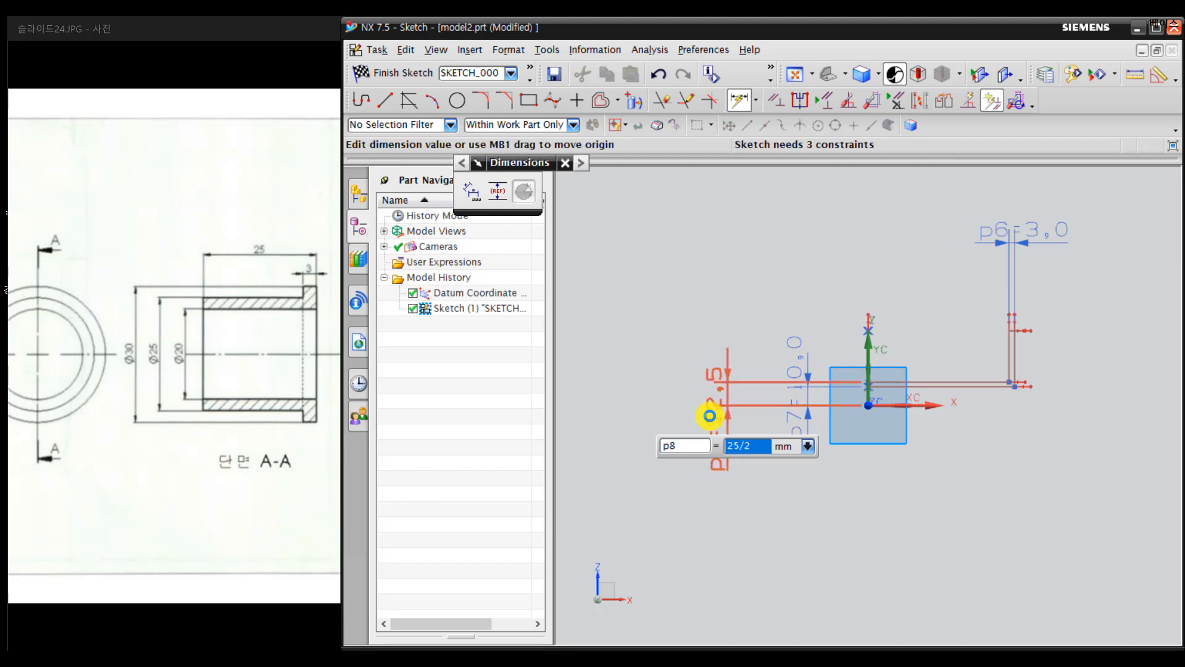
Step: Dimension the flange's top edge from the X axis and set the distance to 30/2 mm
click(944, 401)
scroll(1013, 327, up, 6)
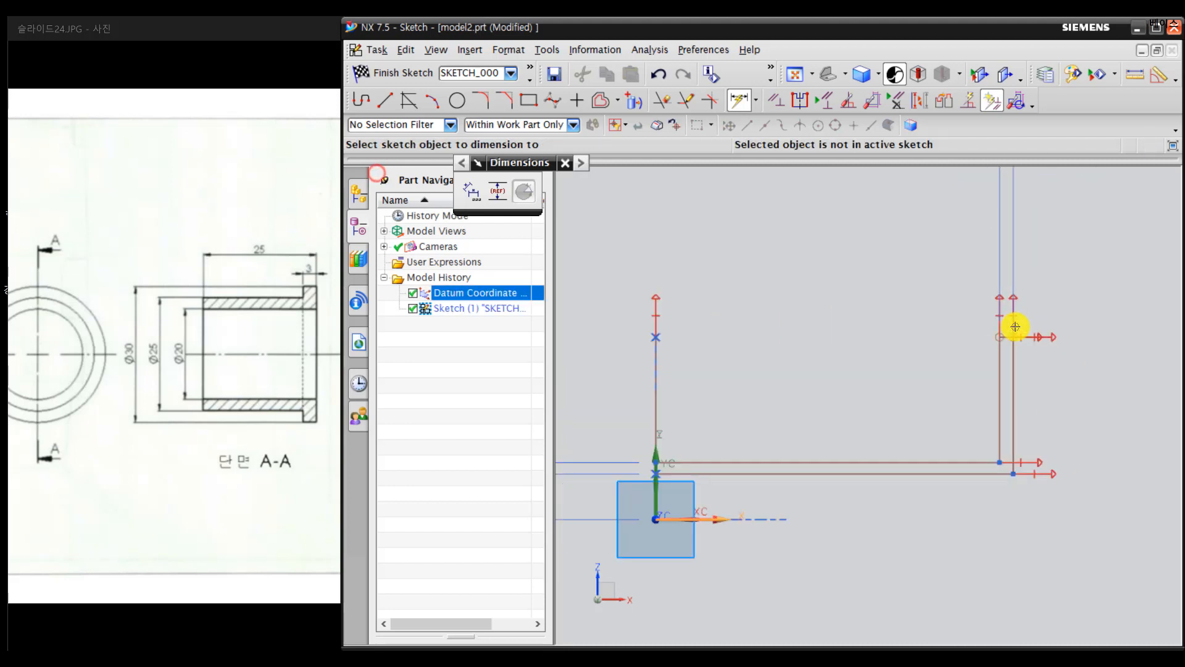
click(1012, 337)
scroll(697, 457, down, 7)
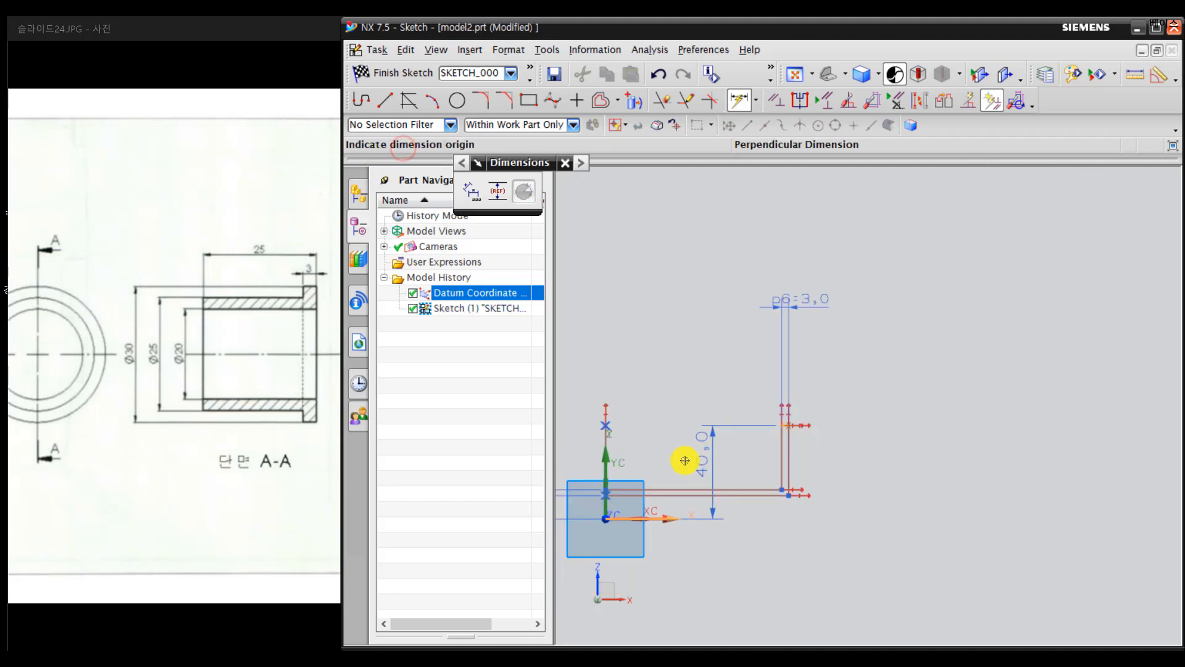
shift+middle_drag(624, 484, 885, 483)
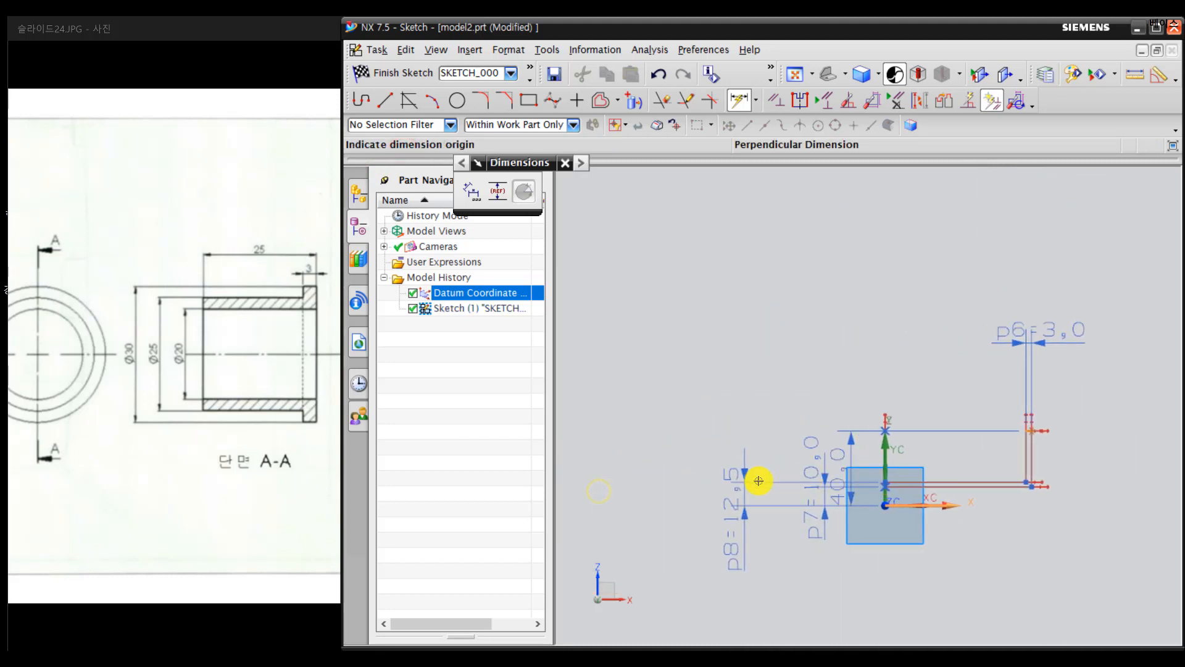
click(683, 481)
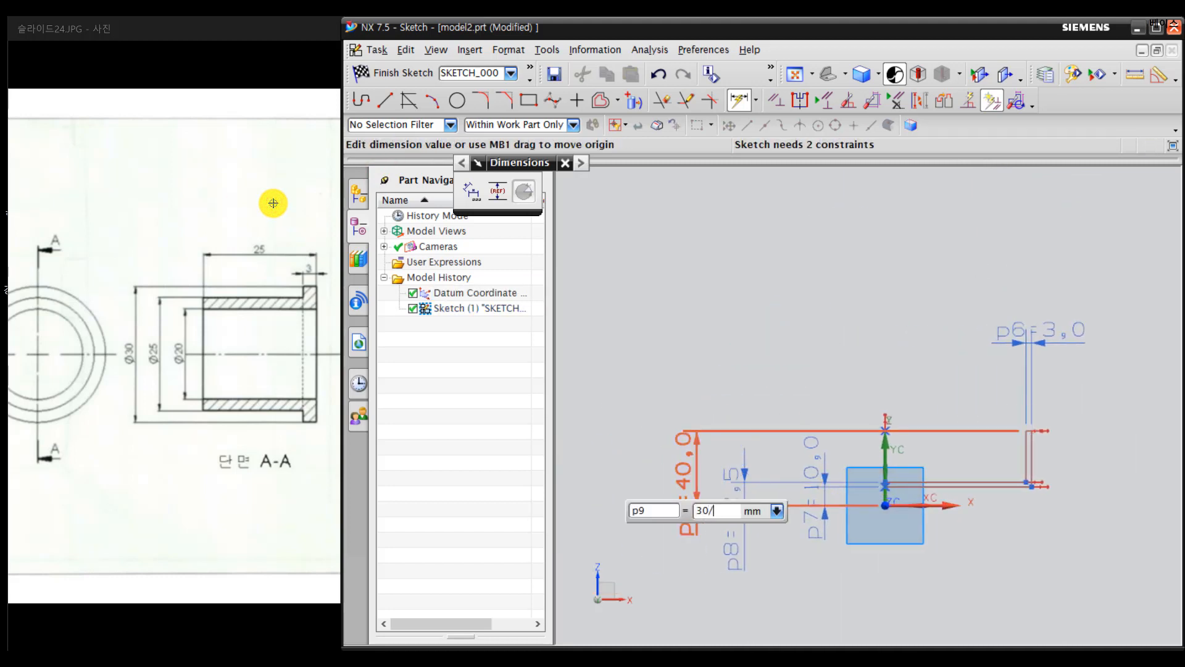
key(Return)
Step: Dimension the bore line's horizontal length, set it to 25 mm, and finish the sketch
scroll(1052, 500, down, 1)
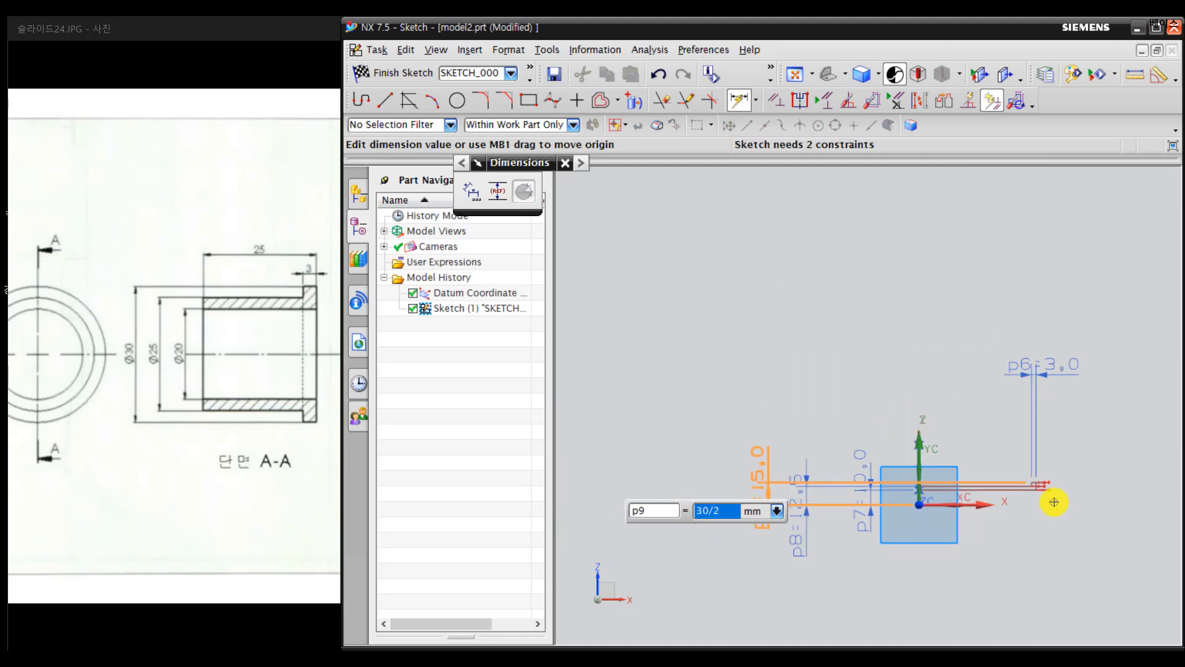
scroll(1052, 502, up, 3)
scroll(1034, 489, up, 2)
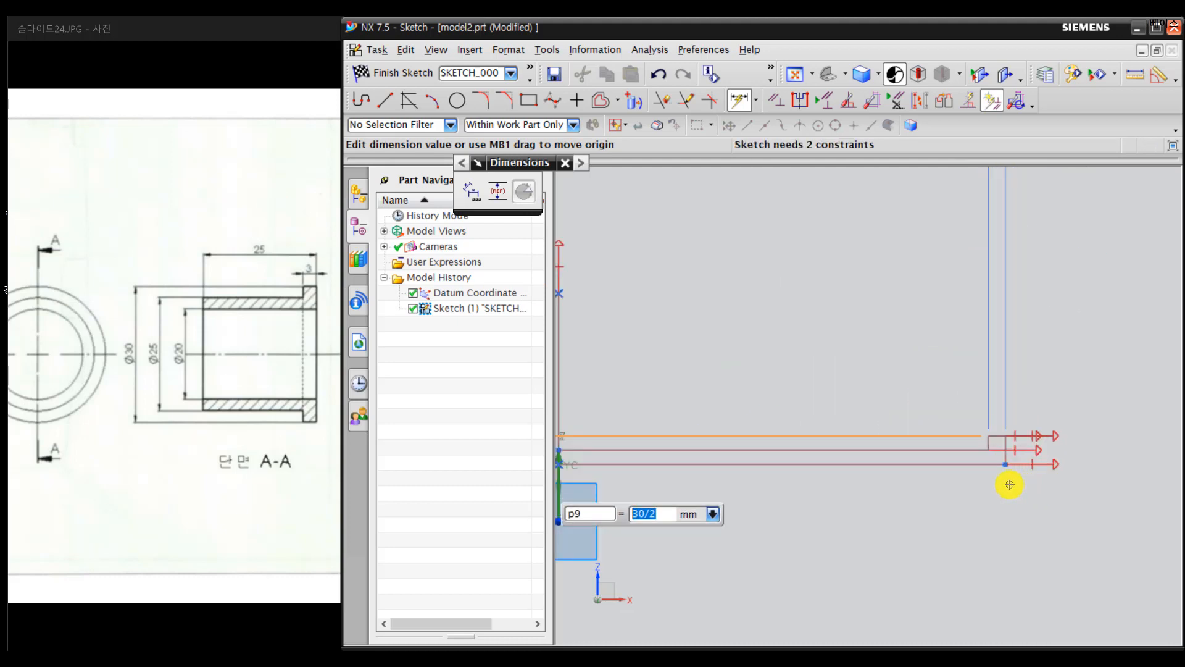
click(933, 465)
scroll(809, 564, down, 2)
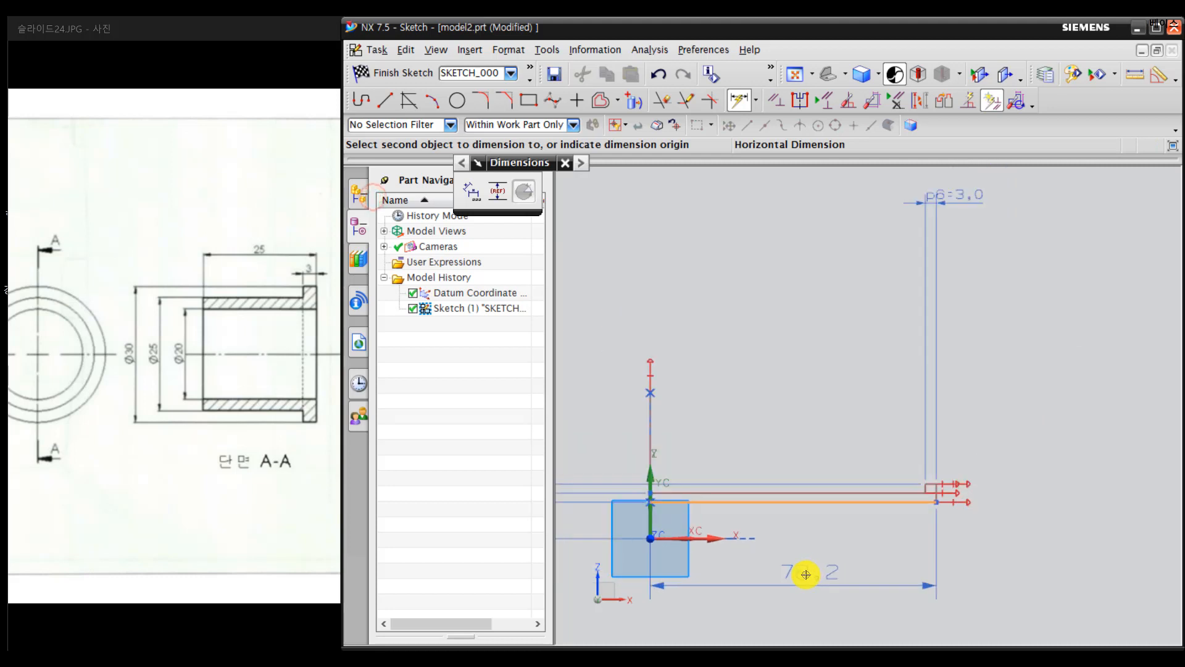
click(788, 591)
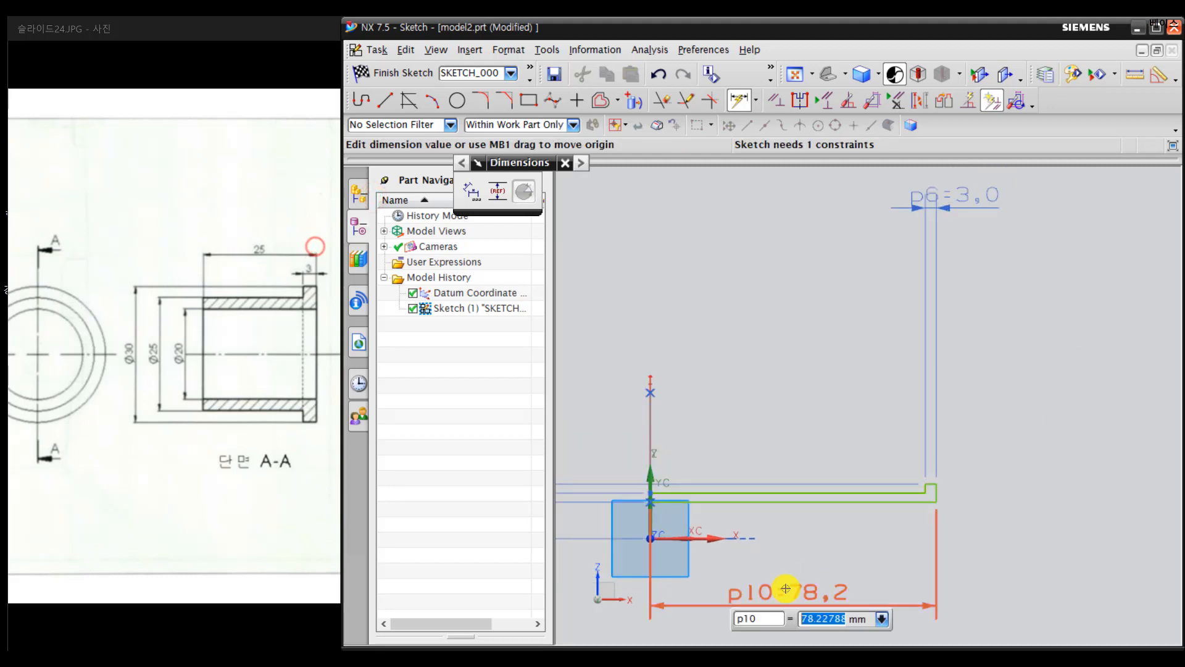
text(25)
key(Return)
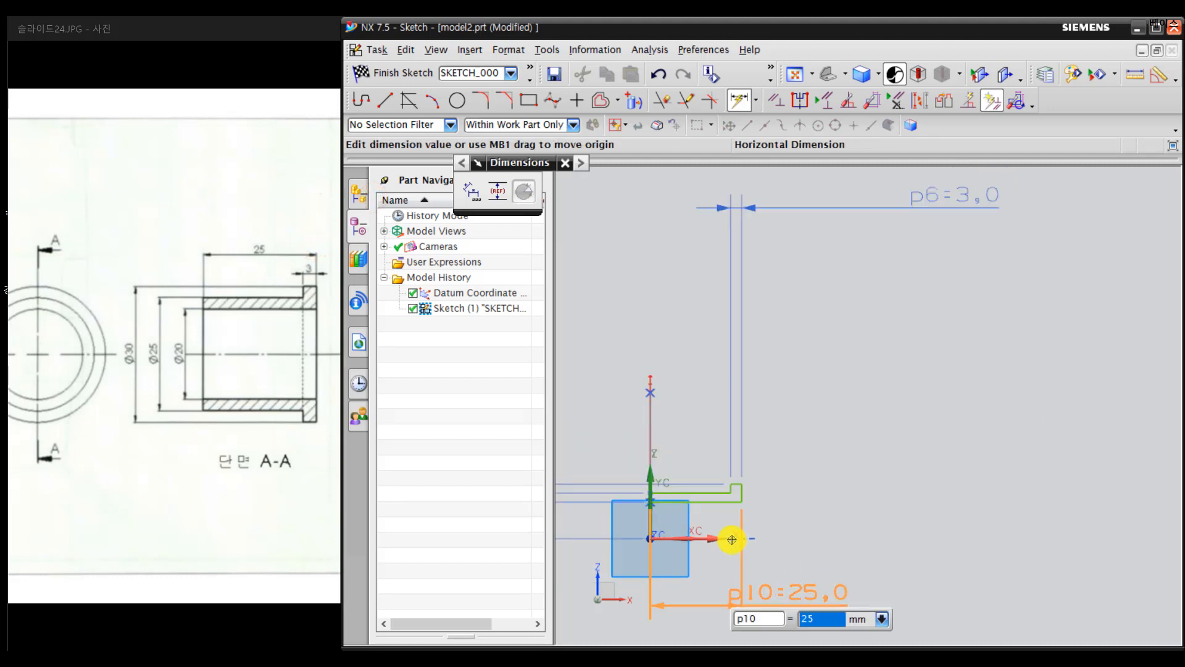
scroll(725, 536, up, 2)
middle_drag(755, 463, 862, 463)
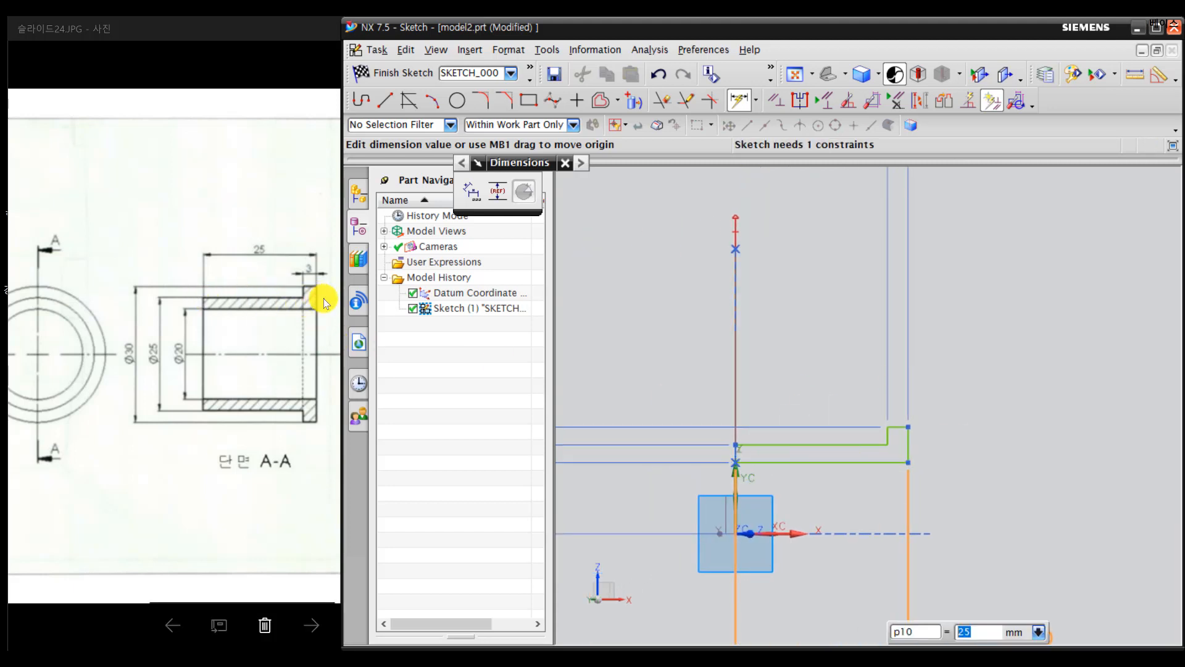
scroll(813, 507, up, 1)
shift+middle_drag(818, 485, 821, 340)
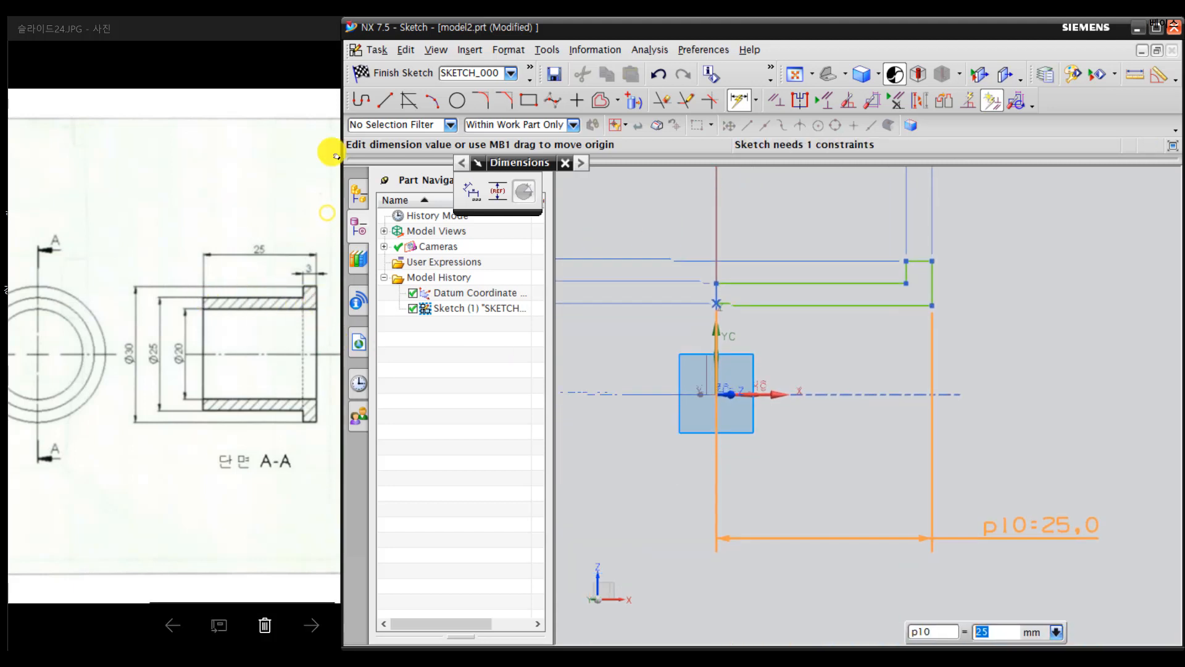
click(395, 72)
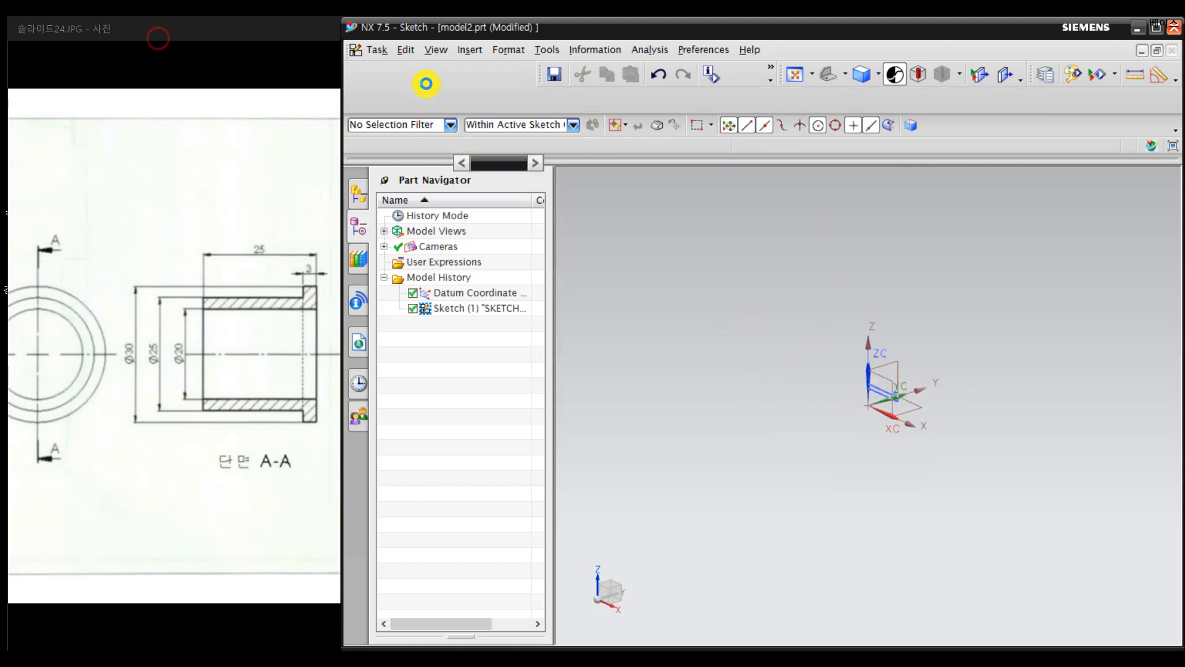
click(422, 101)
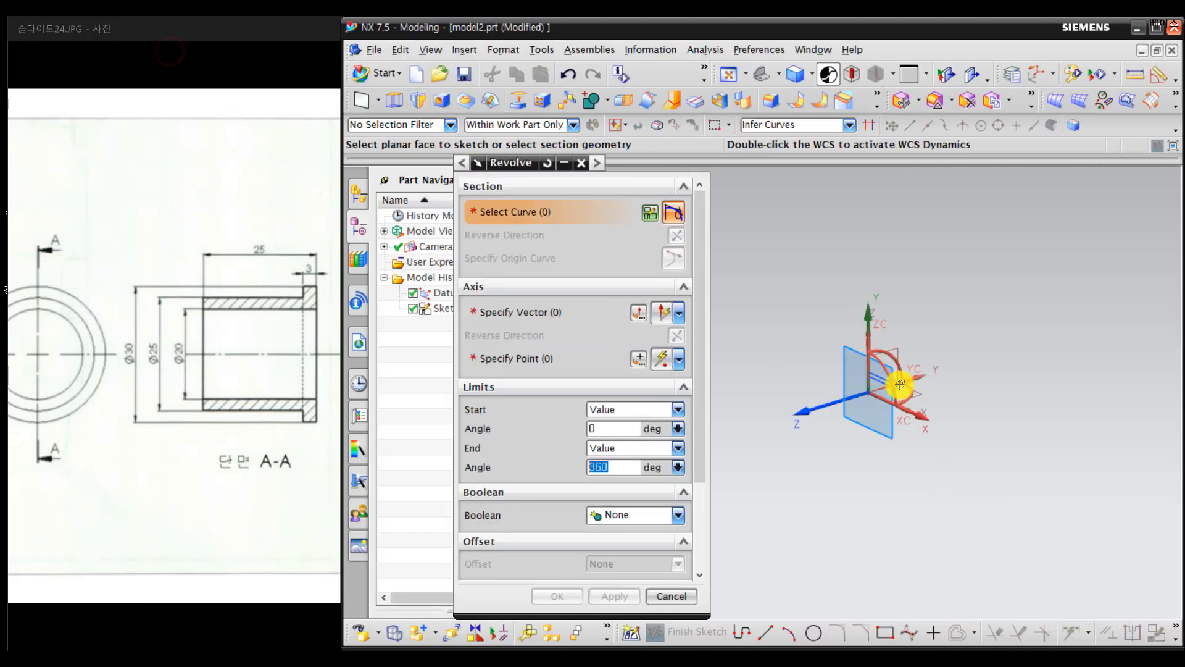
middle_drag(940, 369, 929, 370)
scroll(927, 370, up, 2)
click(903, 385)
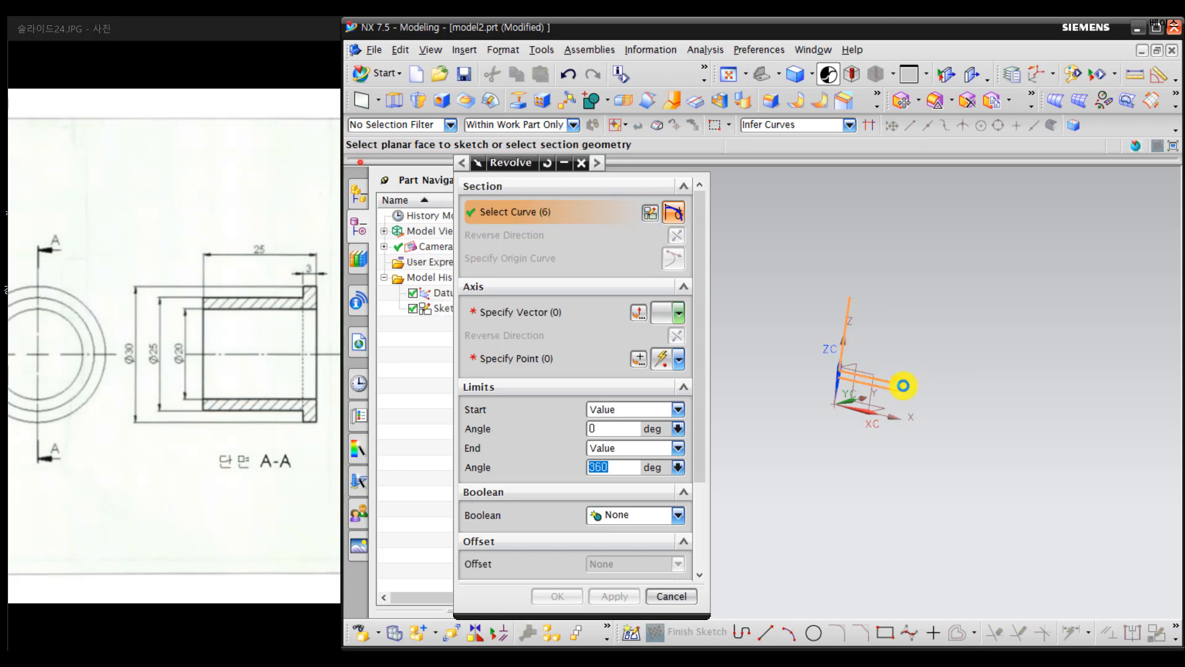
scroll(903, 385, up, 4)
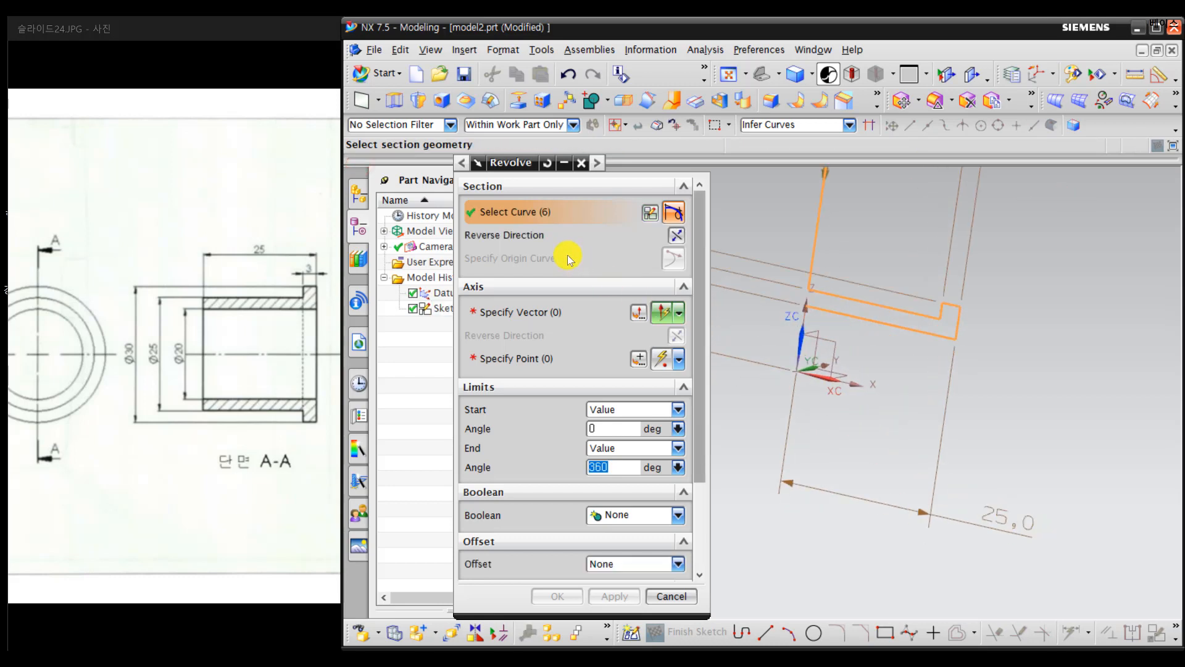
click(517, 308)
click(849, 384)
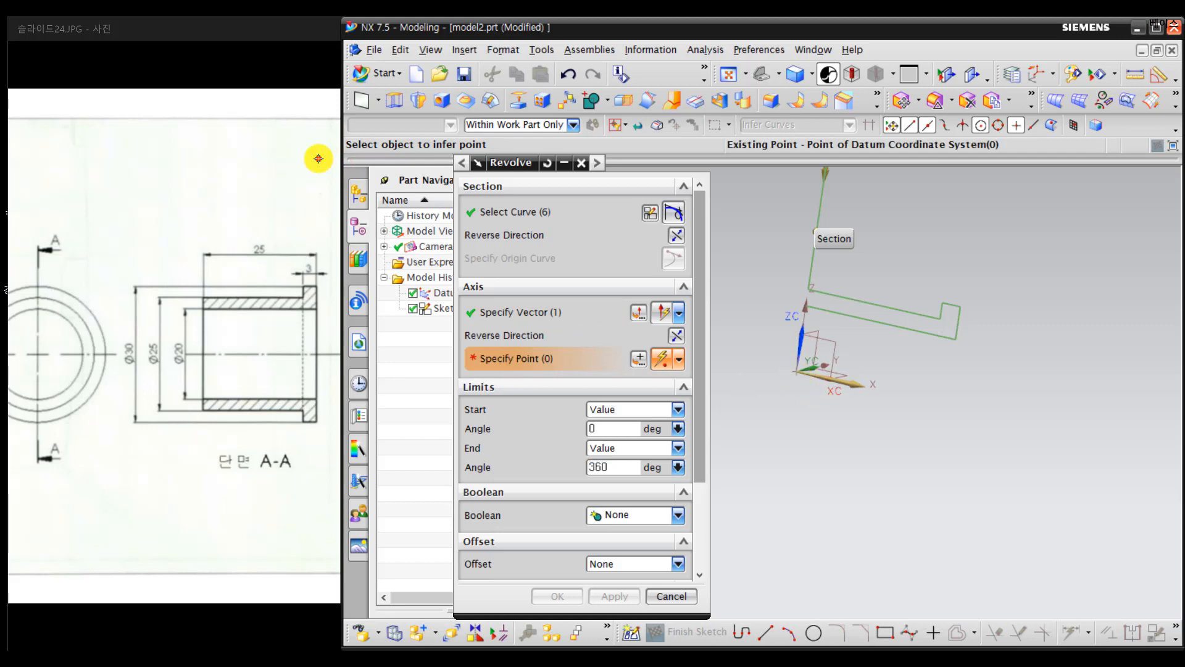
click(798, 374)
middle_drag(904, 408, 907, 370)
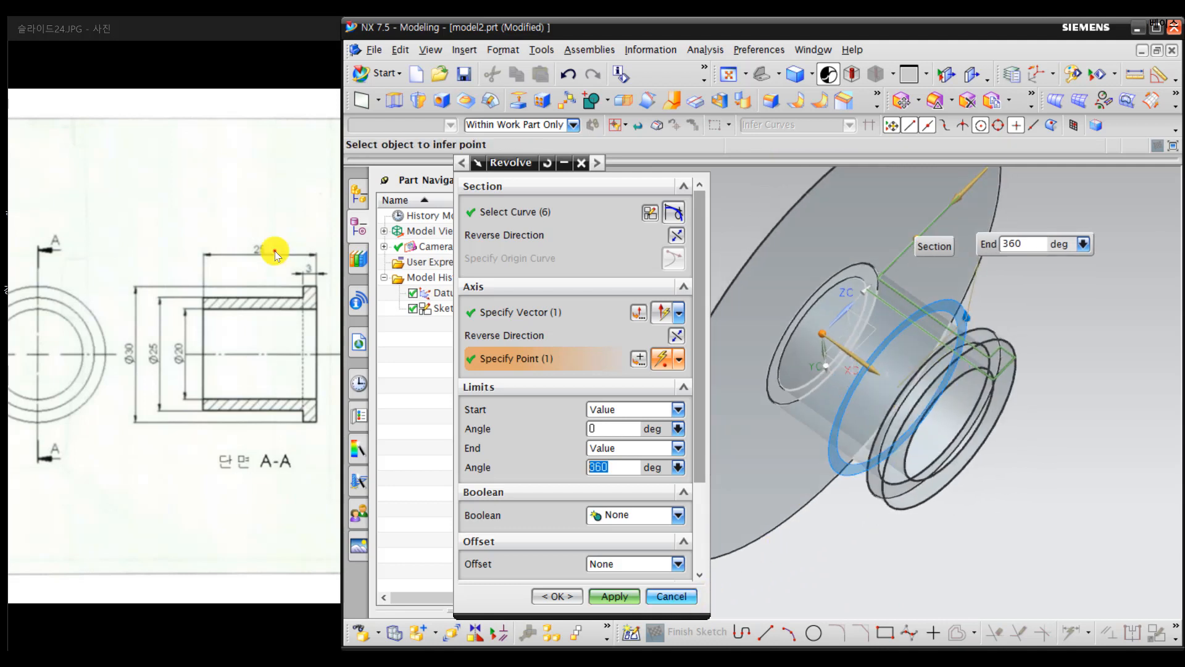
key(Escape)
Step: Reopen the bushing sketch, make the overlong end line's free endpoint coincident with the bore line's start point, and finish the sketch
middle_drag(863, 372, 904, 290)
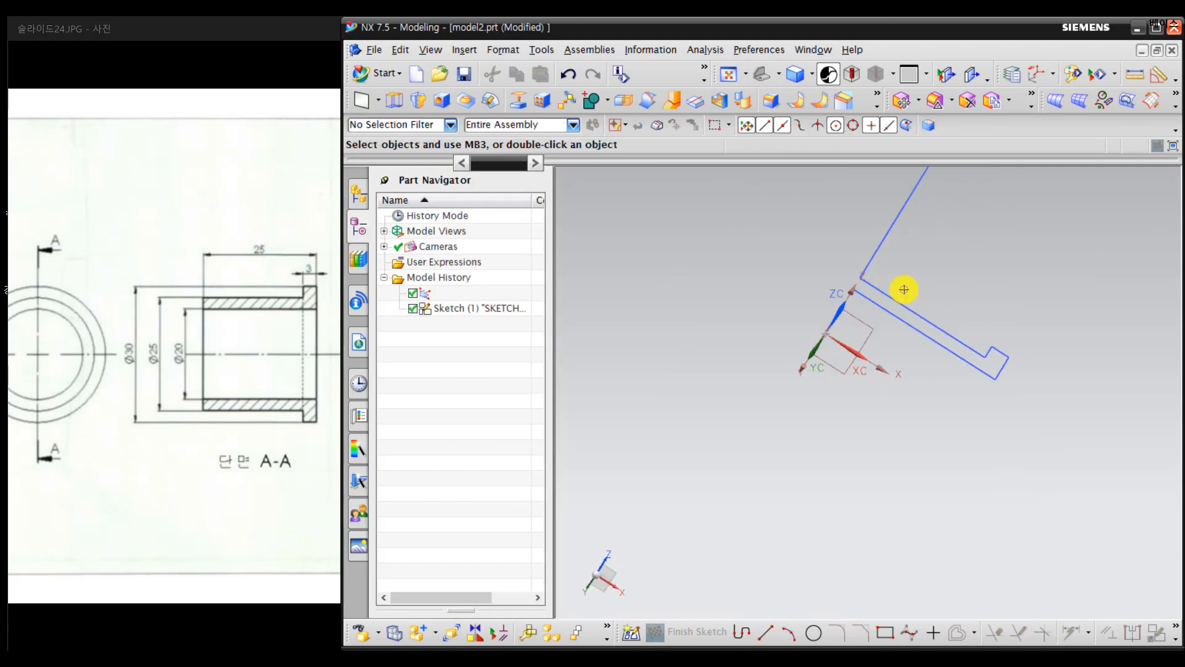
scroll(904, 289, down, 3)
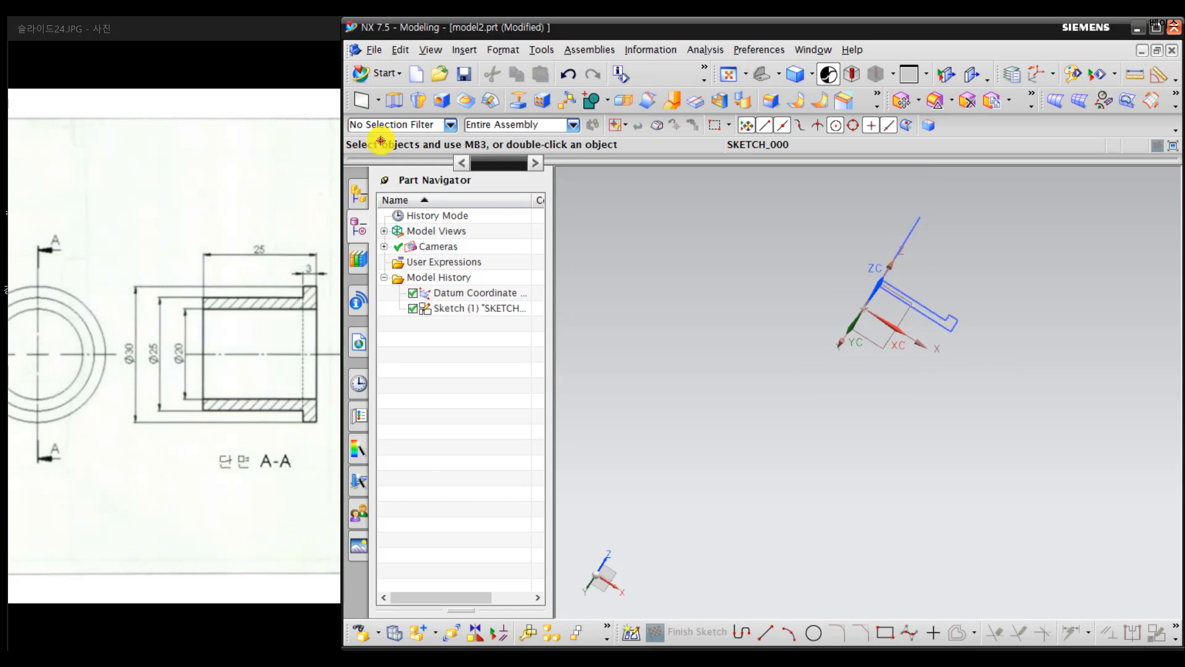
double_click(953, 328)
mouse_move(780, 321)
middle_down()
mouse_move(765, 331)
mouse_move(786, 323)
middle_up()
scroll(914, 274, up, 4)
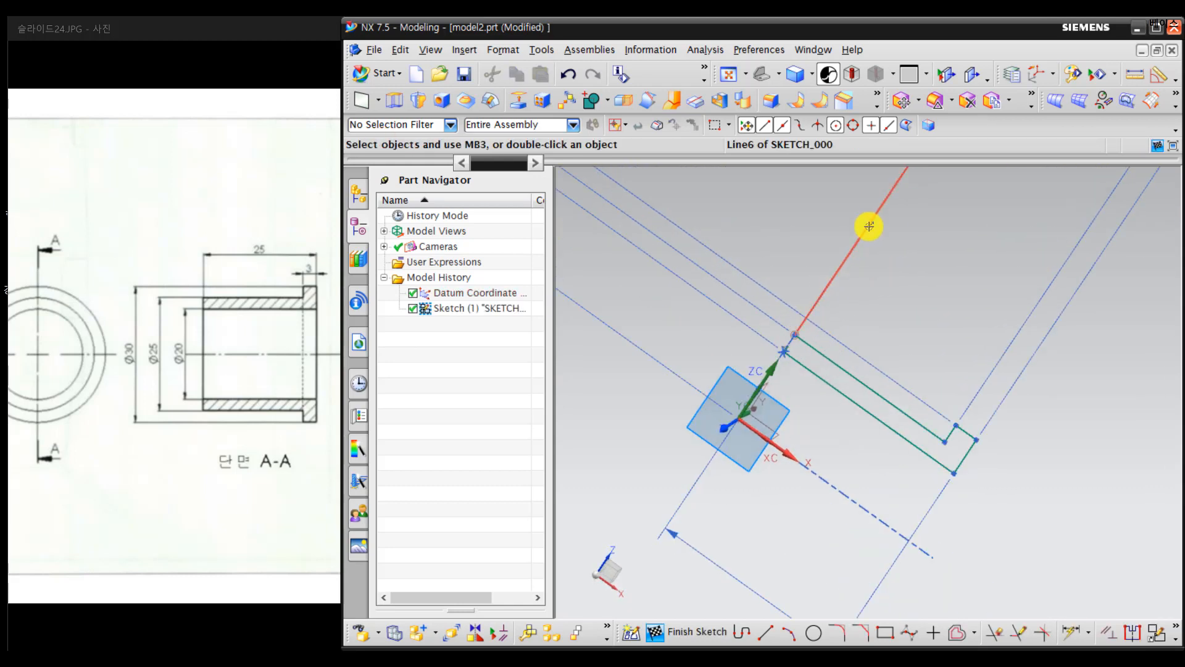
shift+middle_drag(879, 241, 880, 358)
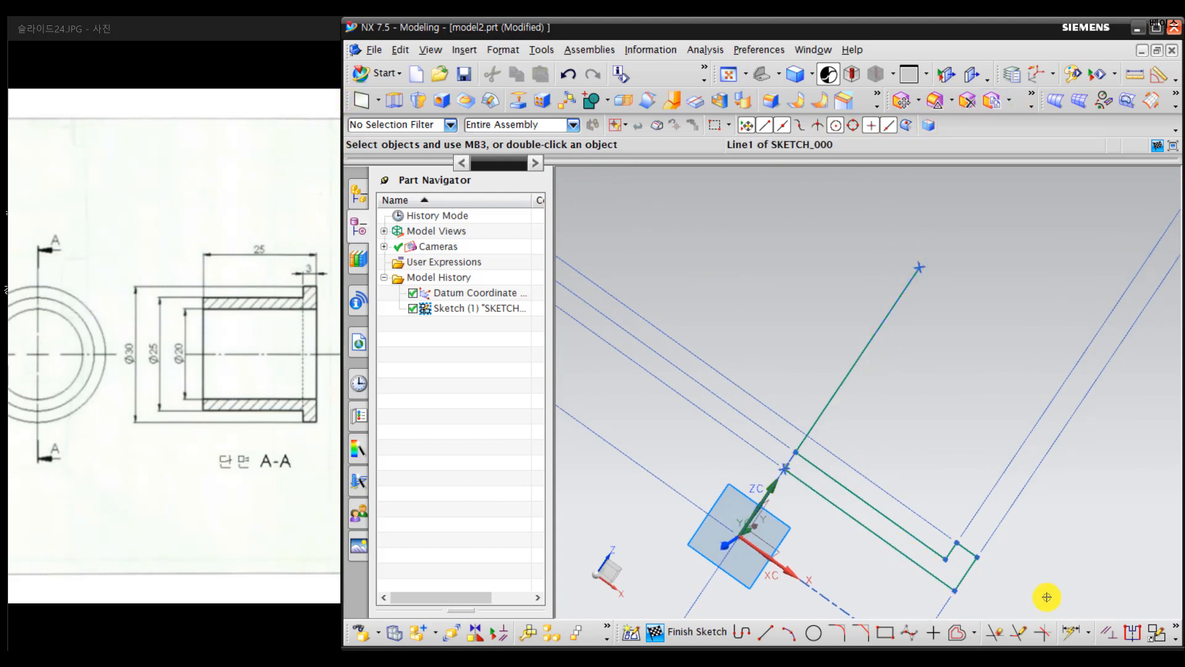
click(1104, 633)
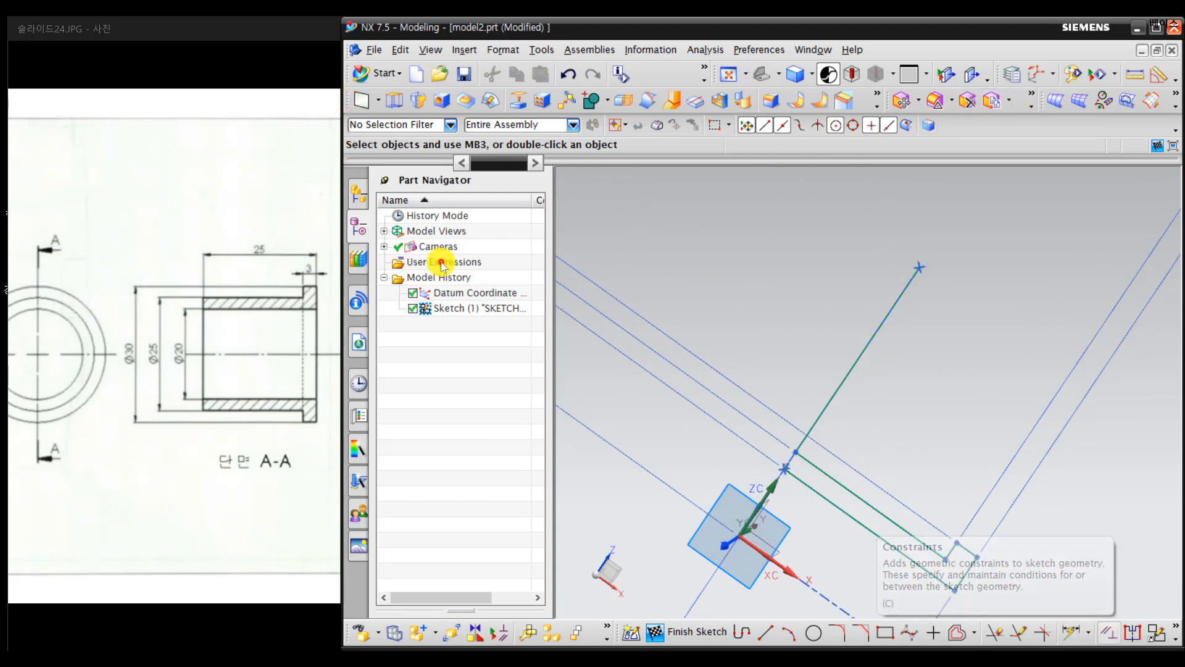
click(916, 268)
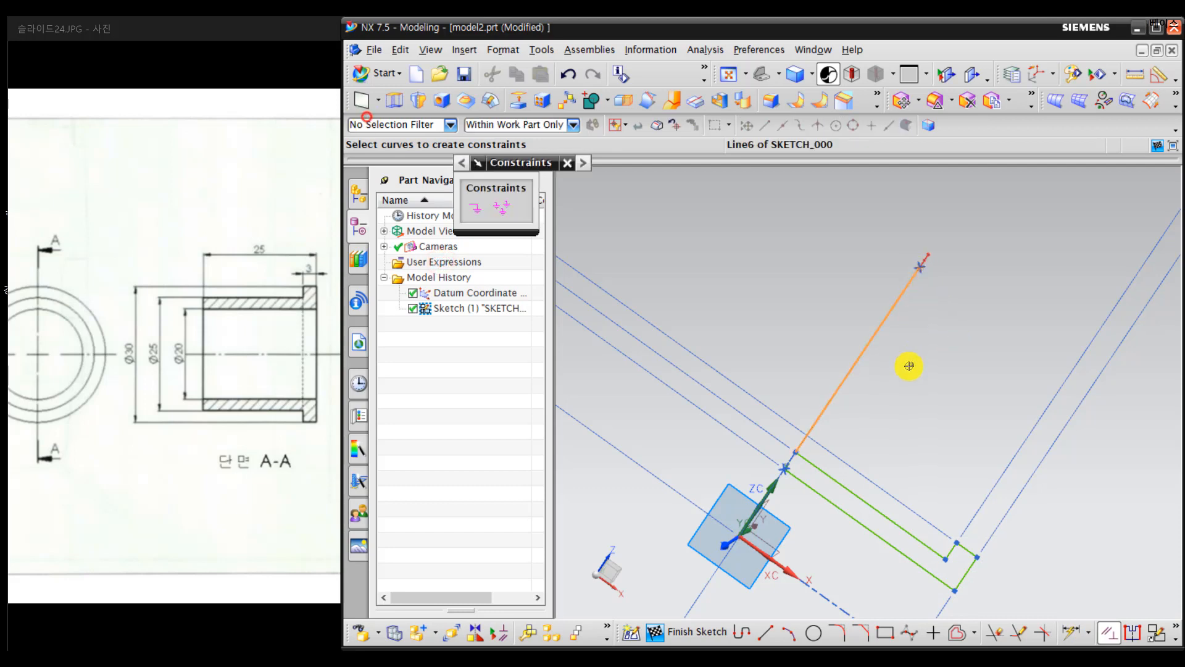
click(785, 469)
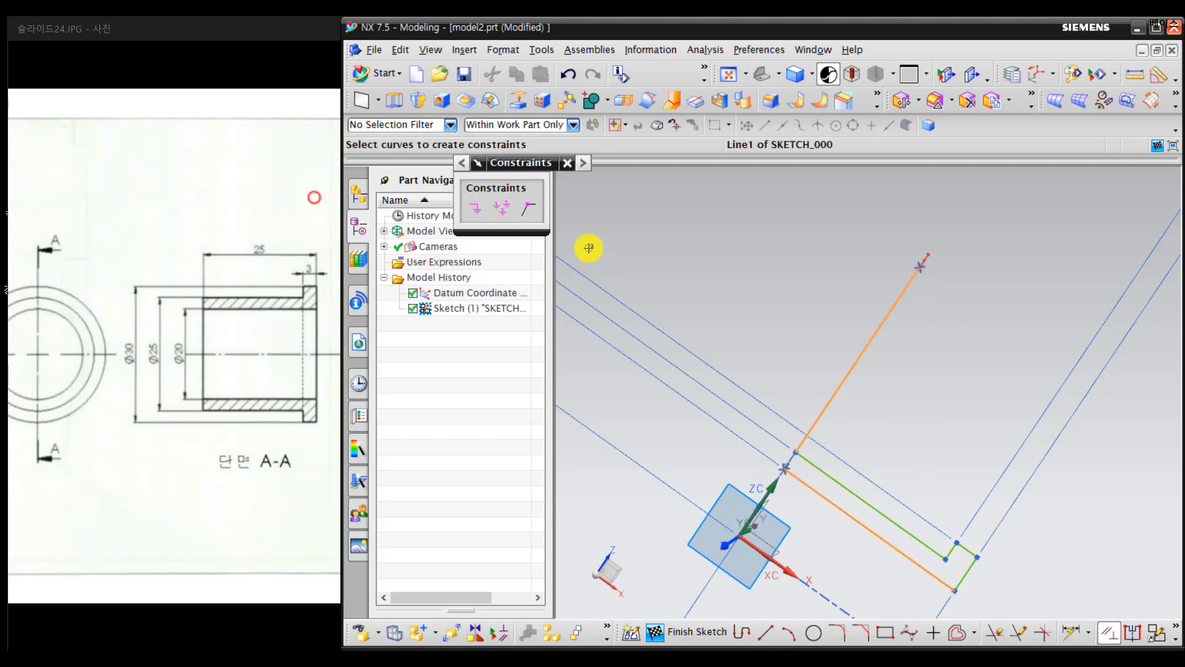
click(534, 202)
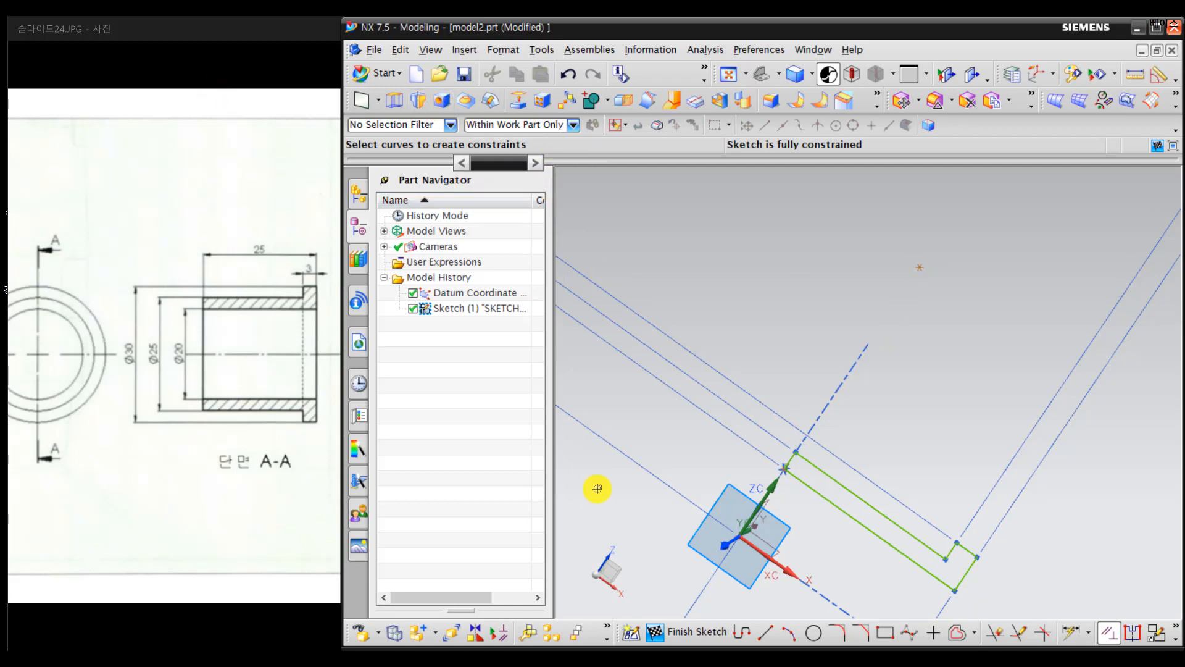
click(682, 632)
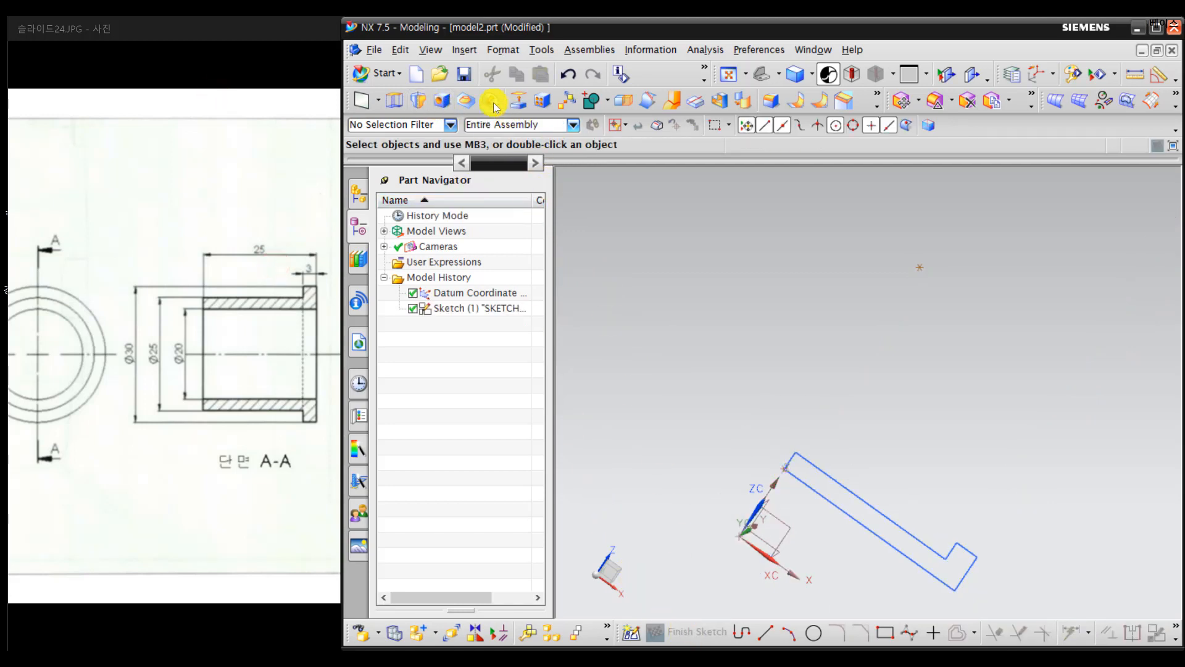
Step: Revolve the closed bushing profile 360 degrees about the X axis with Boolean set to None
click(422, 99)
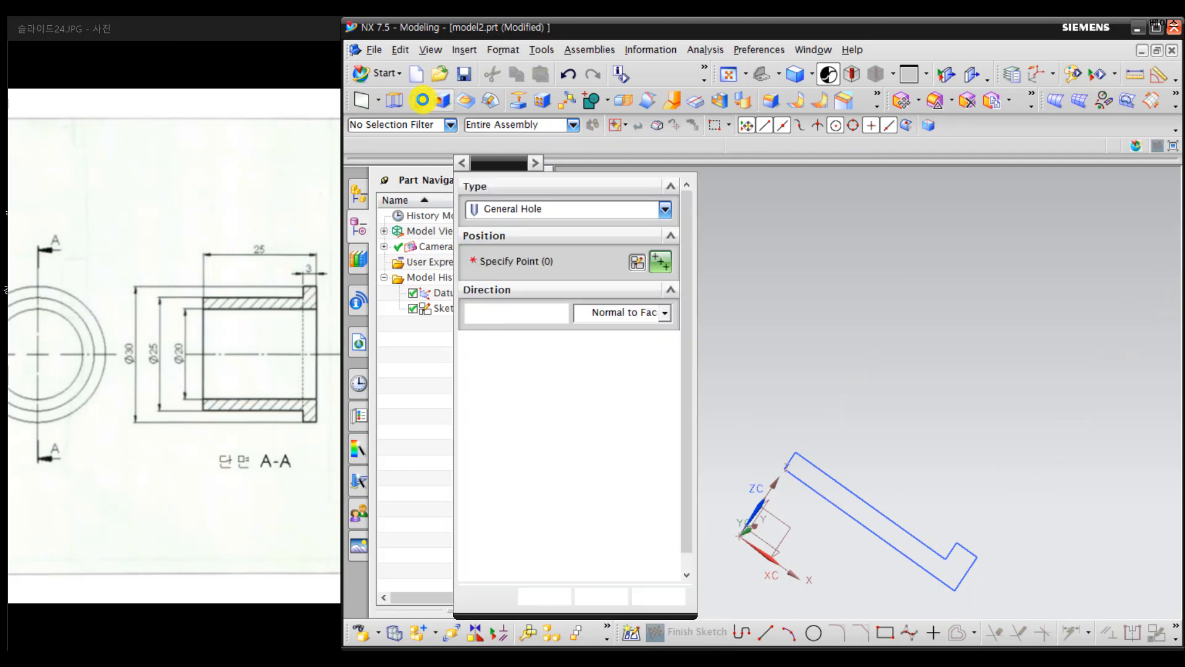
click(563, 163)
click(418, 101)
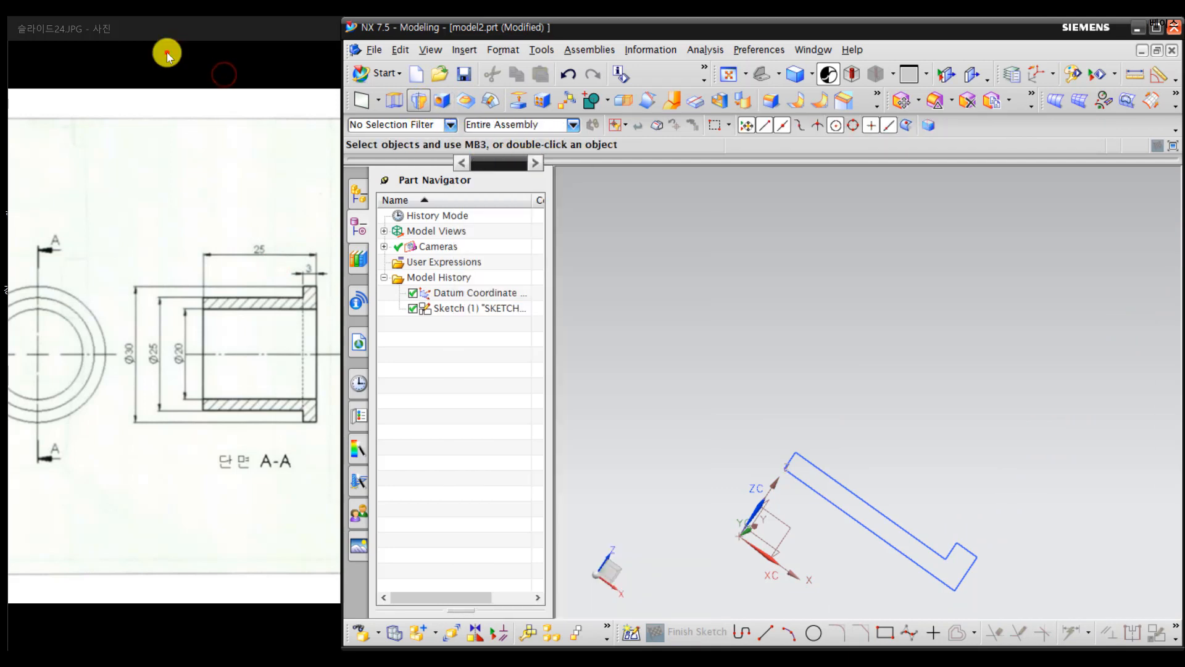
click(830, 485)
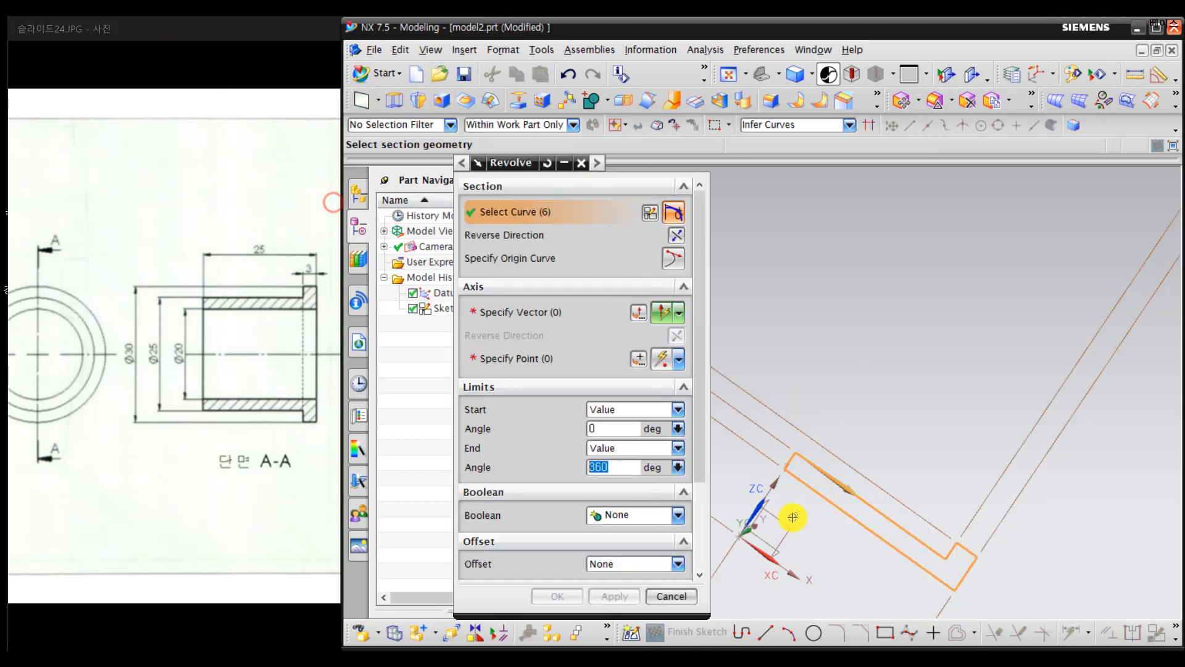
middle_click(824, 544)
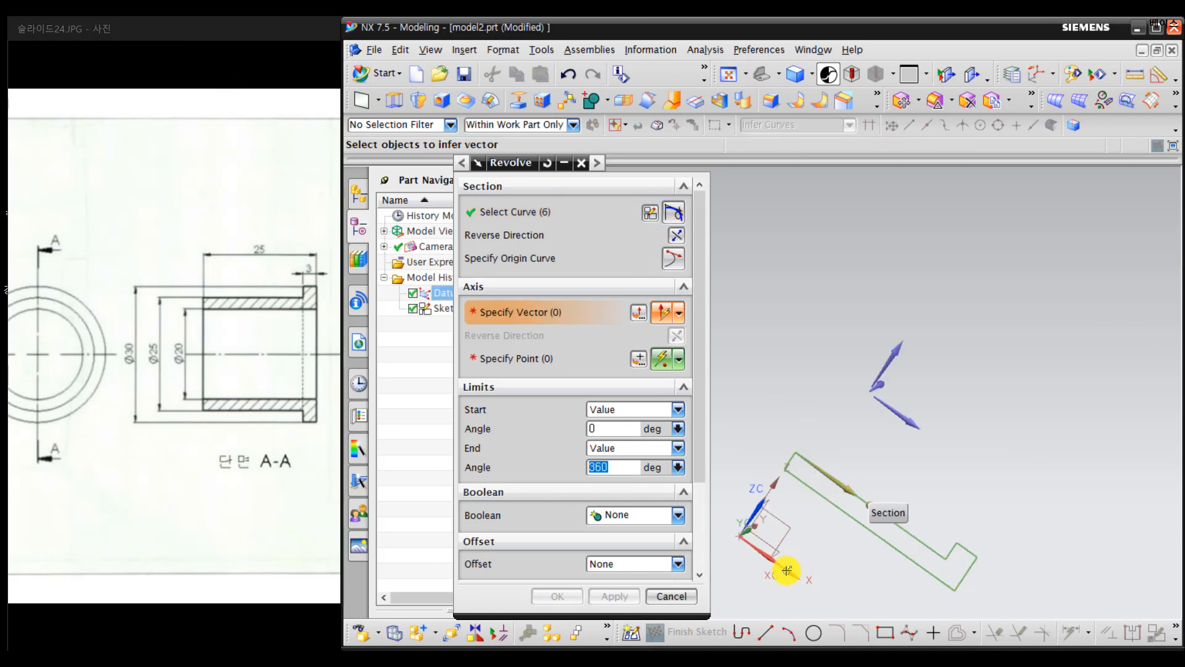
click(787, 570)
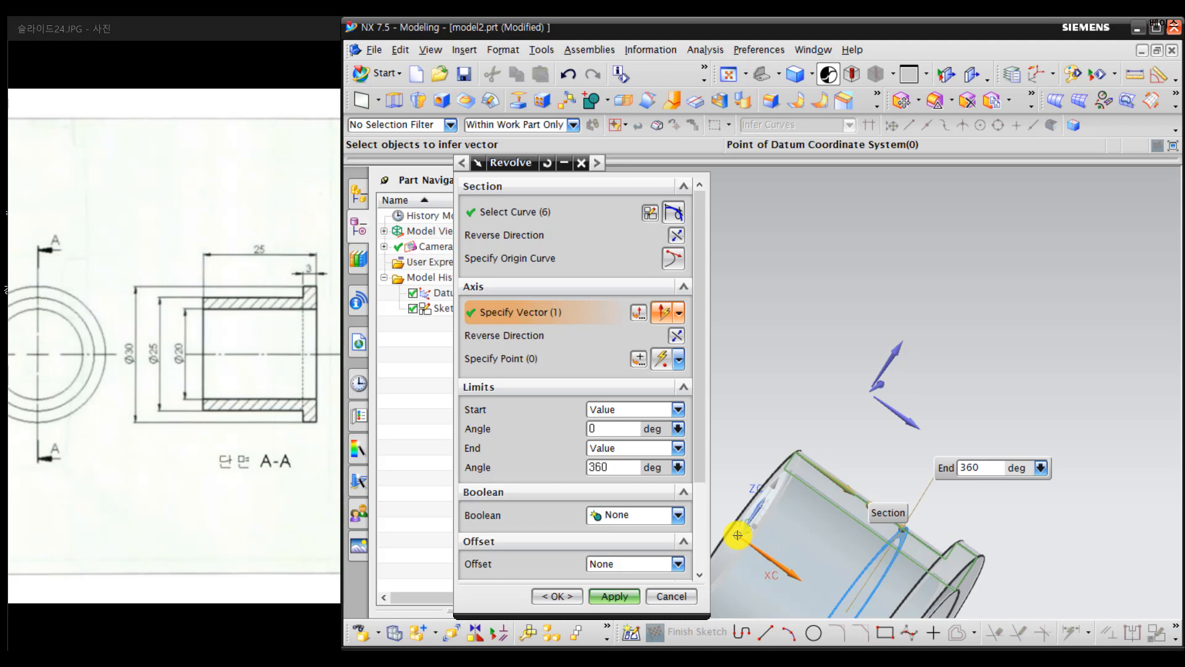
middle_drag(767, 522, 947, 413)
middle_click(898, 306)
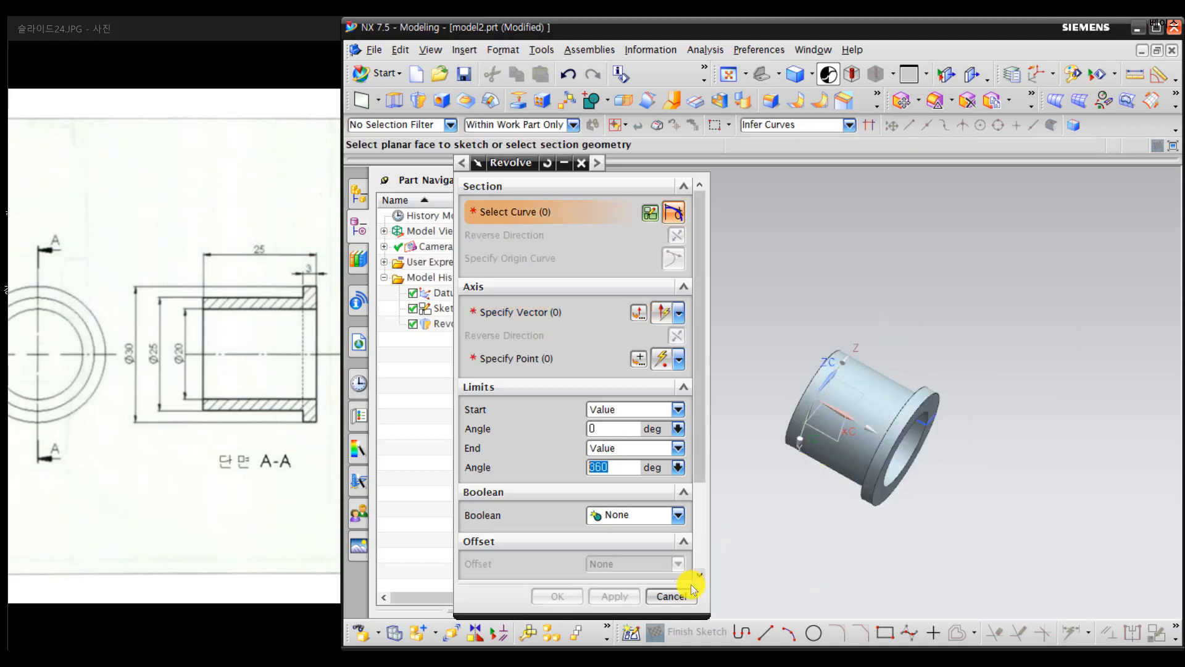
click(692, 588)
middle_drag(865, 484, 905, 478)
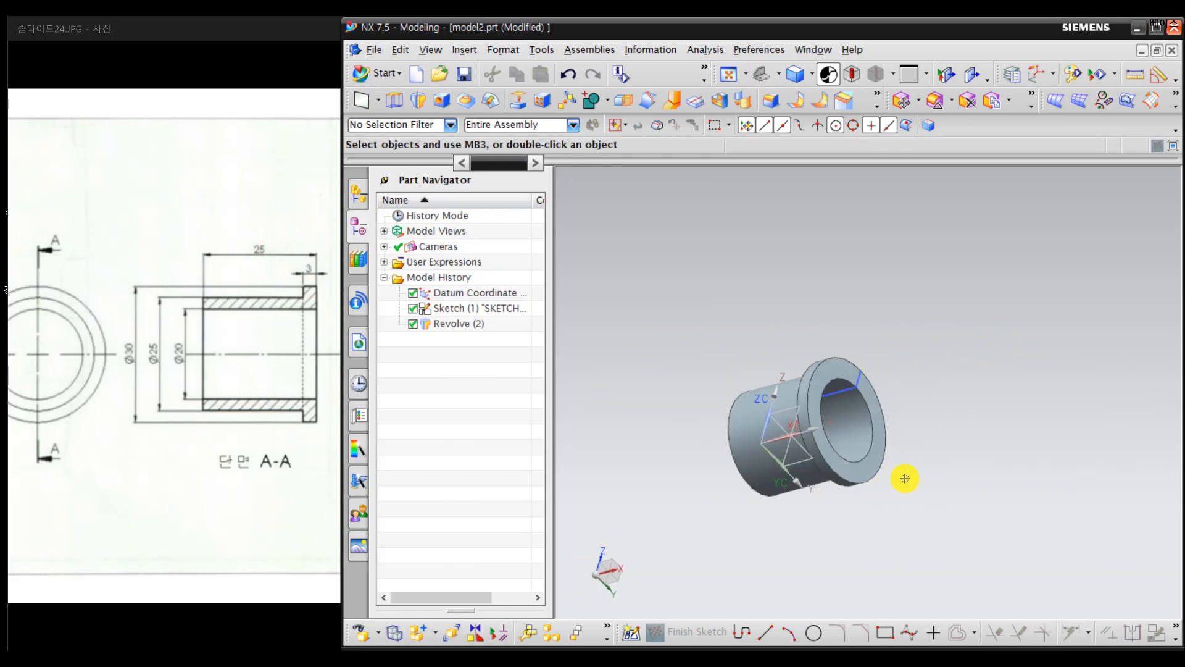
middle_drag(819, 486, 693, 463)
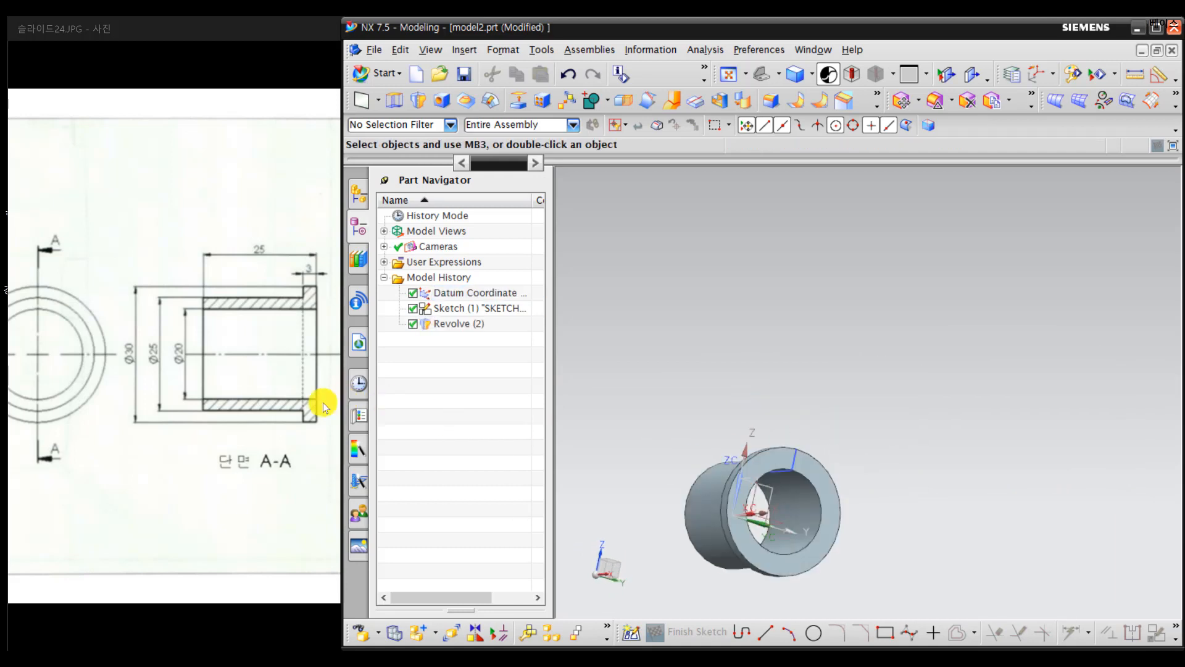
click(299, 409)
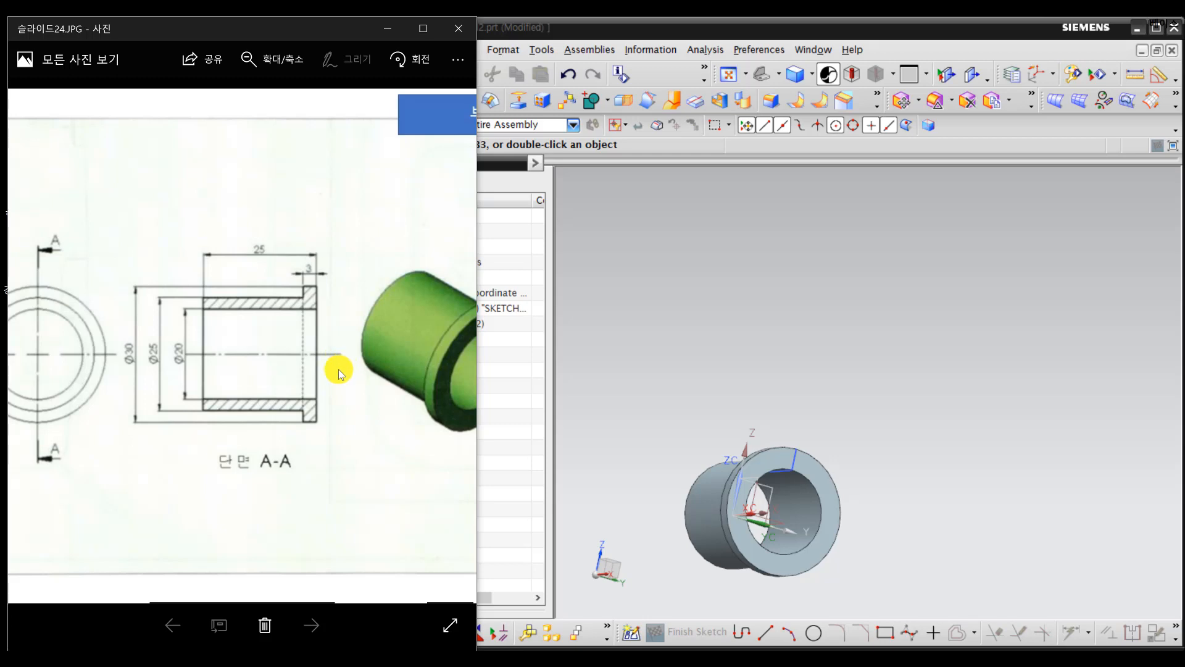
click(561, 36)
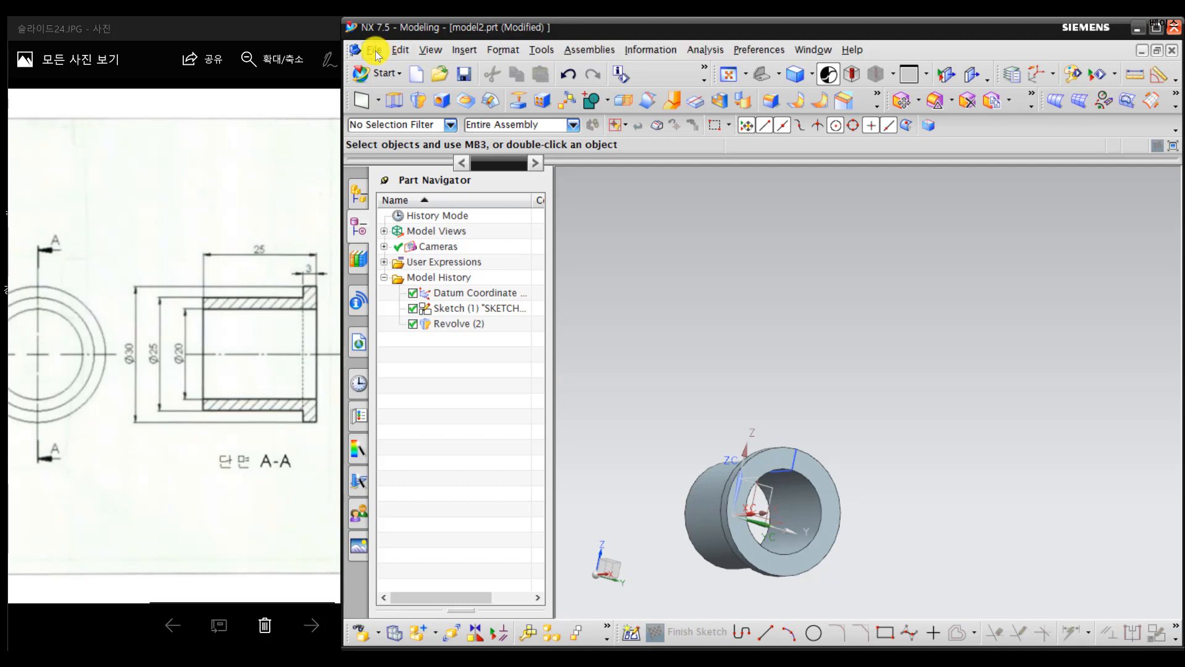
click(259, 94)
click(619, 659)
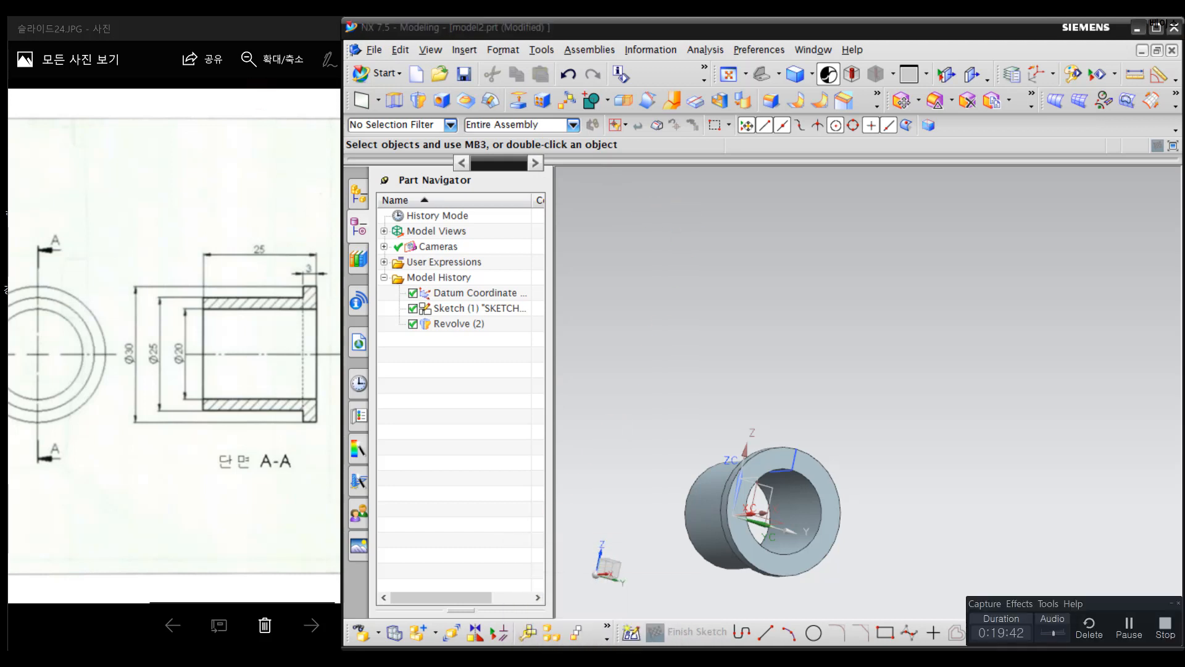